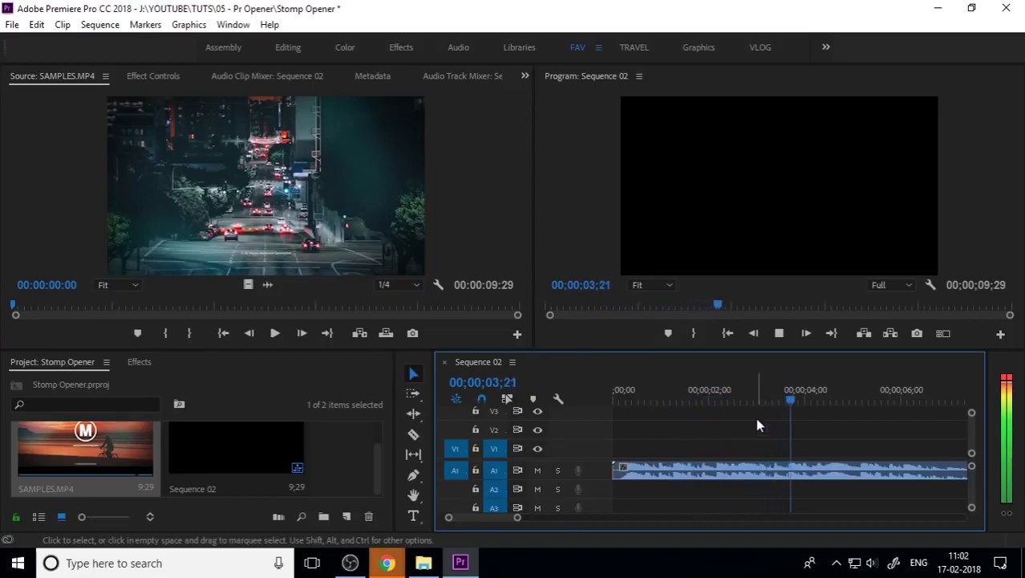
- Play the music from the start of the sequence and mark its first beat at 00;00;00;08
key(space)
key(Home)
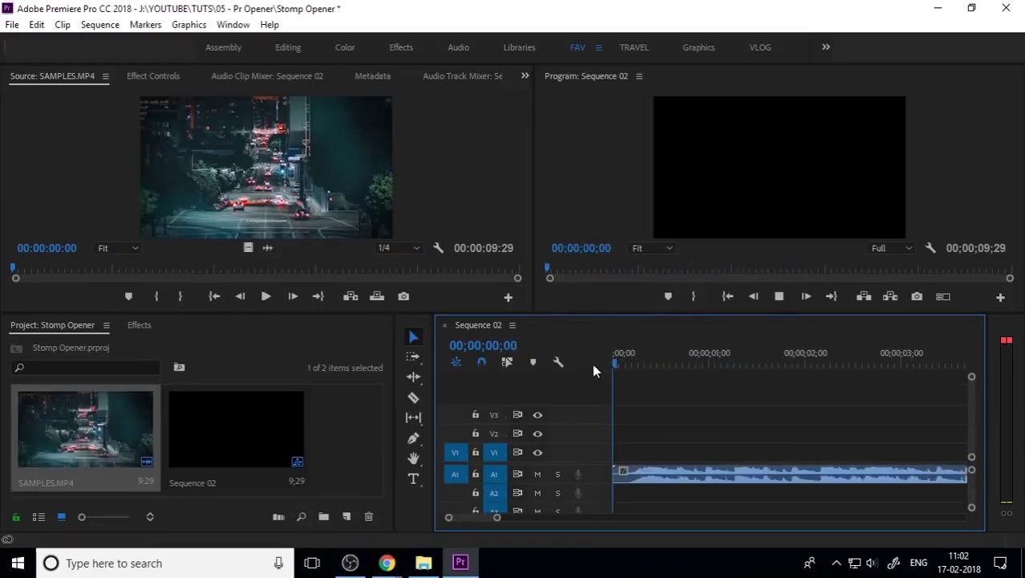
key(space)
key(Home)
click(639, 364)
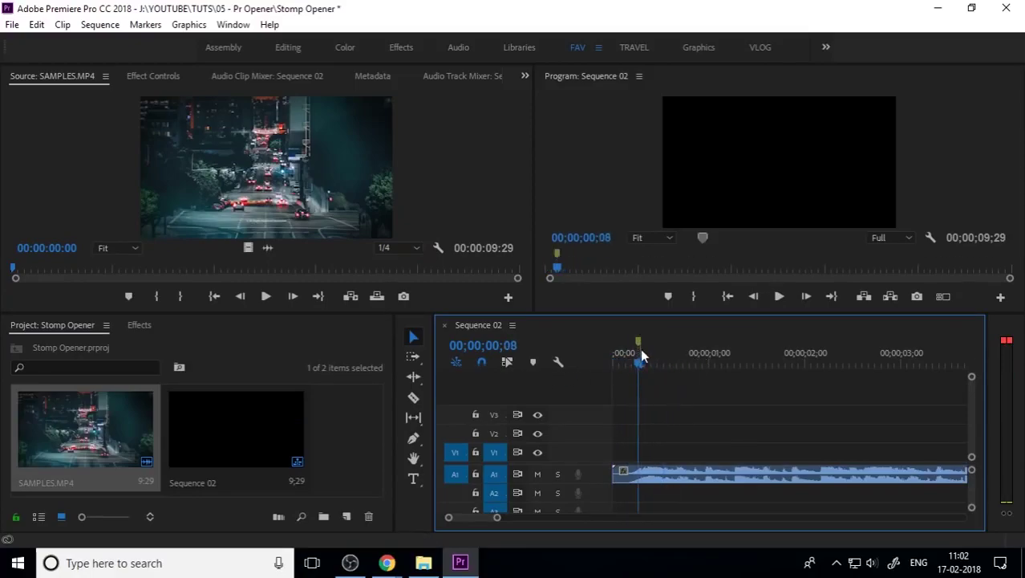
- Mark the music's beats during playback from the start, and undo every marker after the first one
drag(641, 368, 576, 382)
key(space)
key(m)
key(m)
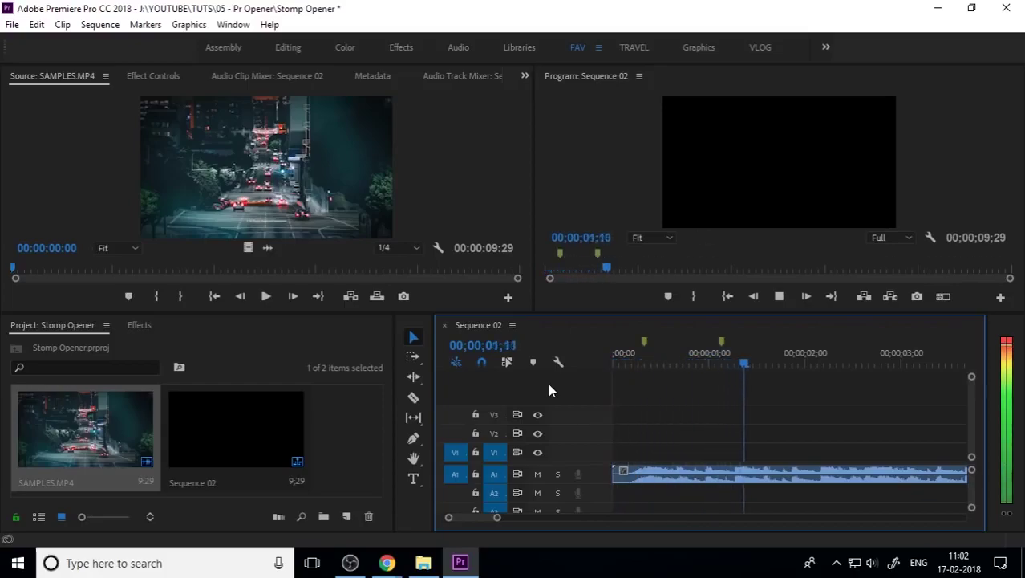
key(m)
key(space)
key(ctrl+z)
key(ctrl+z)
- Replay the music from the start of the sequence and add markers on the three beats following the first marker
click(683, 361)
key(minus)
drag(683, 362, 520, 390)
key(space)
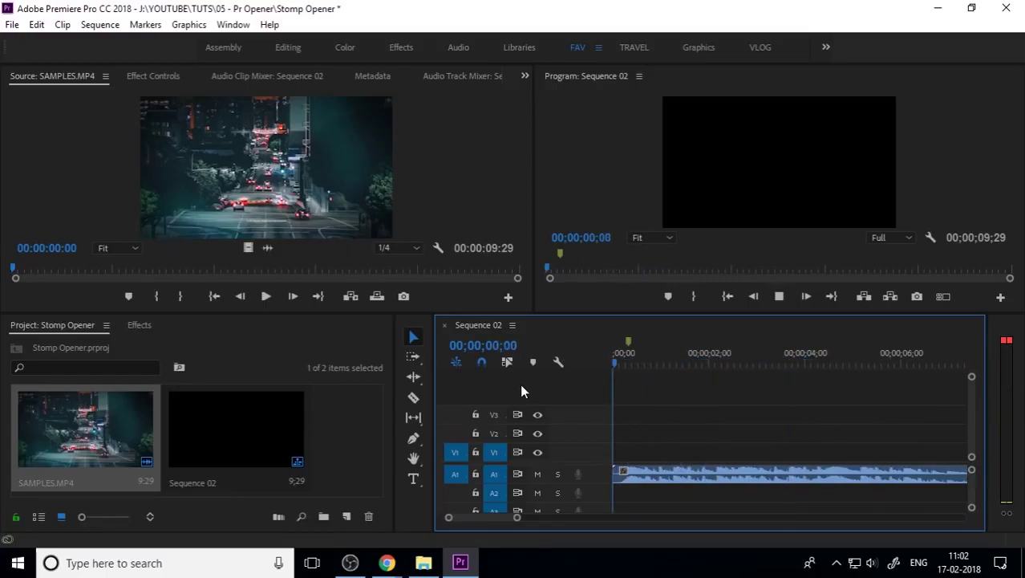
key(m)
key(m)
key(m)
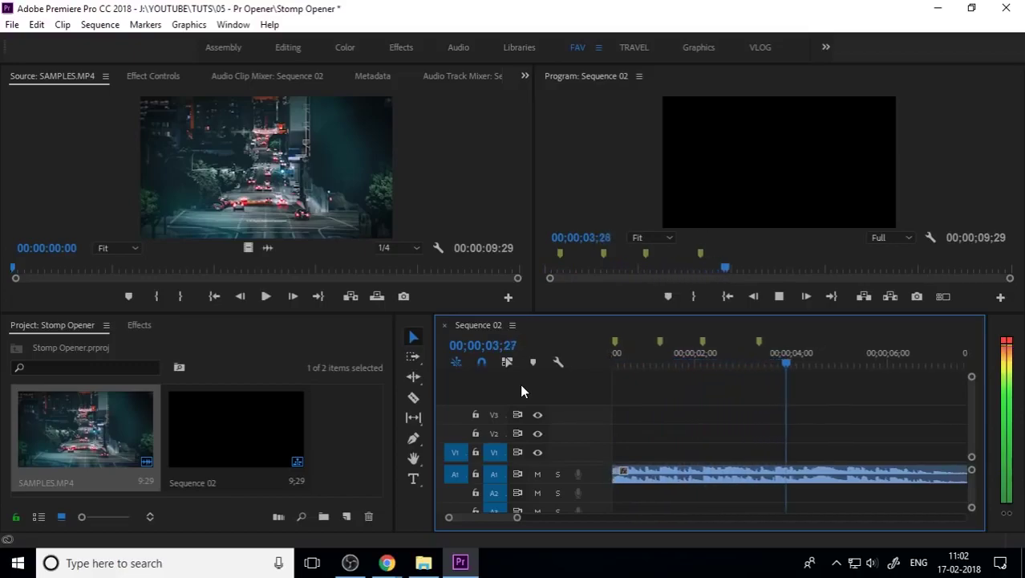
key(space)
- Replay from just after the third marker, replace the fourth marker with one on a later beat, and mark the following beat
click(711, 353)
key(space)
key(m)
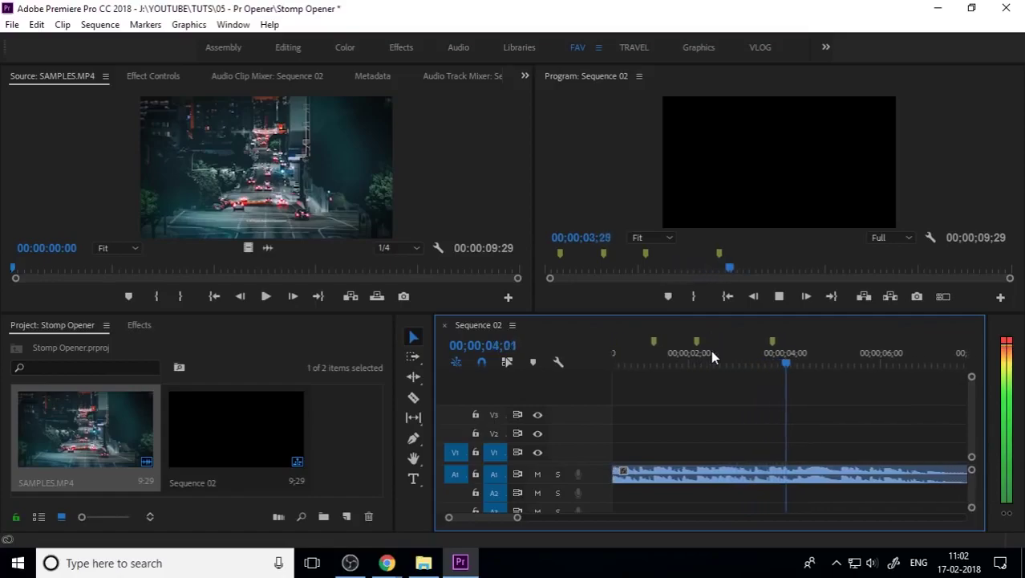
key(m)
key(space)
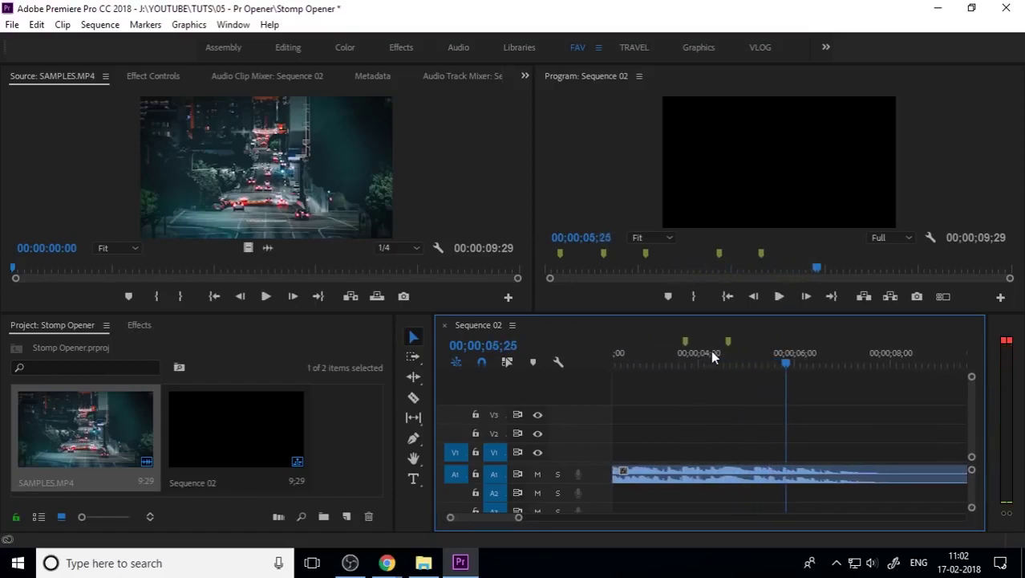
- Add a marker on the missed beat between the third and fourth markers, and return the playhead to the sequence start
drag(750, 357, 756, 357)
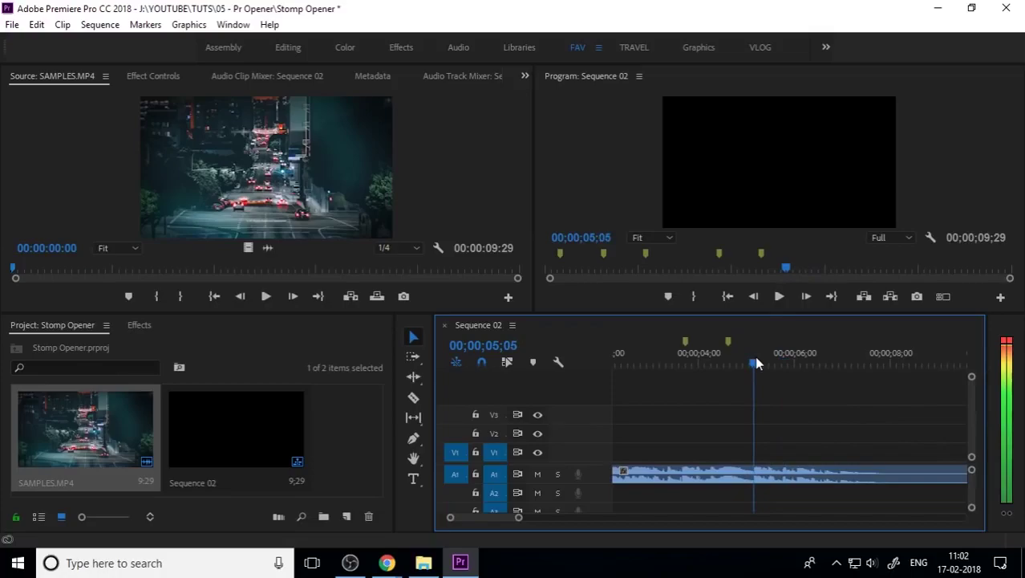
key(Home)
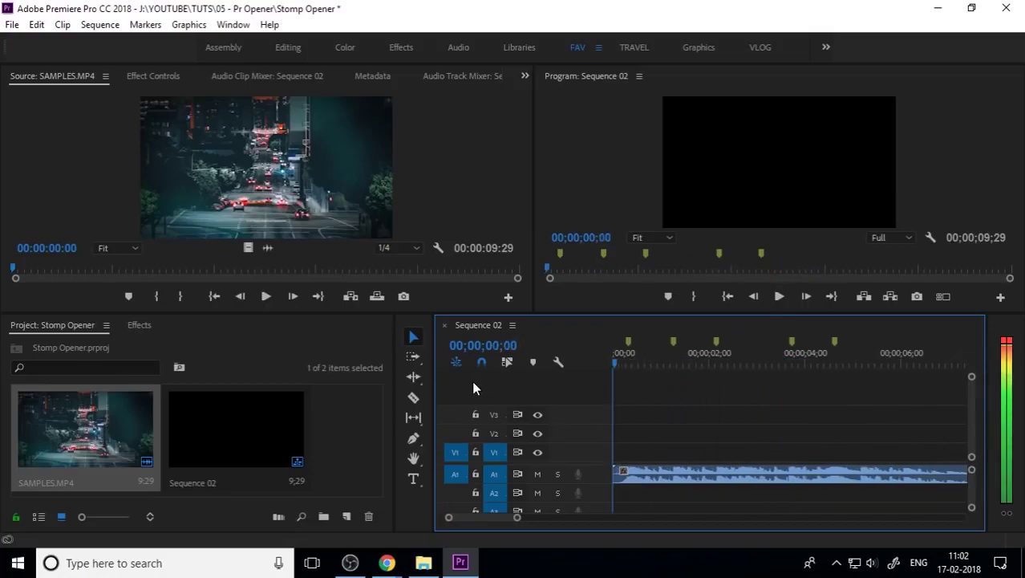
click(703, 363)
key(space)
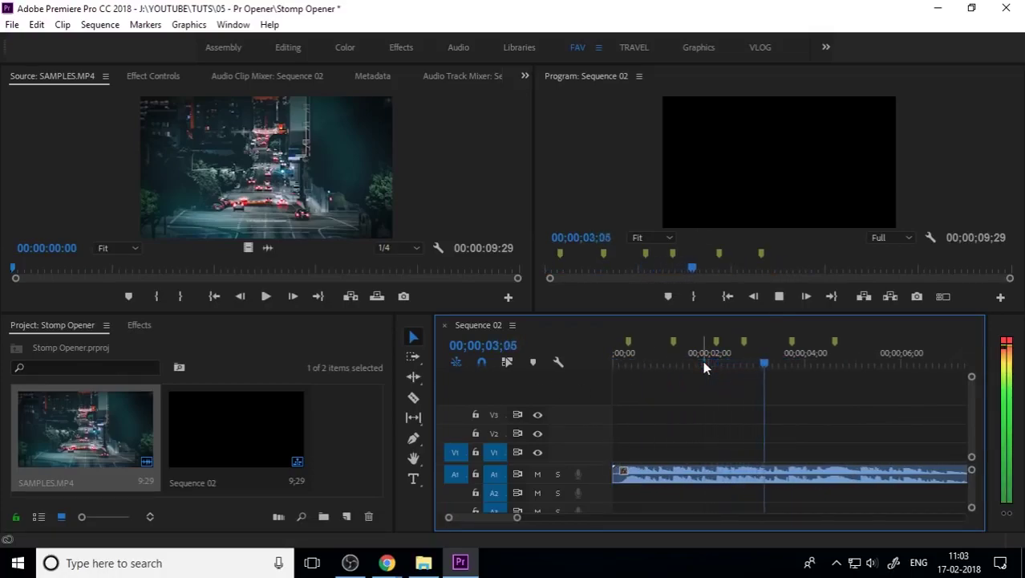
key(space)
key(Home)
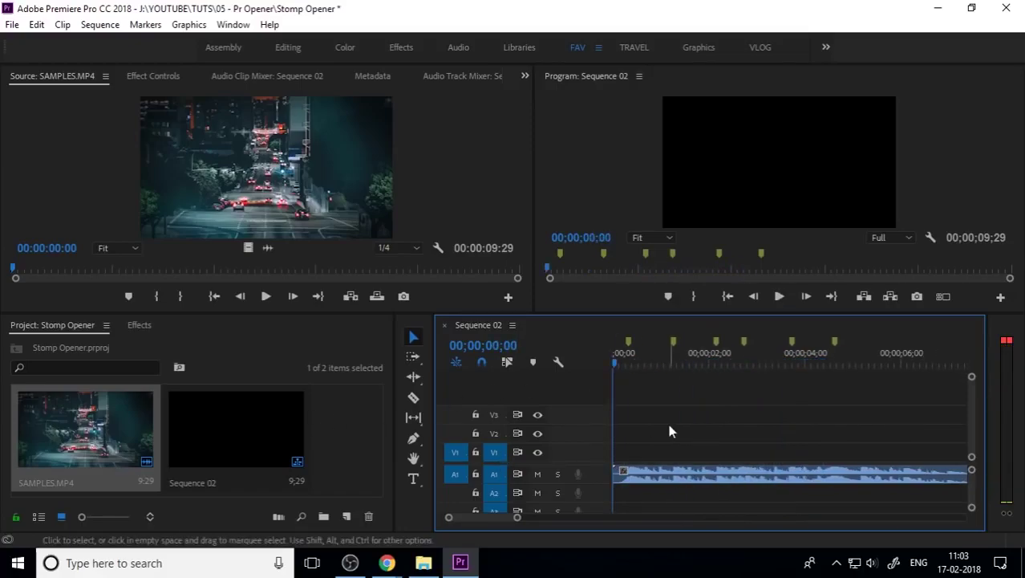
- Create a new bin named PHOTOS in the project
click(349, 447)
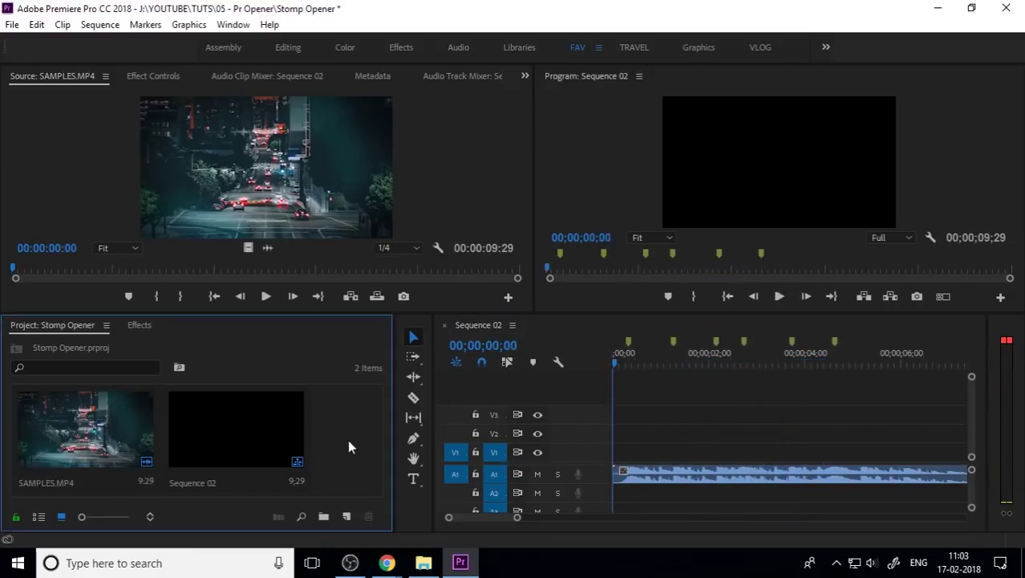
click(324, 516)
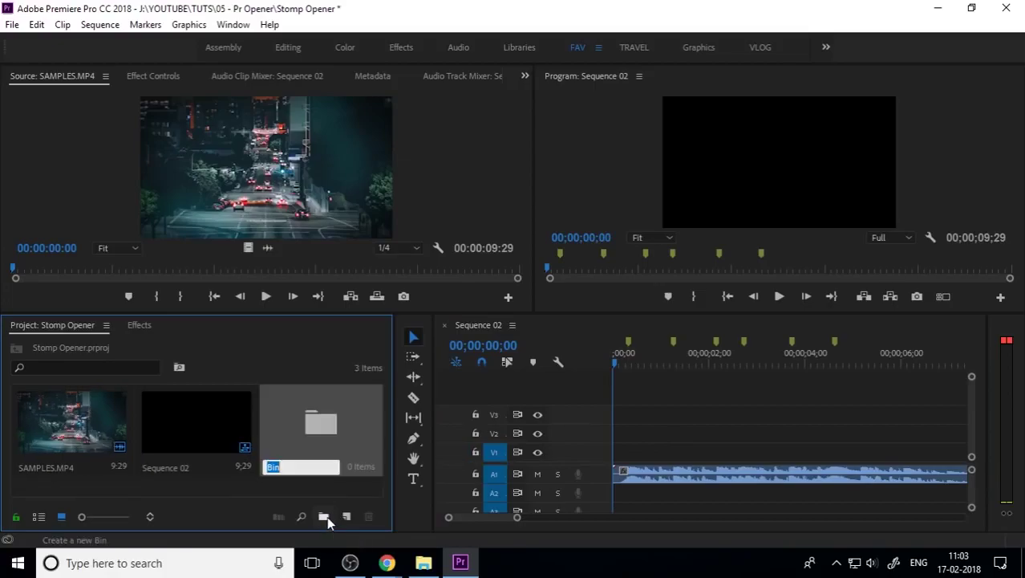
text(PHOTO)
key(Return)
- Open the PHOTOS bin and import the ten numbered JPG photos into it from the file explorer
double_click(337, 437)
key(alt+Tab)
drag(577, 164, 186, 335)
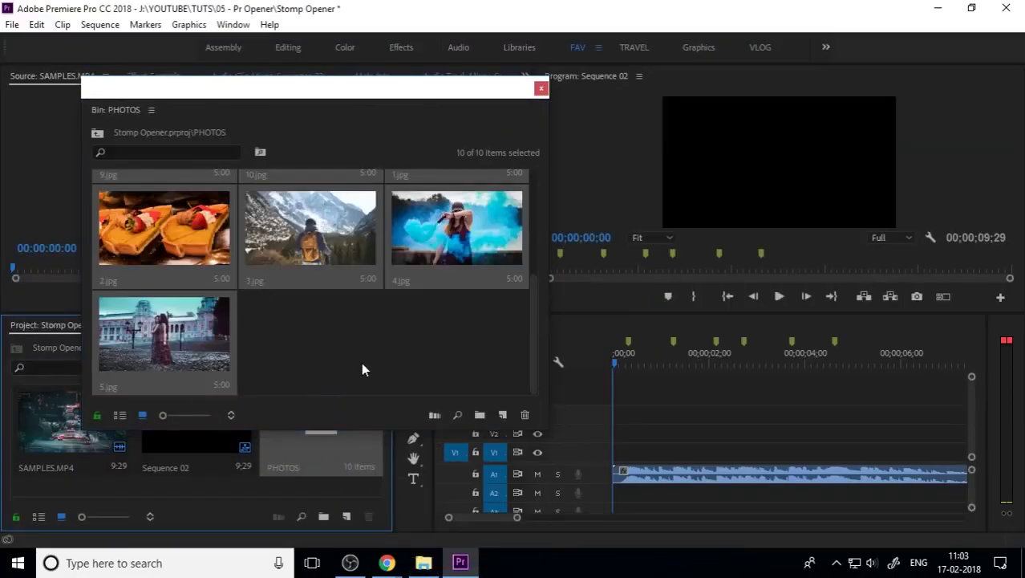
click(360, 369)
scroll(353, 368, up, 3)
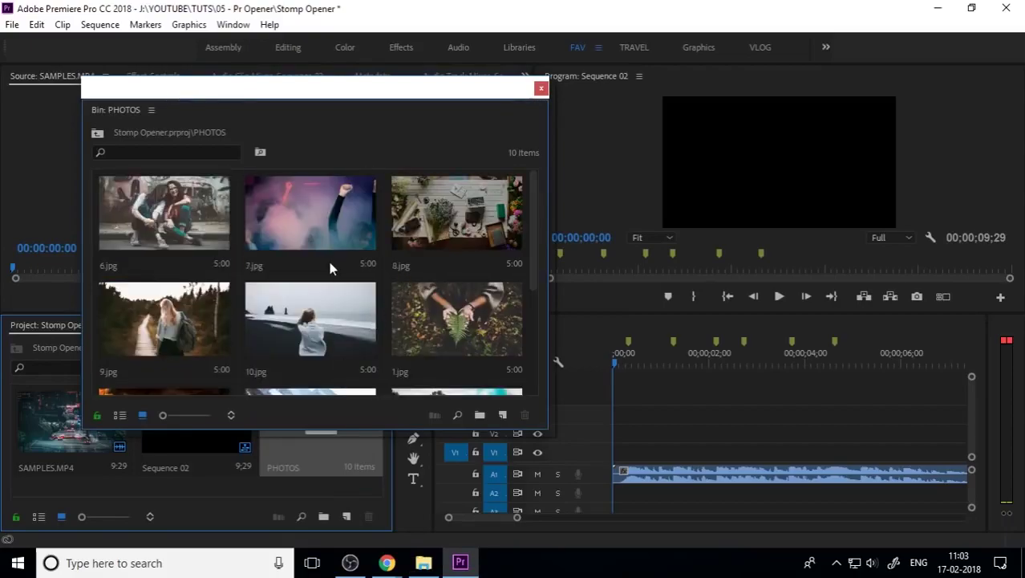
- Place 7.jpg at the start of track V1, trim its end to the second marker, and preview the result
drag(324, 228, 624, 455)
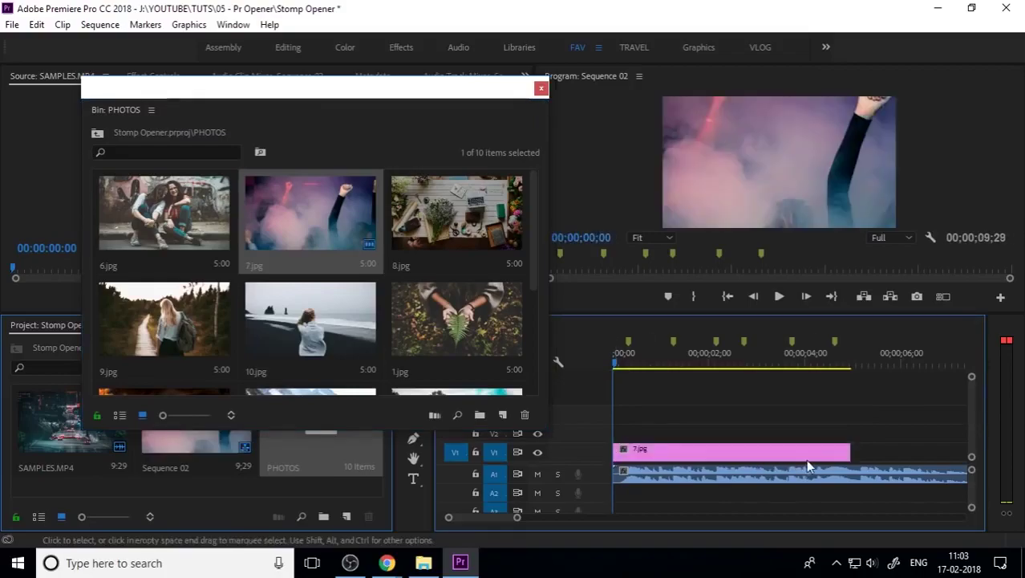
drag(848, 454, 673, 454)
click(542, 89)
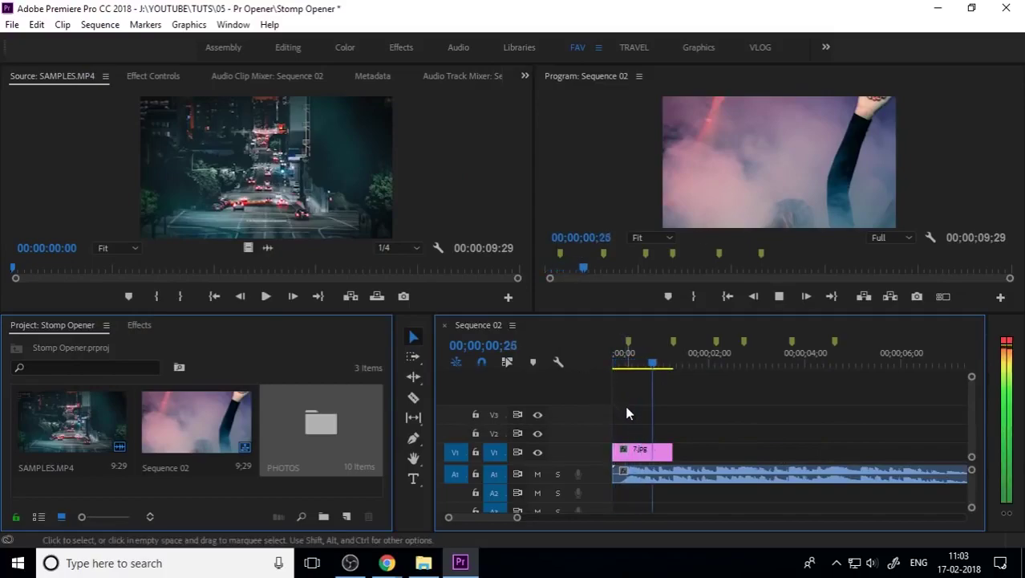
key(space)
key(Home)
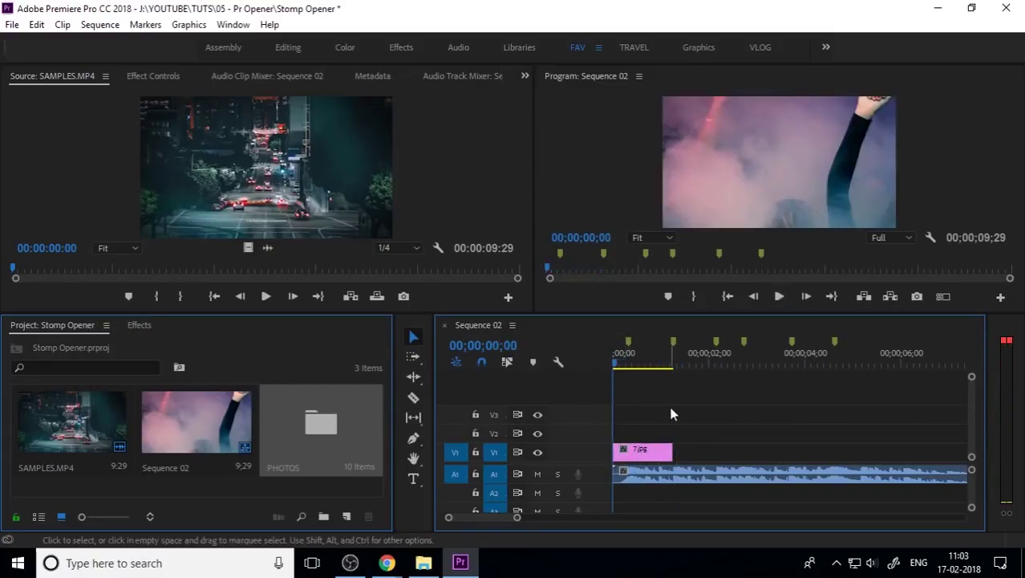
- Add a text graphic reading HEY over the photo at the start of the sequence
key(equal)
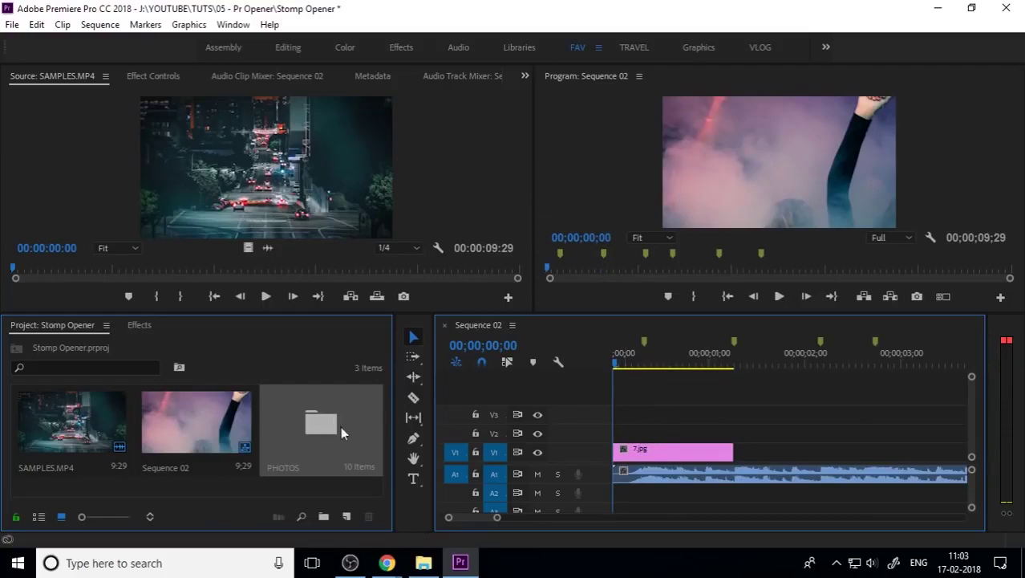
click(413, 481)
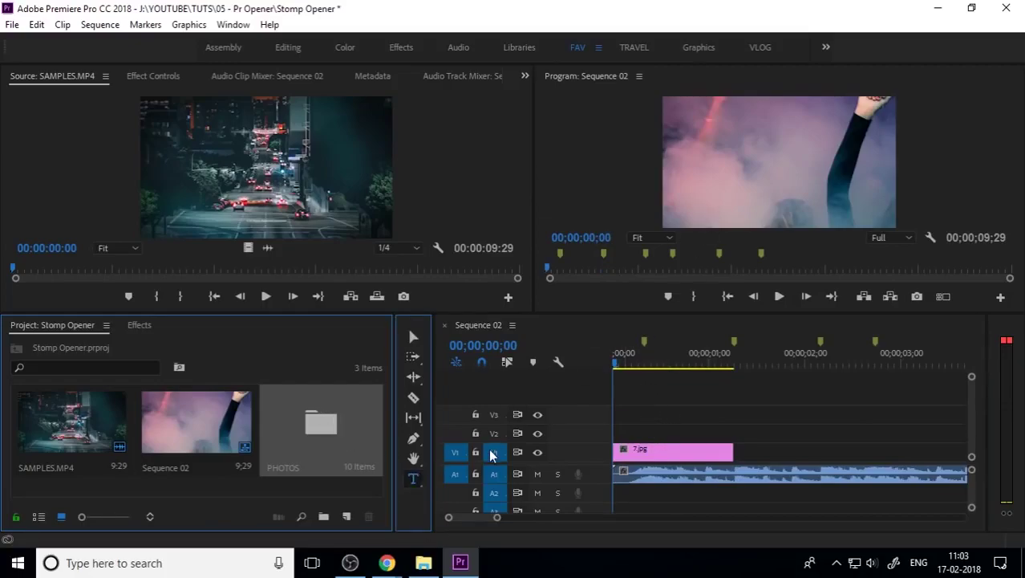
click(688, 173)
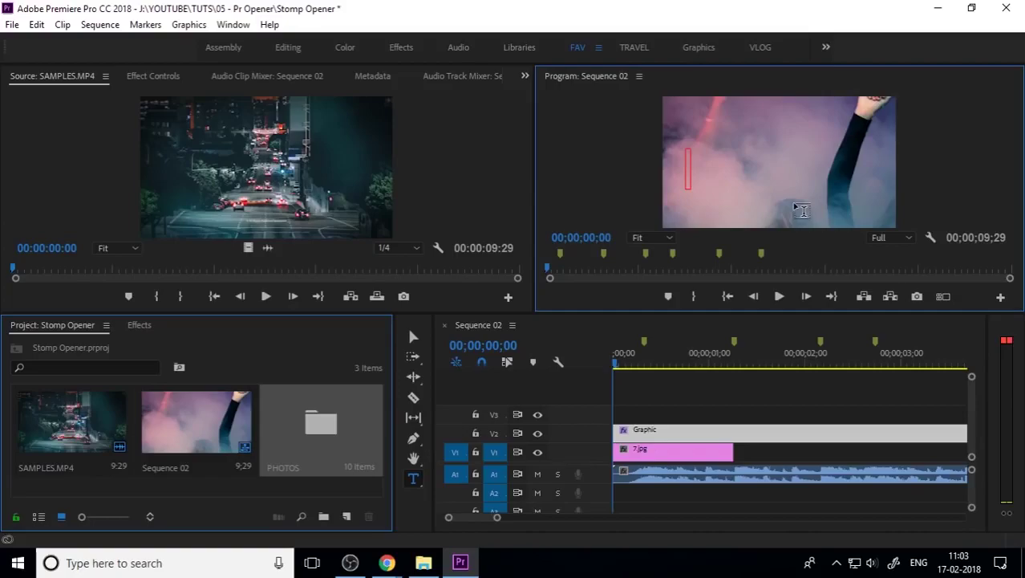
text(HEY)
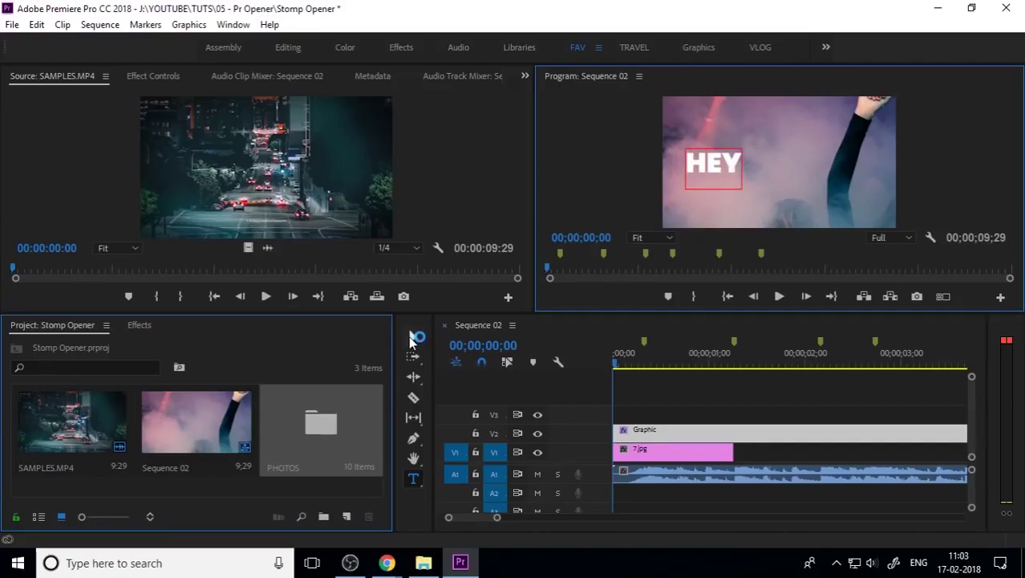
click(413, 337)
- Trim the HEY graphic's end to the second marker, matching the end of 7.jpg
key(minus)
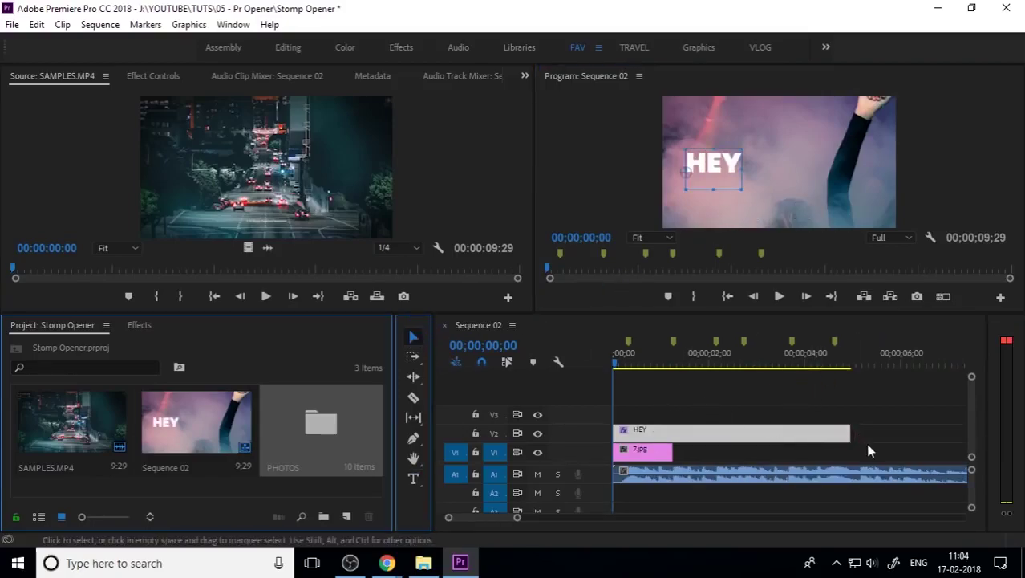
drag(849, 434, 673, 440)
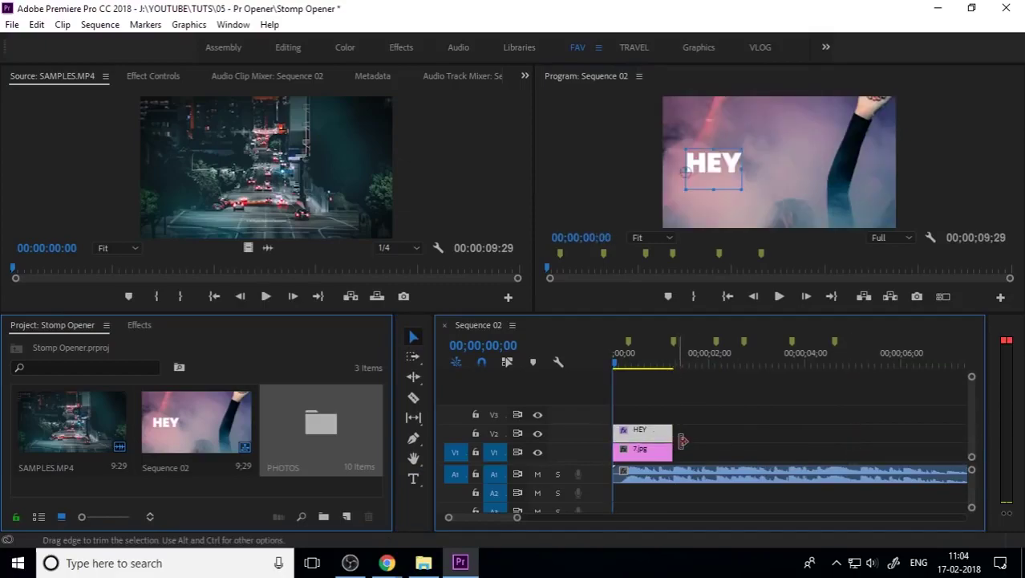
key(equal)
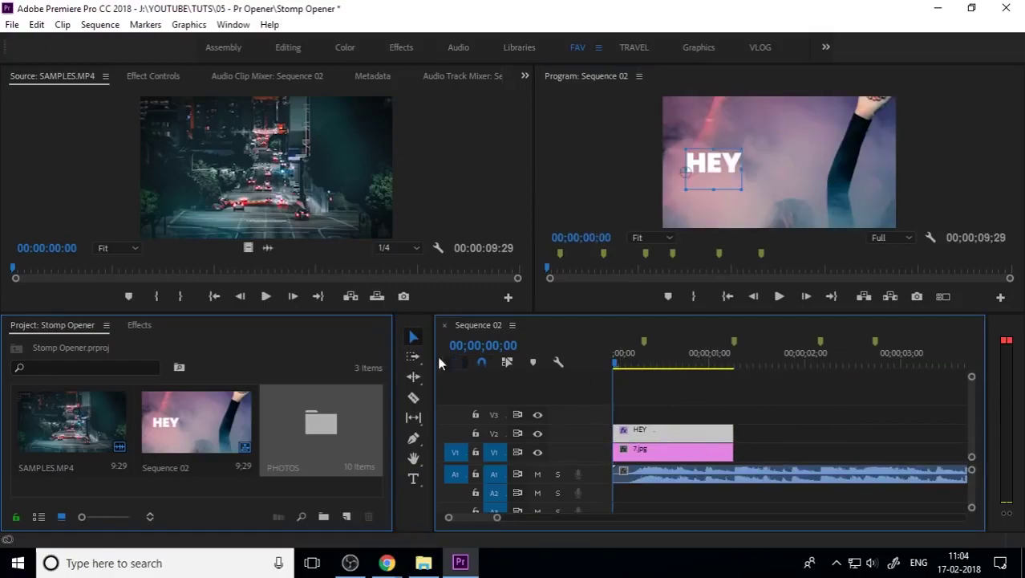
- Centre-align the HEY text in Essential Graphics and centre it horizontally in the frame
click(233, 24)
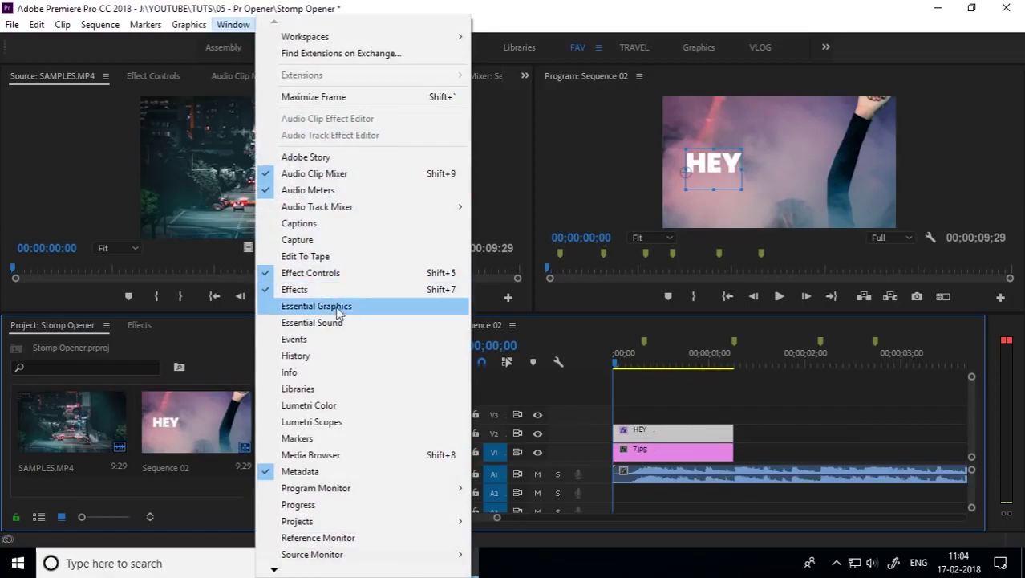
click(377, 308)
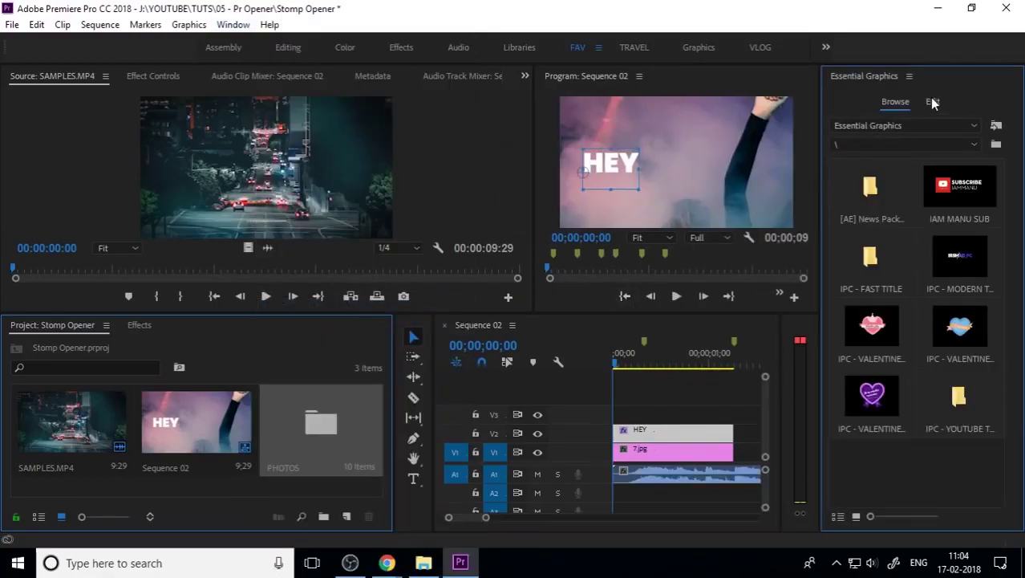
click(933, 102)
click(862, 261)
click(843, 260)
click(859, 478)
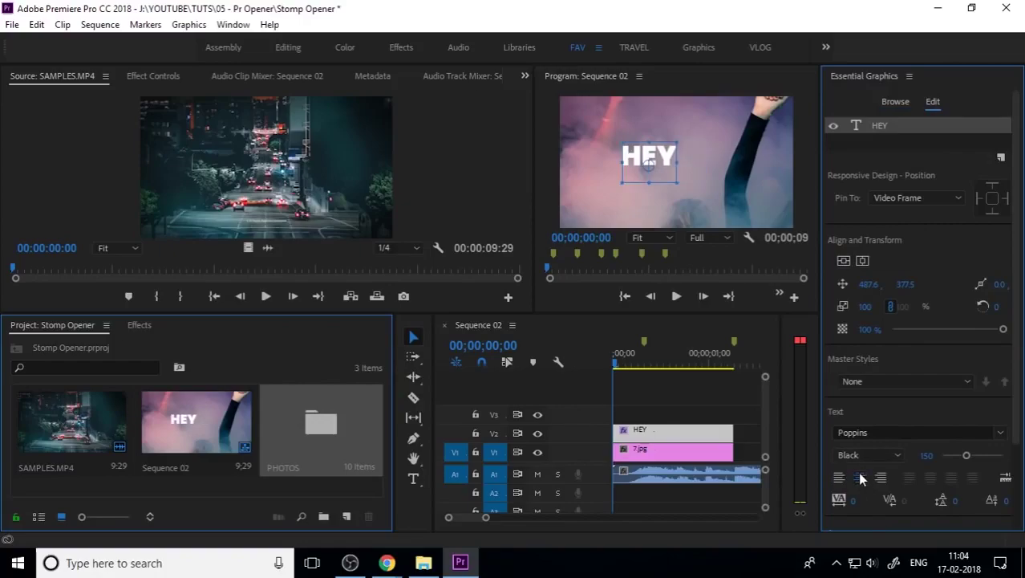
click(843, 262)
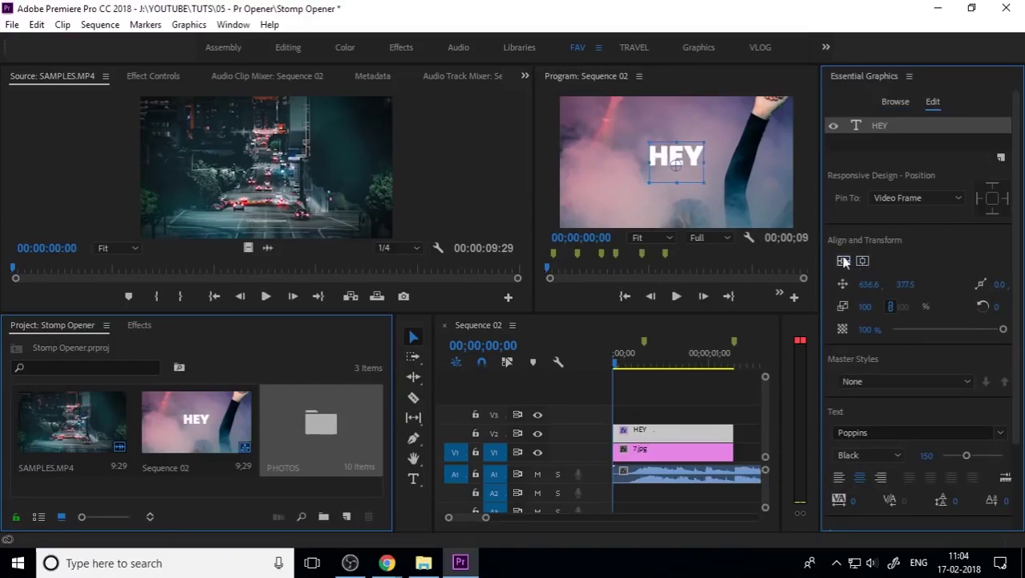
- Raise the HEY text's anchor point to the middle of the letters and move the text to about 633, 357
drag(678, 172, 678, 161)
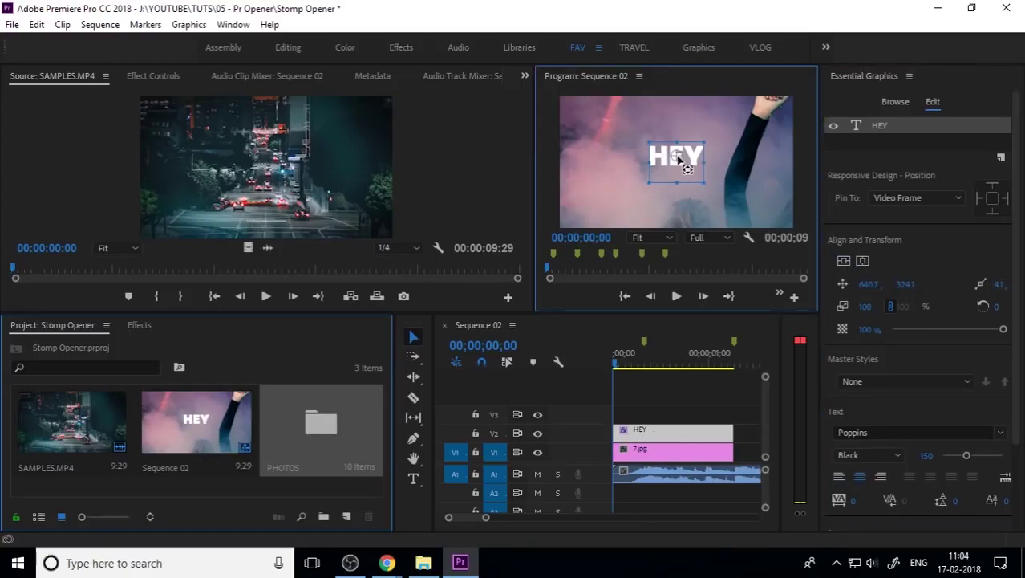
click(860, 263)
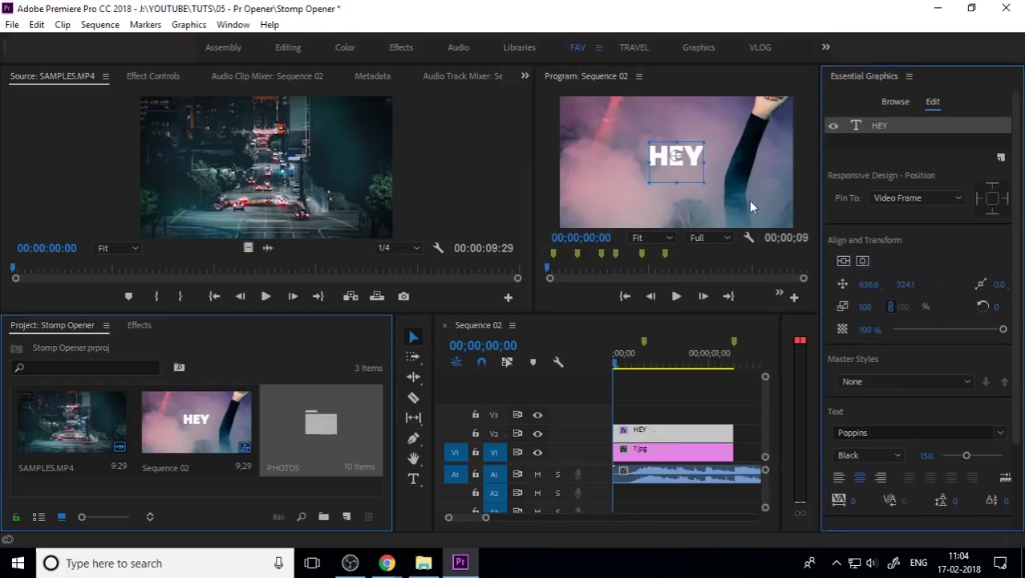
drag(695, 164, 695, 169)
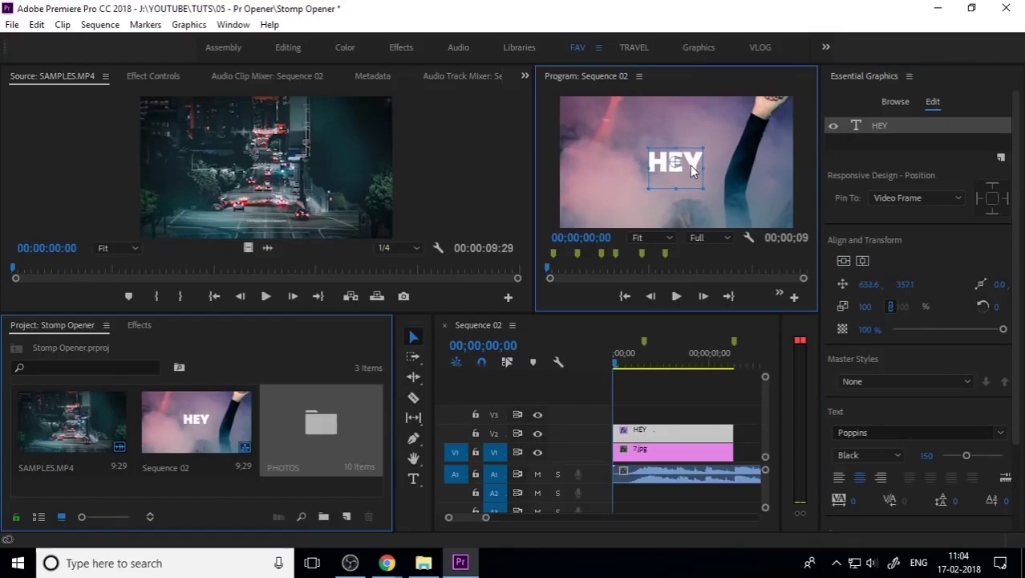
click(723, 180)
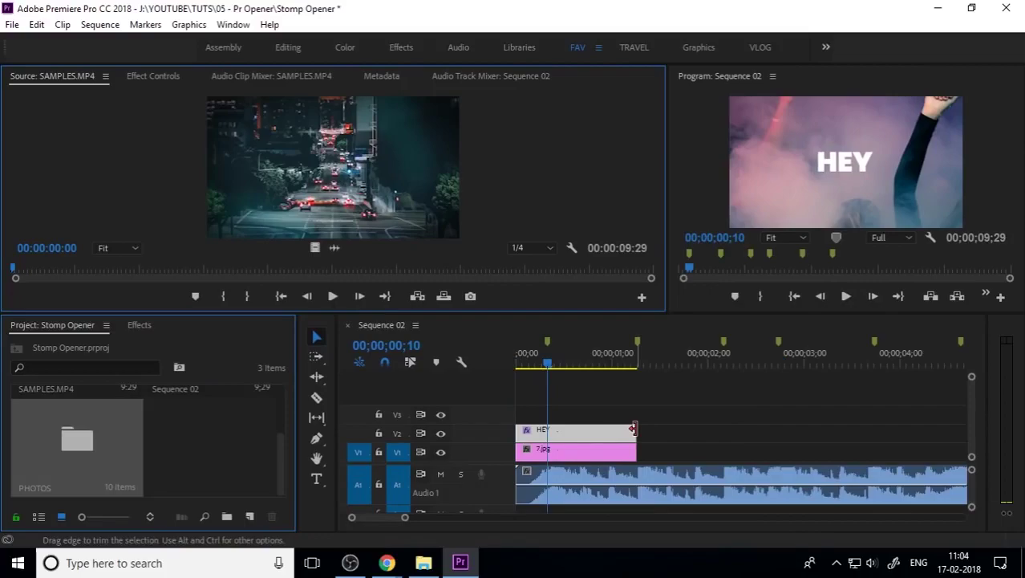
- Split the HEY graphic on track V2 at the first marker, 00;00;00;10
click(633, 429)
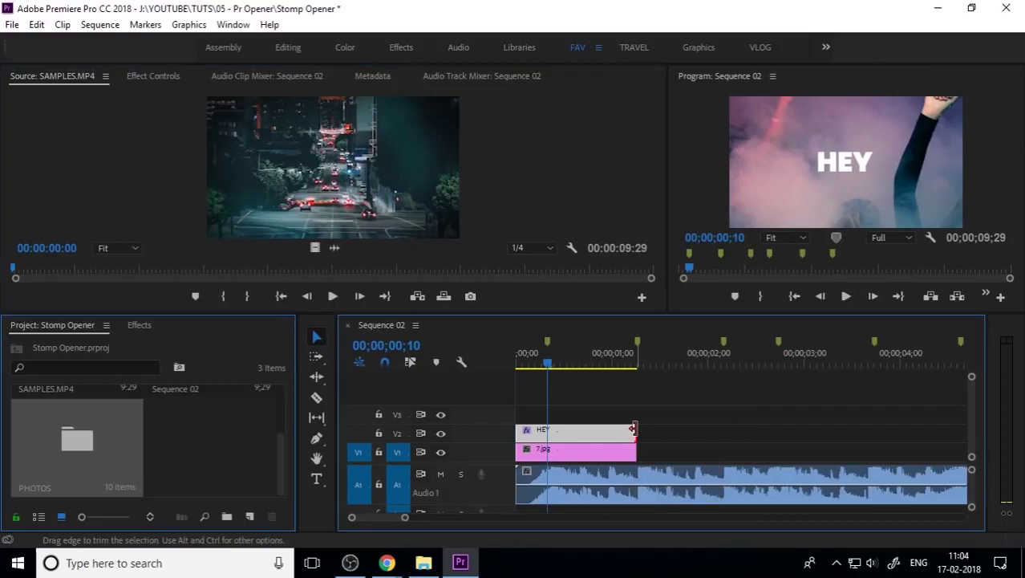
key(ctrl+k)
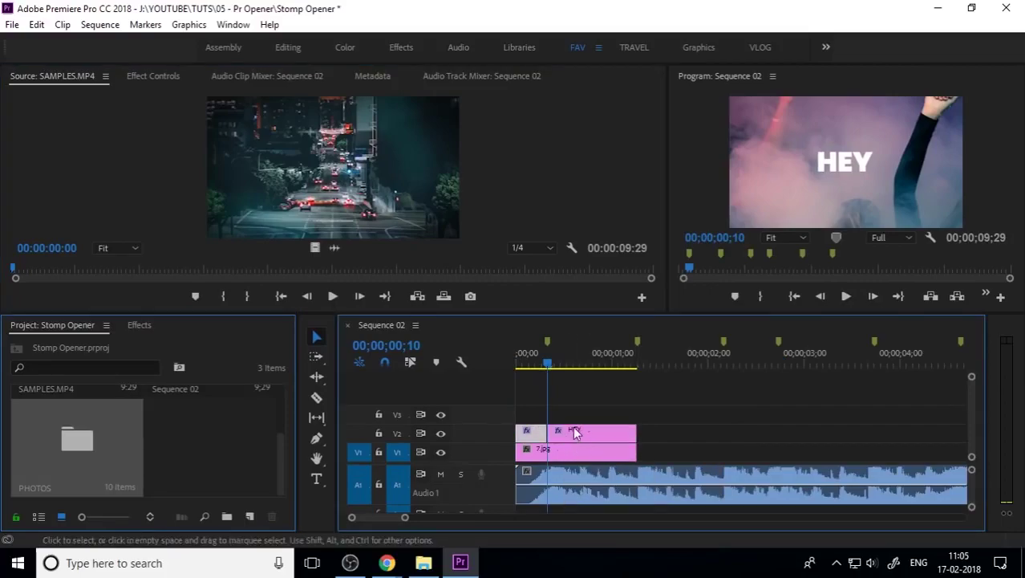
- Play the opening beats and split the second HEY piece on track V2 at 00;00;00;20
drag(548, 367, 506, 364)
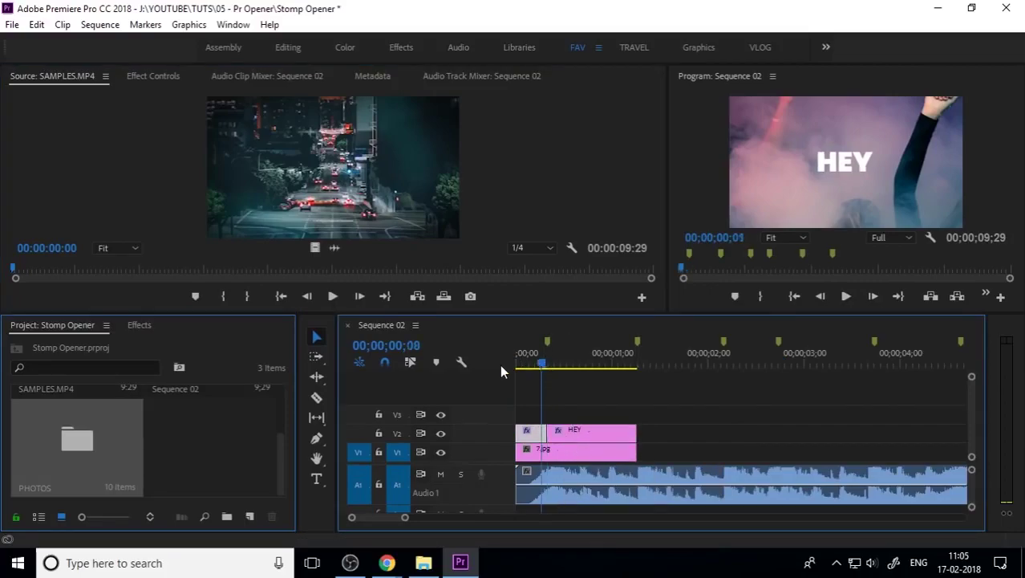
key(space)
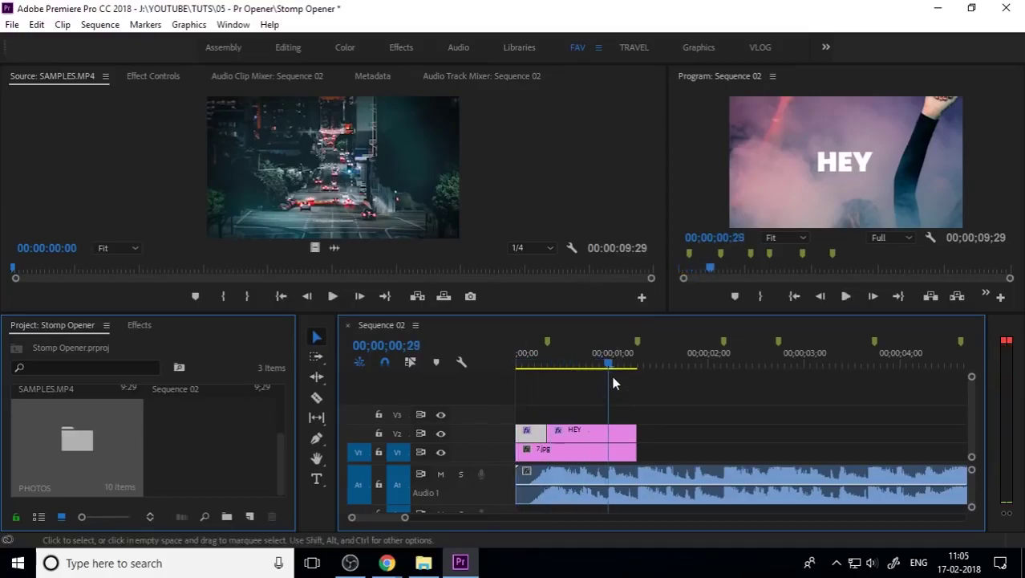
drag(585, 364, 577, 370)
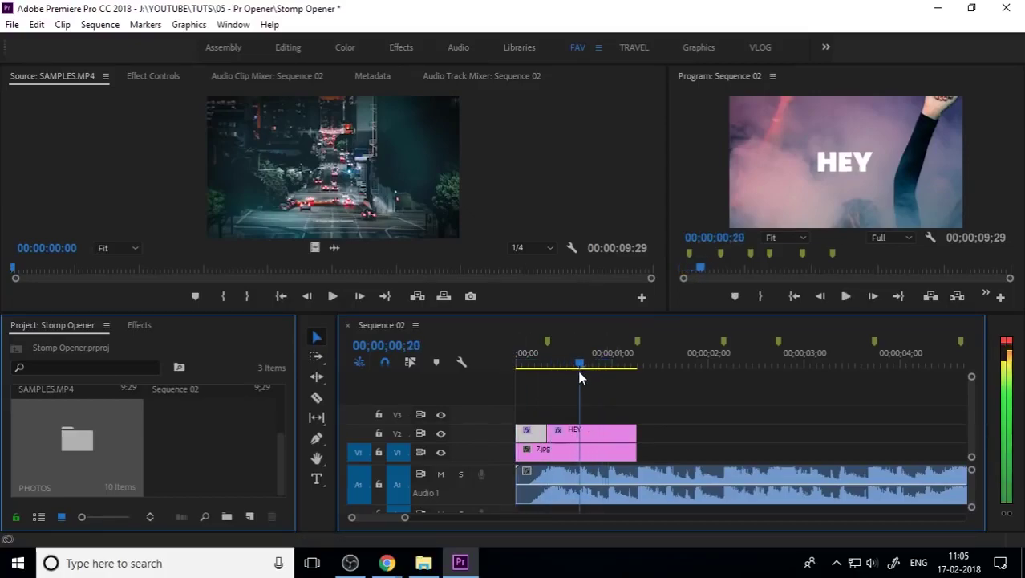
click(602, 433)
key(ctrl+k)
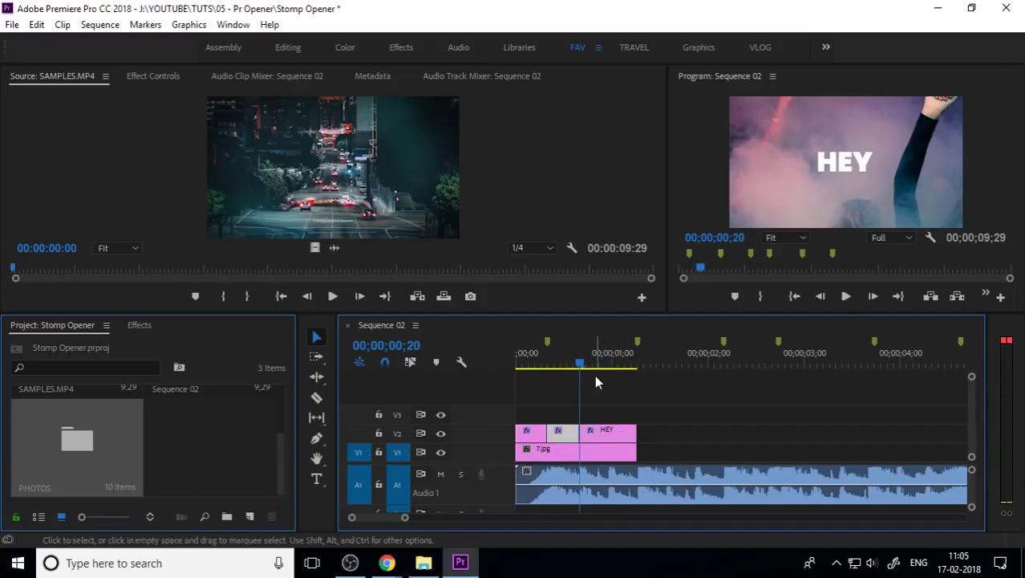
- Replay from the start and split the last HEY piece on track V2 at 00;00;00;29
key(Home)
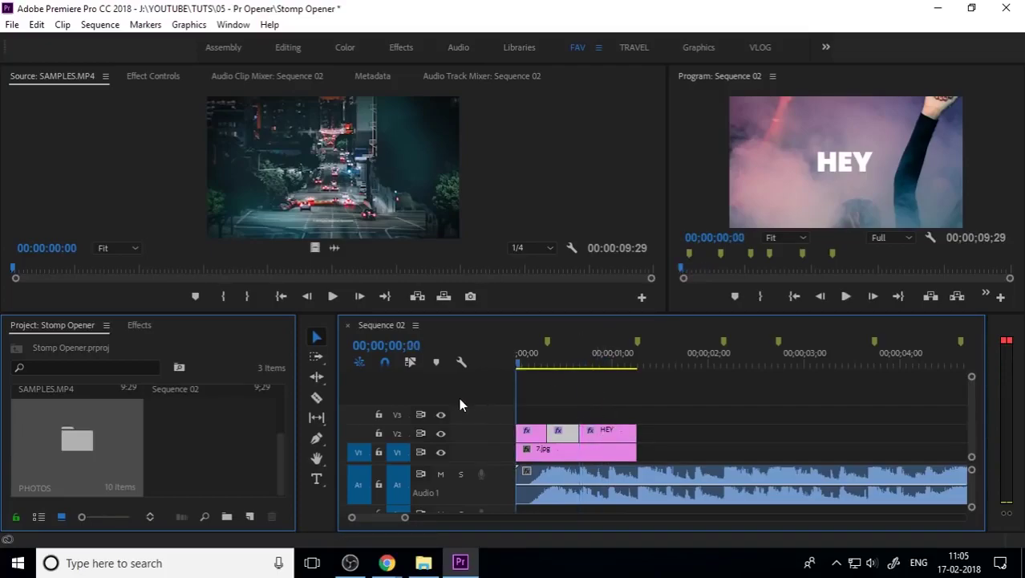
key(space)
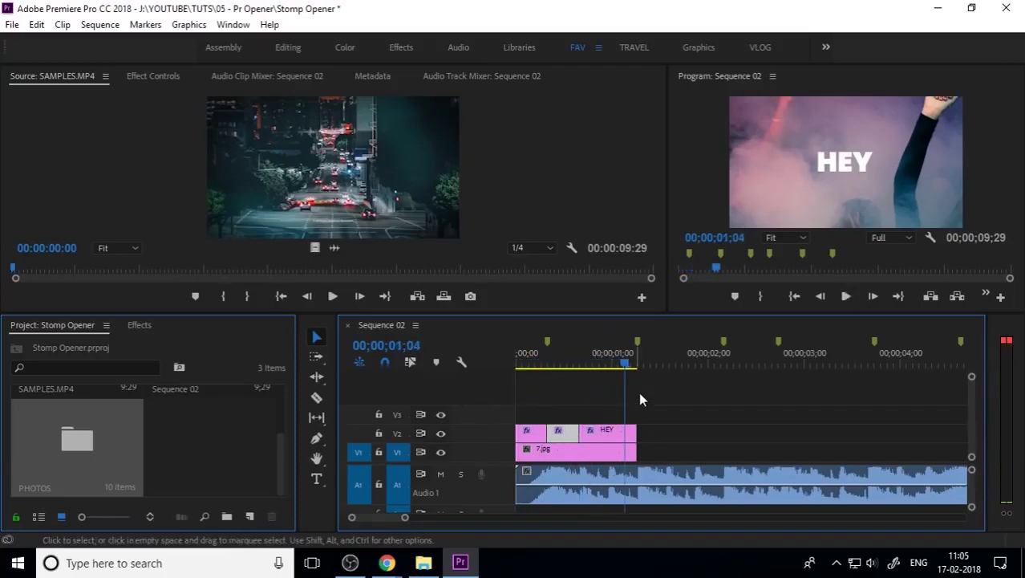
mouse_move(620, 365)
mouse_down()
mouse_move(595, 368)
mouse_move(606, 375)
mouse_up()
click(615, 433)
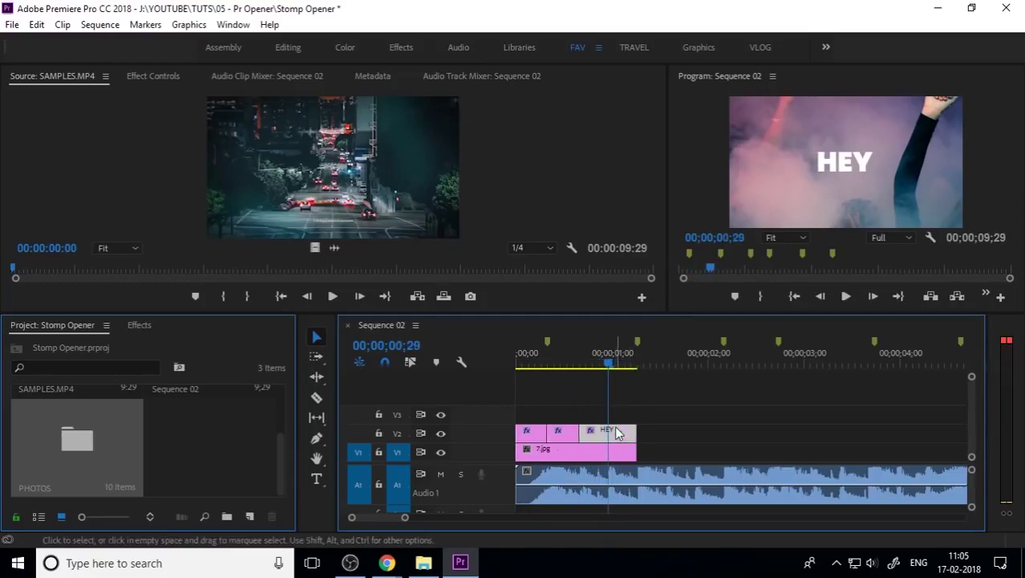
key(ctrl+k)
- Replace the text of the second HEY piece on track V2 with ITS
key(Home)
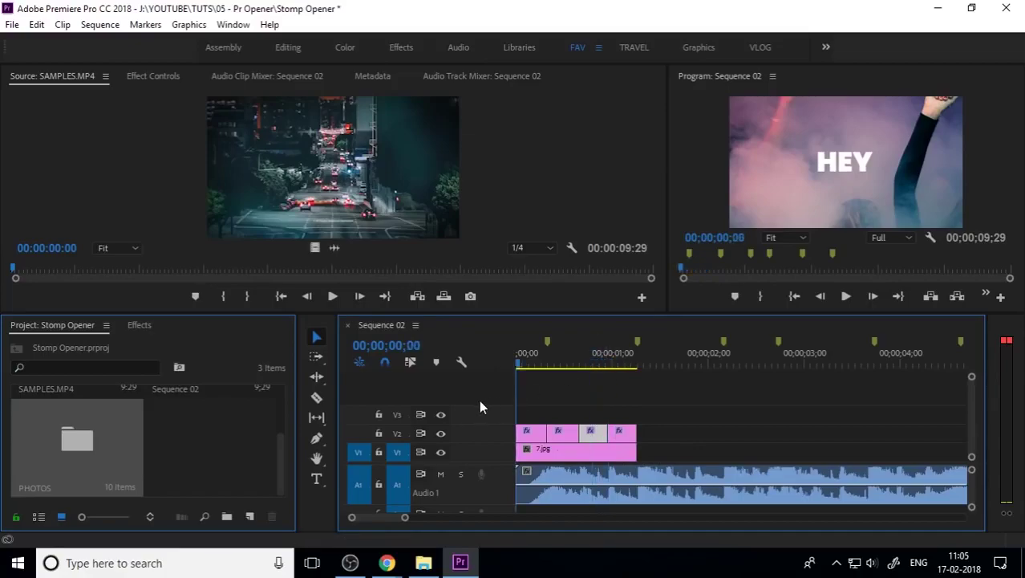
key(space)
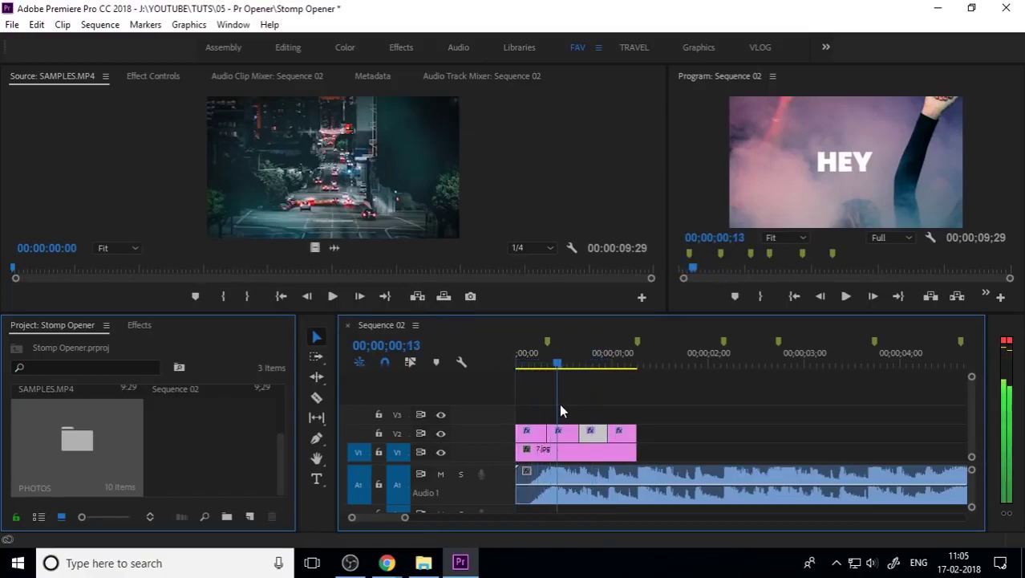
key(space)
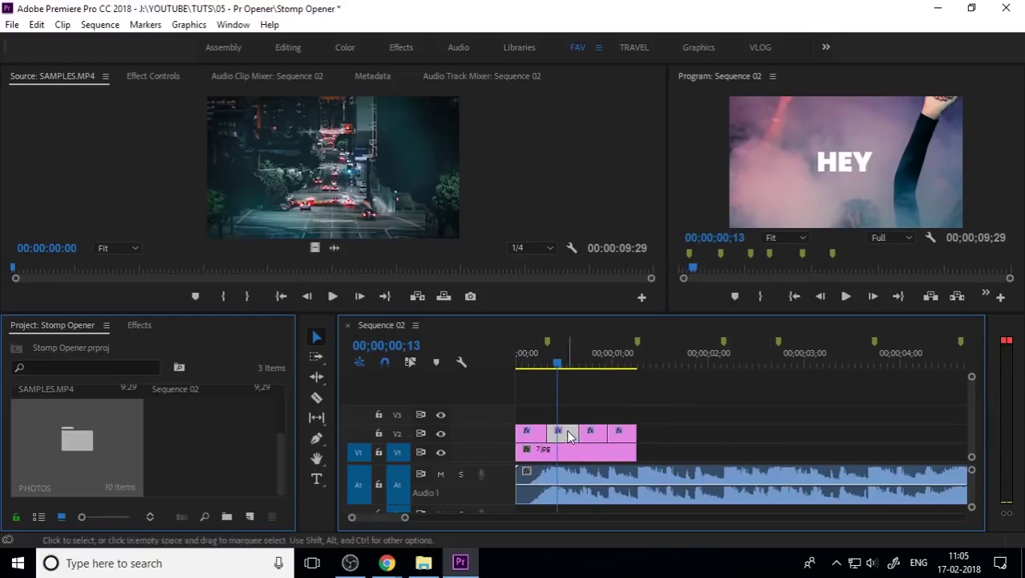
click(316, 478)
double_click(843, 161)
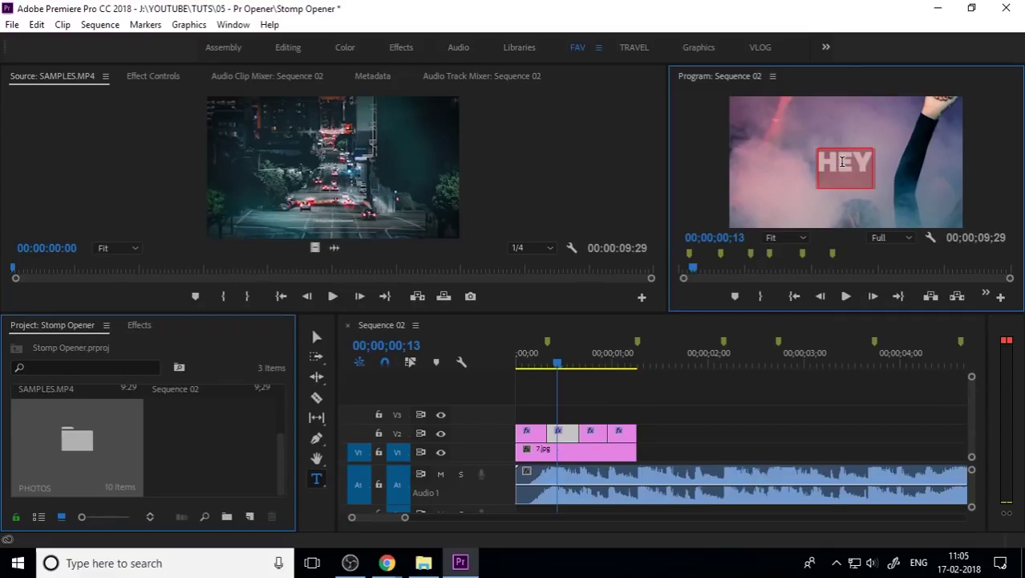
text(ITS)
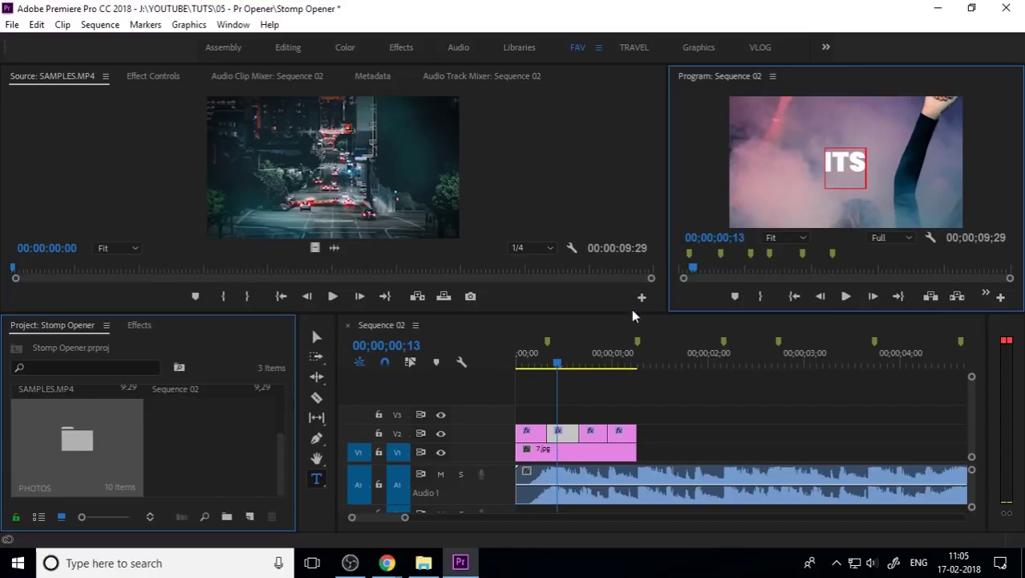
key(Escape)
- Replace the text of the third HEY piece on track V2 with ME
key(space)
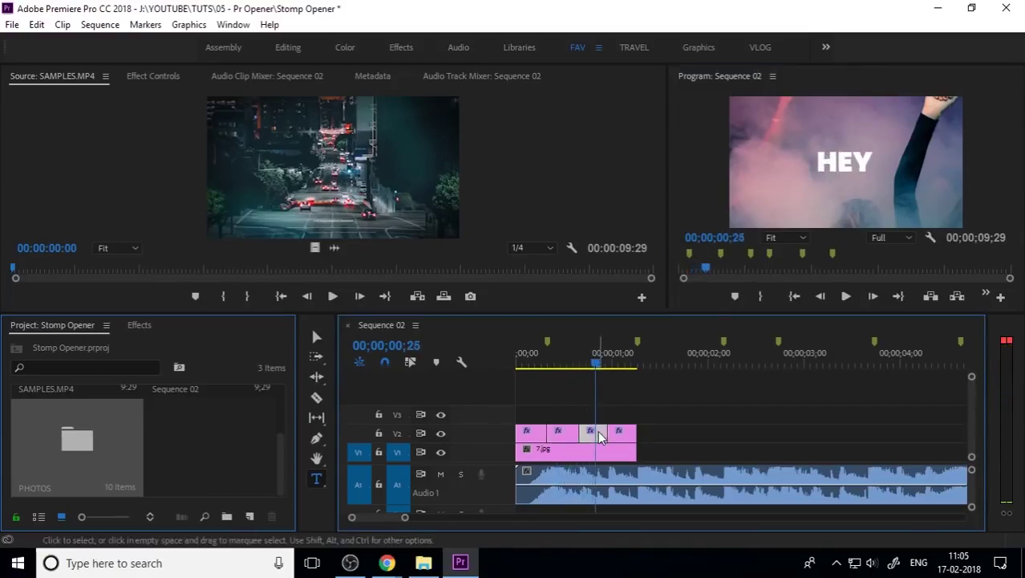
click(837, 163)
click(849, 152)
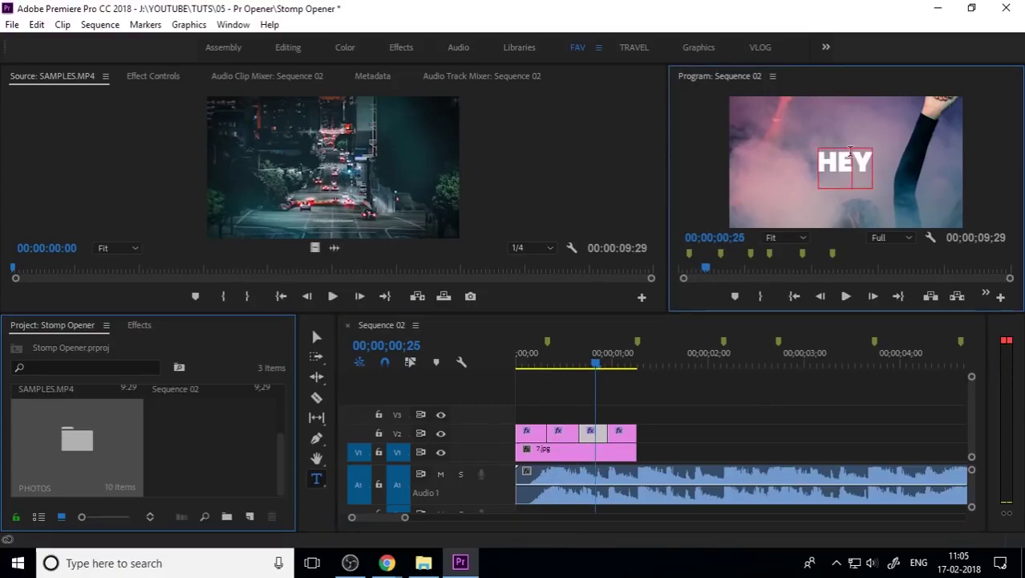
key(ctrl+a)
text(ME)
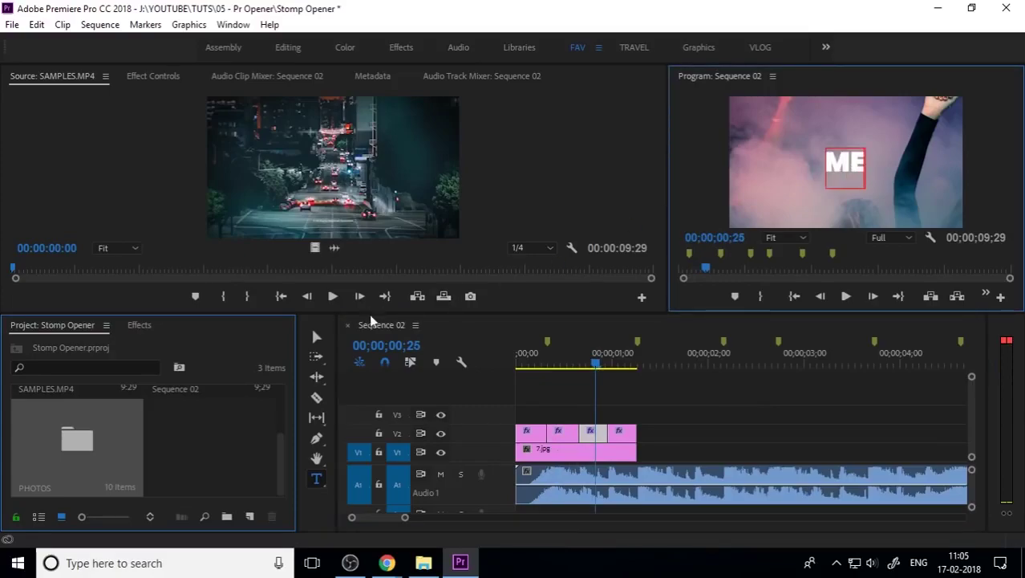
click(316, 336)
- Replace the text of the fourth HEY piece on track V2 with the presenter's first name in capitals
drag(600, 363, 630, 377)
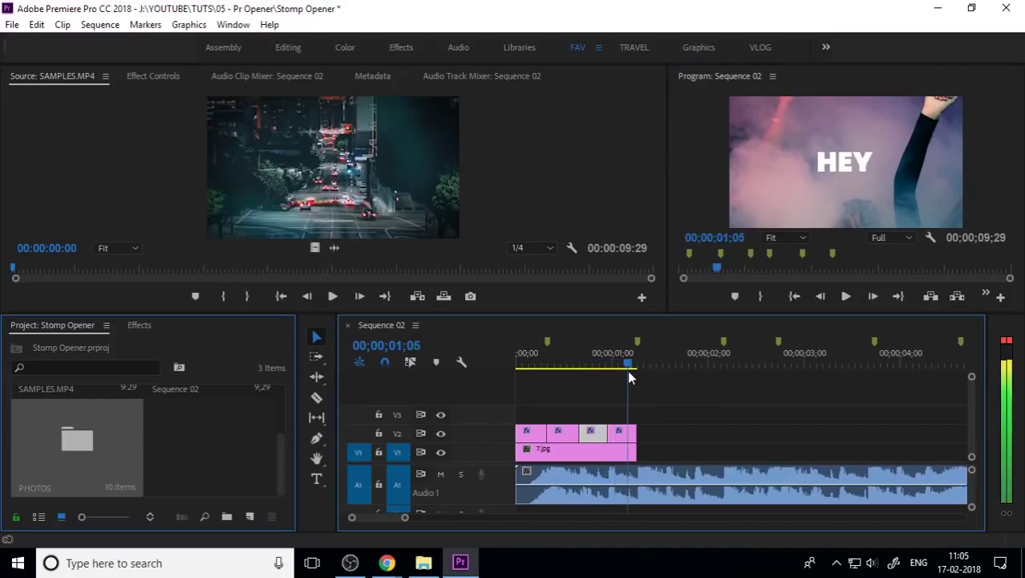
click(618, 434)
key(t)
click(852, 167)
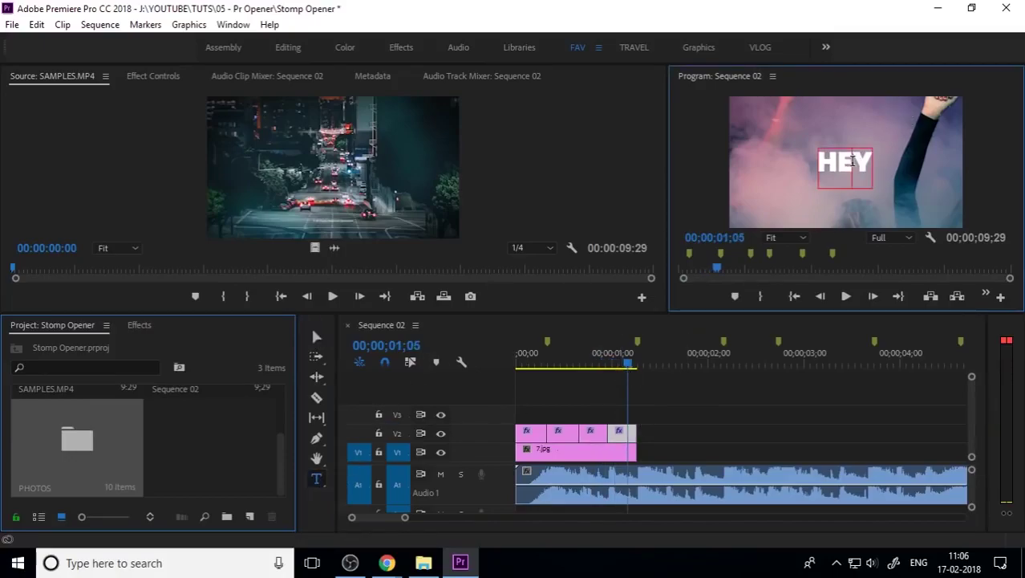
double_click(852, 162)
text(IRSHAD)
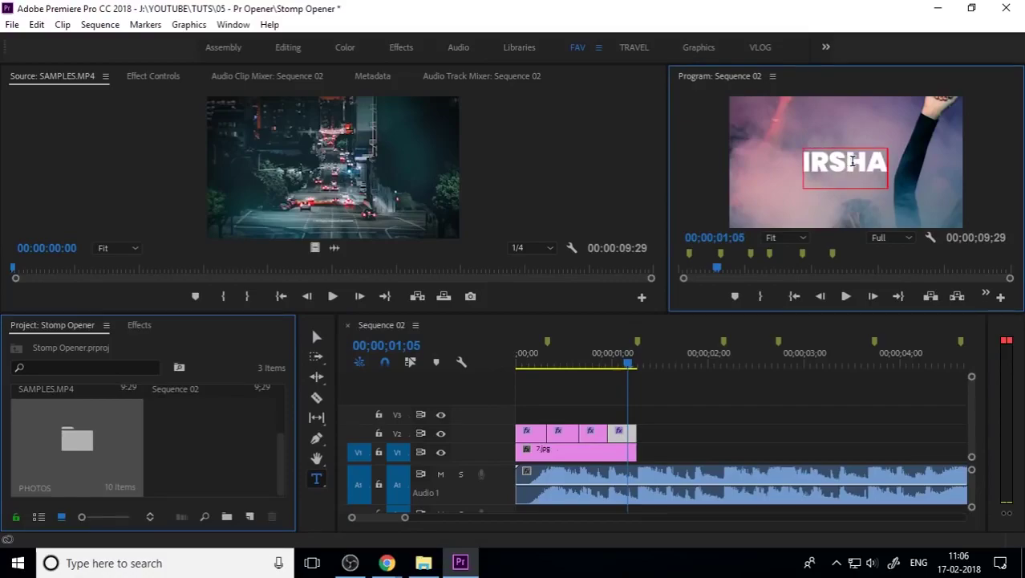
click(314, 338)
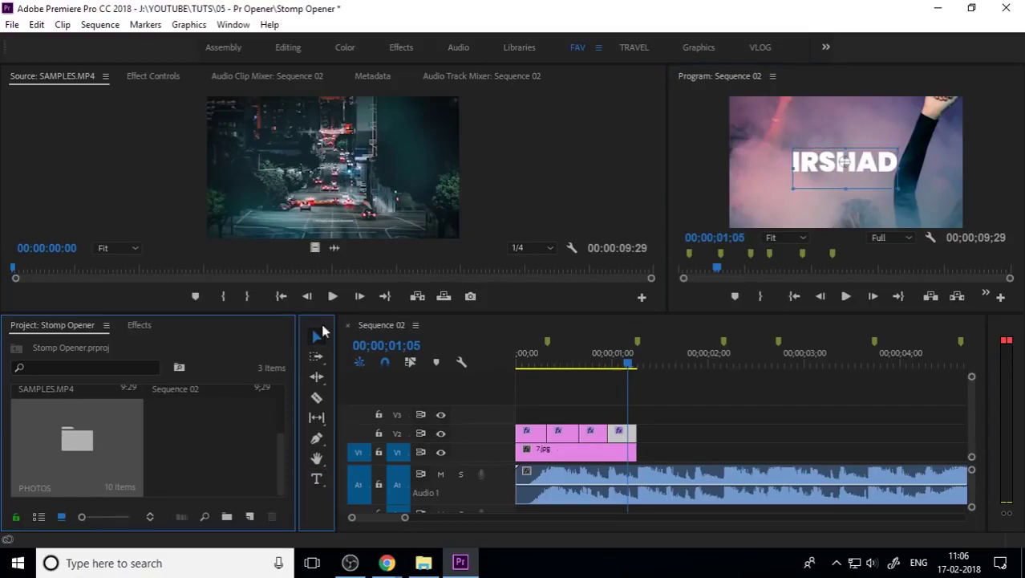
click(695, 416)
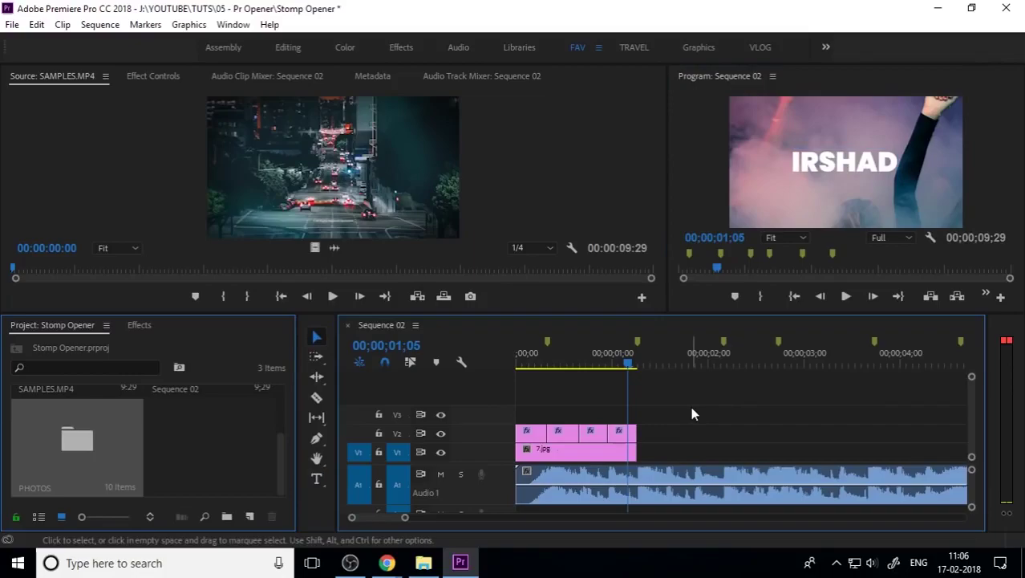
- Play the opening section from the start to check the timing of the four words against the beat
drag(630, 367, 518, 369)
key(space)
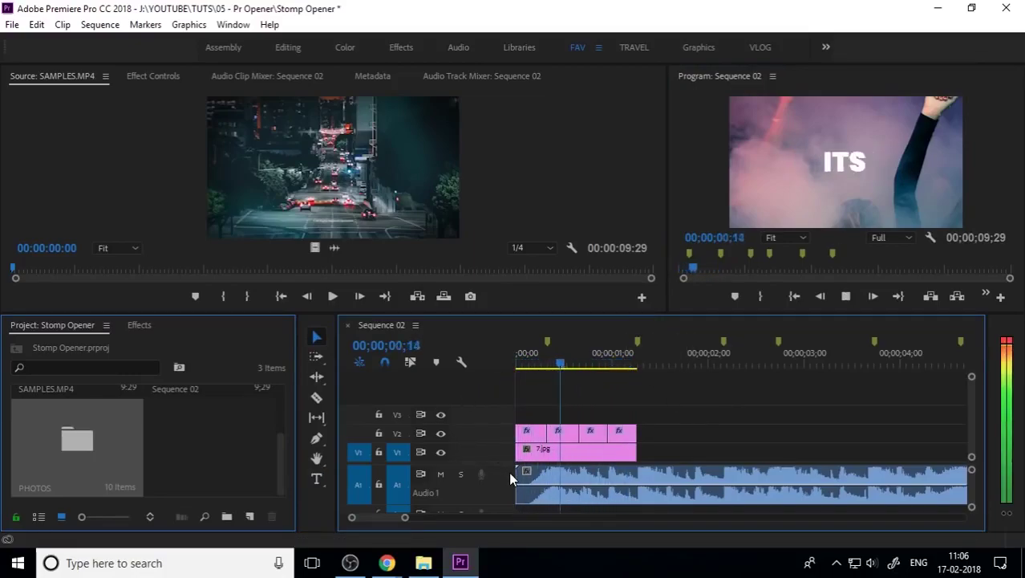
key(space)
key(Home)
key(space)
key(space)
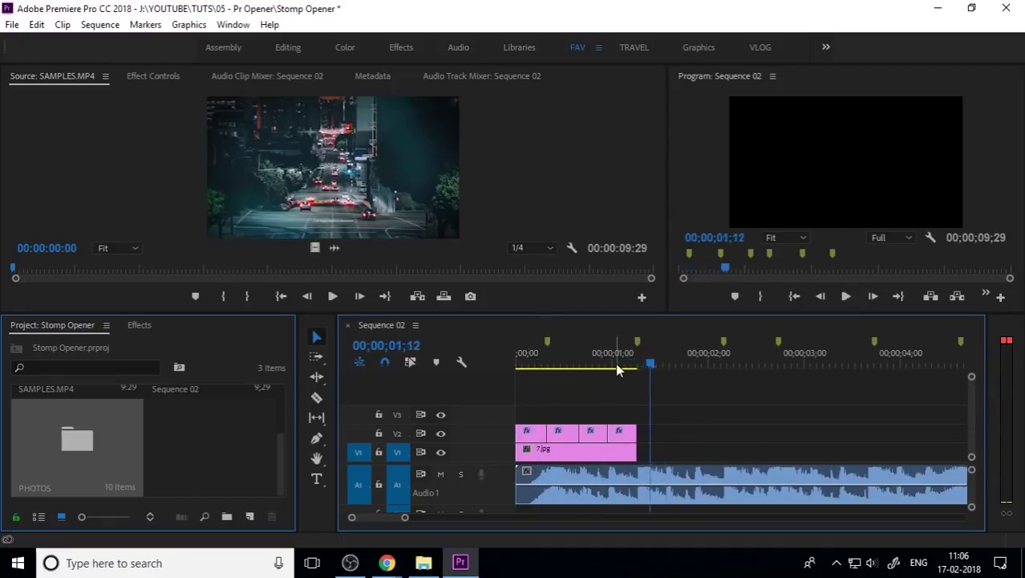
click(585, 364)
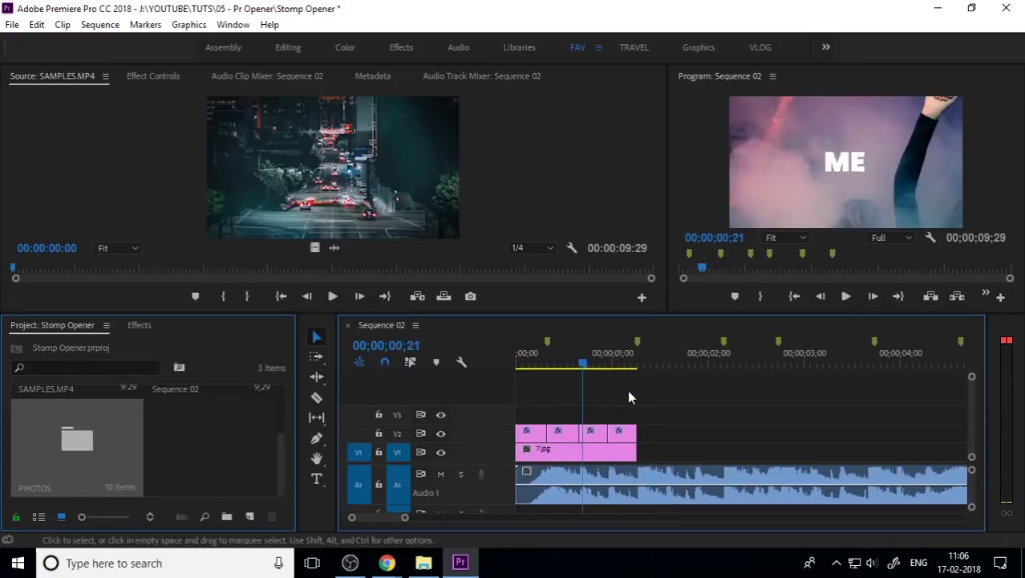
- Nest all four text pieces on track V2 into a sequence named TEXT 1
drag(660, 407, 516, 425)
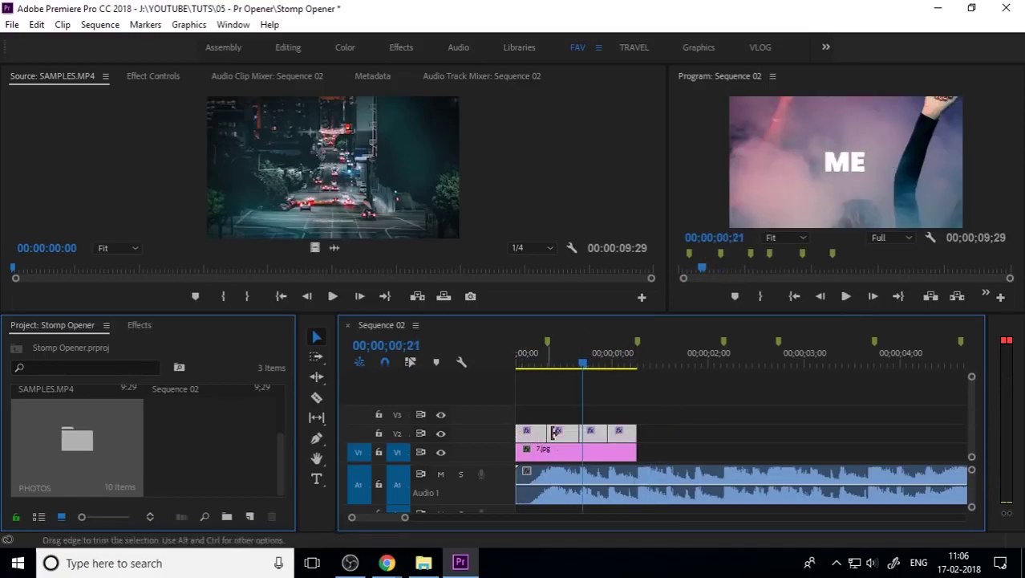
right_click(565, 437)
click(574, 359)
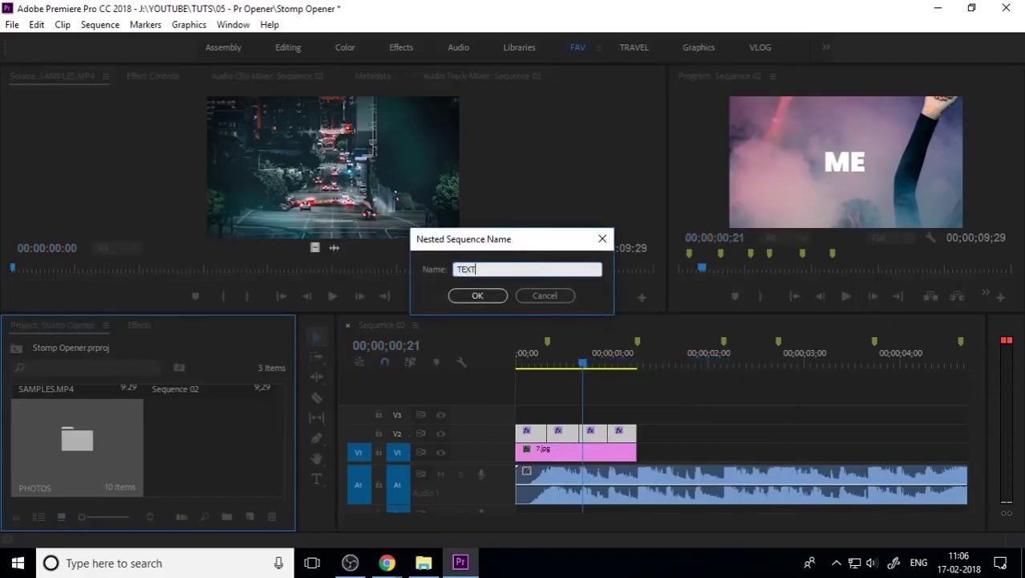
key(Return)
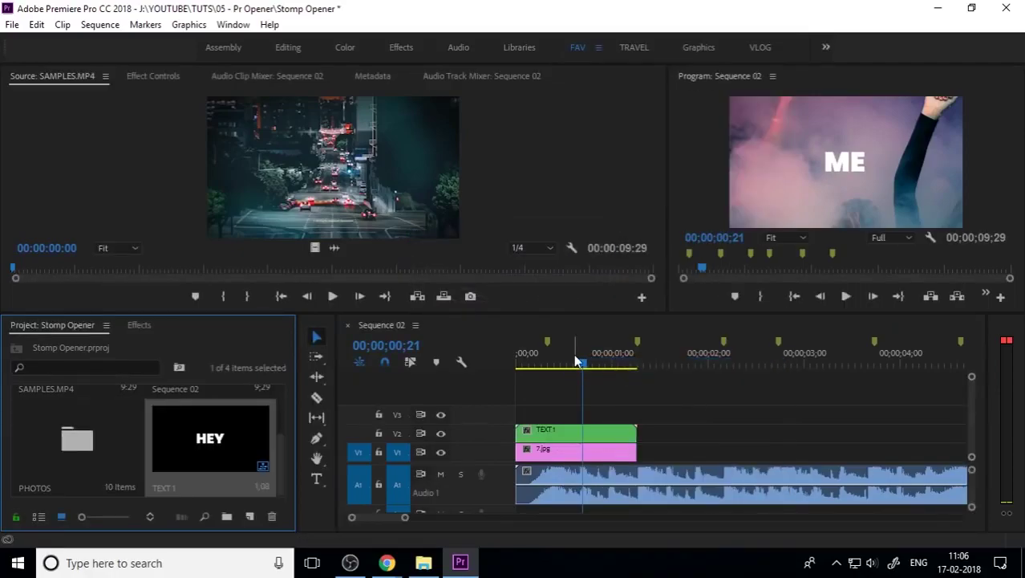
- Nest the 7.jpg clip on track V1 into a sequence named PHOTOS 1
click(604, 458)
right_click(603, 458)
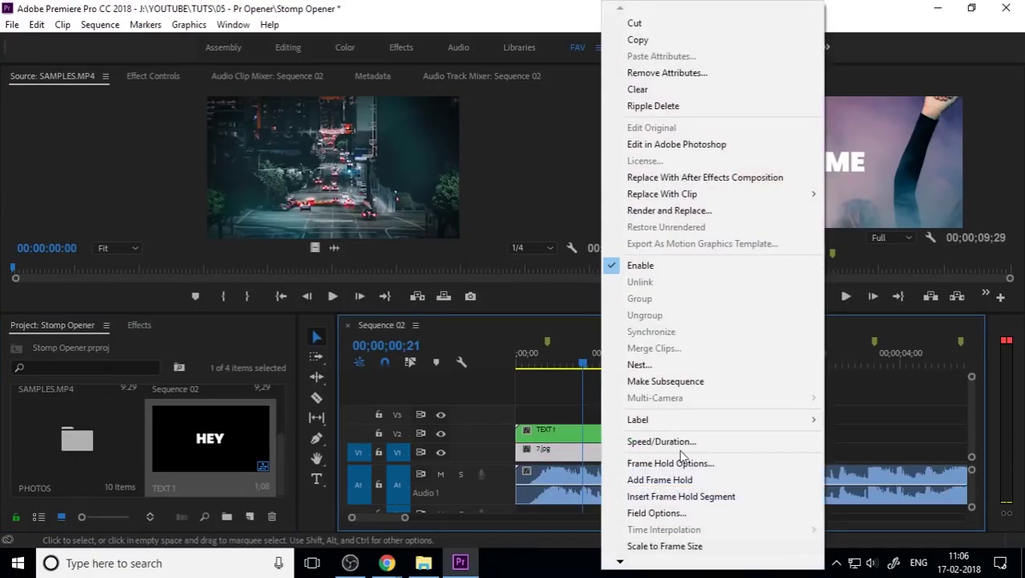
click(639, 364)
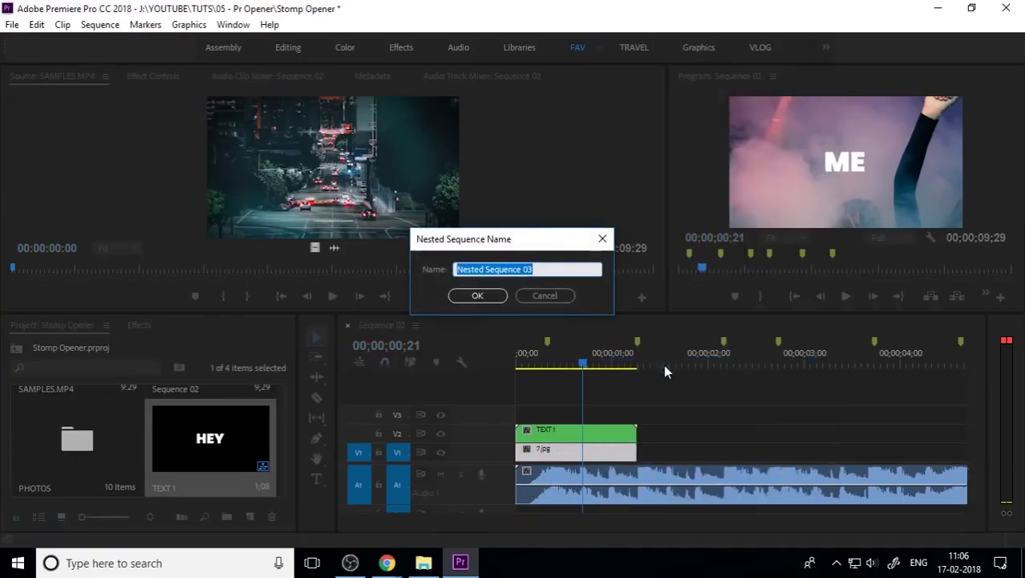
text(PHOTOS 1)
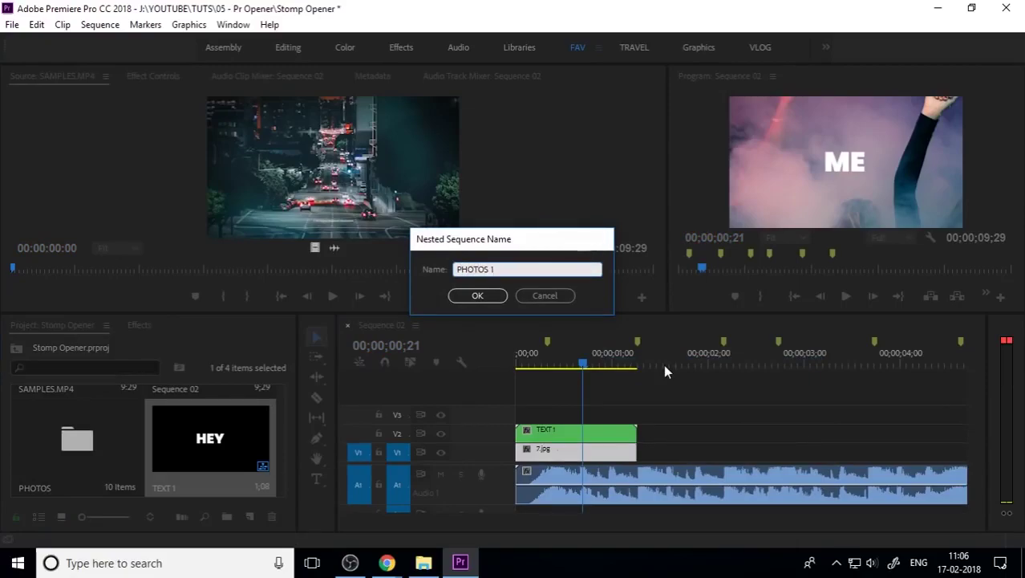
key(Return)
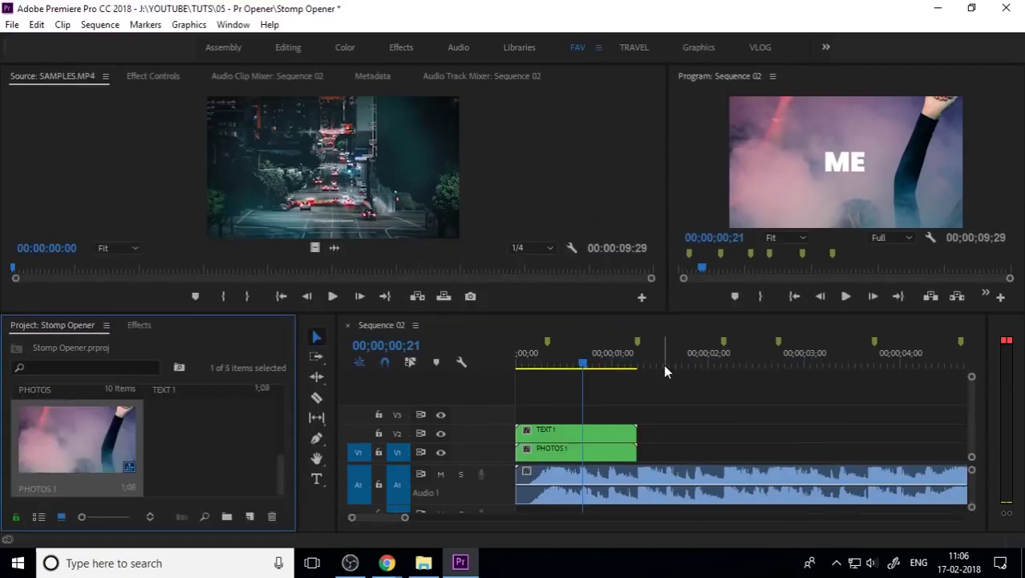
- Return the playhead to the sequence start and create a 1280 x 720 adjustment layer at 29.97 fps Drop-Frame with square pixels
drag(590, 363, 502, 380)
click(550, 430)
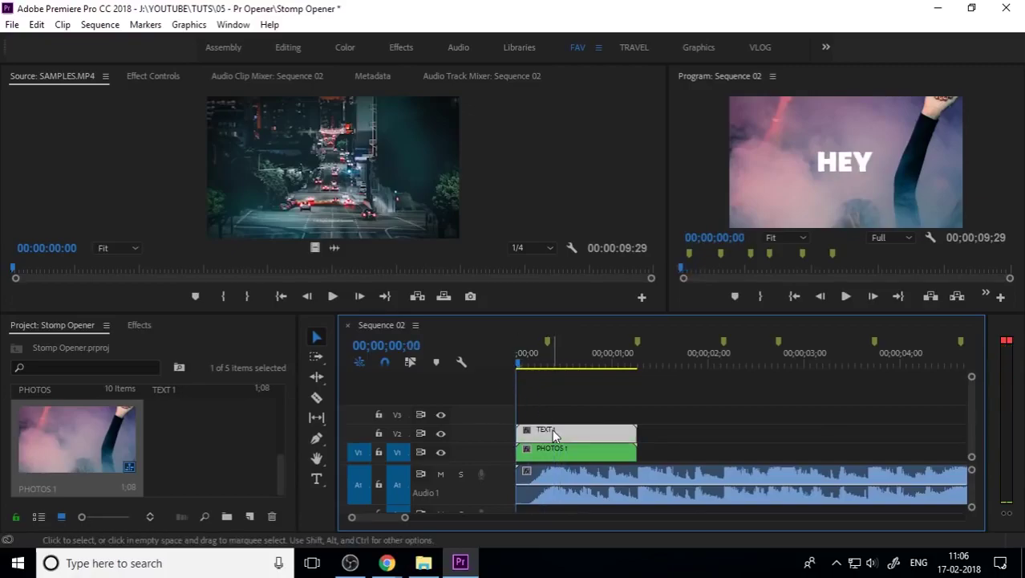
click(665, 411)
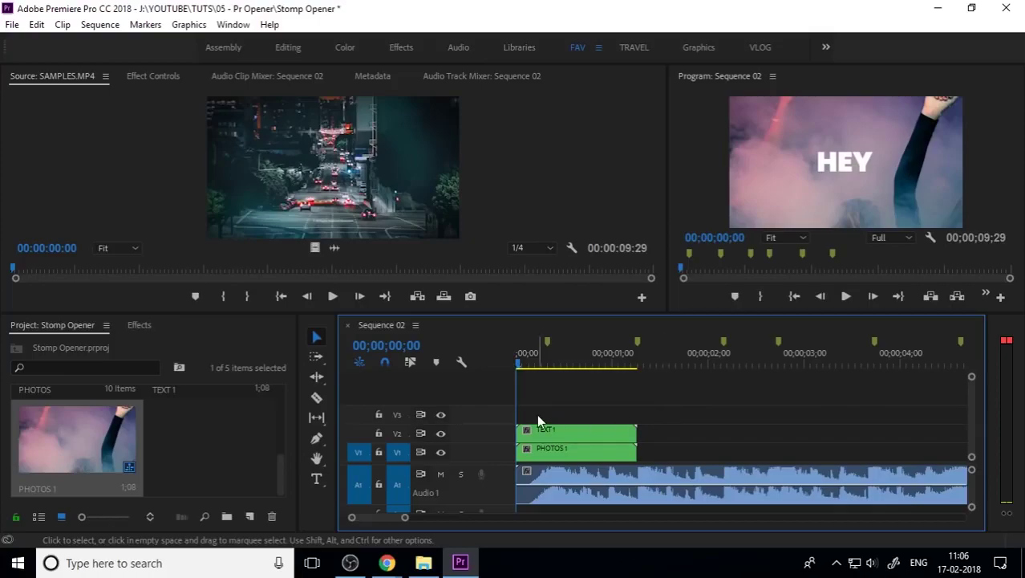
click(250, 516)
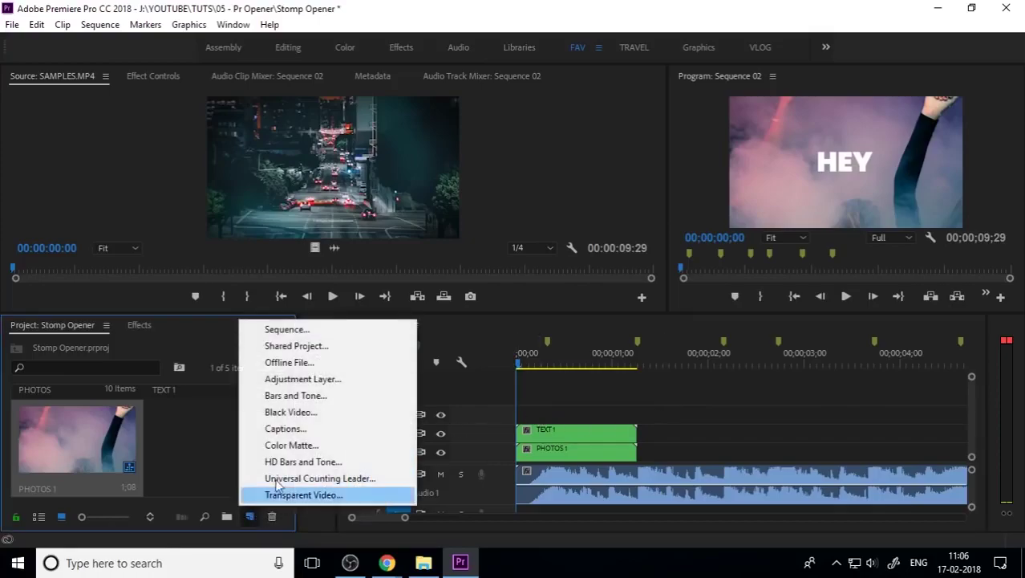
click(336, 382)
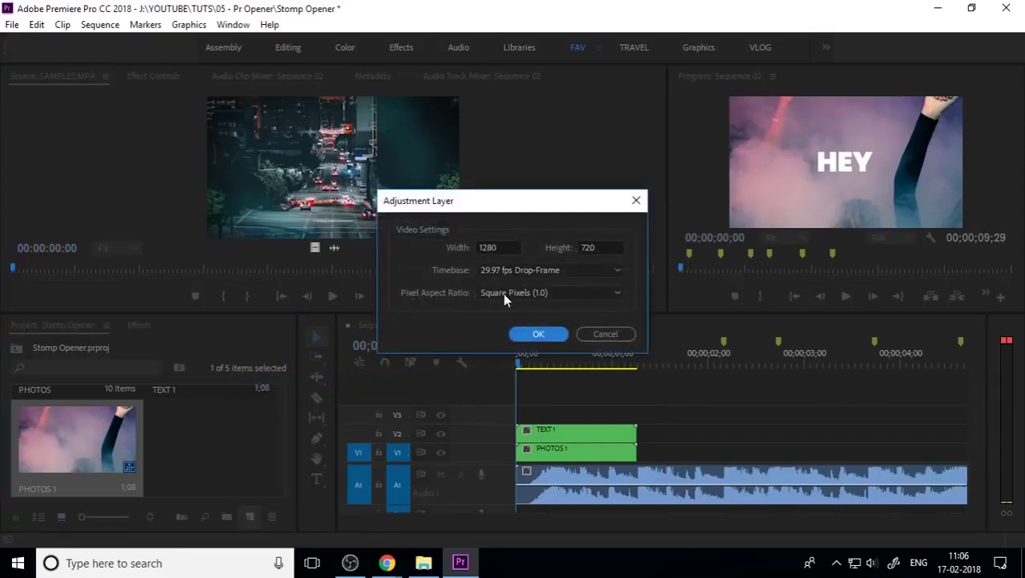
click(539, 334)
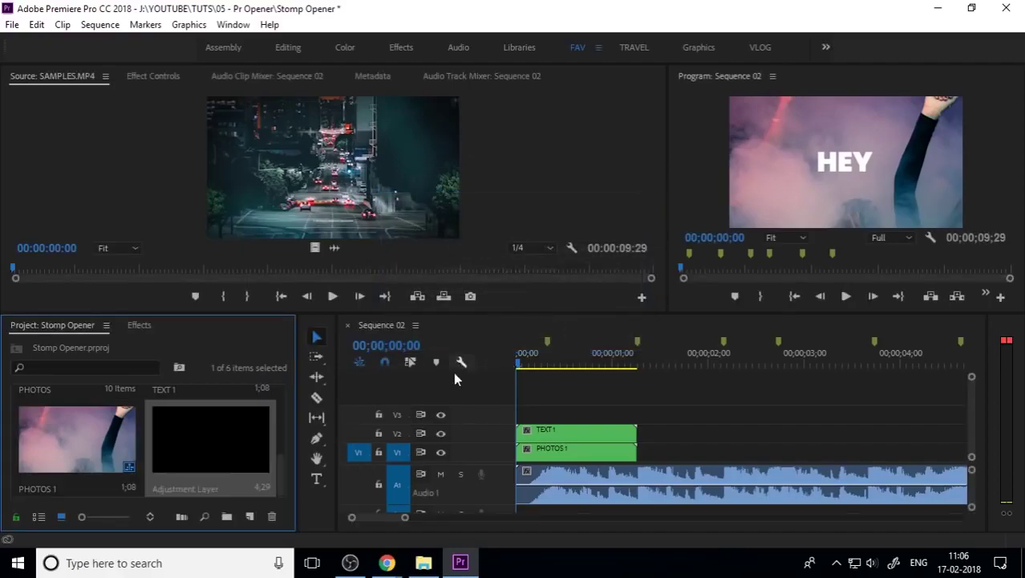
- Rename the new adjustment layer SCALE
click(199, 488)
text(S)
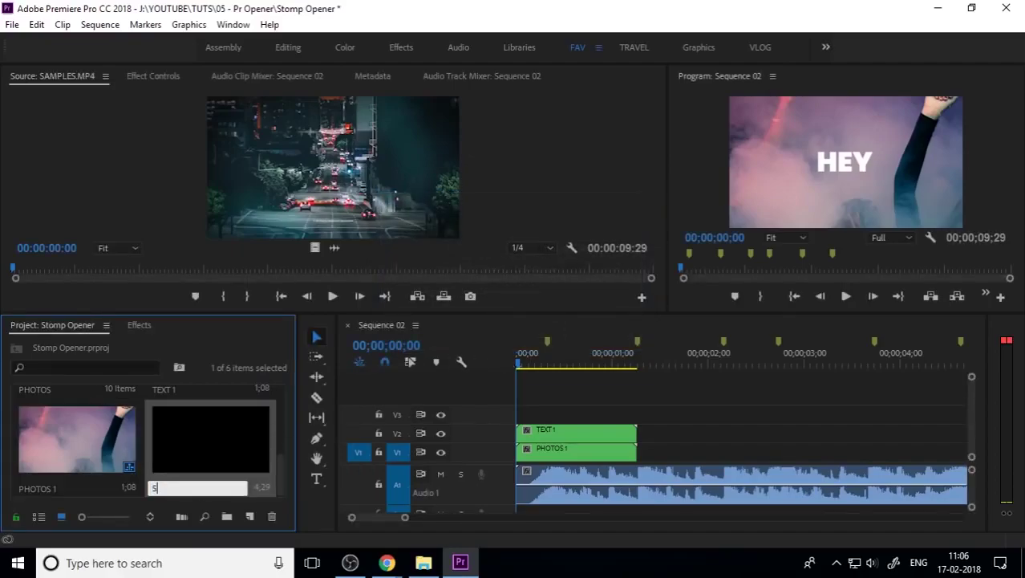
text(CALE)
key(Return)
- Place the SCALE adjustment layer at the start of track V3 and trim its end to match the two nests below
drag(193, 441, 525, 416)
key(minus)
drag(966, 414, 575, 413)
key(equal)
key(equal)
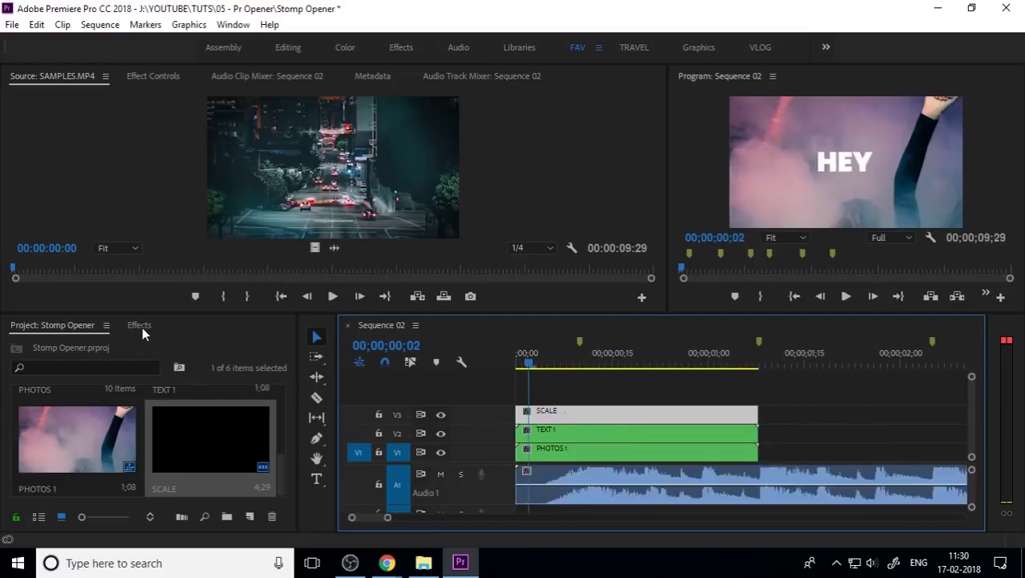
- Find the Transform effect in the Distort group of the video effects and apply it to the SCALE layer on V3
click(140, 325)
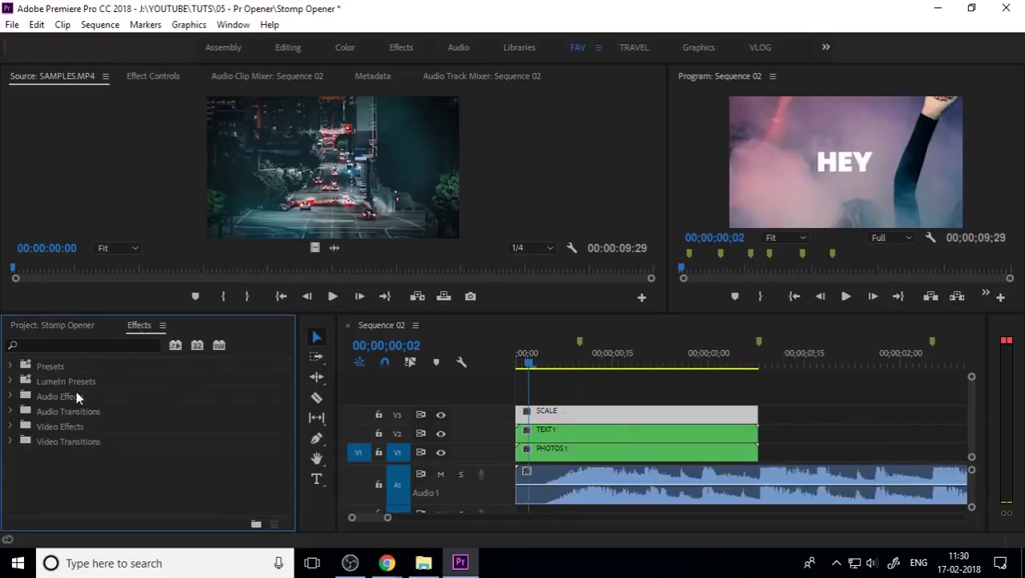
double_click(75, 425)
scroll(118, 469, down, 4)
scroll(72, 478, down, 1)
scroll(87, 482, down, 3)
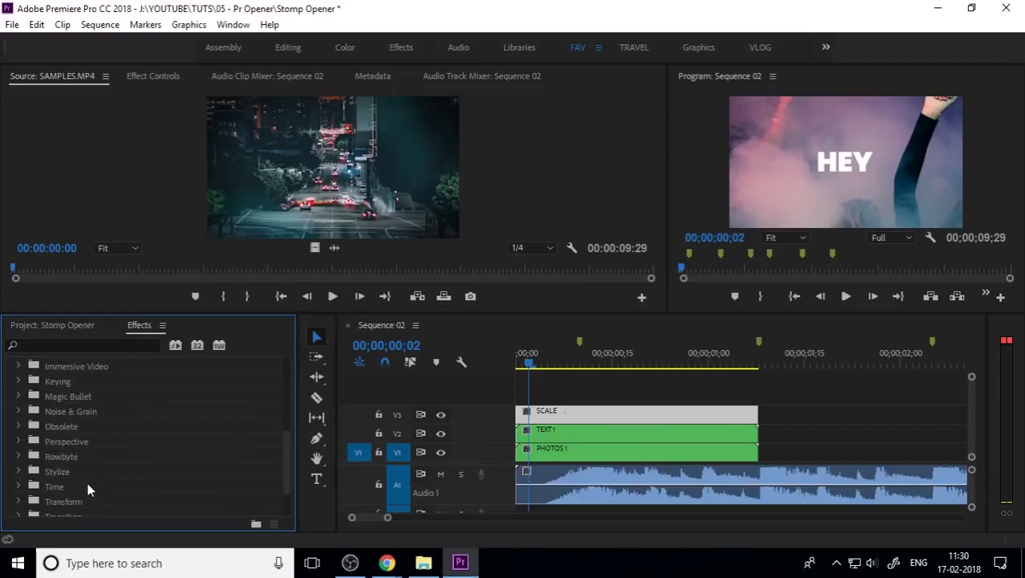
double_click(78, 502)
scroll(113, 465, down, 6)
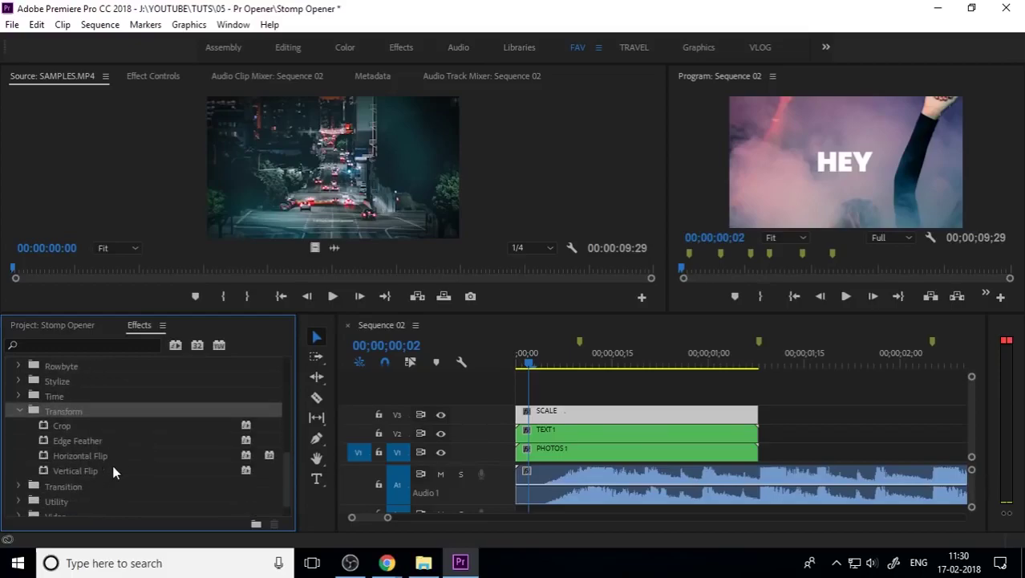
scroll(106, 476, up, 17)
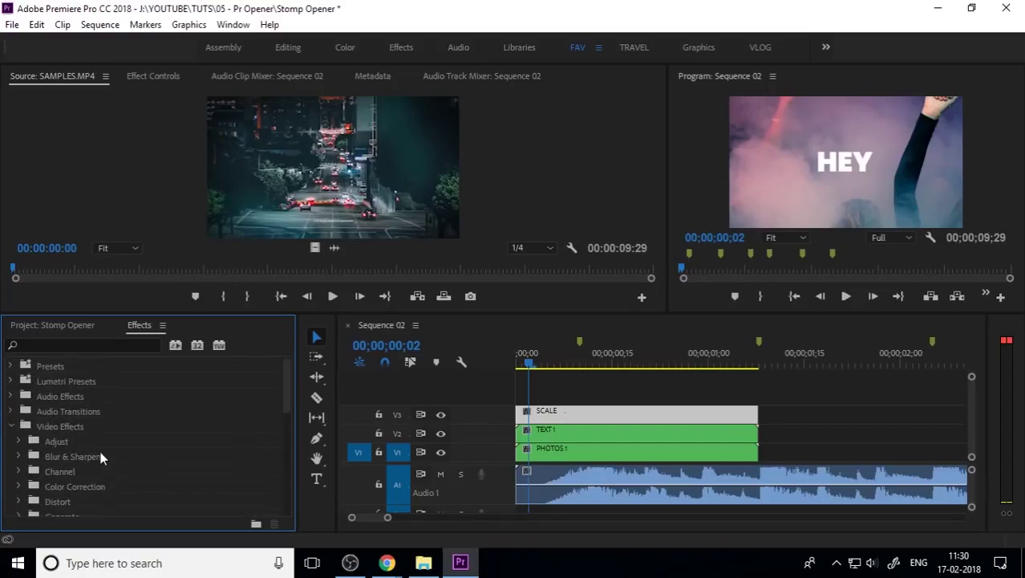
click(76, 414)
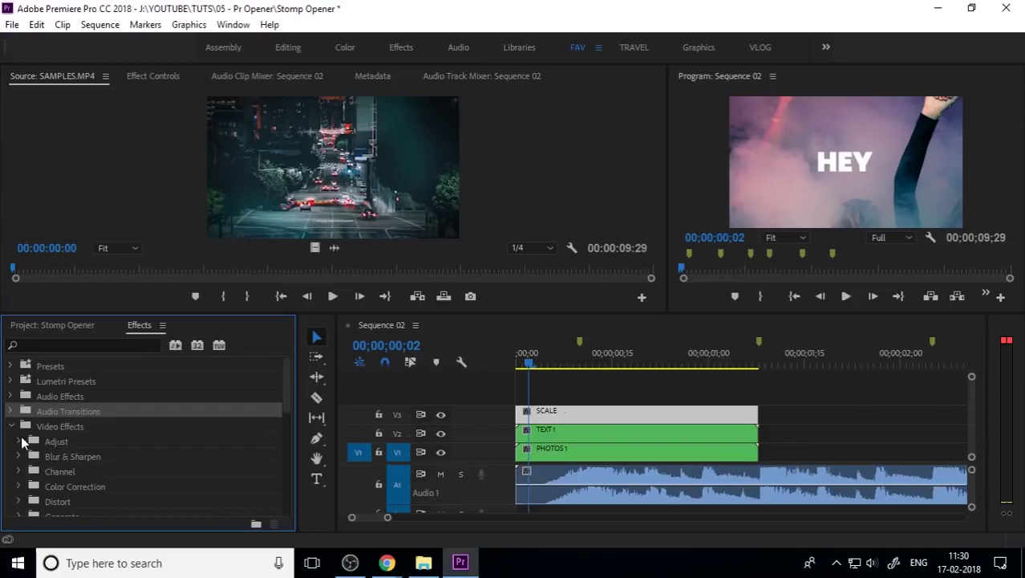
scroll(65, 473, down, 1)
double_click(76, 457)
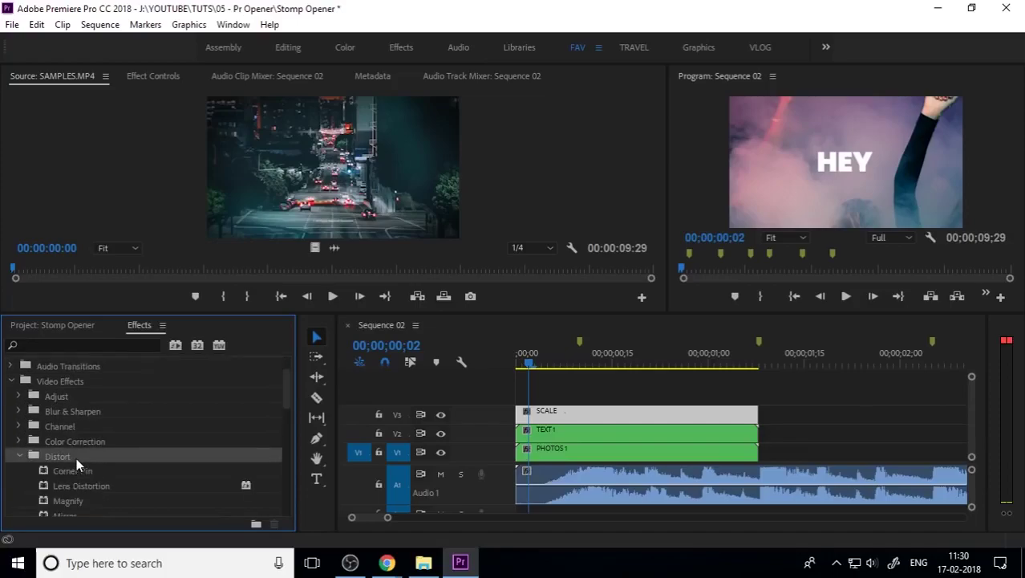
scroll(76, 457, down, 2)
drag(100, 471, 564, 416)
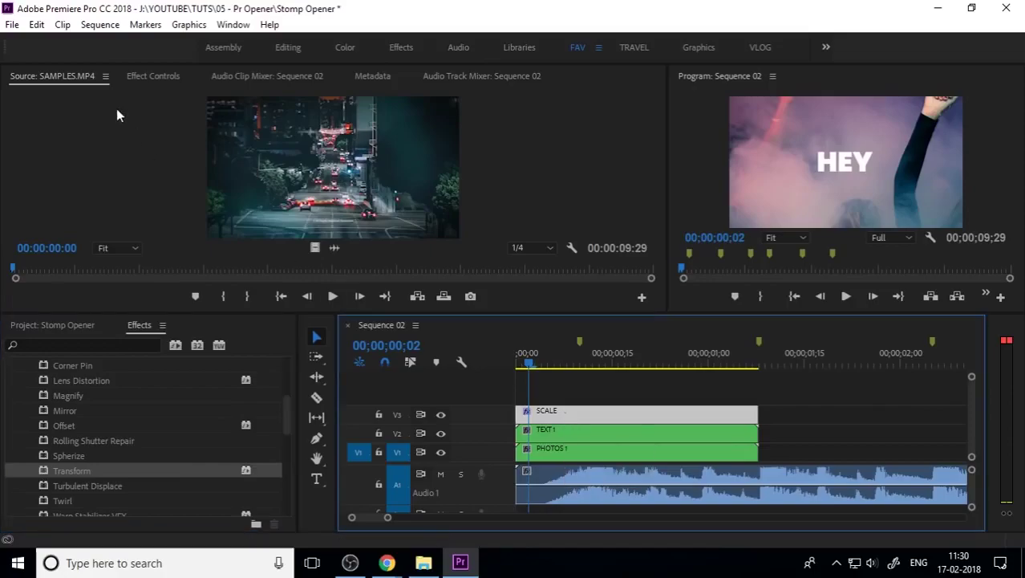
- Show the SCALE layer's effect settings and resize the workspace for a taller settings area and a wider program preview
click(154, 76)
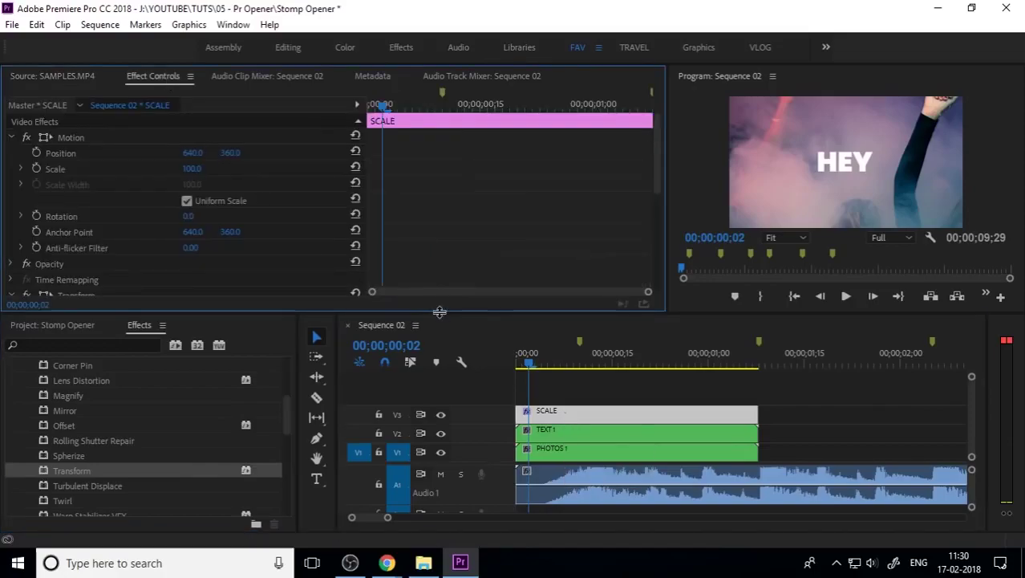
drag(438, 312, 433, 344)
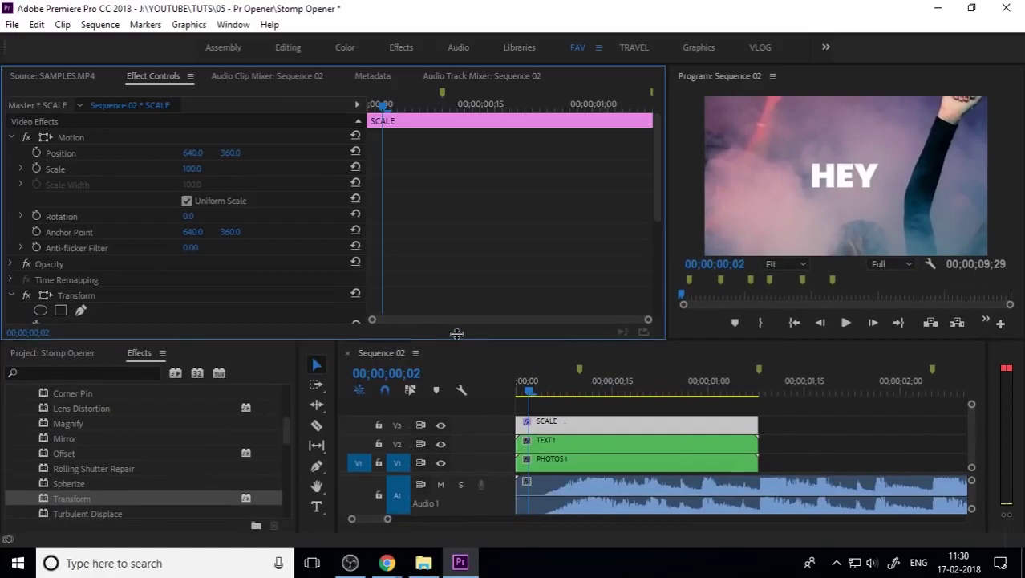
drag(667, 281, 511, 281)
scroll(95, 484, down, 3)
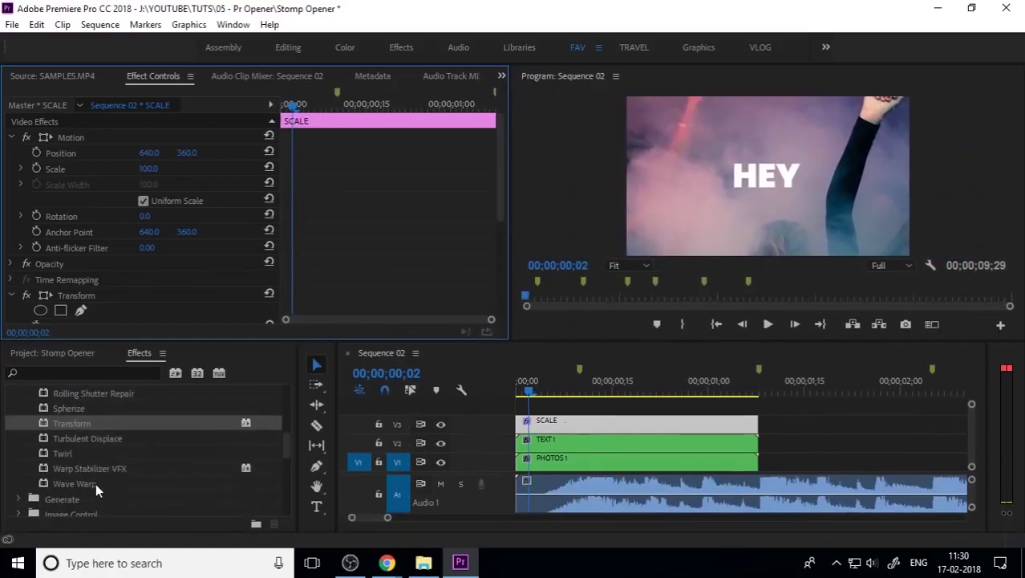
scroll(95, 483, down, 1)
double_click(77, 450)
scroll(87, 466, down, 3)
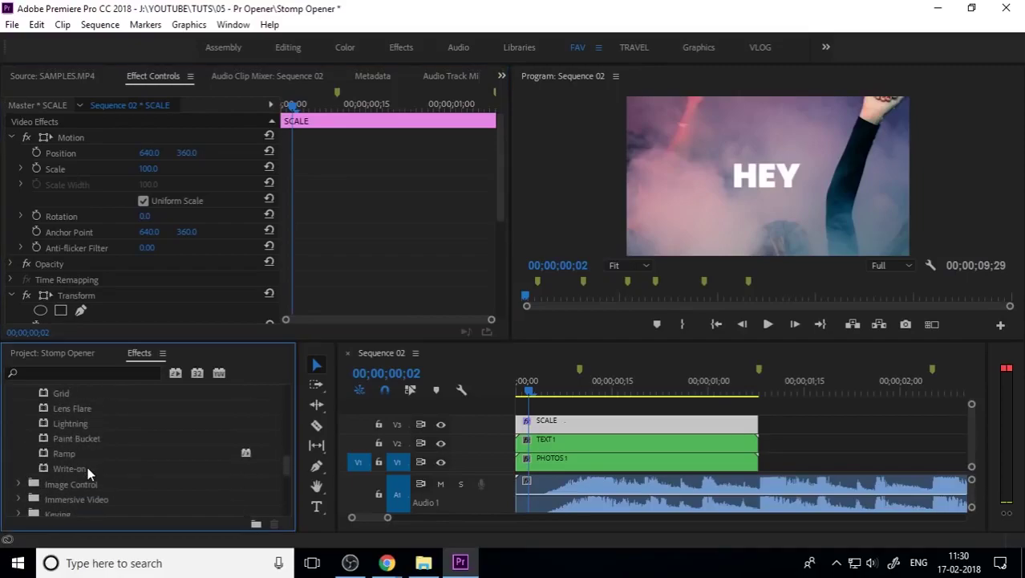
scroll(95, 440, up, 4)
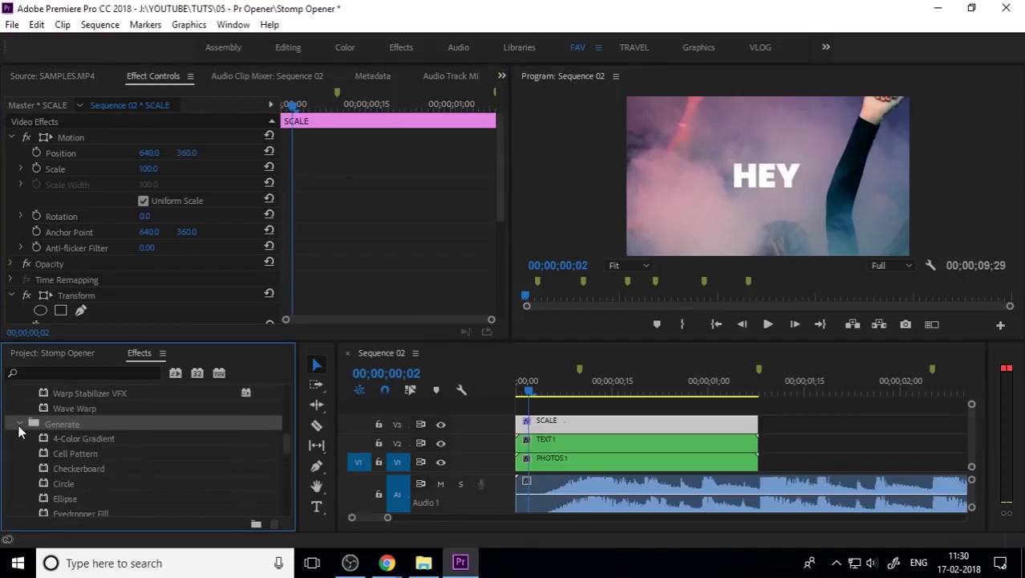
click(19, 425)
scroll(166, 478, up, 3)
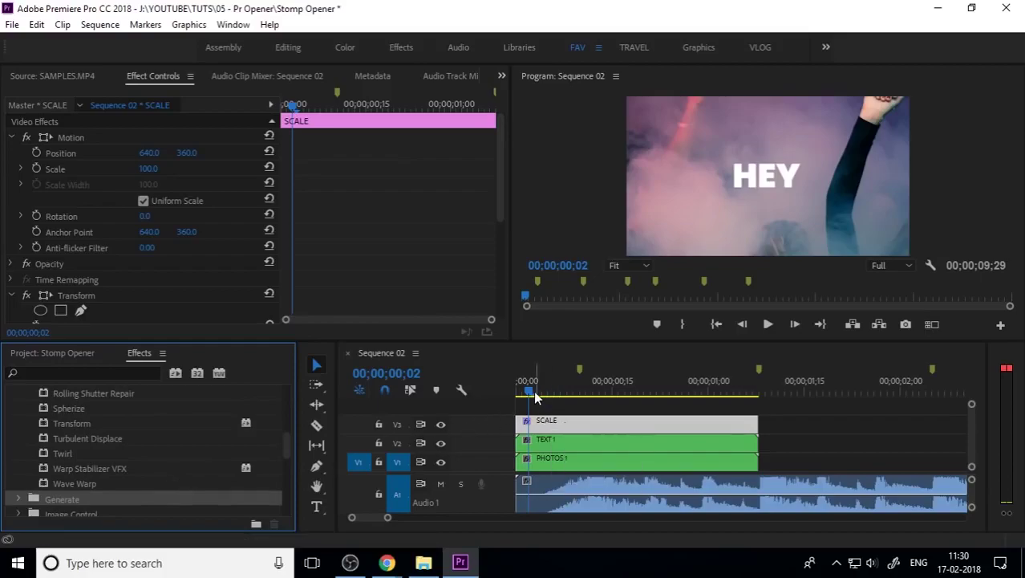
- Try increasing the SCALE layer's Motion scale, then collapse the Motion properties
click(14, 137)
click(13, 137)
drag(149, 173, 232, 172)
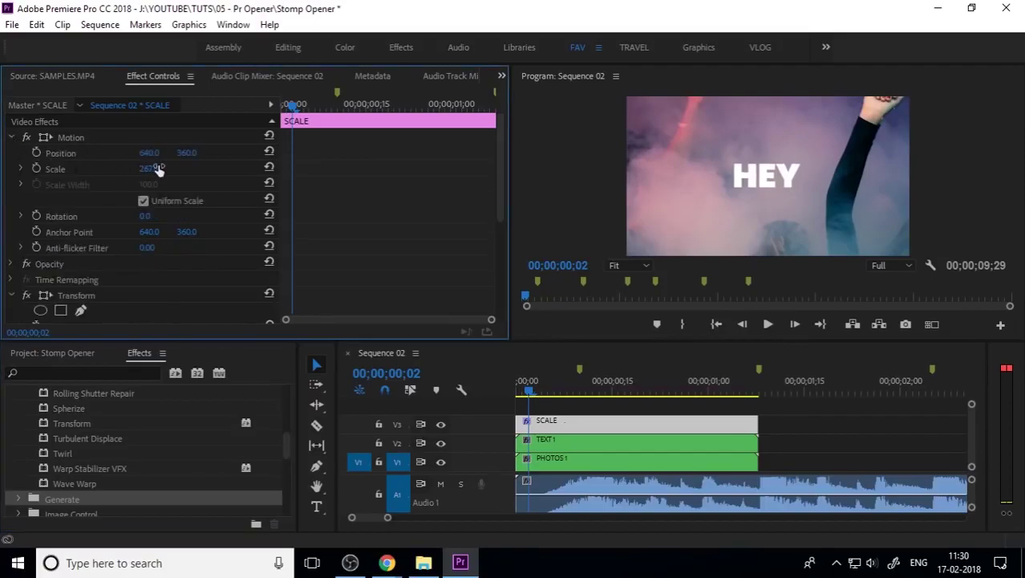
click(12, 137)
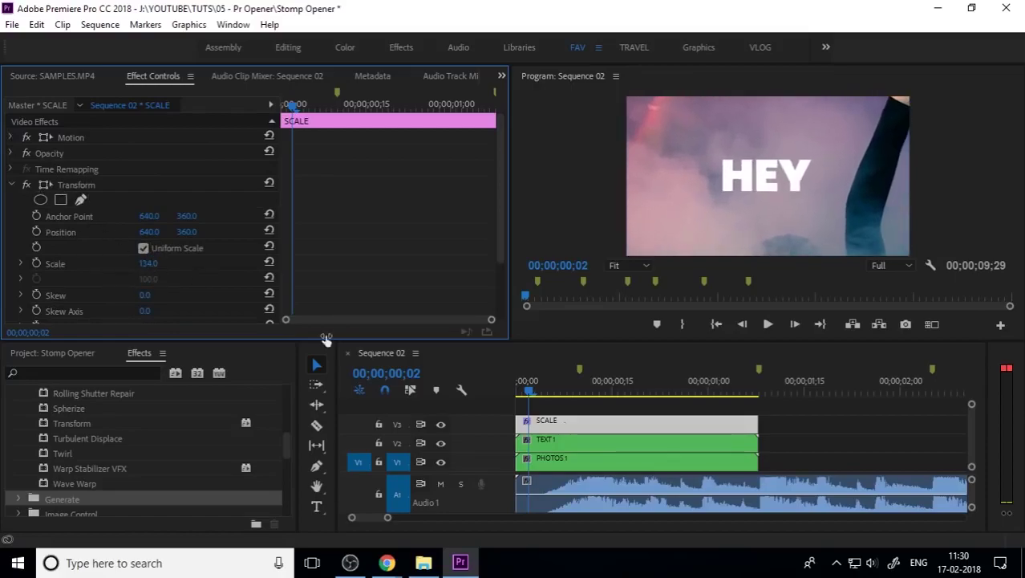
- Preview the four words from the start and add a Transform Scale keyframe of 100 at 00;00;00;27
click(518, 393)
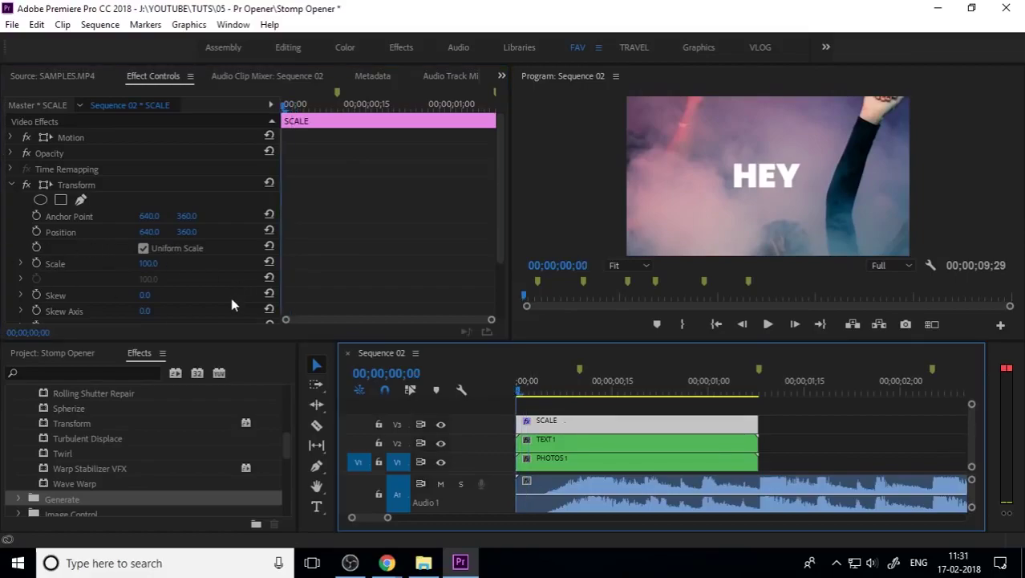
click(330, 143)
key(space)
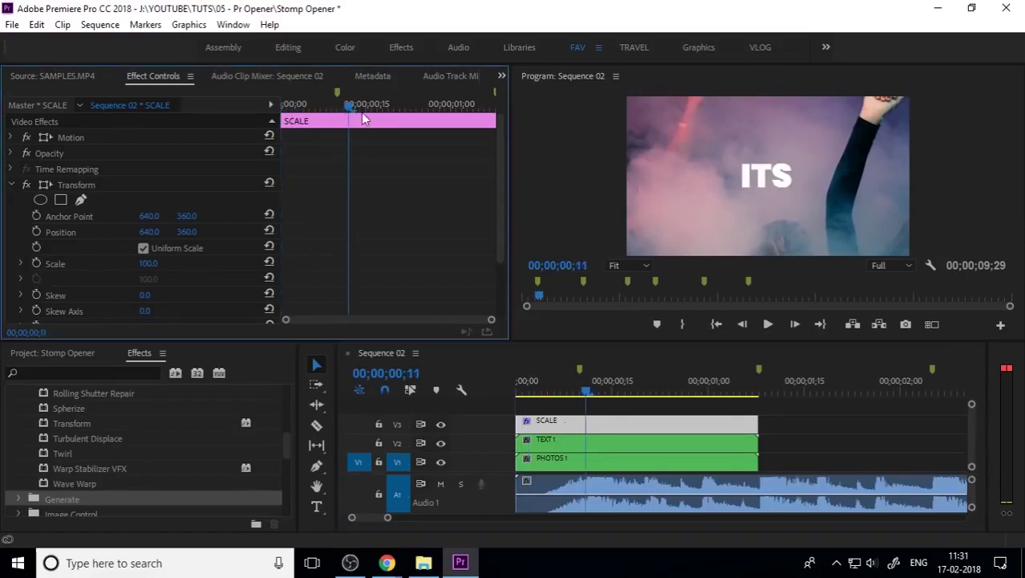
key(space)
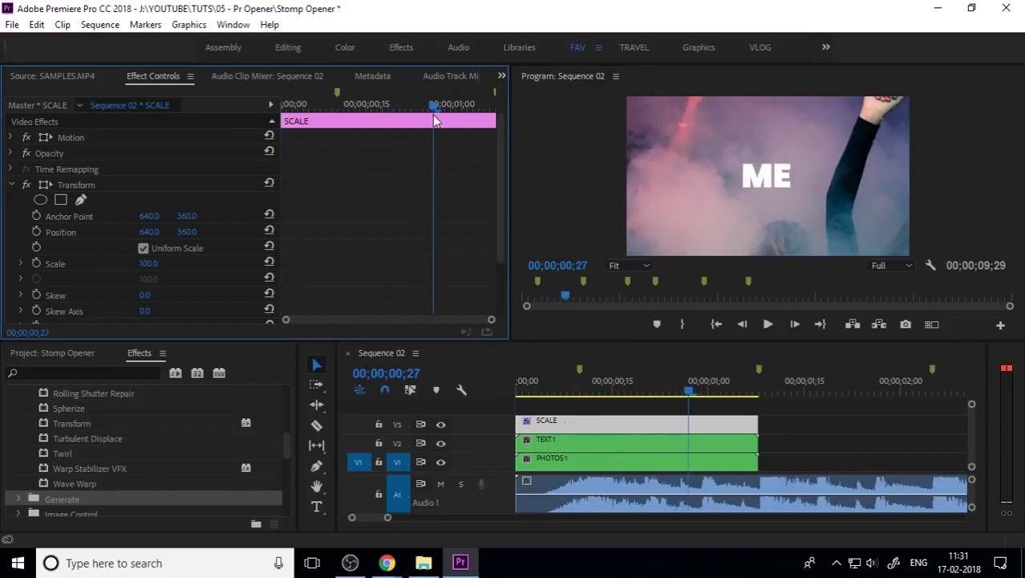
click(35, 263)
- Add a second Transform Scale keyframe at 00;00;00;06 with a value of 135
drag(434, 108, 314, 138)
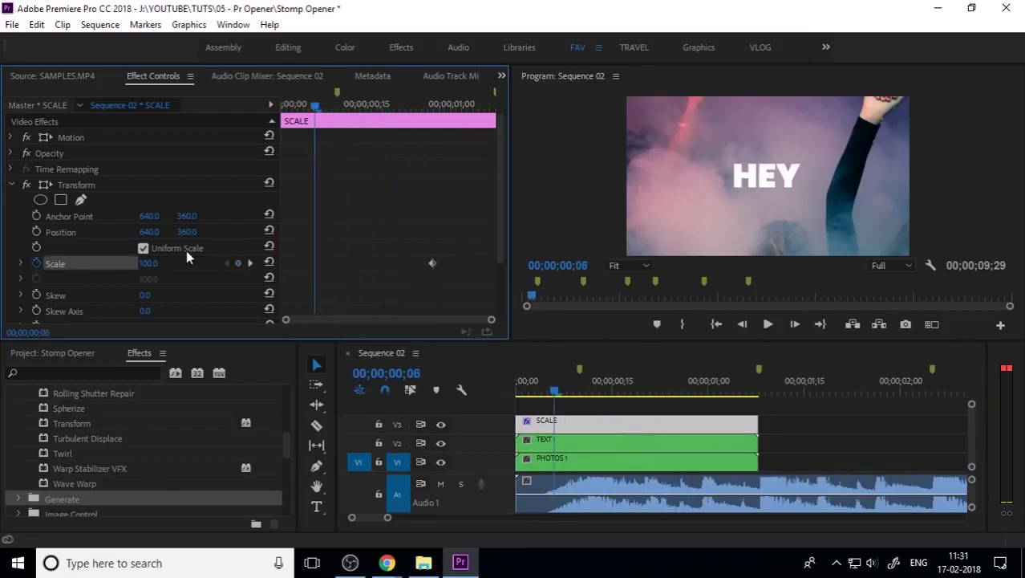
drag(153, 266, 180, 266)
click(152, 263)
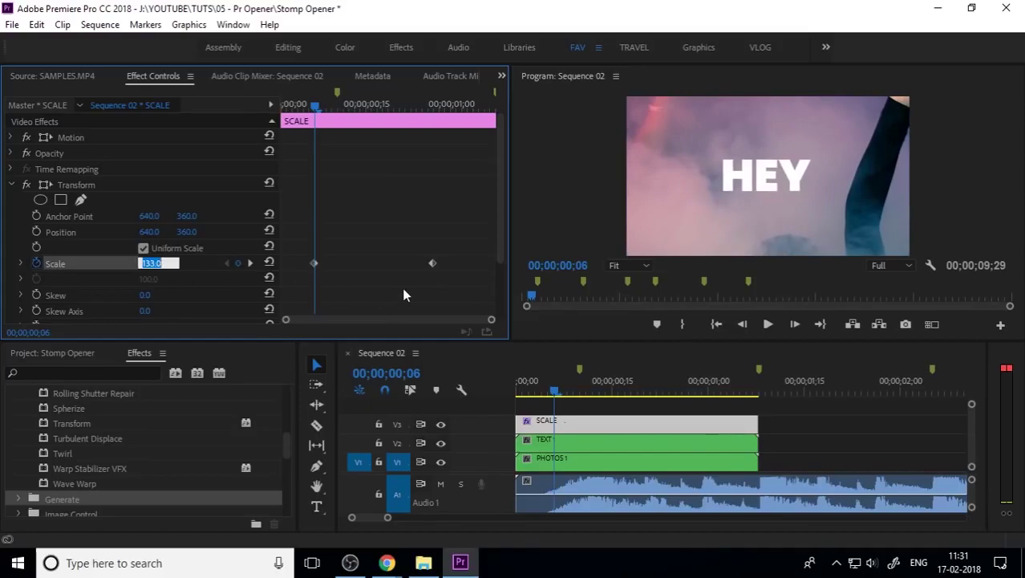
text(135)
key(Return)
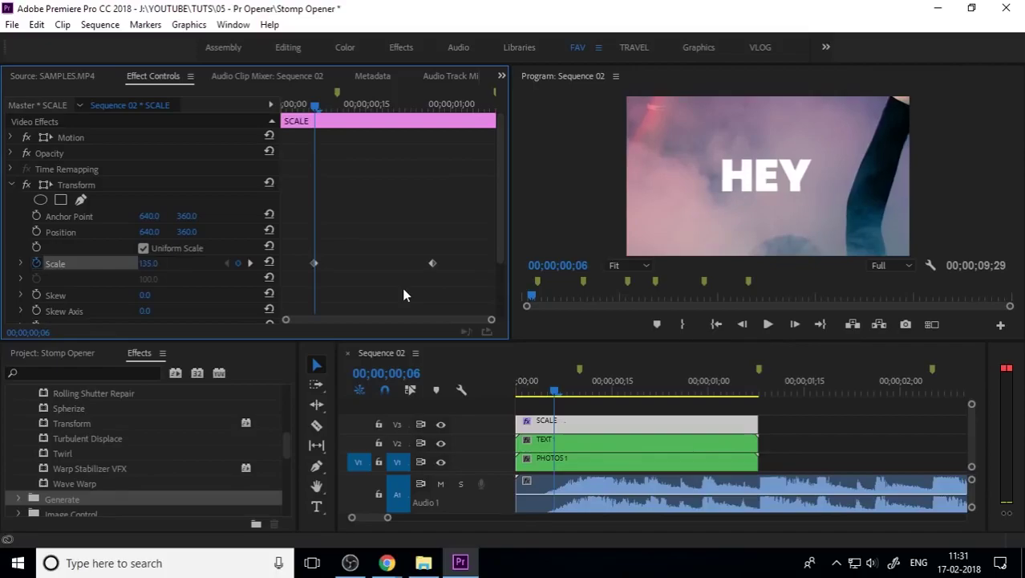
- Select both Transform Scale keyframes and set their interpolation to Bezier
drag(451, 232, 315, 287)
right_click(314, 264)
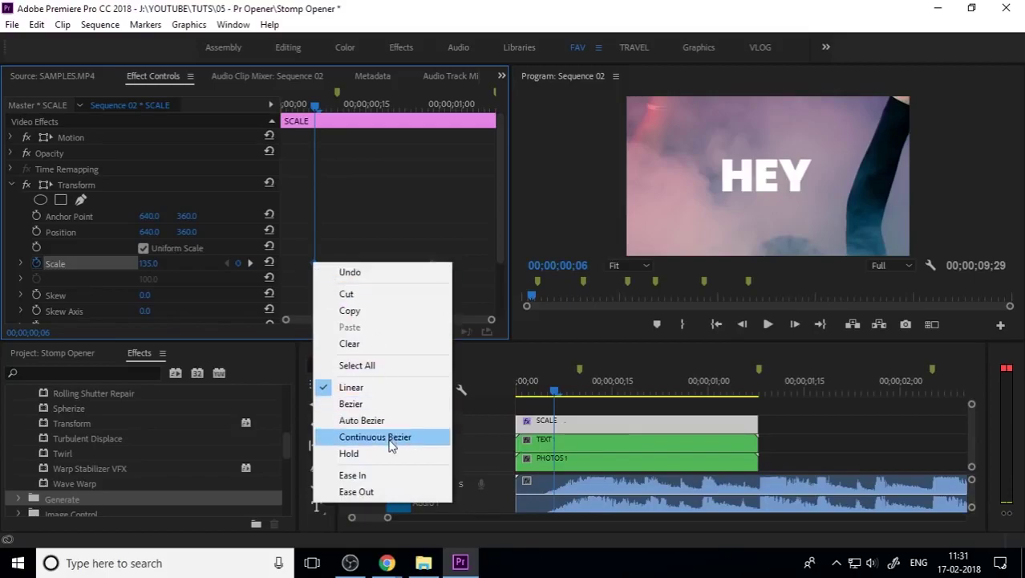
click(374, 405)
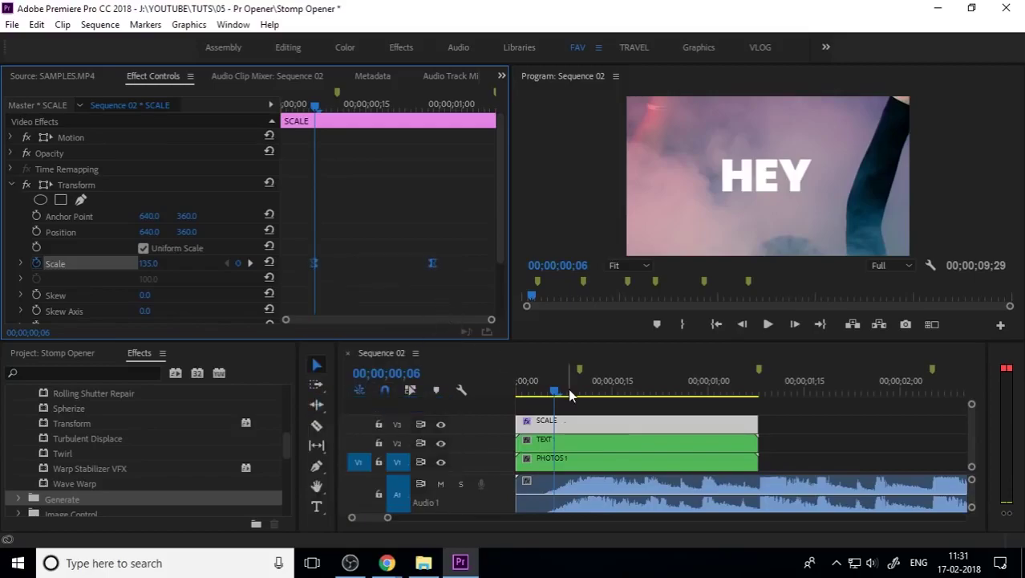
- Expand the Transform Scale graphs, enlarge the value graph, and select both keyframes to show their Bezier handles
click(20, 264)
drag(497, 211, 496, 267)
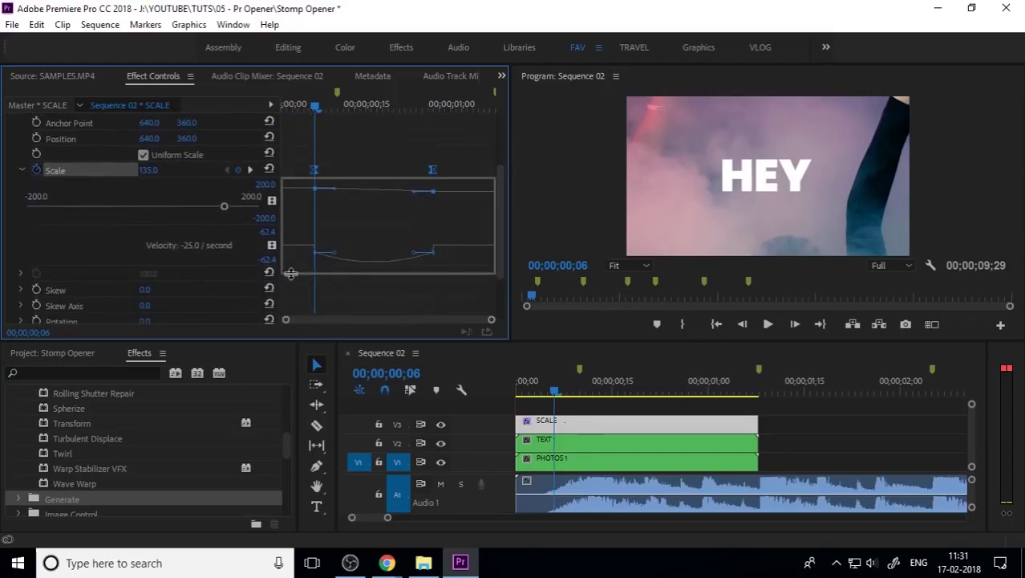
drag(400, 218, 400, 266)
scroll(499, 243, down, 2)
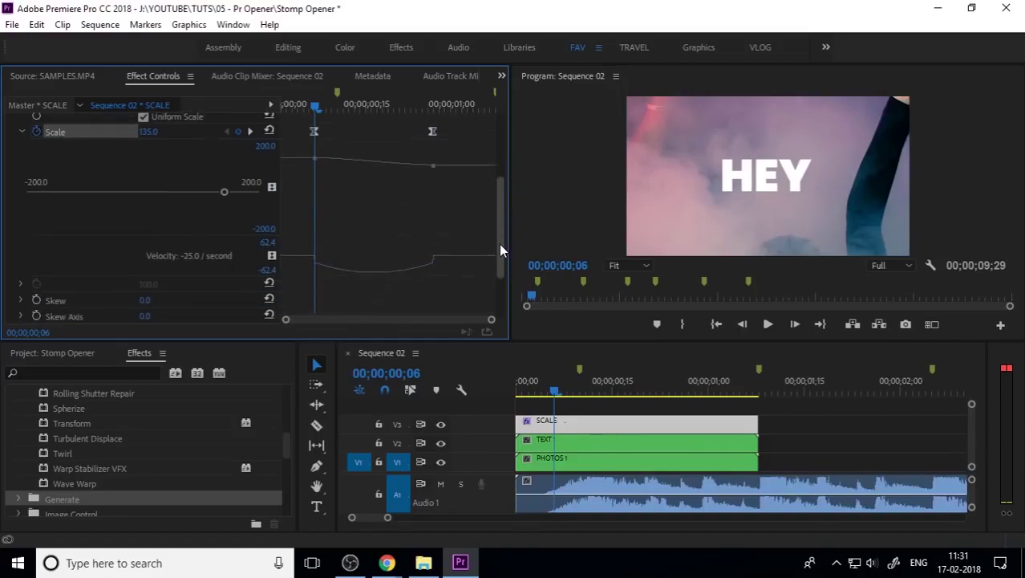
drag(459, 226, 290, 291)
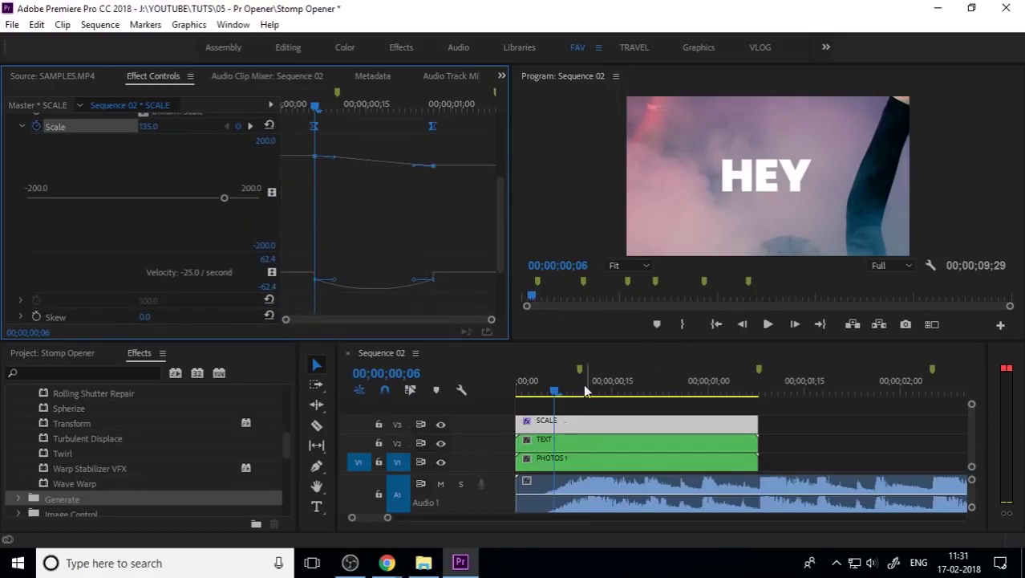
- Reshape the Transform Scale velocity curve by adjusting the handles of both keyframes for a smoother zoom-out
drag(556, 392, 578, 394)
drag(334, 280, 414, 272)
click(419, 281)
click(414, 285)
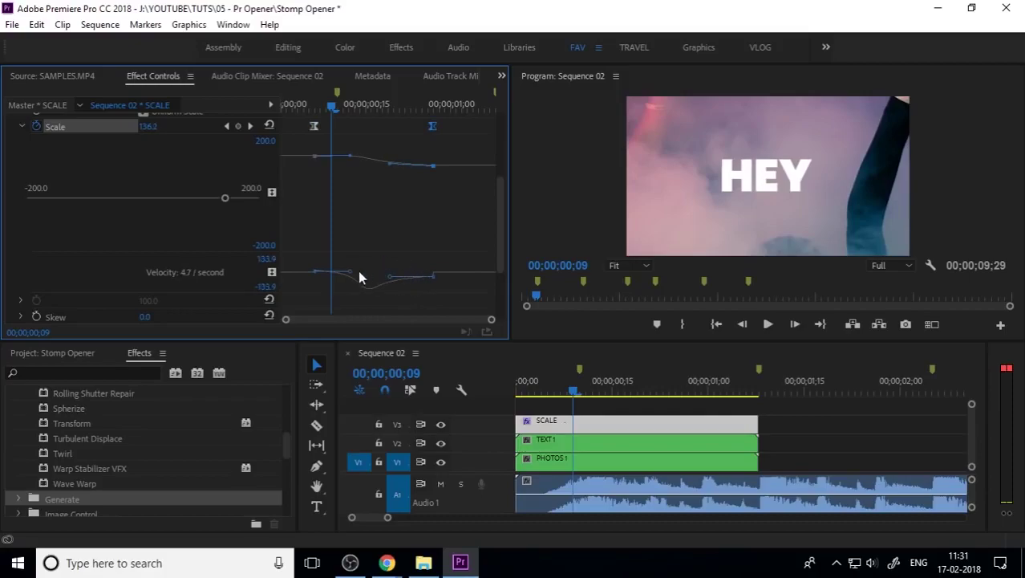
drag(351, 273, 328, 272)
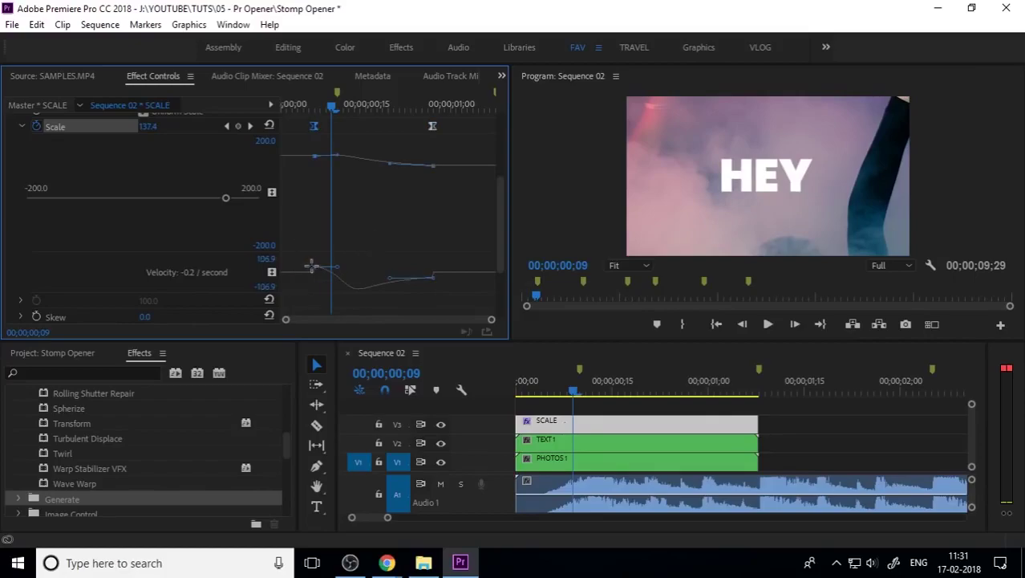
click(309, 268)
- Move the first Scale keyframe to the start of the SCALE clip and the last one to its end
drag(417, 263, 468, 303)
drag(318, 133, 268, 136)
drag(432, 136, 509, 141)
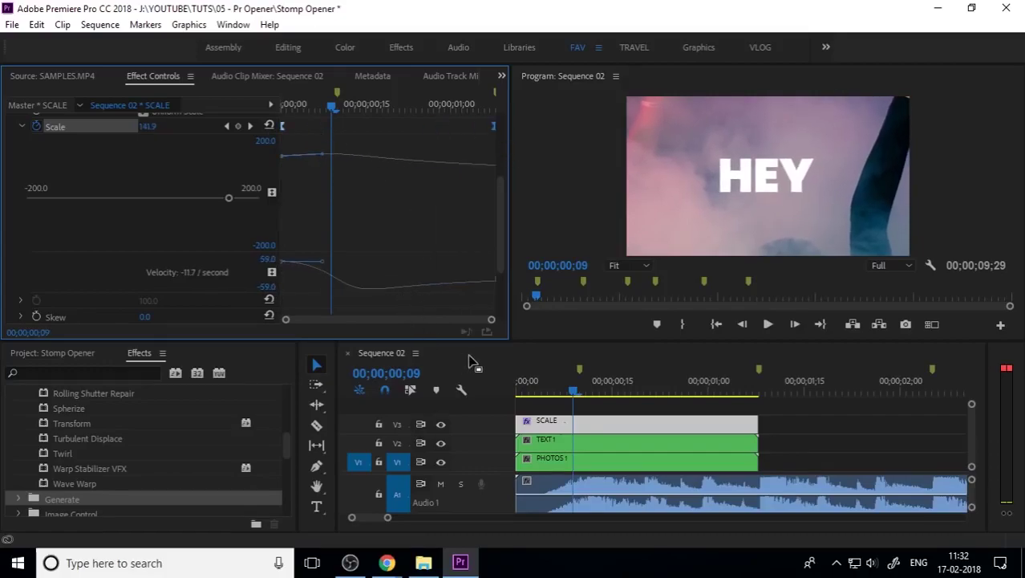
- Play the opening to review the scale animation, then place the playhead near the end of the nests at 00;00;01;07
drag(574, 391, 584, 394)
key(space)
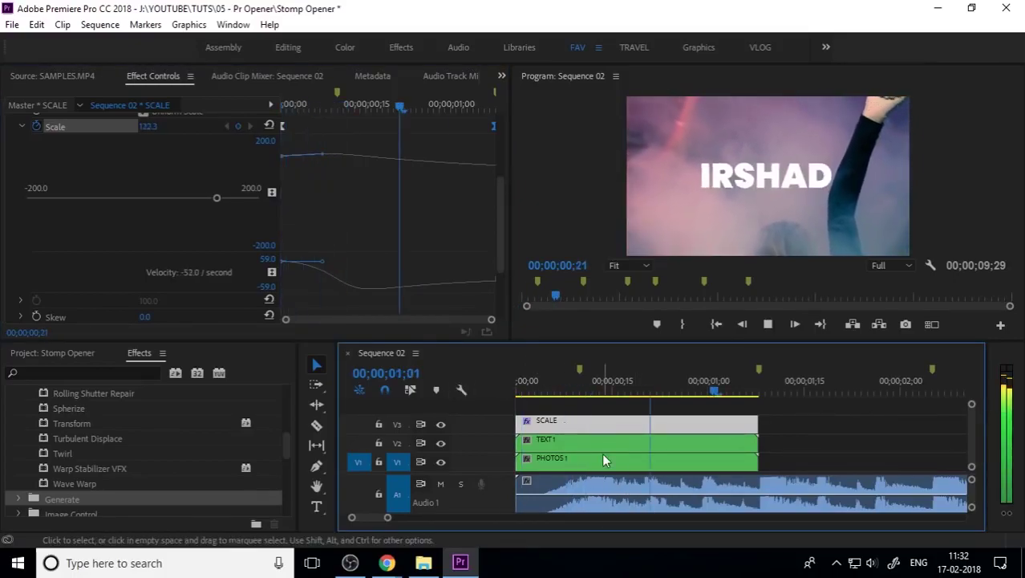
key(minus)
key(space)
drag(609, 391, 636, 409)
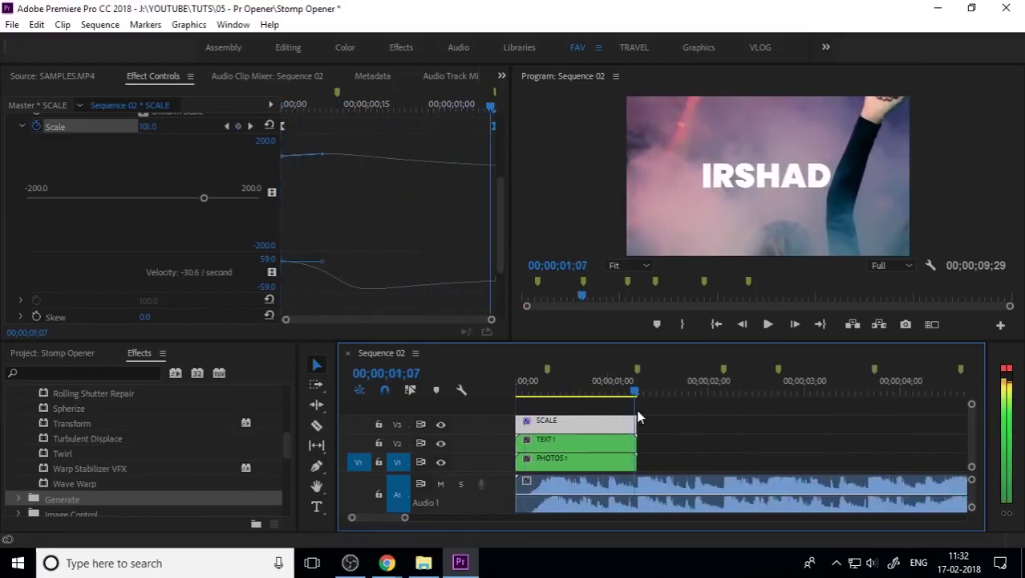
- Open the PHOTOS 1 nested sequence and fit the 7.jpg clip to the frame size
click(579, 467)
double_click(579, 472)
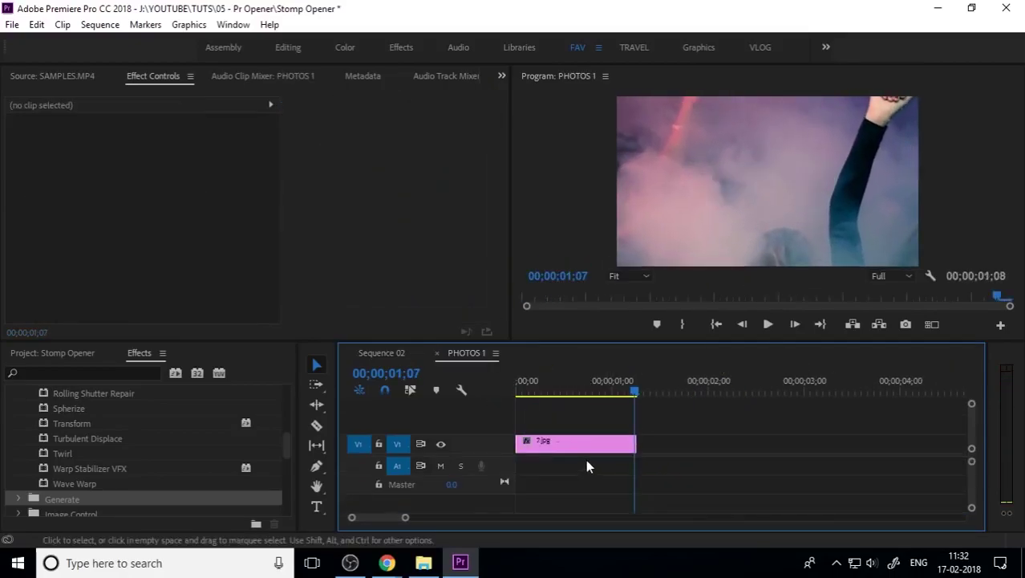
click(592, 444)
right_click(591, 444)
click(655, 546)
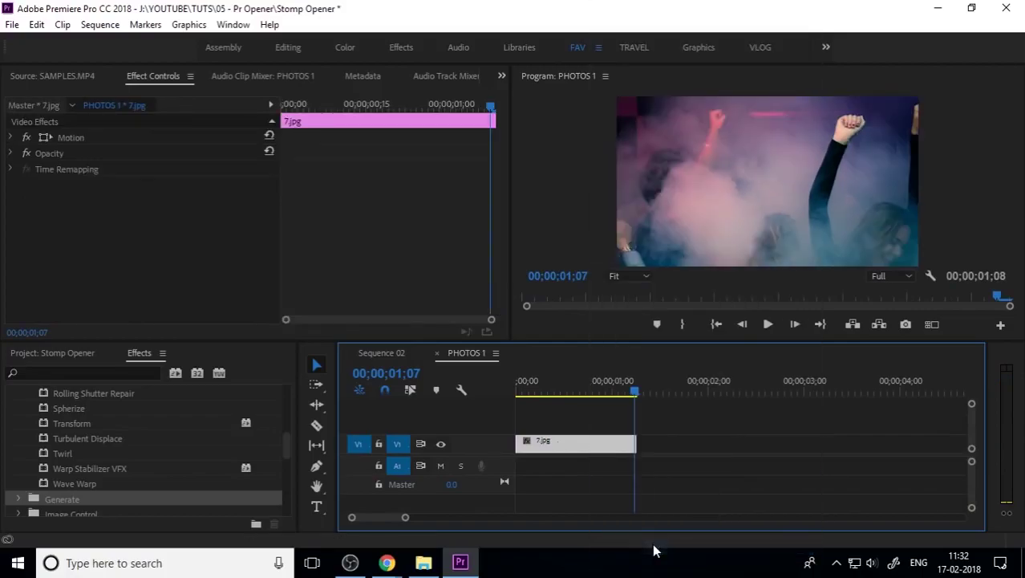
- Return to Sequence 02, play and scrub through the opening to review it, and put the playhead back at the start
click(435, 353)
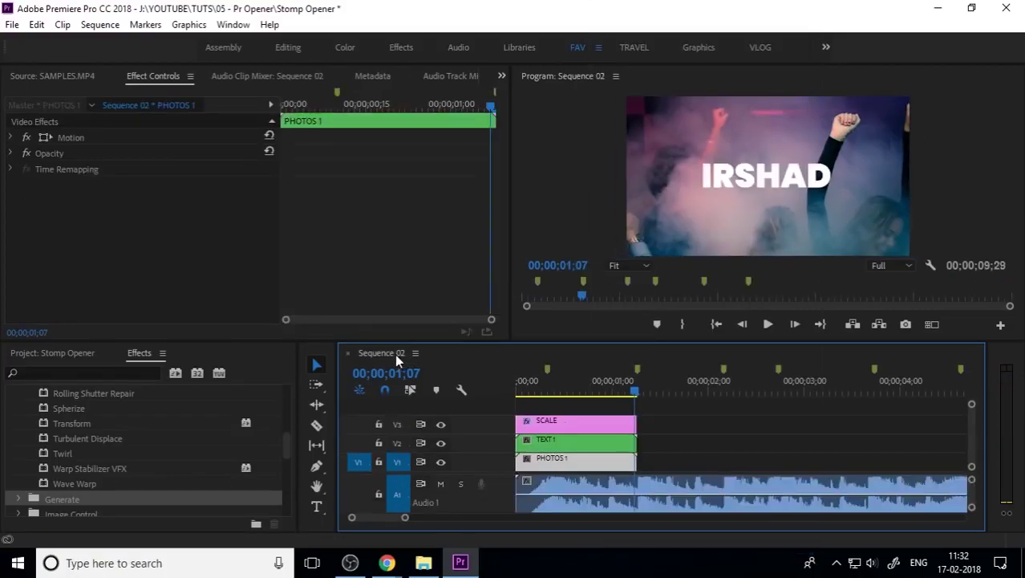
click(517, 391)
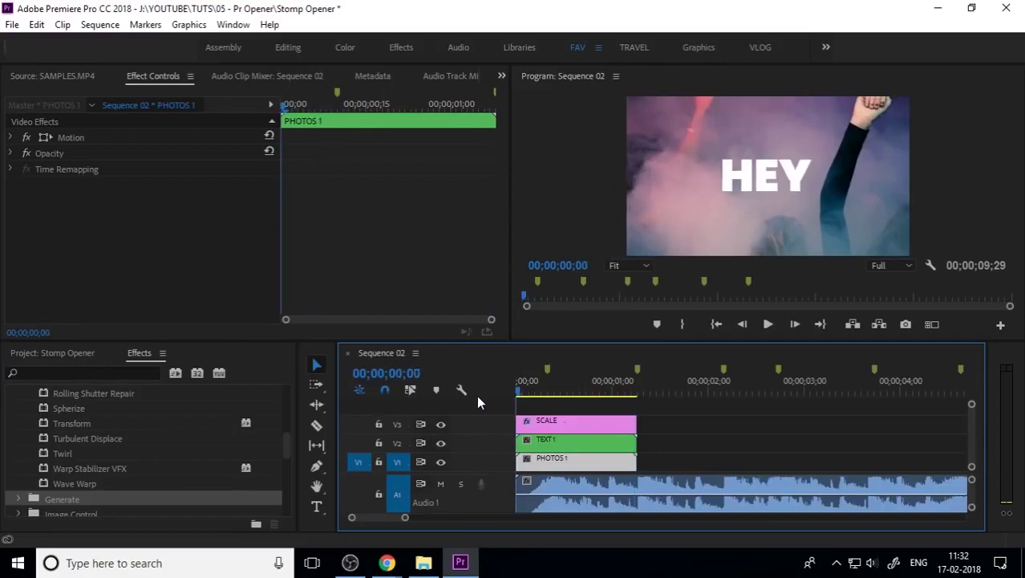
key(space)
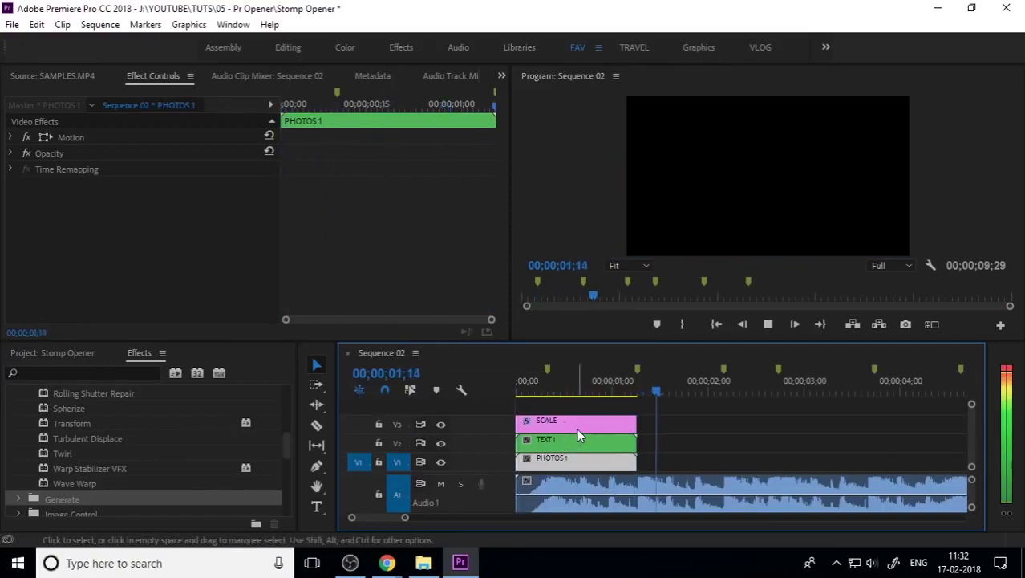
key(space)
click(567, 390)
key(minus)
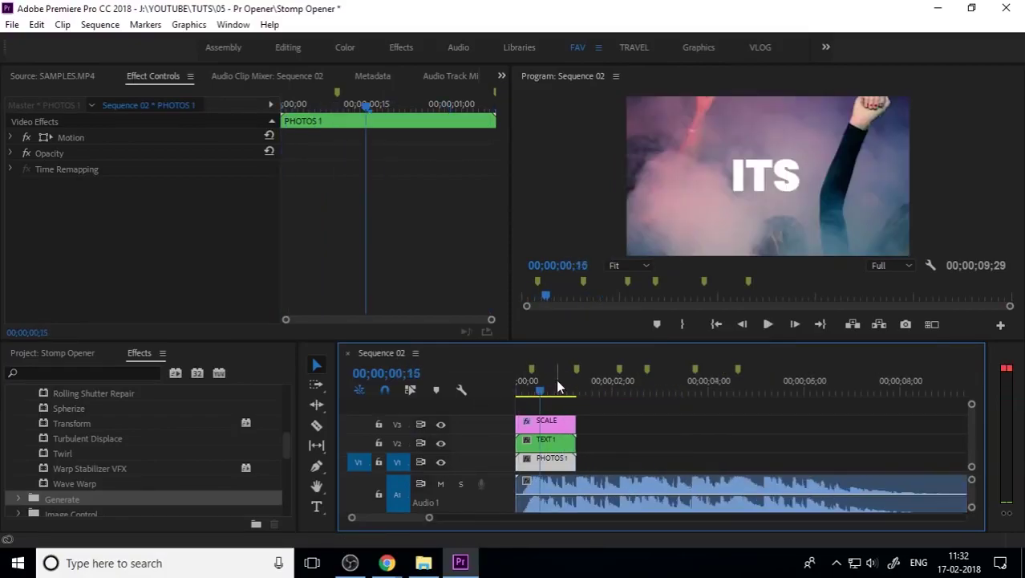
click(516, 392)
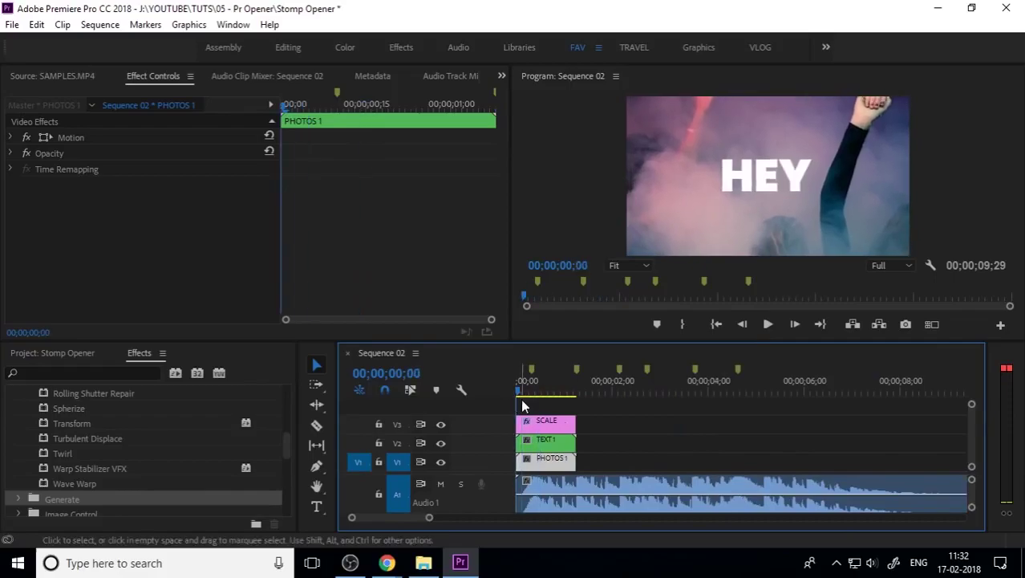
click(543, 395)
drag(543, 398, 569, 399)
click(518, 393)
- Open the TEXT 1 nested sequence and place the SCALE adjustment layer on V3, trimmed to the length of the HEY clip
double_click(547, 443)
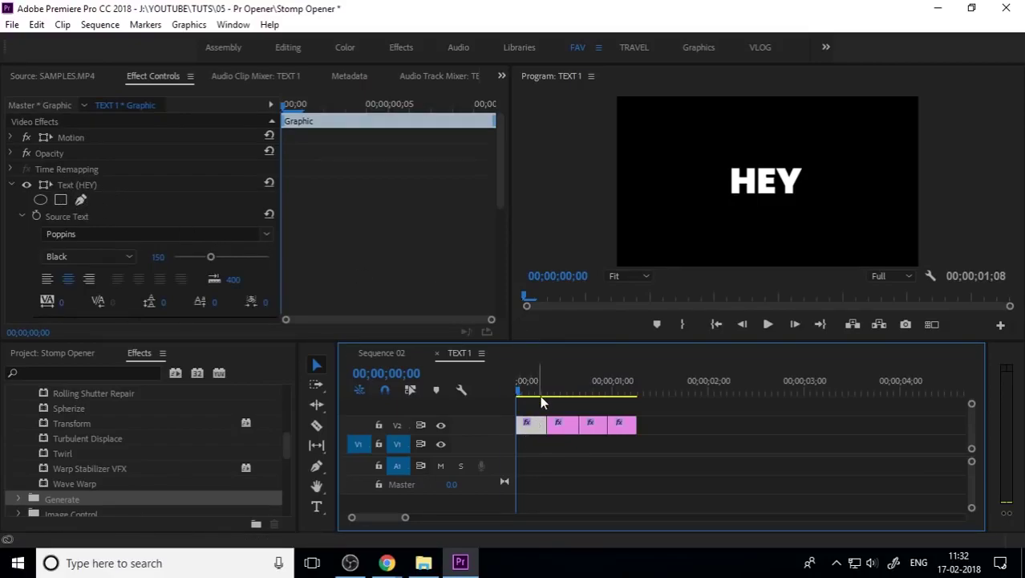
click(80, 353)
drag(196, 473, 518, 405)
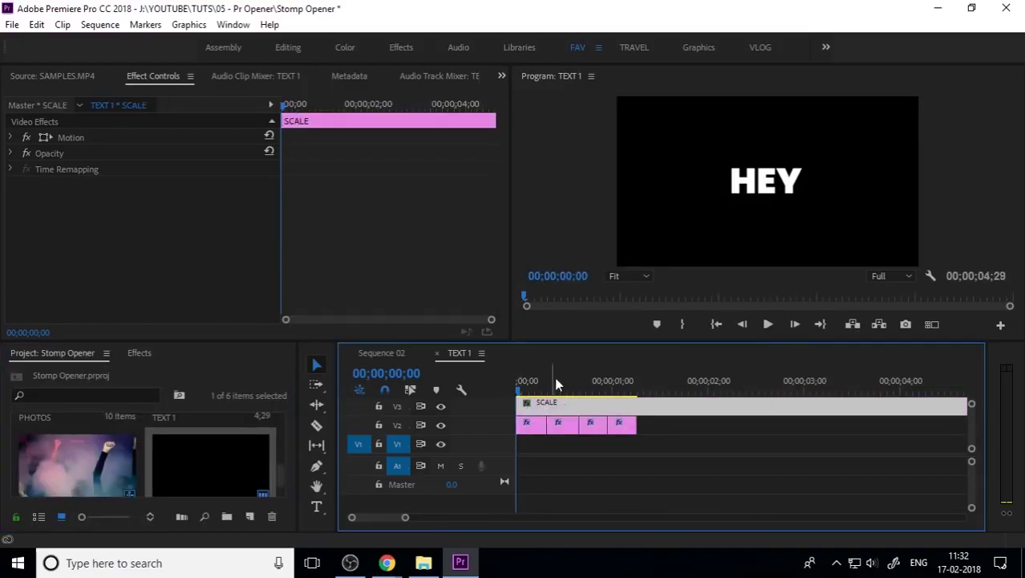
key(minus)
drag(752, 407, 578, 422)
key(equal)
key(equal)
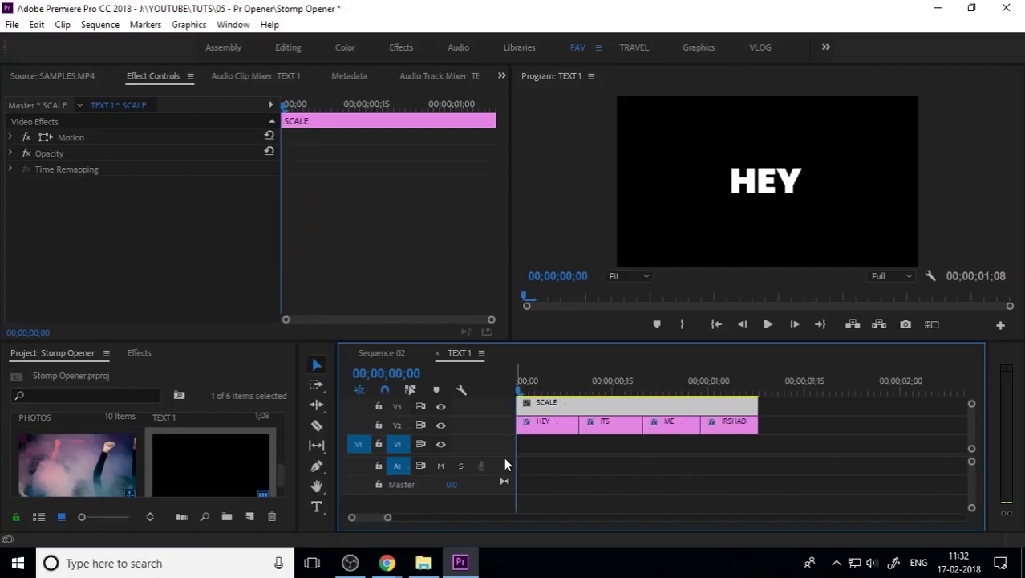
drag(507, 455, 509, 468)
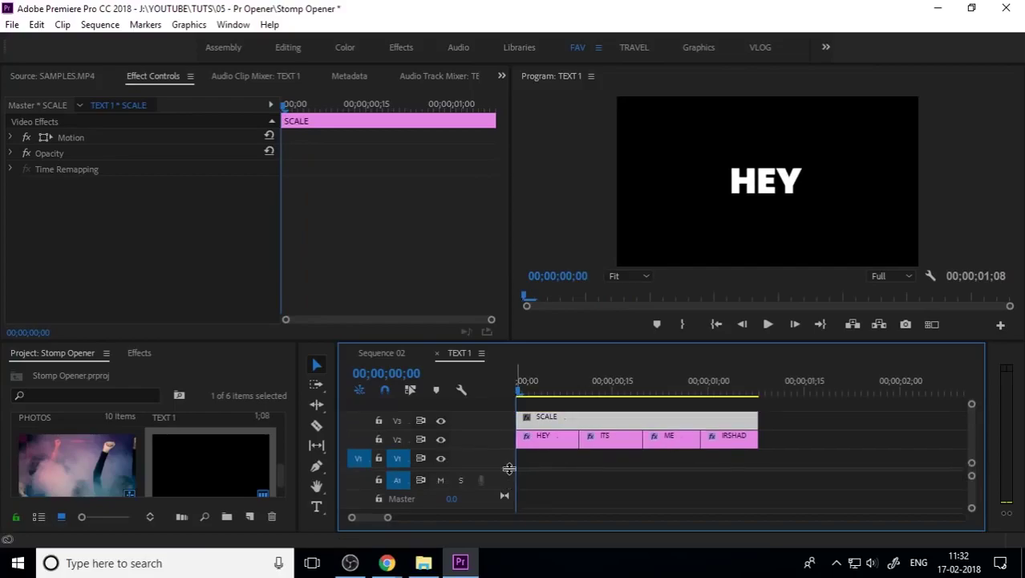
drag(756, 419, 578, 418)
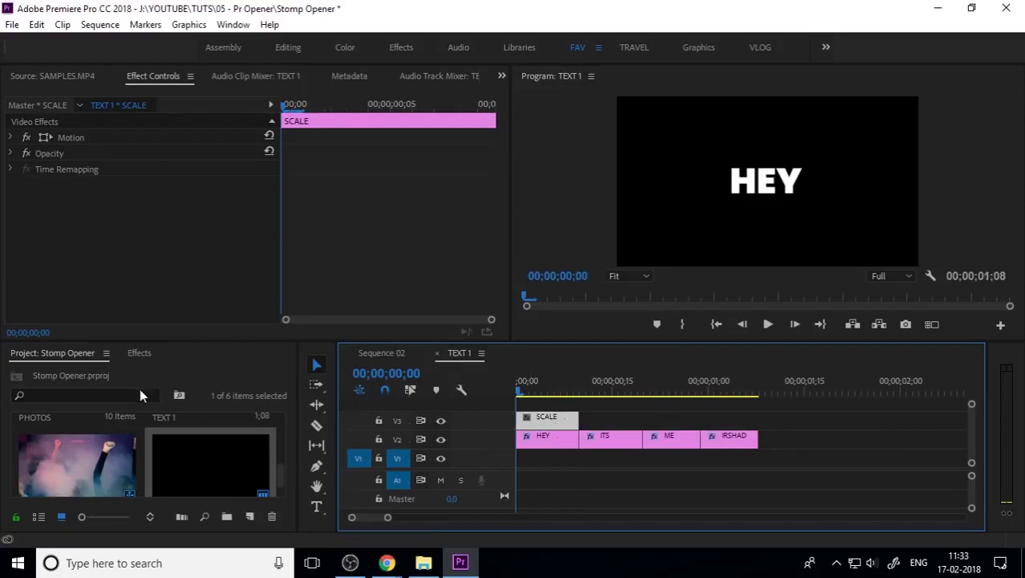
- Apply the Transform distort effect to the SCALE clip above HEY and select that clip
click(141, 354)
scroll(89, 477, up, 3)
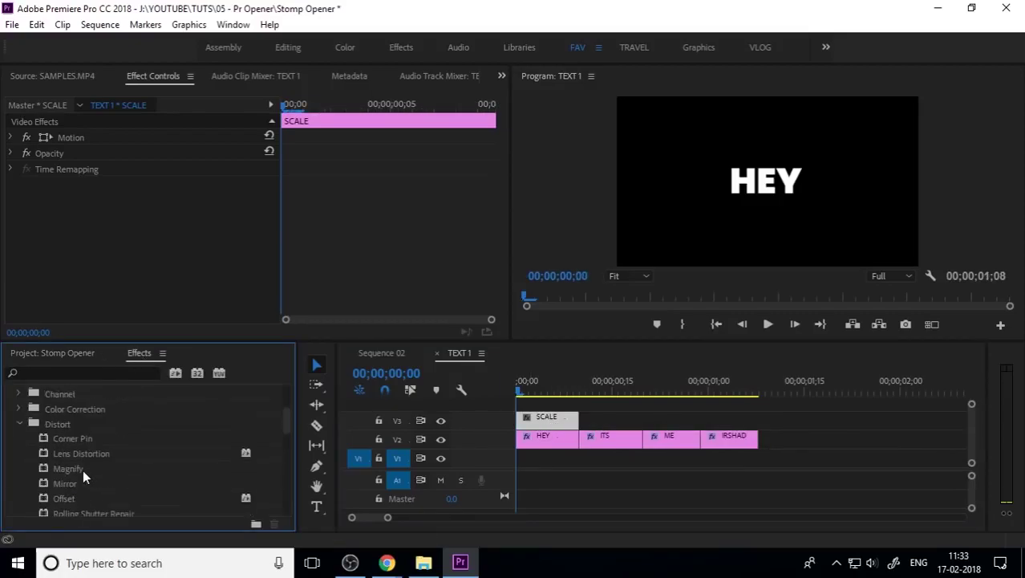
click(22, 427)
scroll(86, 449, up, 4)
scroll(85, 454, down, 3)
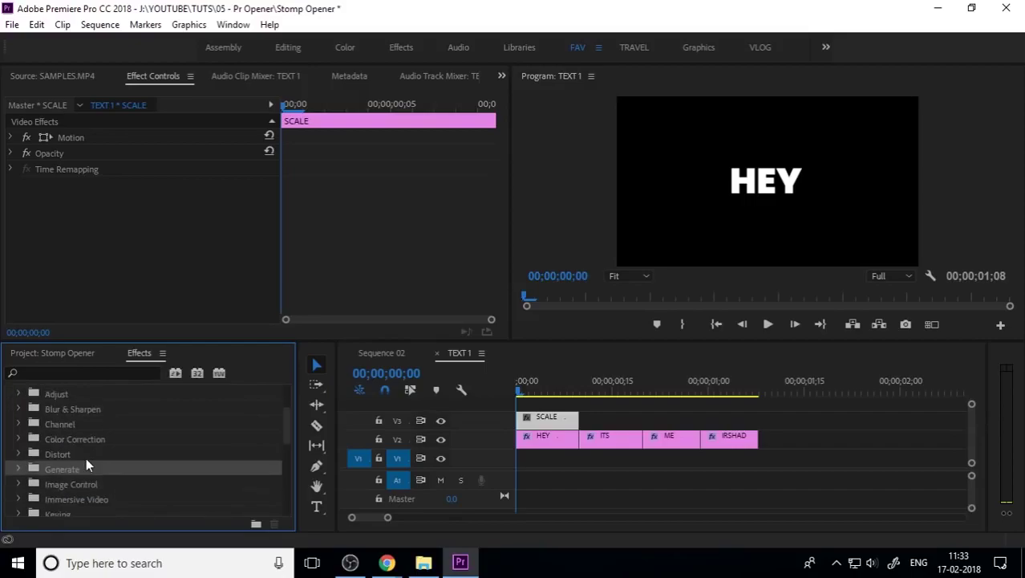
double_click(85, 454)
scroll(92, 467, down, 3)
drag(93, 481, 560, 420)
click(561, 422)
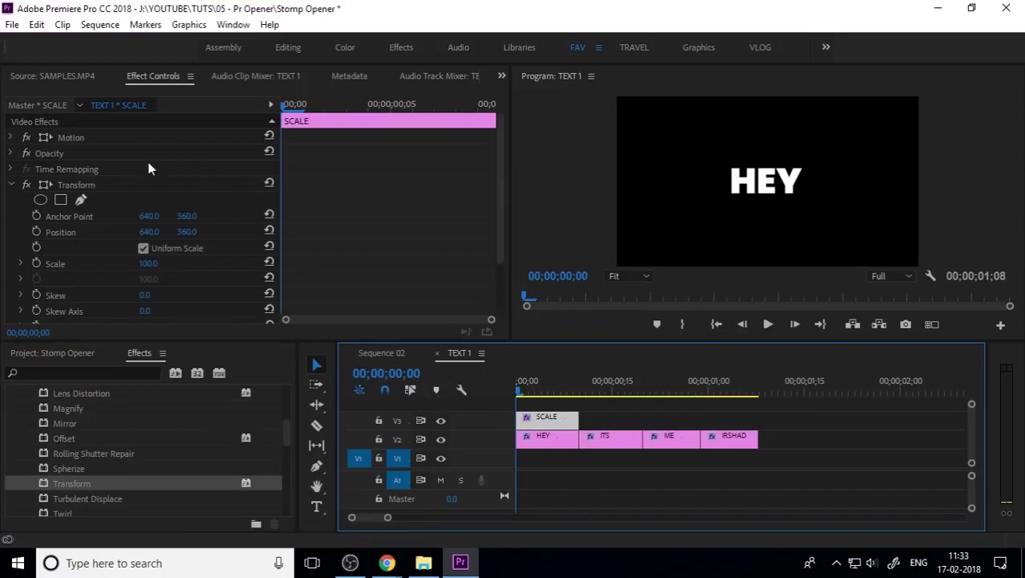
- Animate the Transform Scale on the SCALE clip from 300 at the clip's start to 100 at its end
click(297, 112)
click(36, 264)
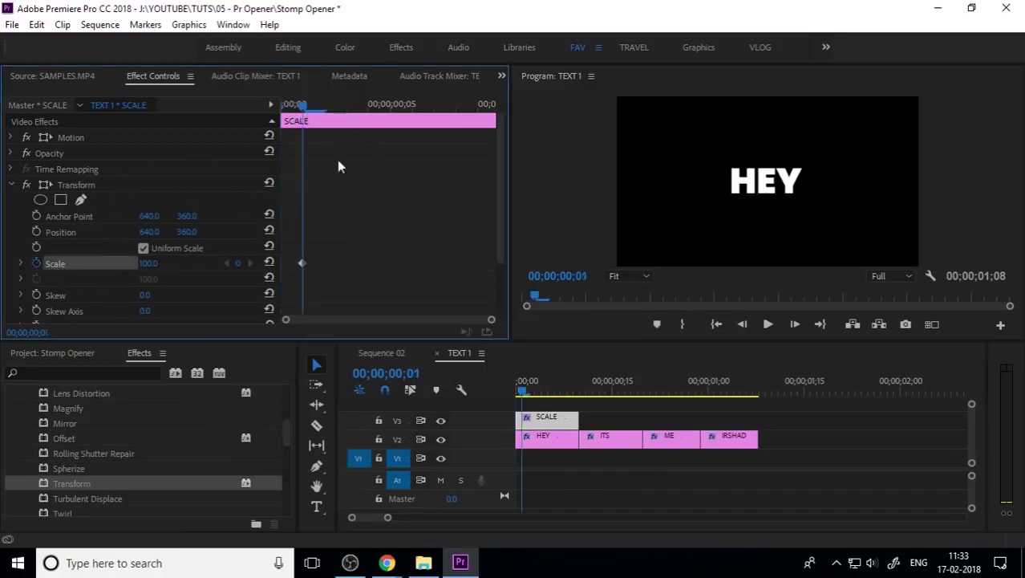
drag(307, 108, 434, 108)
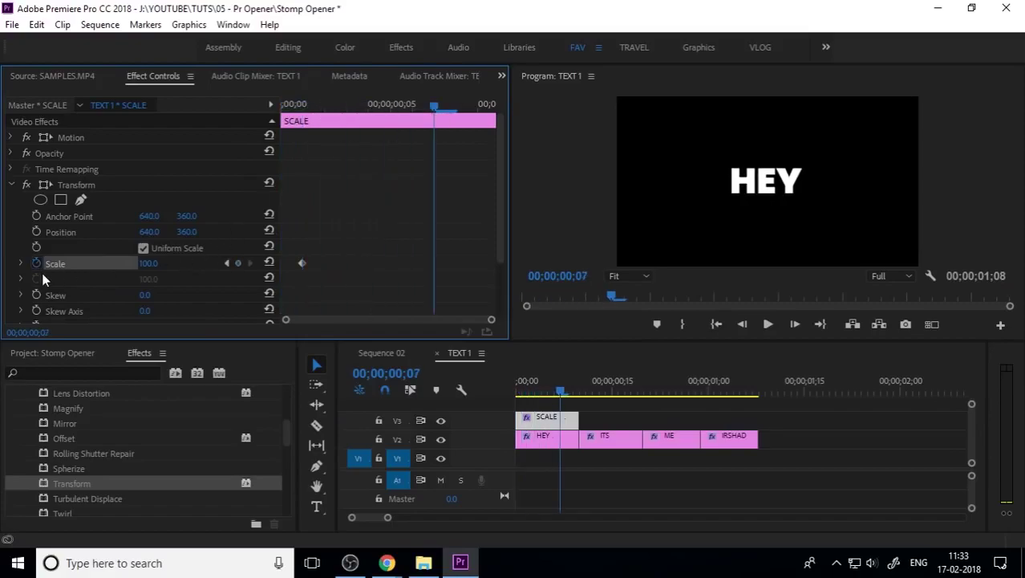
click(227, 263)
click(148, 263)
text(110)
key(Return)
click(148, 264)
text(300)
key(Return)
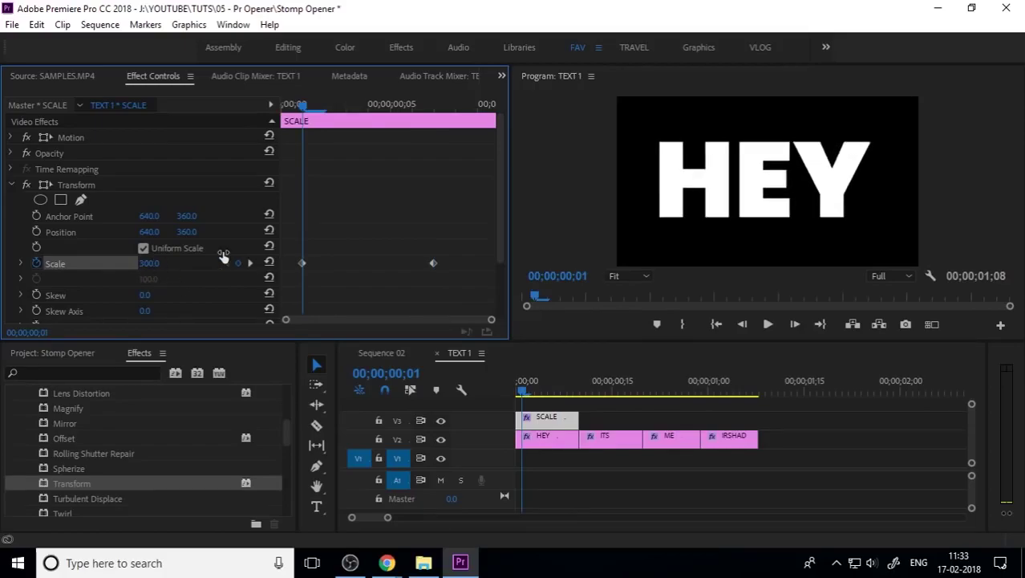
mouse_move(294, 267)
mouse_down()
mouse_move(309, 270)
mouse_move(278, 267)
mouse_up()
drag(432, 264, 535, 260)
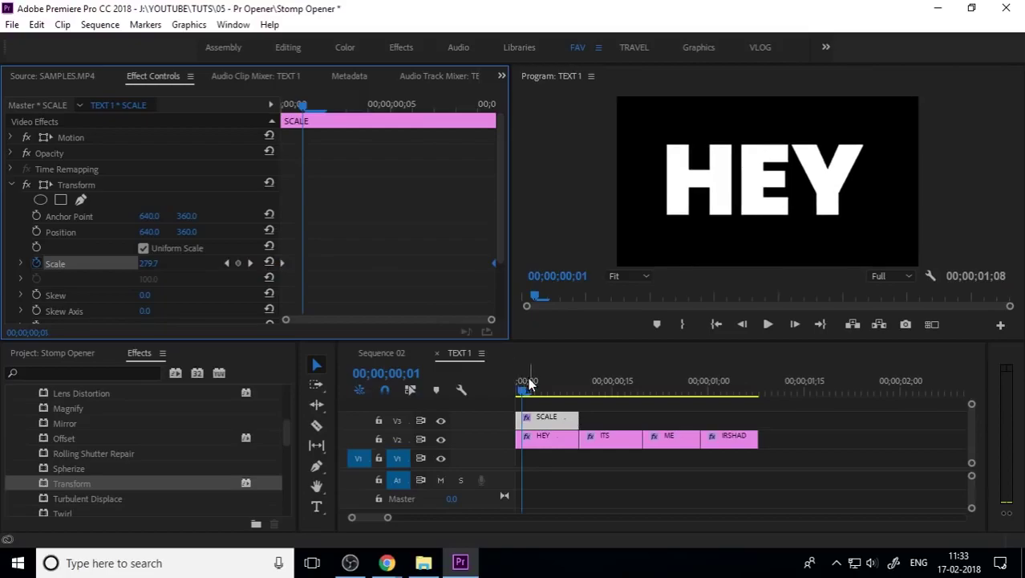
- Play TEXT 1 and Sequence 02 from the beginning to review the zoom on HEY
drag(529, 384, 511, 399)
key(space)
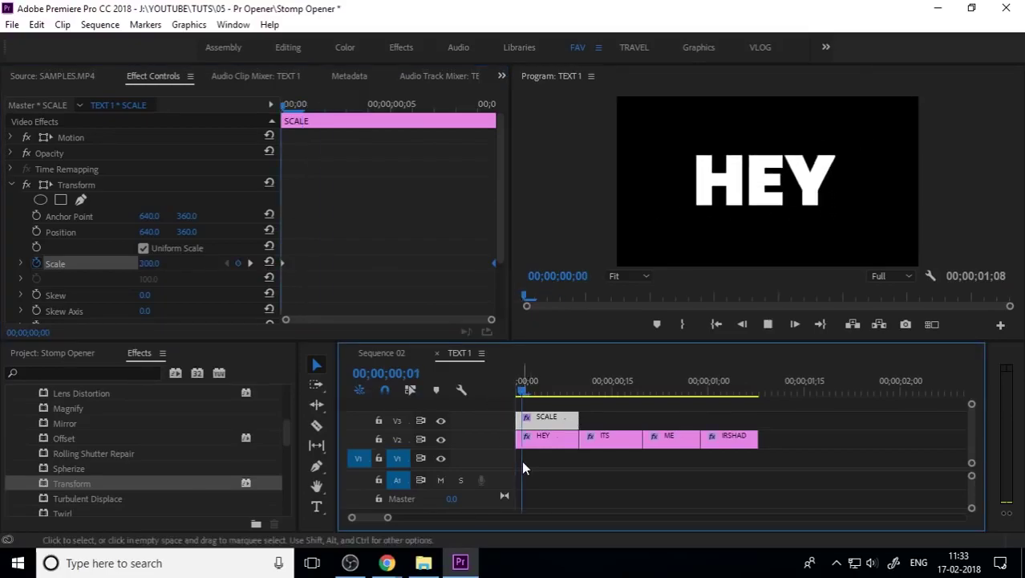
click(399, 353)
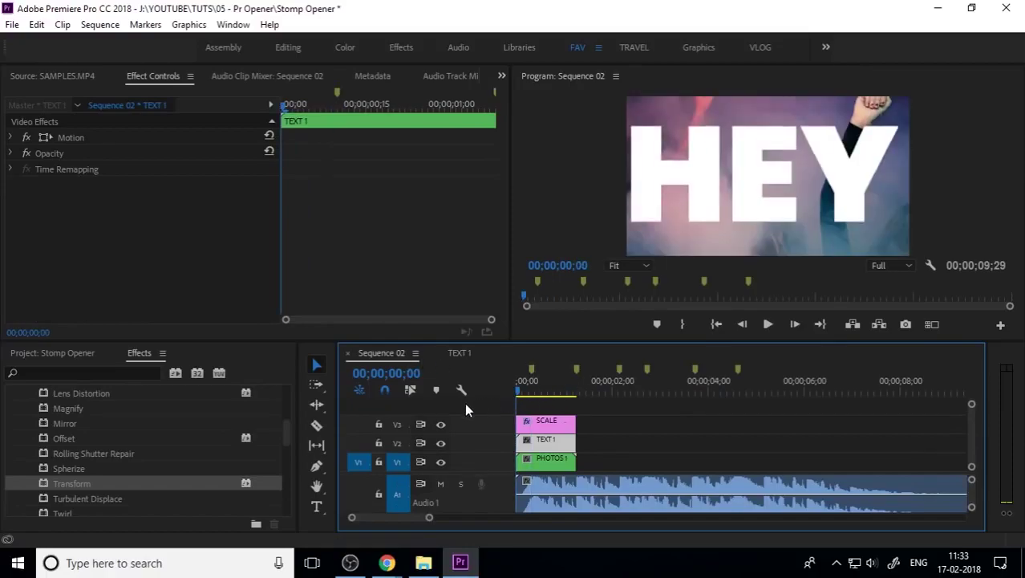
key(space)
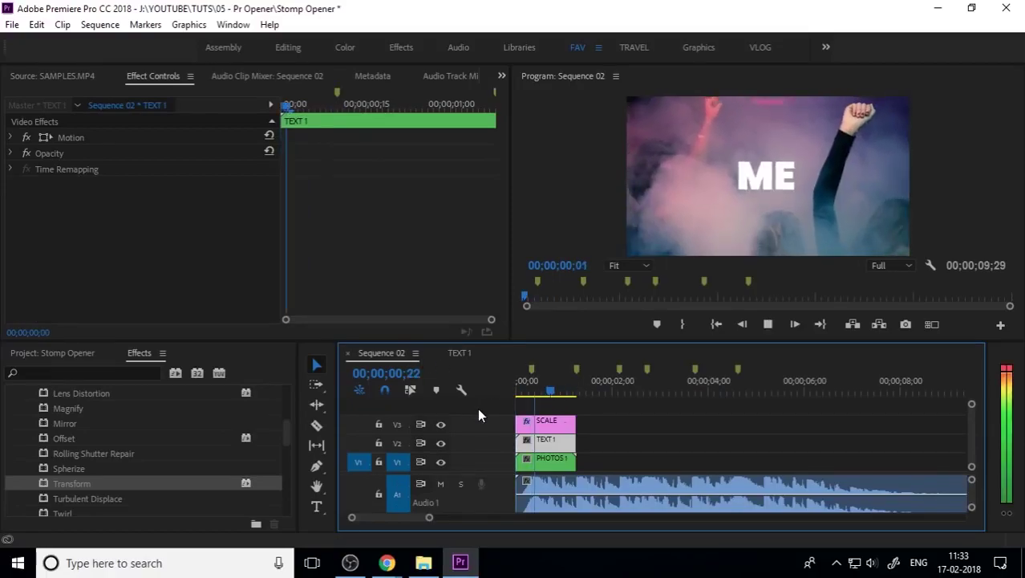
key(Home)
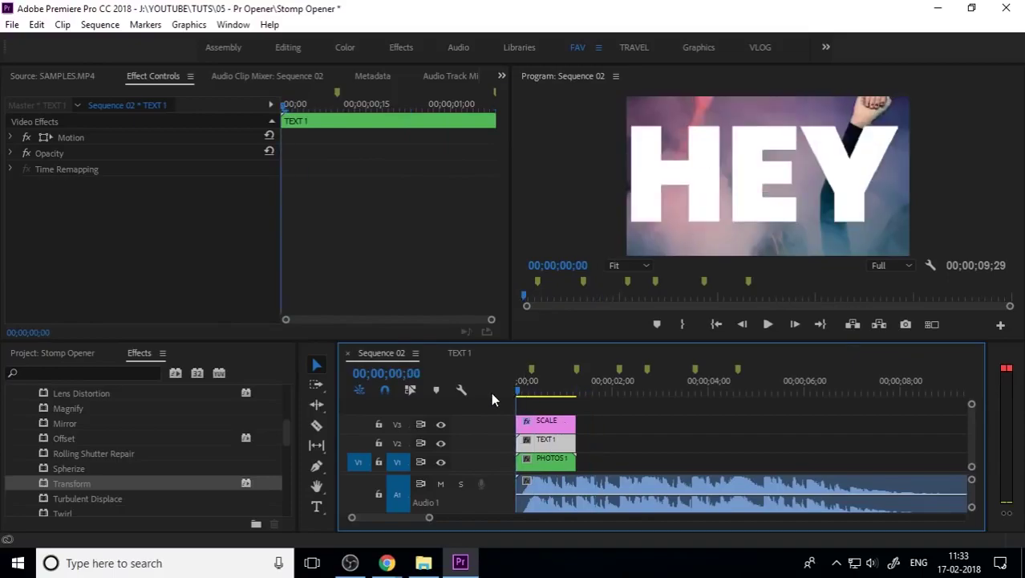
- In TEXT 1, animate the SCALE clip's horizontal Transform Position from about 680 at the clip's start to 640 at its end
click(464, 354)
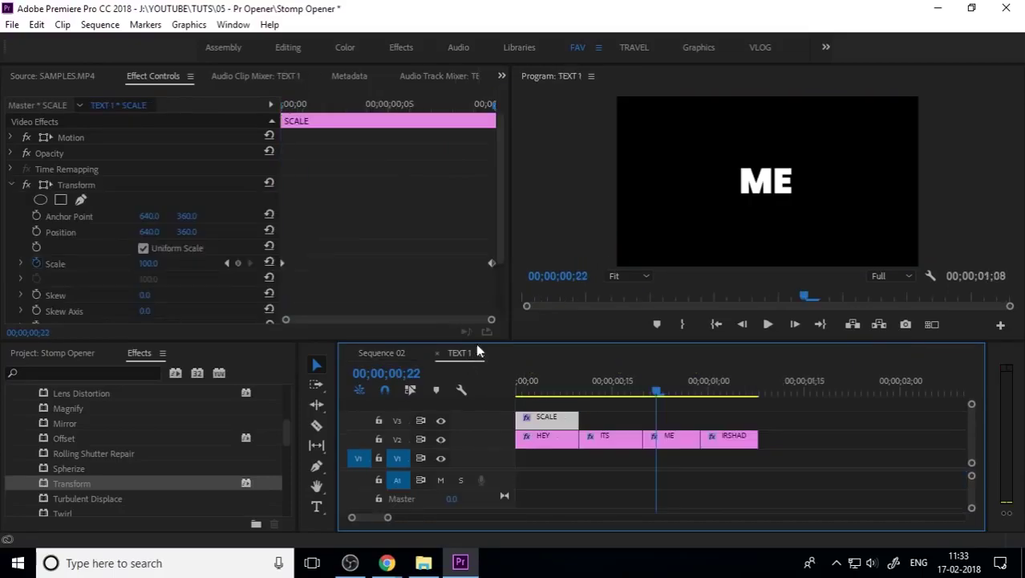
click(548, 382)
click(539, 381)
click(521, 391)
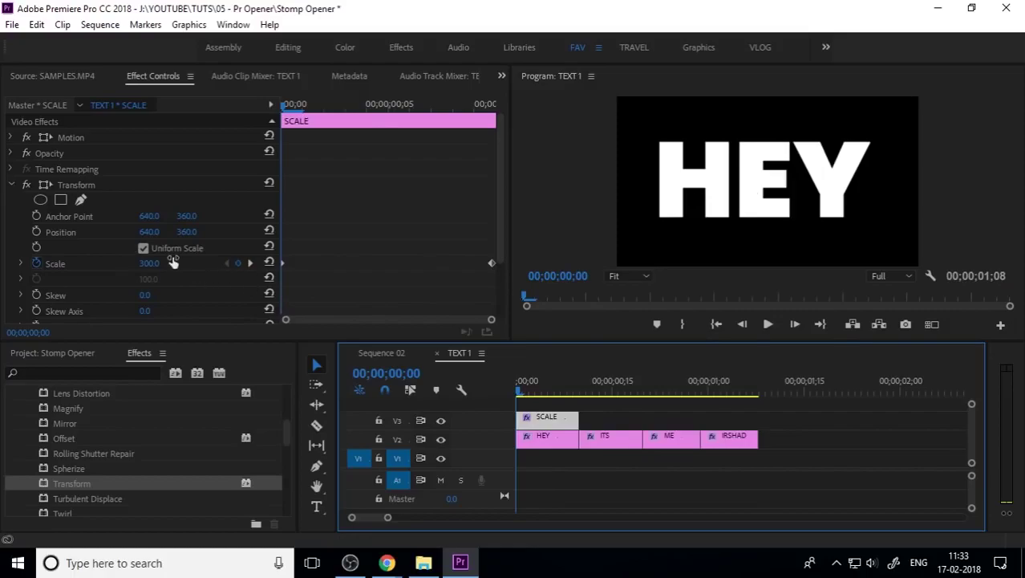
drag(149, 233, 196, 233)
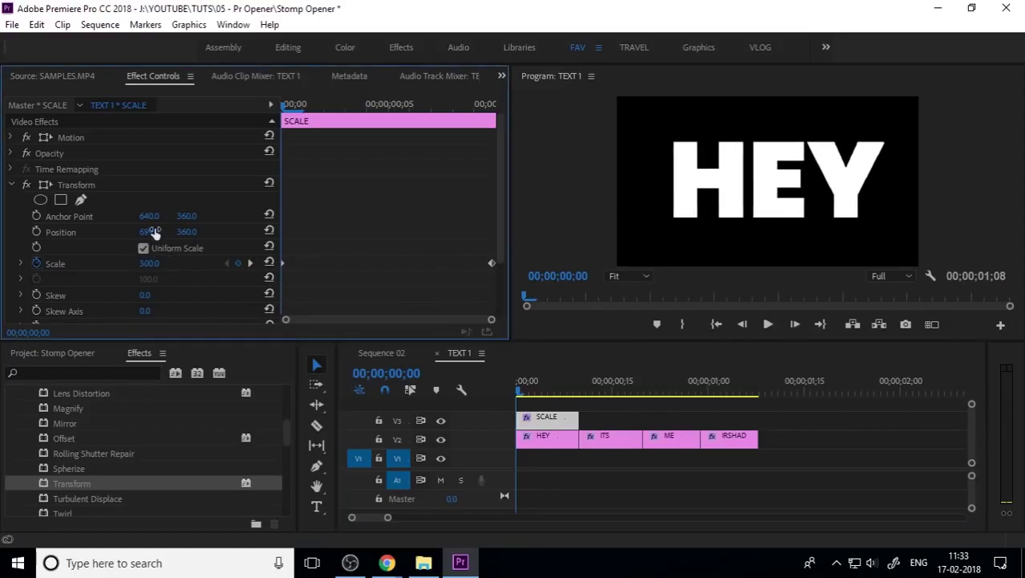
key(ctrl+z)
click(366, 107)
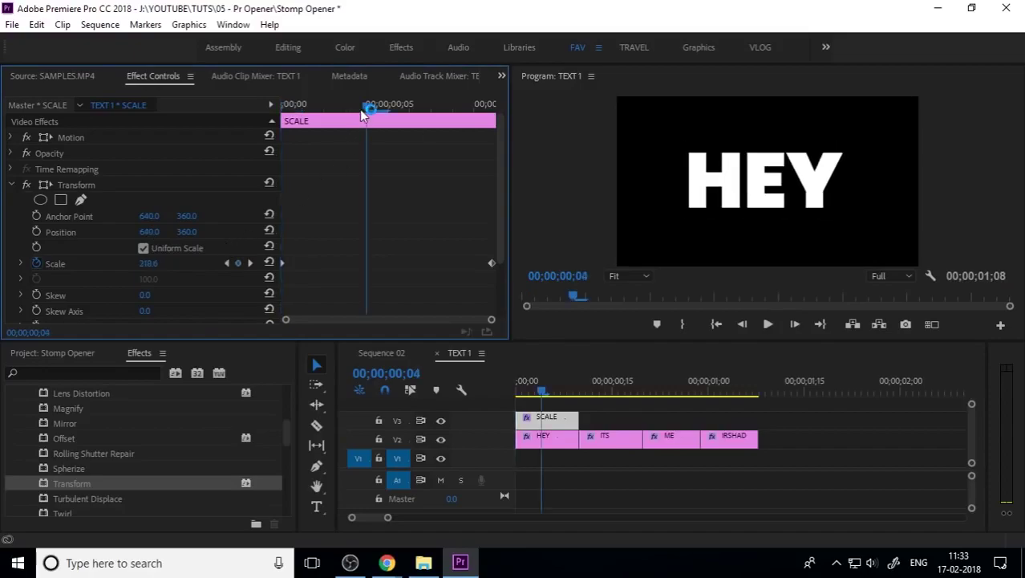
click(36, 232)
drag(367, 105, 287, 130)
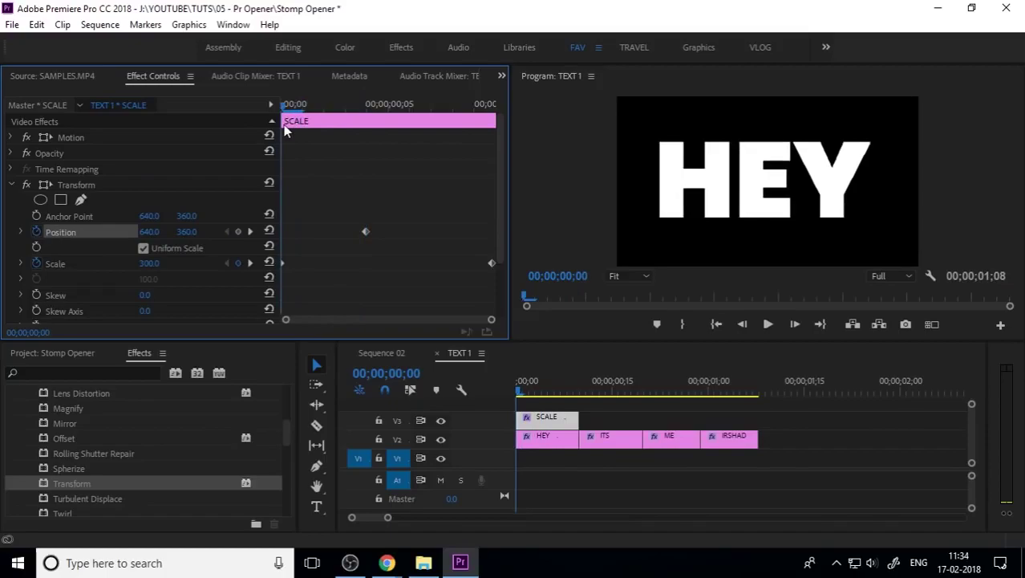
drag(155, 233, 189, 232)
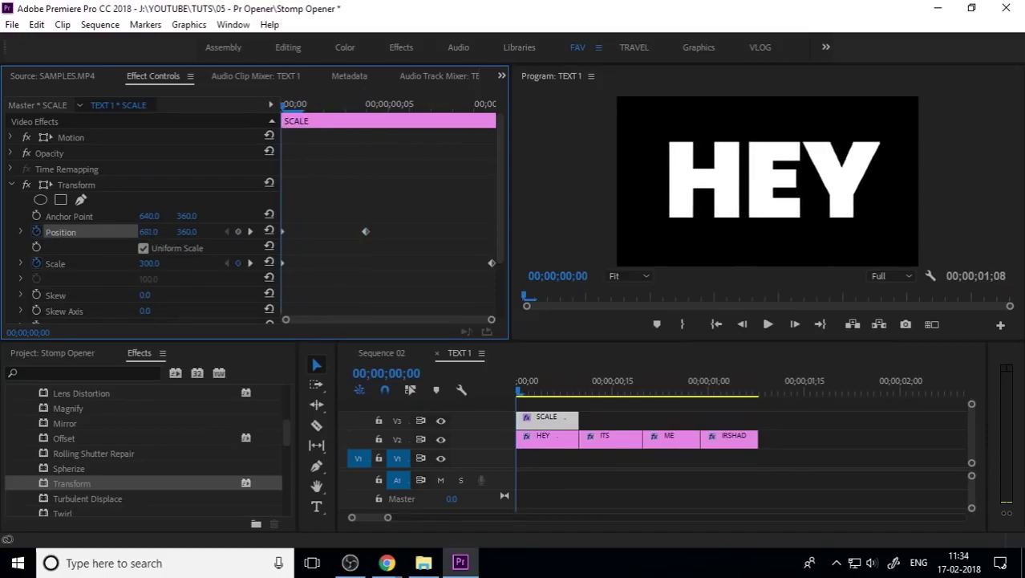
drag(366, 232, 524, 241)
- Play TEXT 1 and Sequence 02 from the beginning to review the HEY text's position and scale animation
click(520, 393)
key(space)
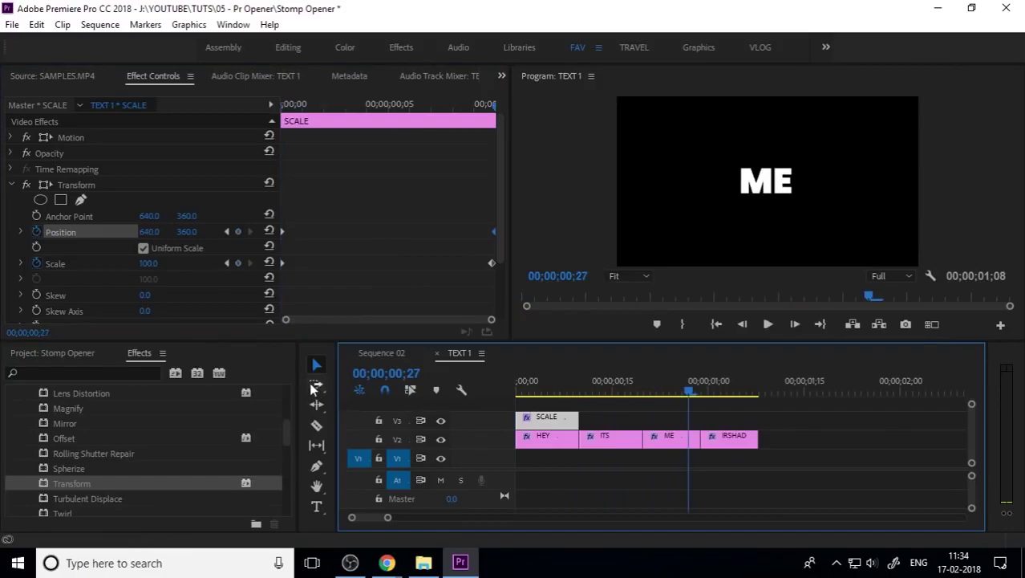
click(377, 353)
drag(536, 388, 488, 399)
key(space)
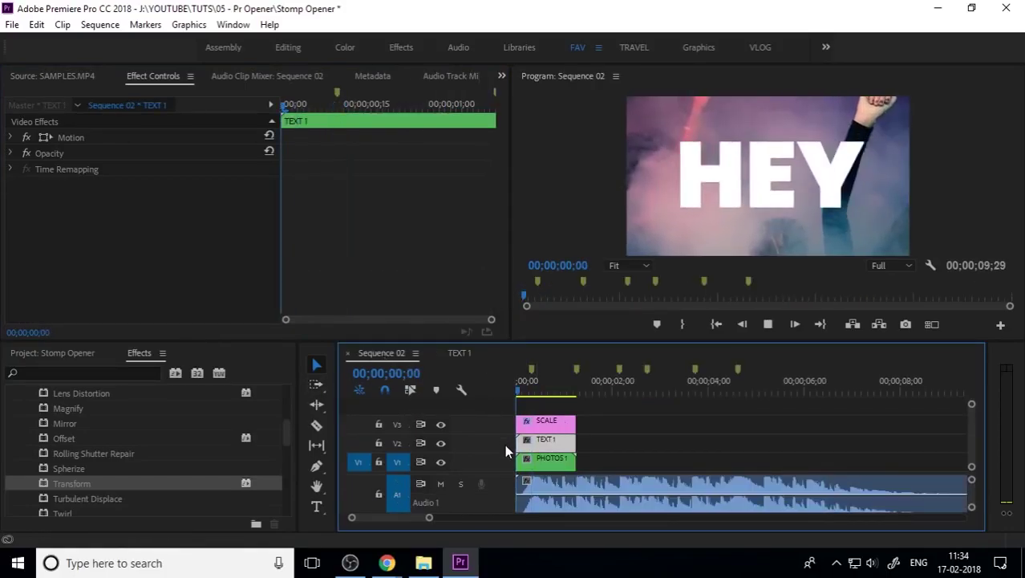
drag(570, 382, 497, 391)
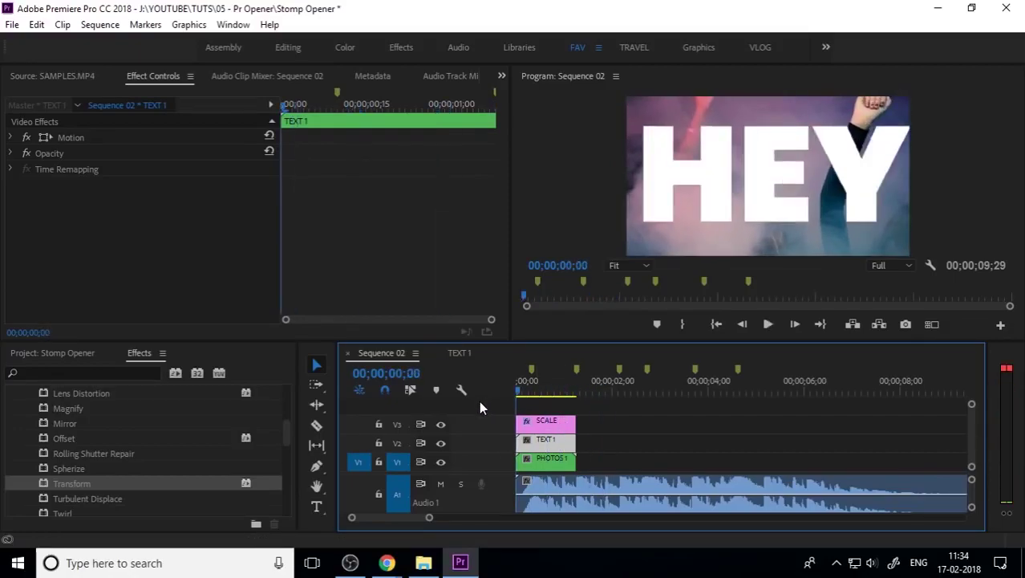
- Scrub through the clips after HEY in Sequence 02 and replay the opening from the start
click(632, 437)
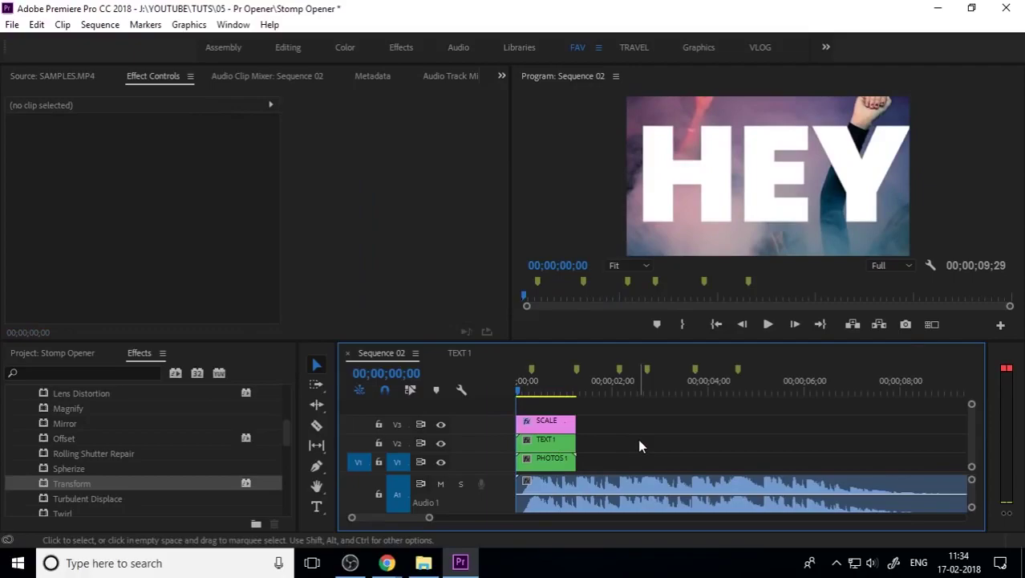
click(540, 391)
drag(548, 392, 557, 396)
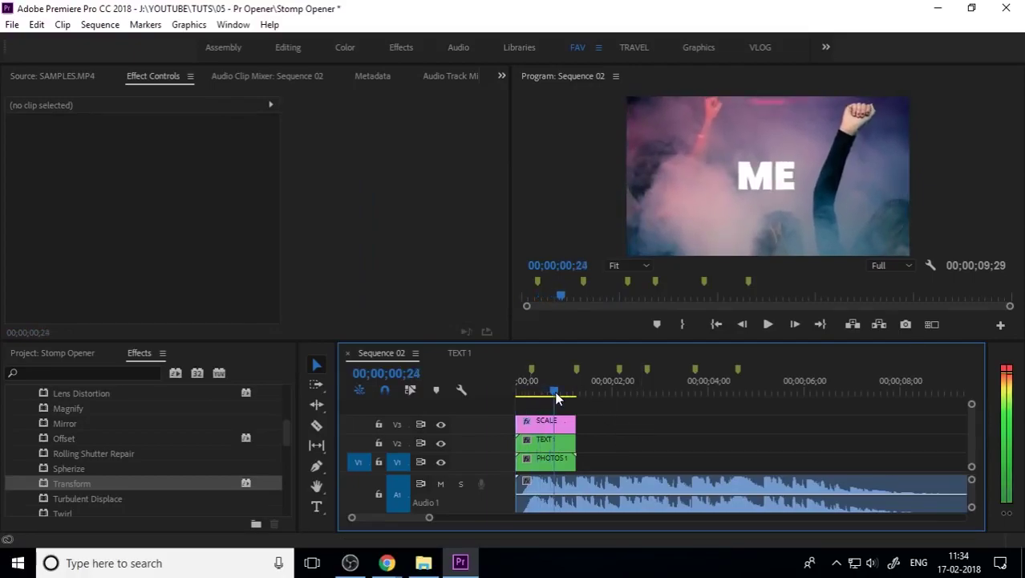
click(61, 352)
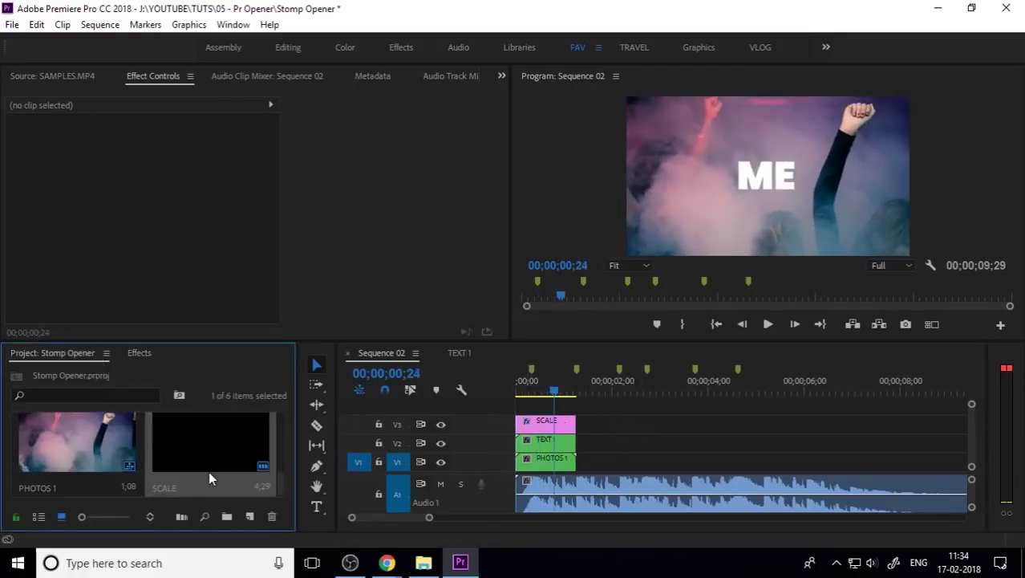
click(620, 428)
click(521, 393)
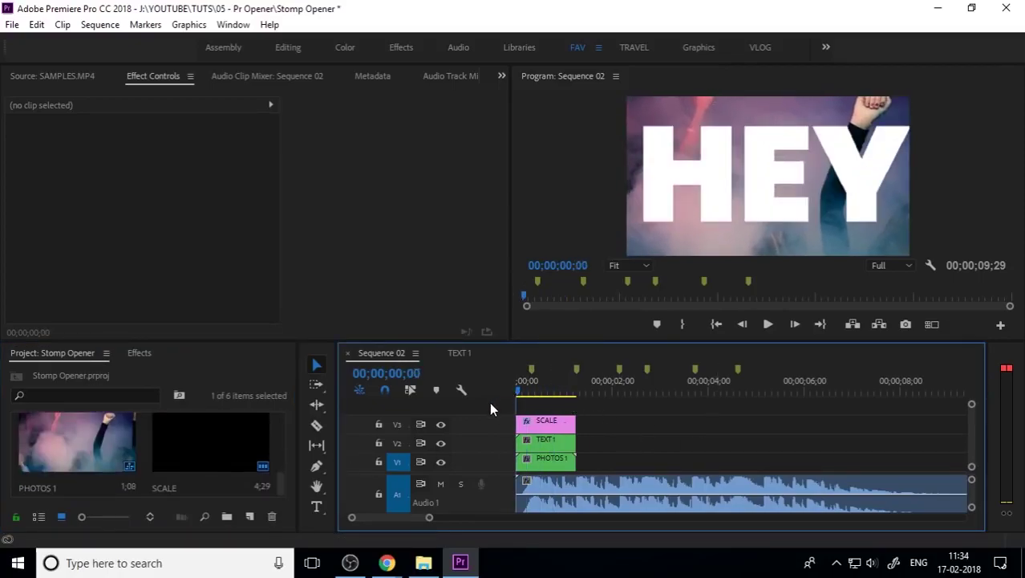
key(space)
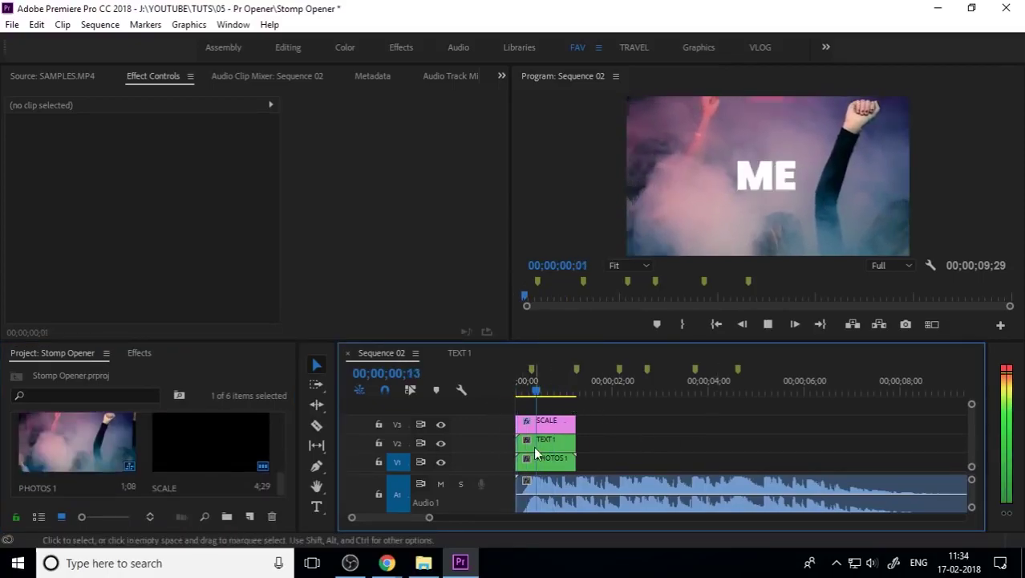
- Return Sequence 02 to its beginning and open the nested TEXT 1 sequence
click(515, 392)
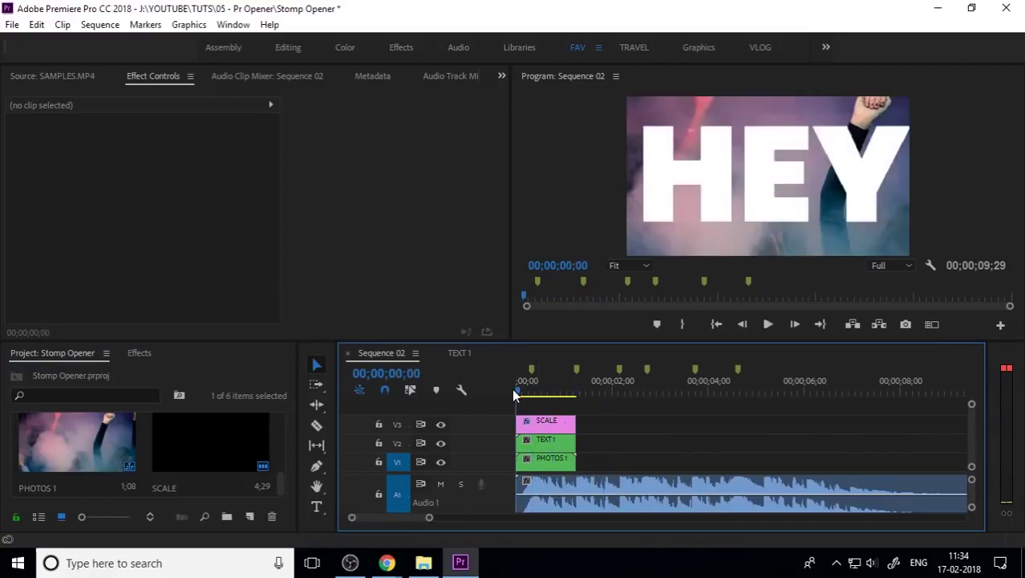
click(551, 426)
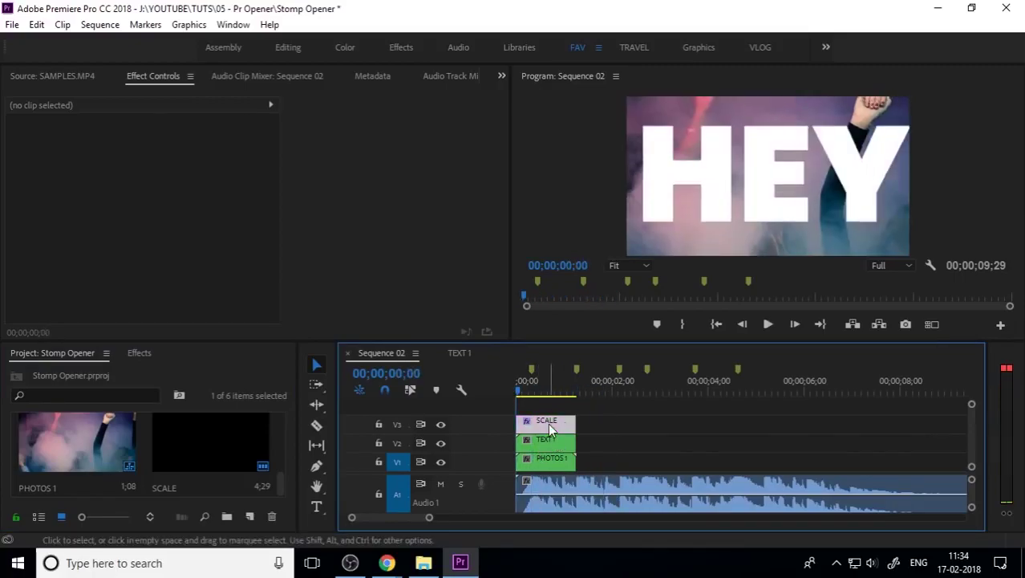
double_click(551, 439)
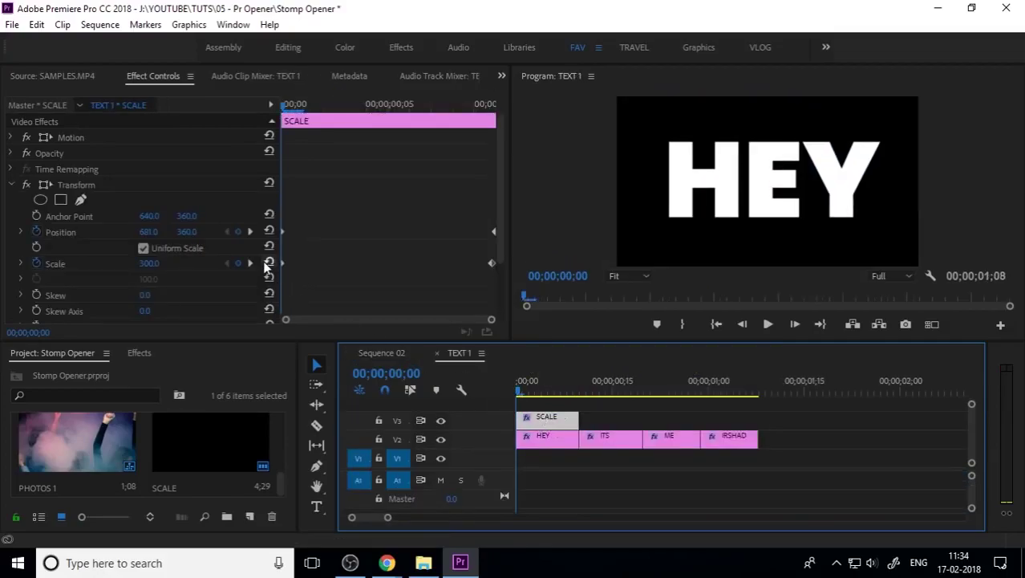
click(149, 265)
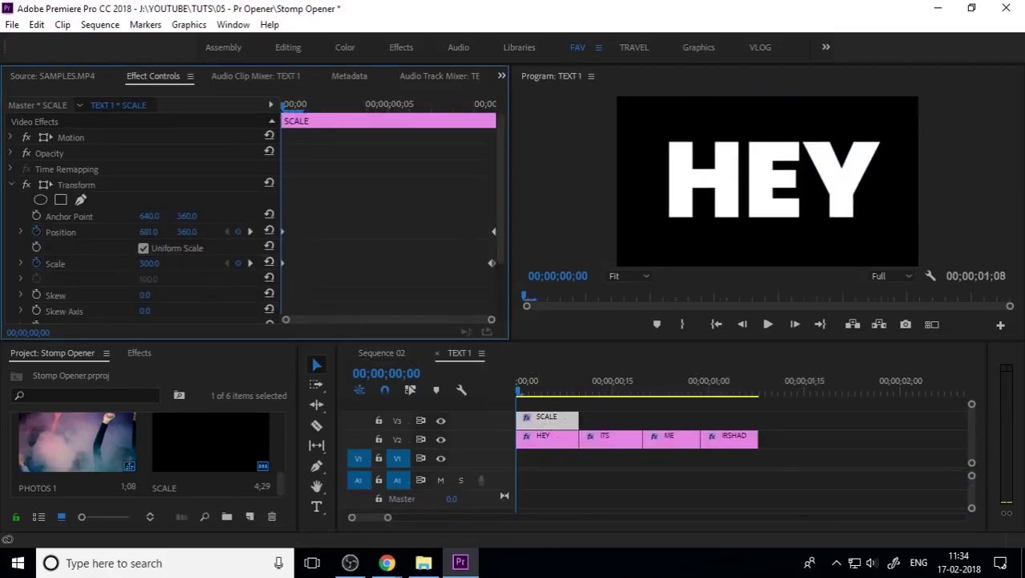
click(179, 263)
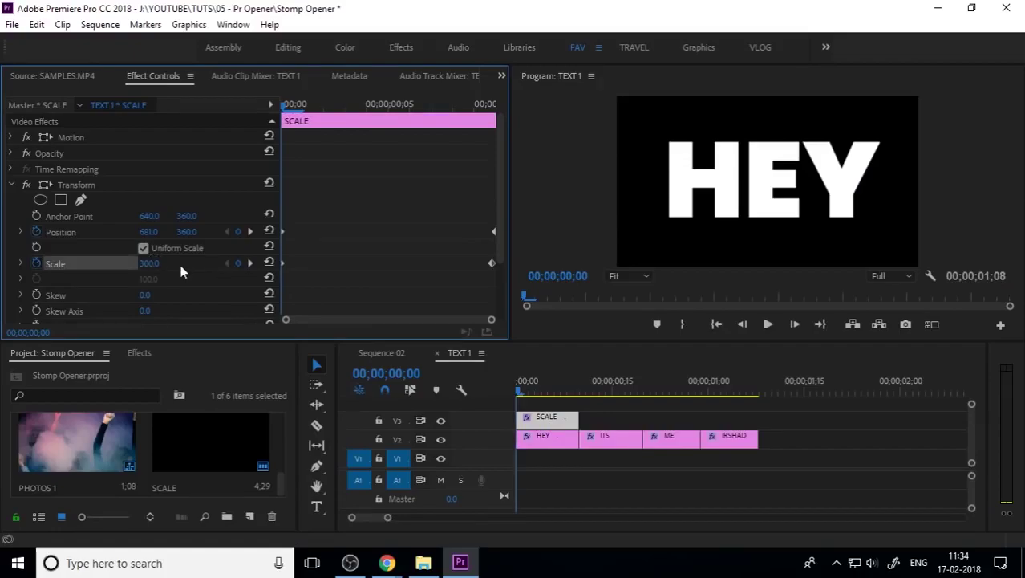
click(153, 263)
text(600)
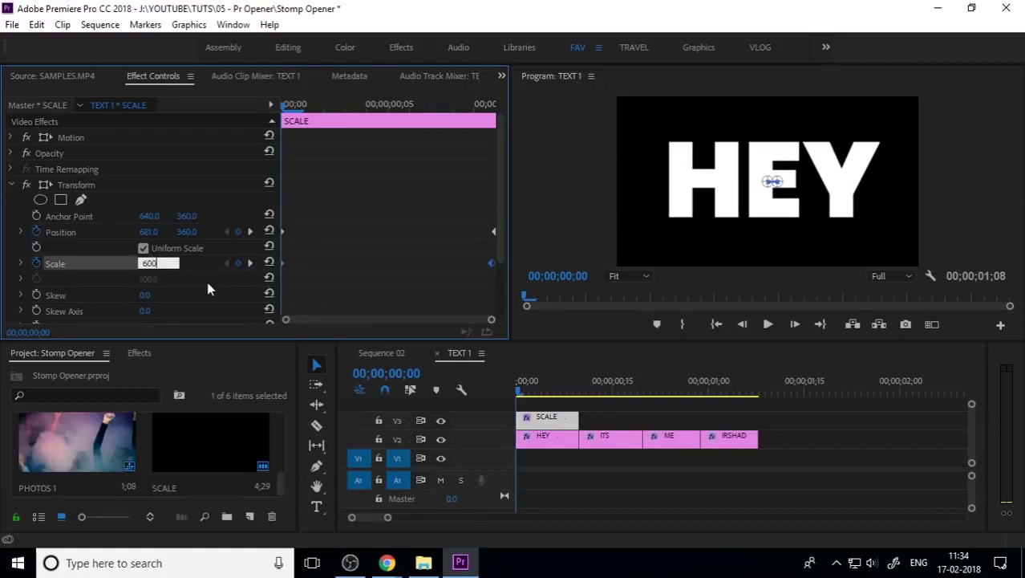
key(Escape)
scroll(193, 294, down, 3)
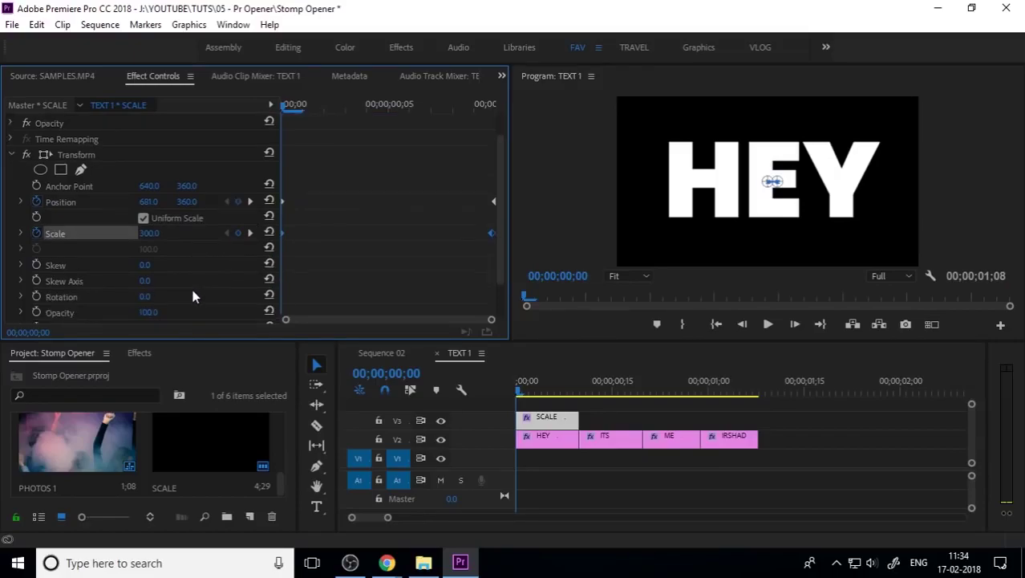
- Turn off the Use Composition's Shutter Angle option in the SCALE clip's Transform effect and return to the start of TEXT 1
click(527, 435)
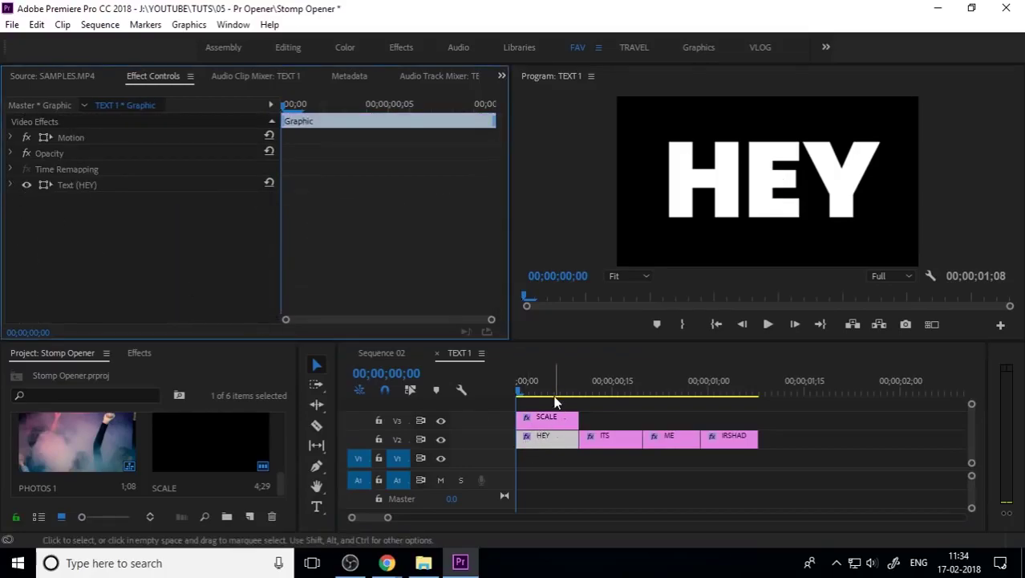
click(545, 418)
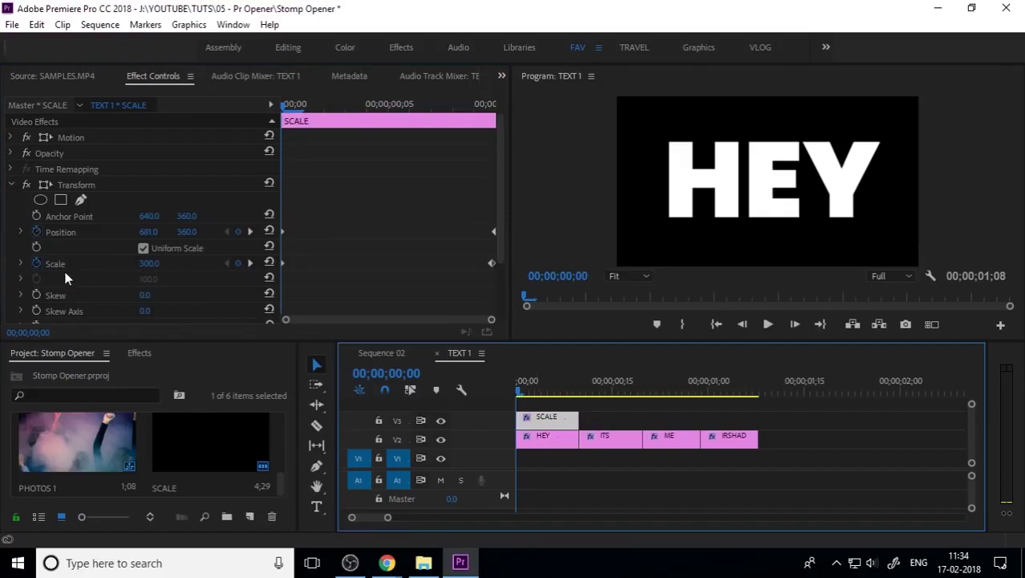
scroll(82, 279, down, 3)
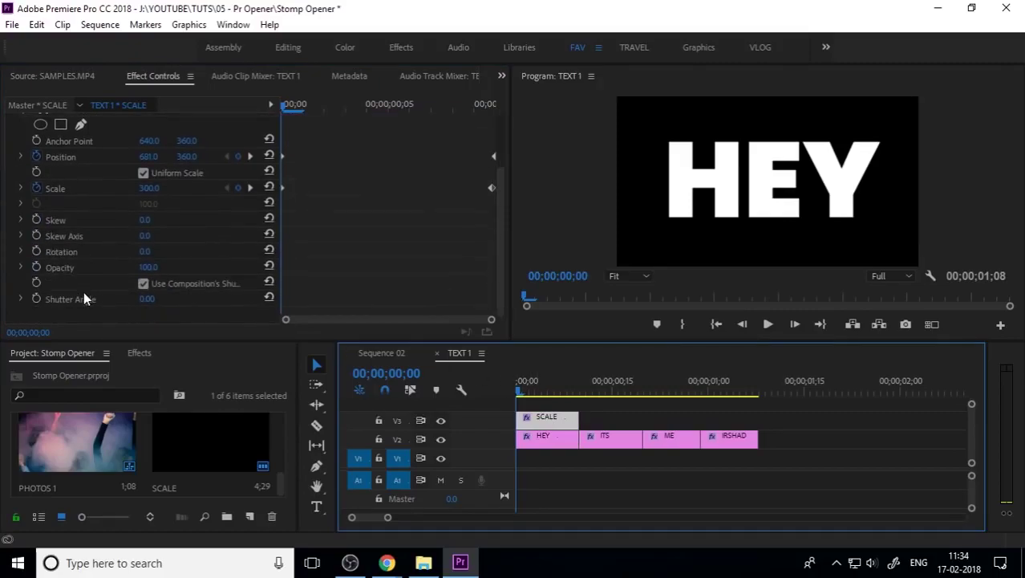
click(144, 284)
click(144, 284)
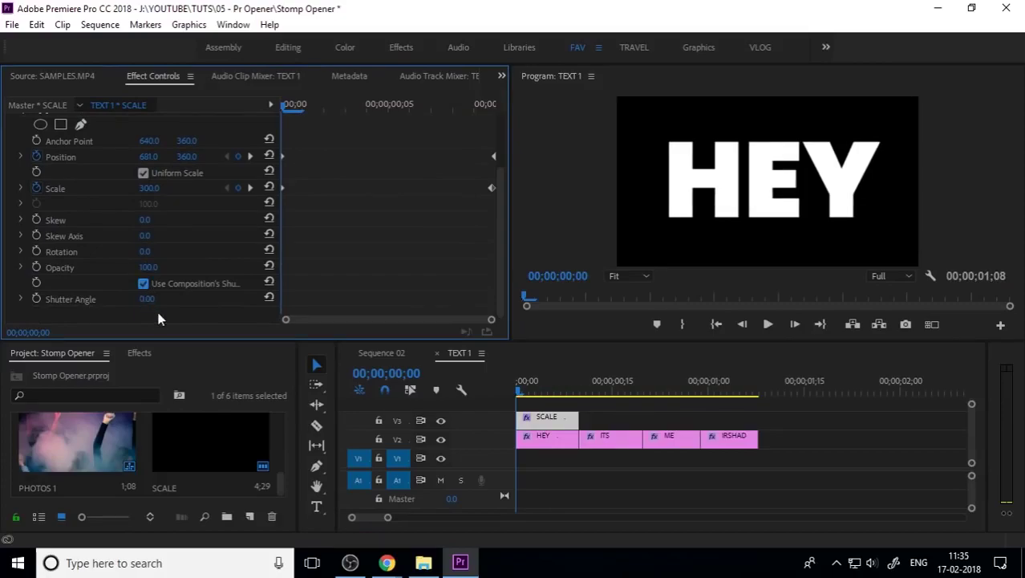
key(ctrl+z)
click(536, 391)
drag(536, 391, 514, 394)
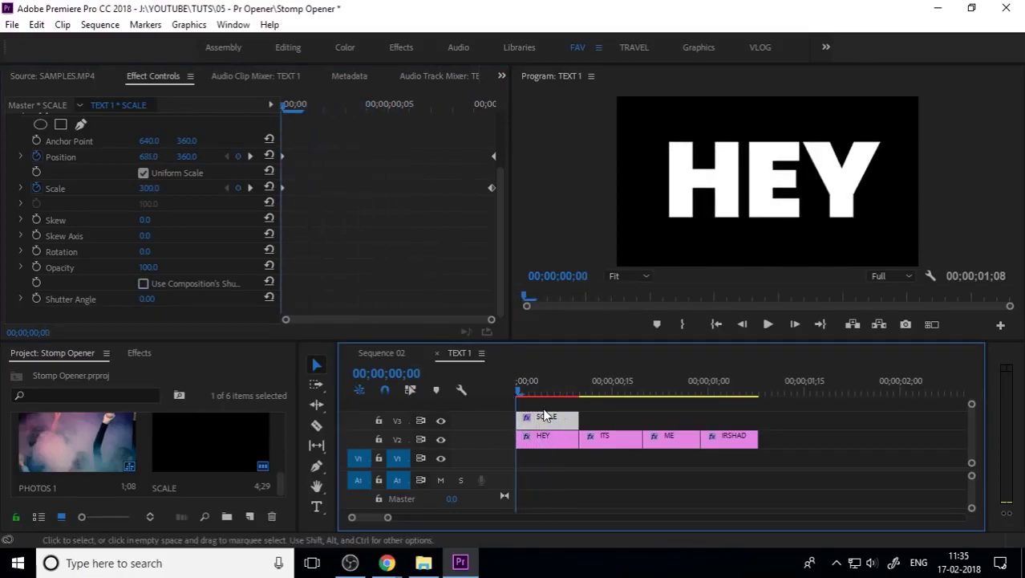
- Set the temporal interpolation of all the SCALE clip's Transform Position and Scale keyframes to Bezier
click(359, 145)
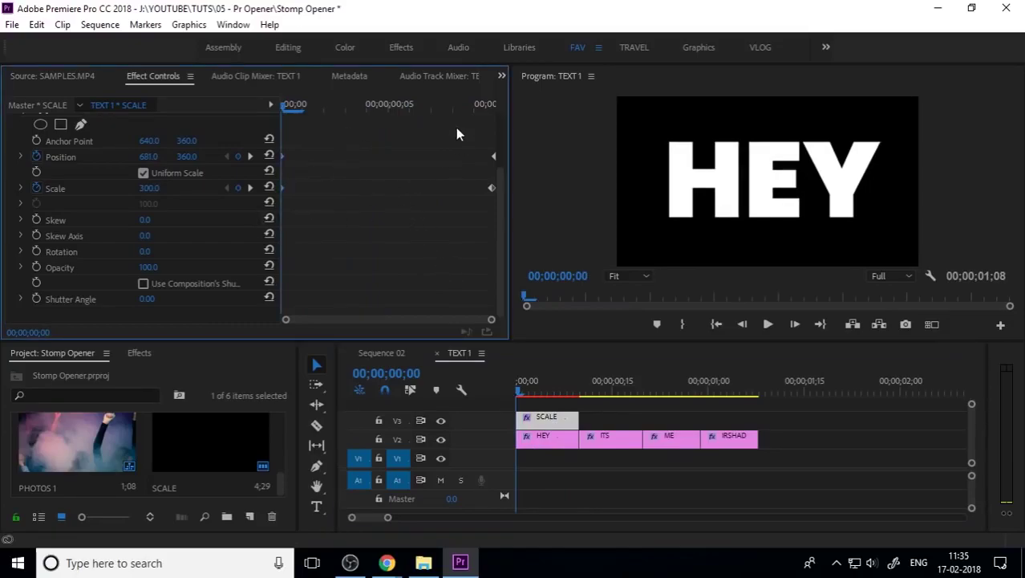
drag(451, 142, 496, 237)
right_click(494, 188)
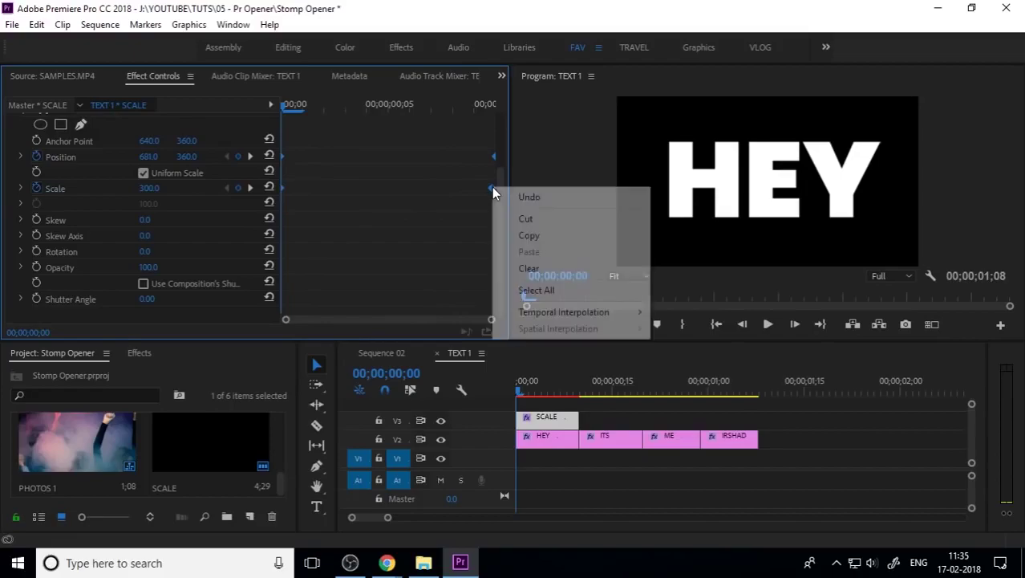
mouse_move(550, 314)
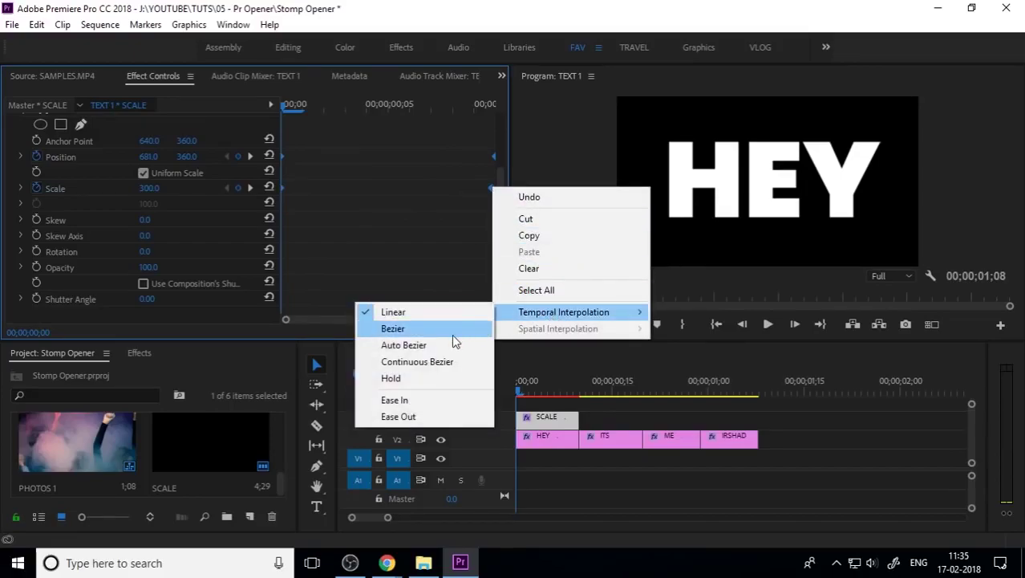
click(442, 346)
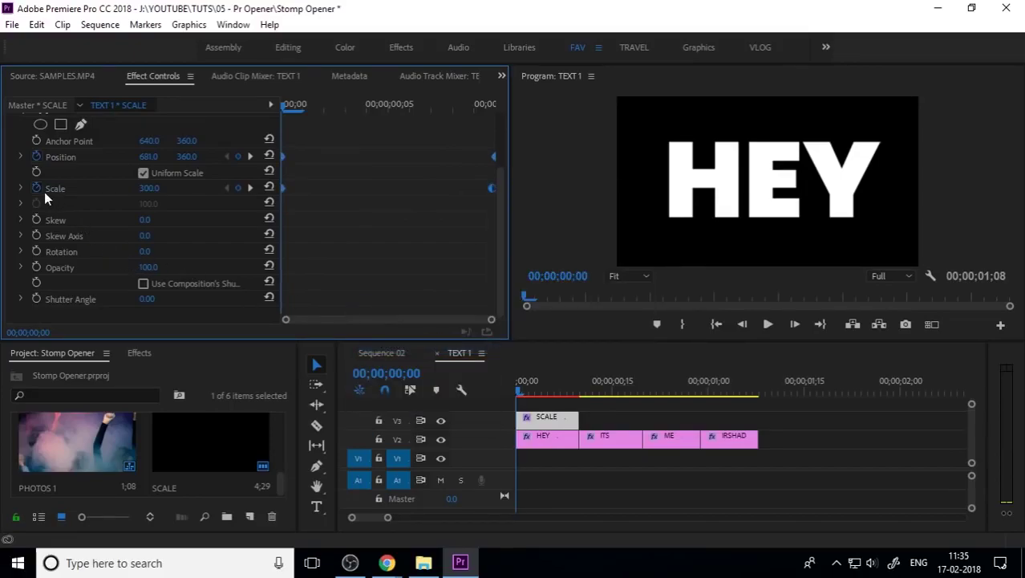
right_click(491, 189)
mouse_move(573, 313)
click(438, 332)
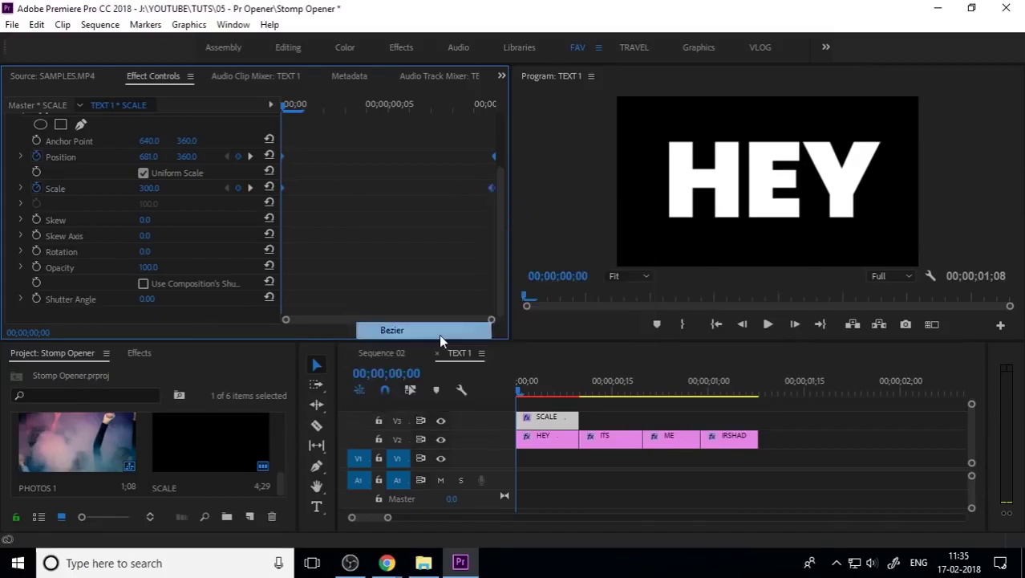
- Expand the Transform Scale graph and lengthen the end keyframe's velocity handle toward the middle so the zoom eases out
click(22, 188)
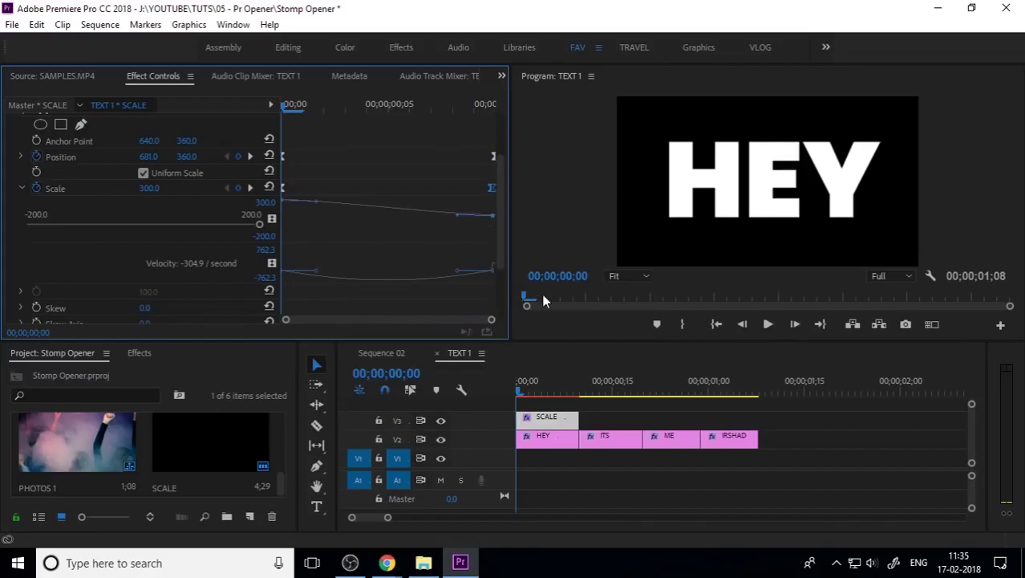
drag(449, 275, 405, 272)
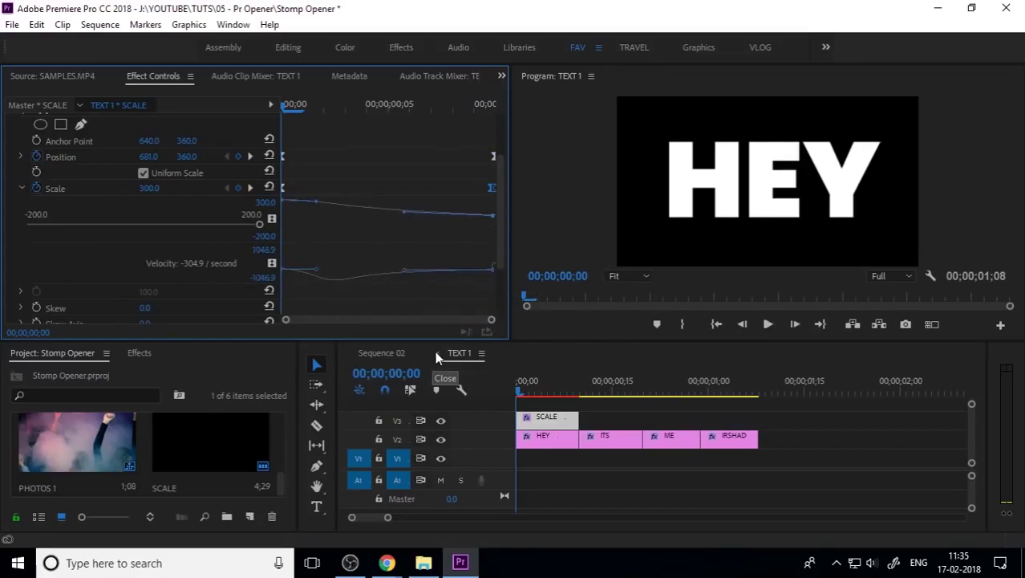
drag(405, 275, 368, 293)
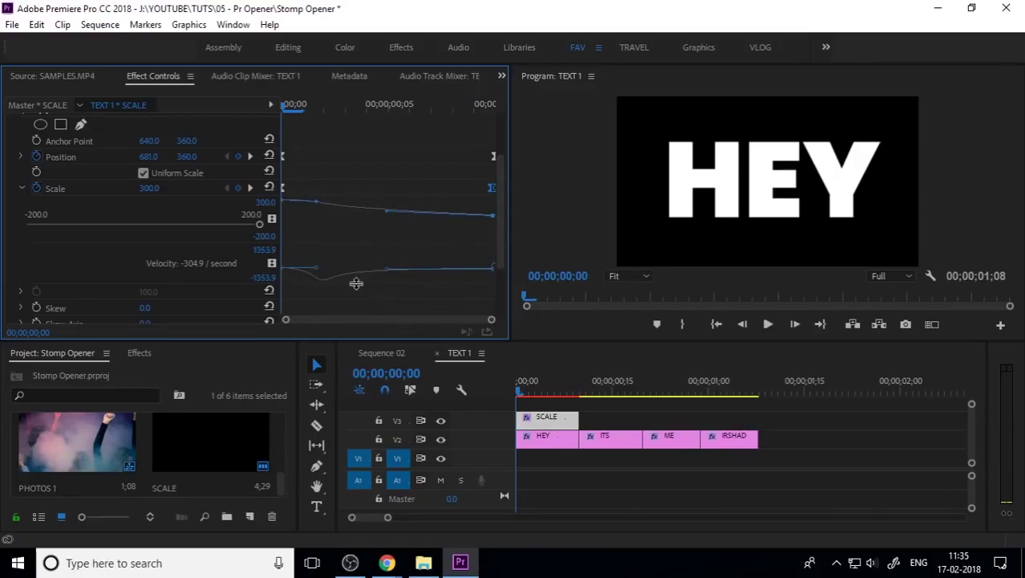
- Play Sequence 02 from the beginning several times to review the eased zoom on HEY
click(381, 354)
key(space)
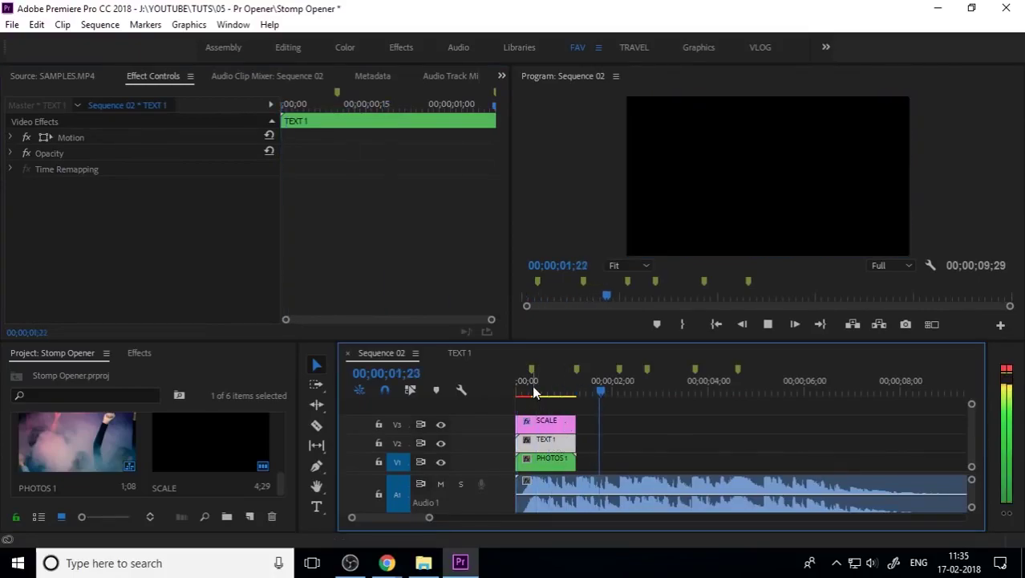
drag(532, 387, 486, 392)
key(space)
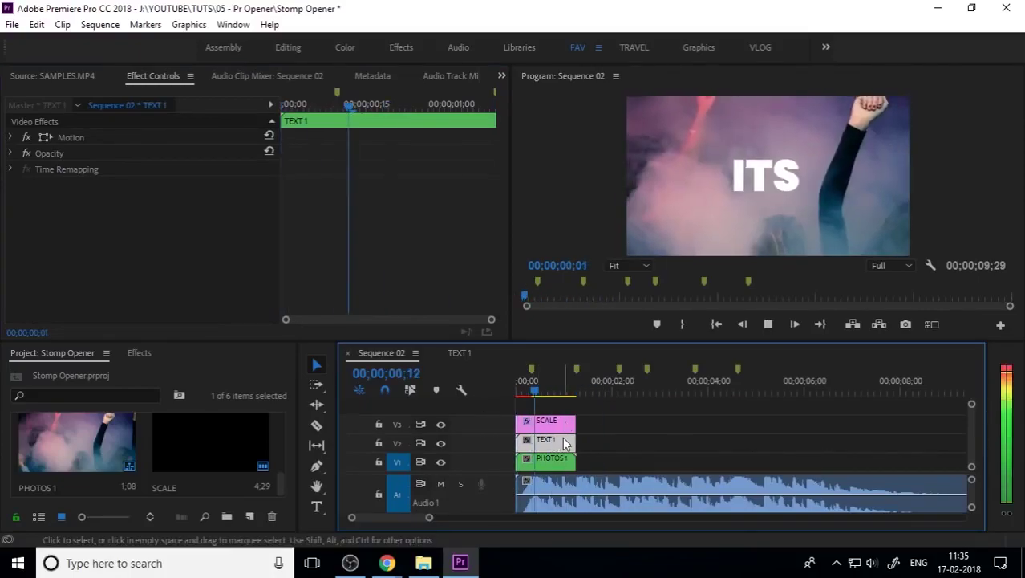
drag(559, 391, 464, 402)
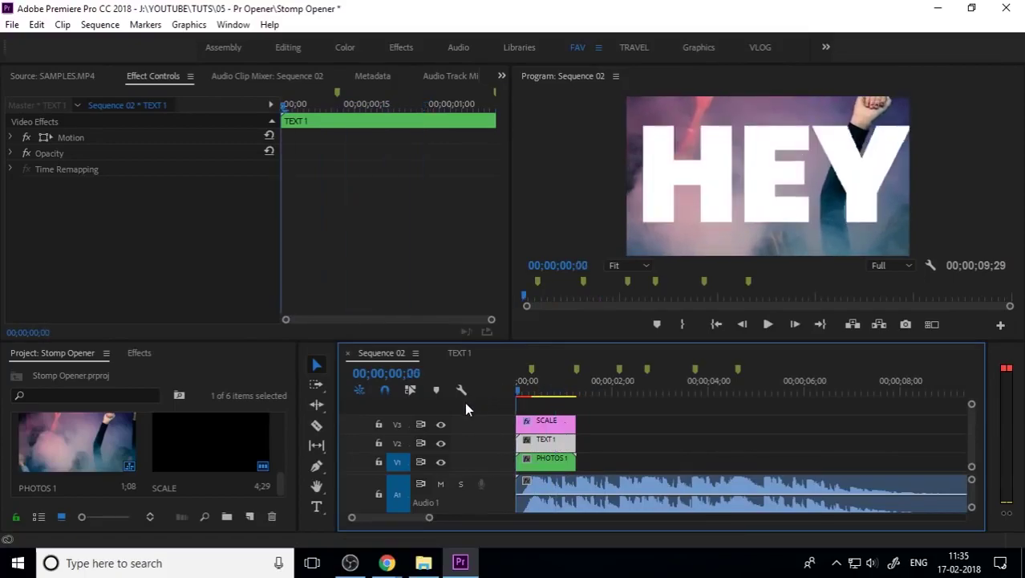
key(space)
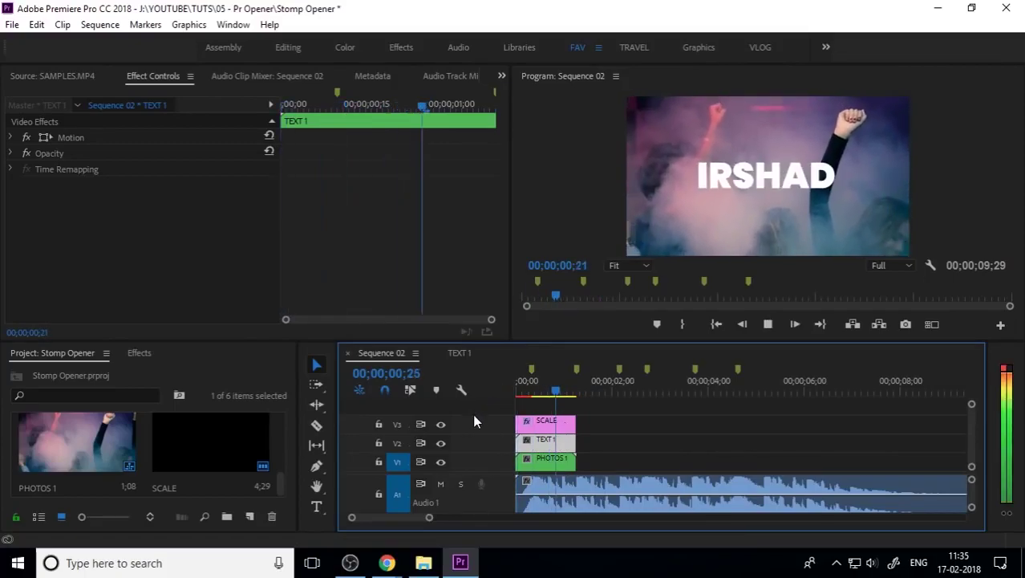
key(space)
drag(544, 389, 485, 406)
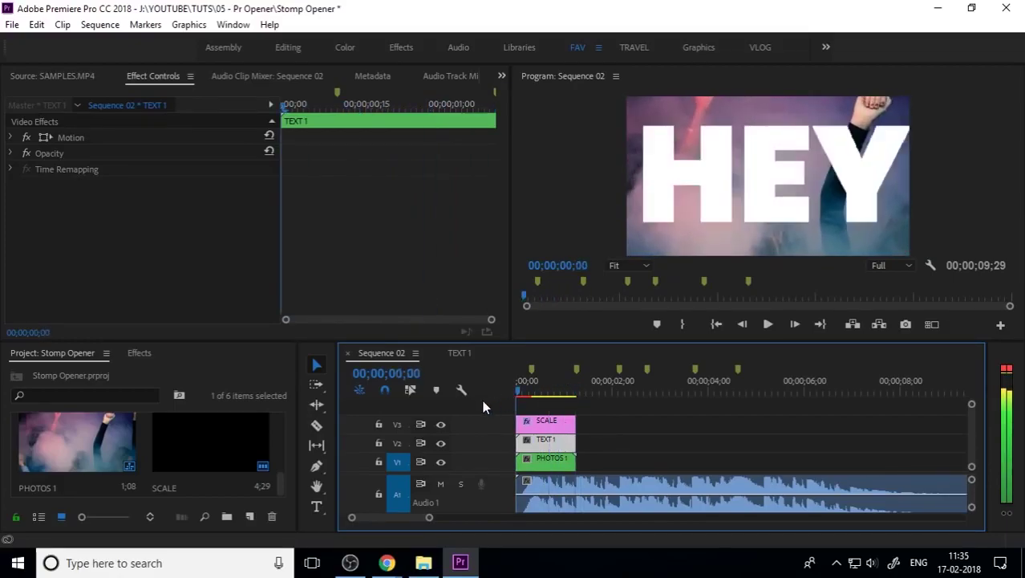
key(space)
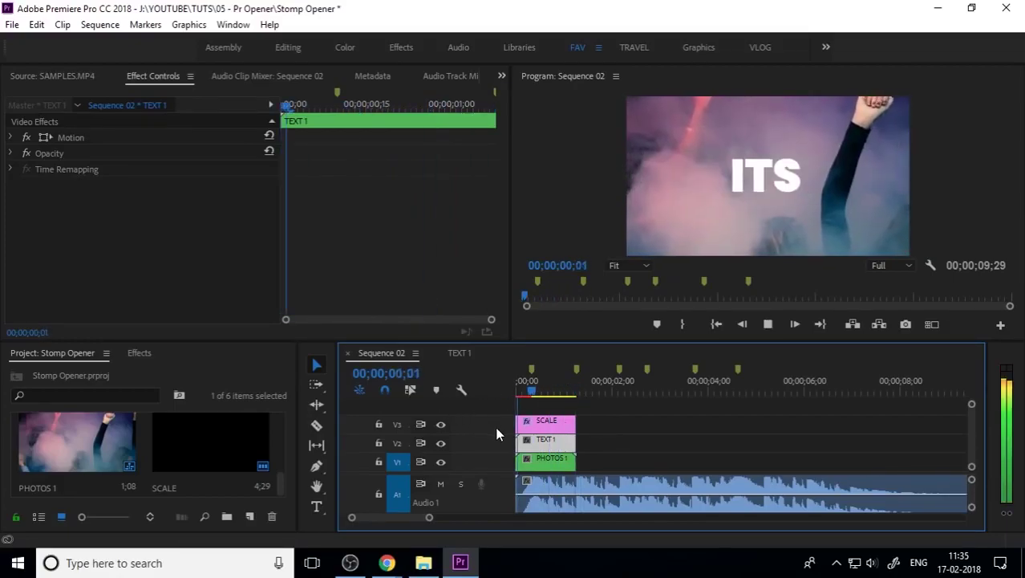
drag(551, 390, 479, 406)
key(space)
key(space)
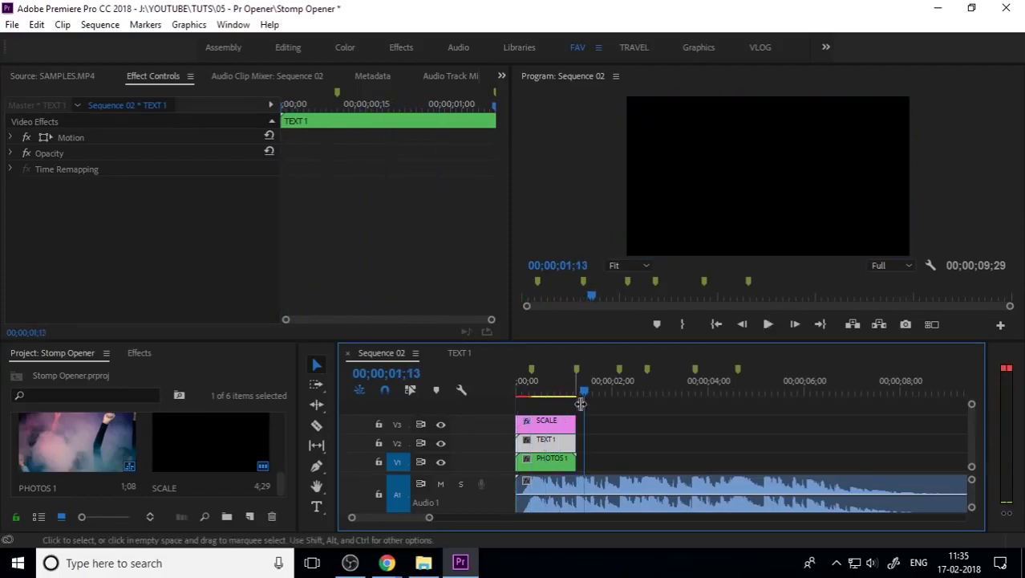
click(597, 415)
drag(597, 410, 518, 469)
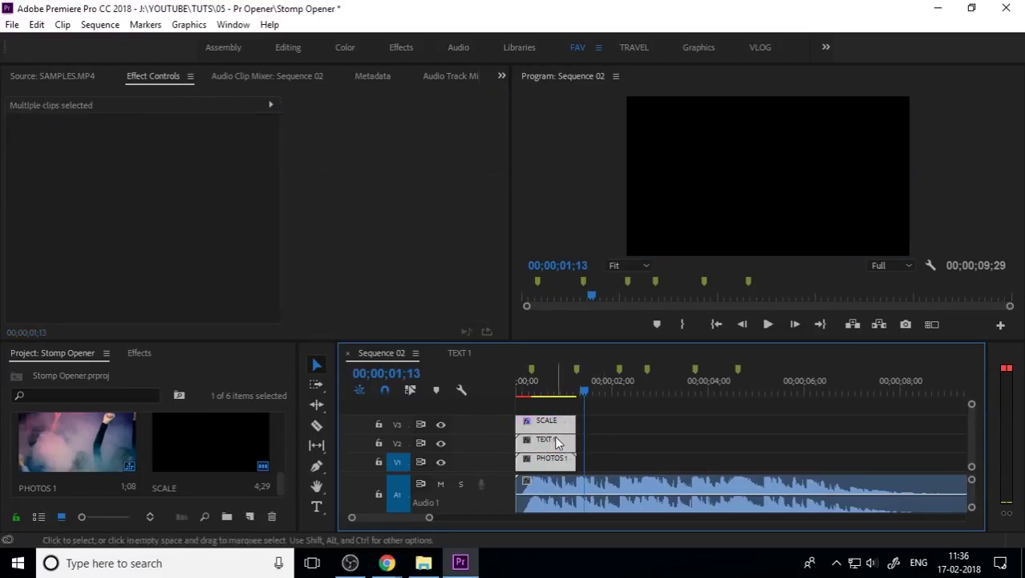
drag(562, 439, 631, 441)
key(ctrl+z)
- Review the words after HEY in Sequence 02, from ITS to the last word of TEXT 1
click(535, 392)
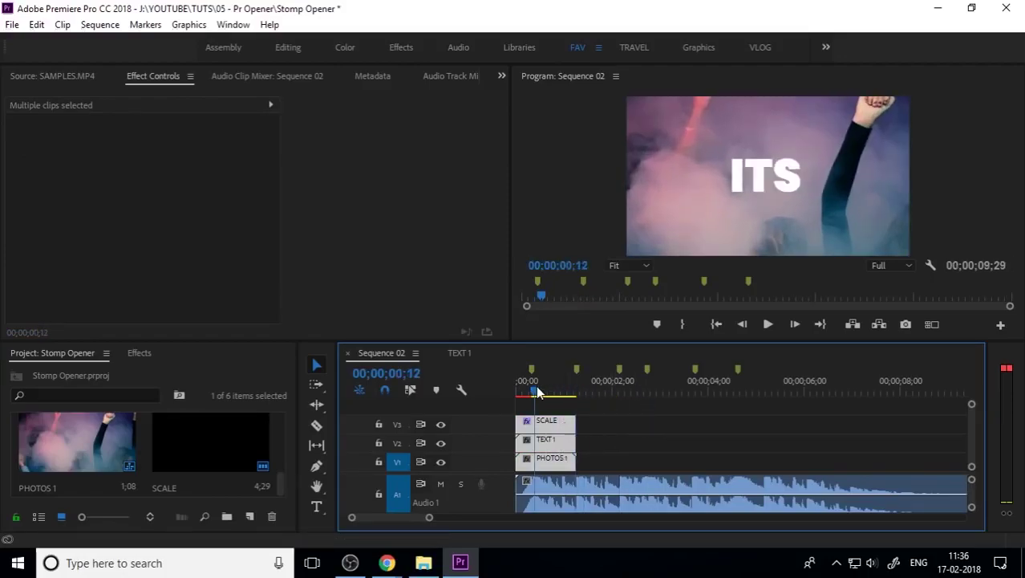
click(625, 468)
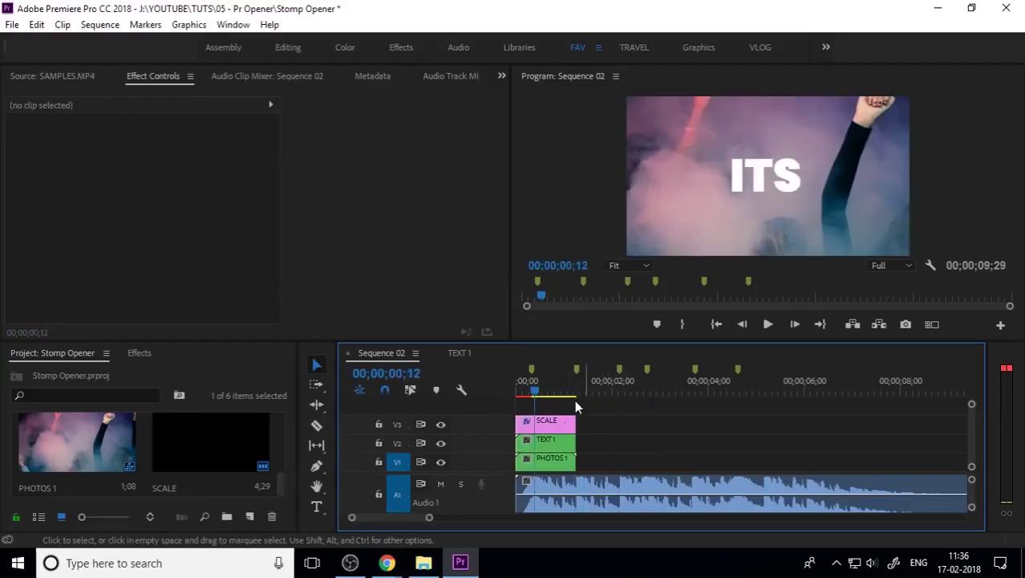
drag(544, 390, 566, 404)
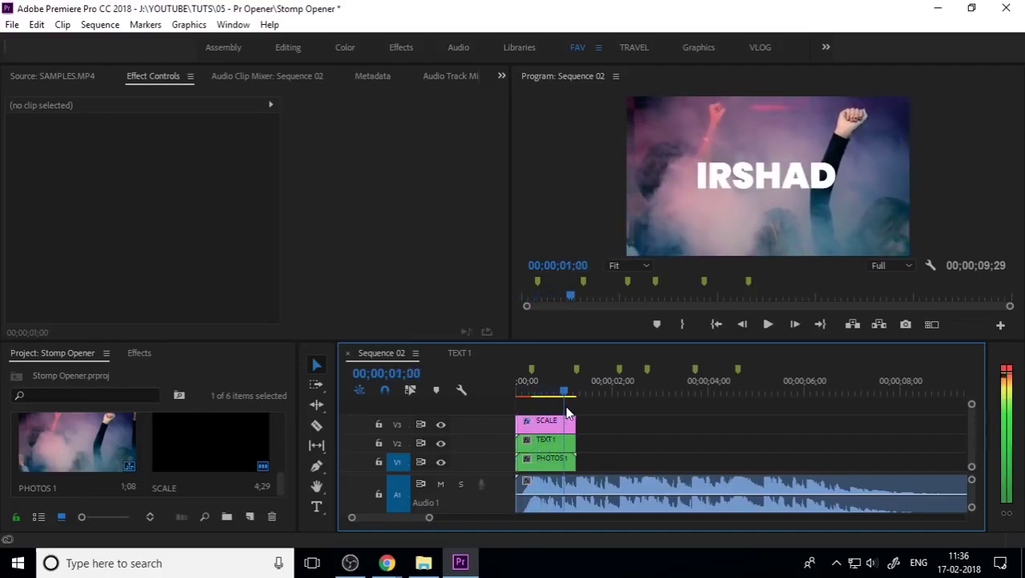
click(141, 354)
click(55, 353)
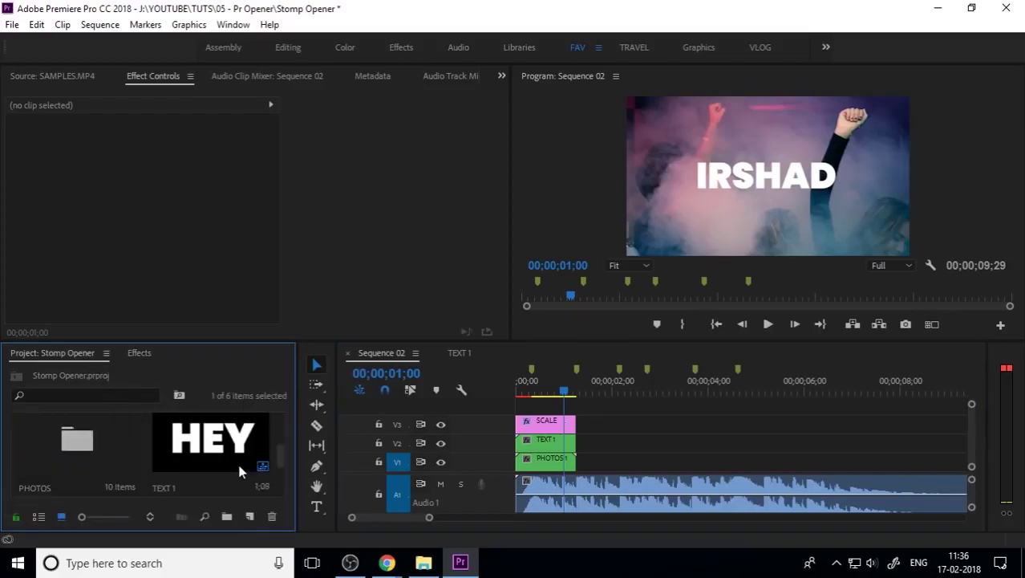
scroll(238, 461, down, 1)
click(104, 460)
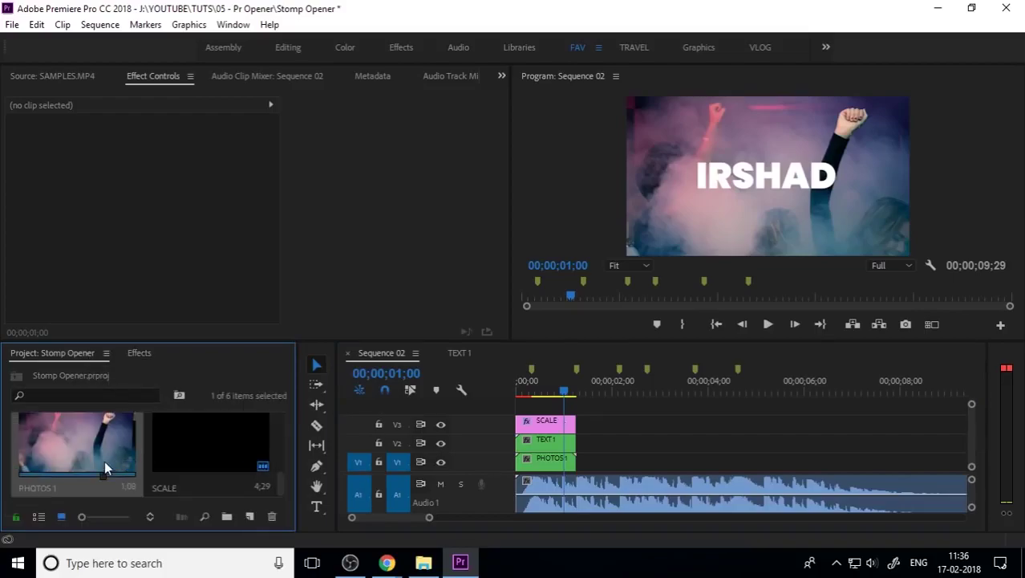
scroll(105, 460, up, 2)
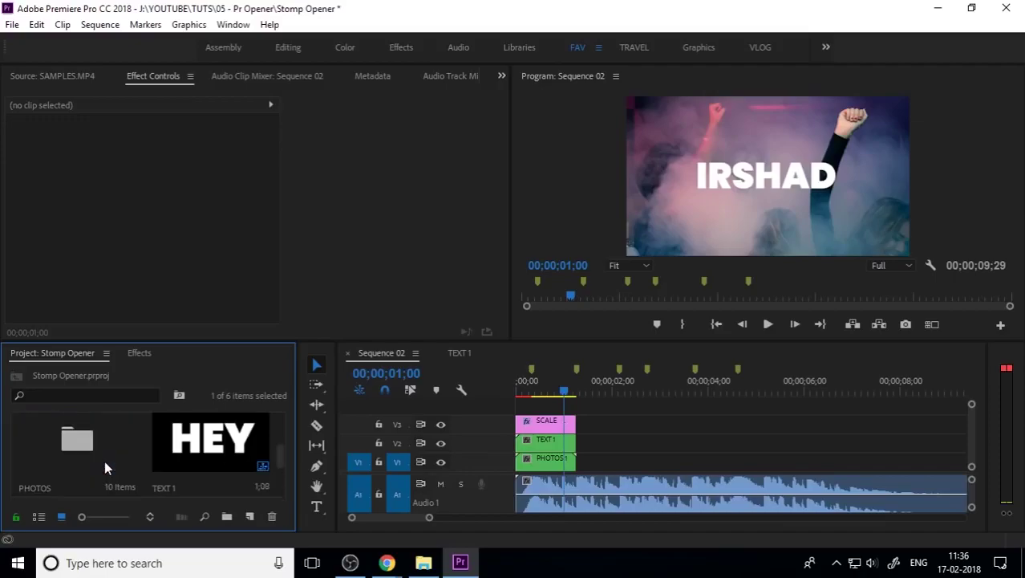
click(204, 431)
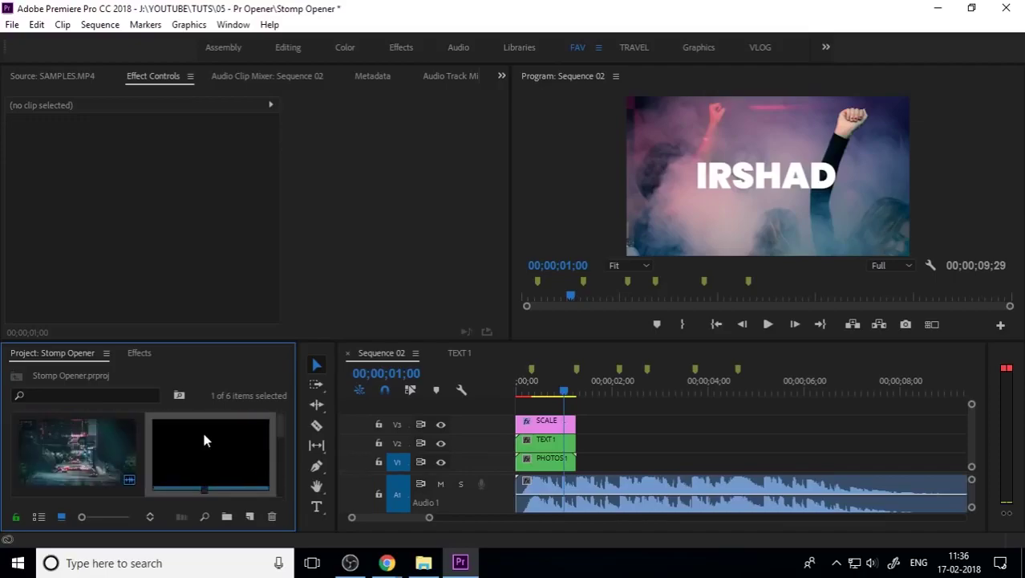
drag(566, 394, 575, 396)
click(516, 393)
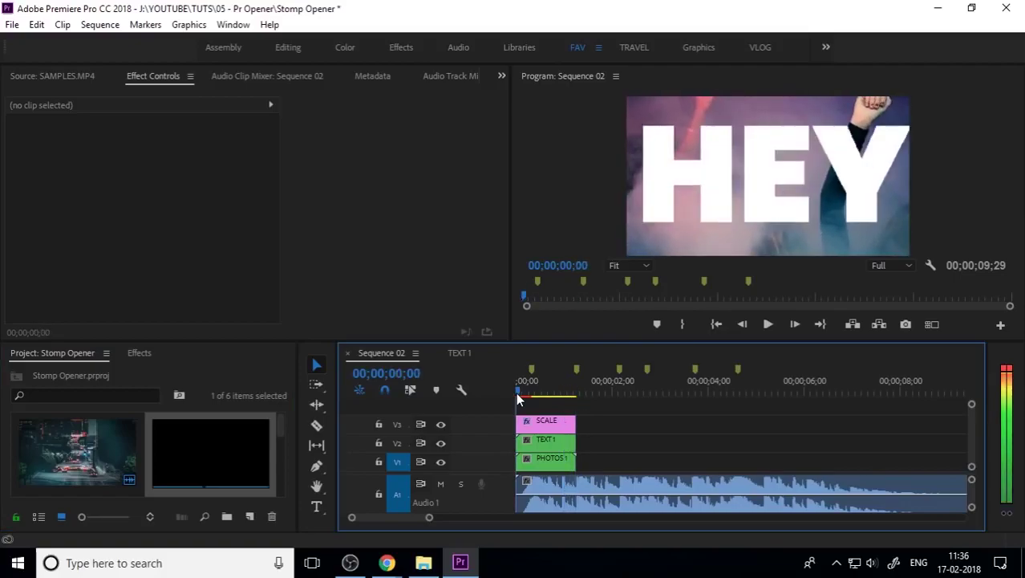
- Place 4.jpg from the PHOTOS bin directly after PHOTOS 1 on V1 and trim its end to the next beat marker
scroll(117, 471, down, 1)
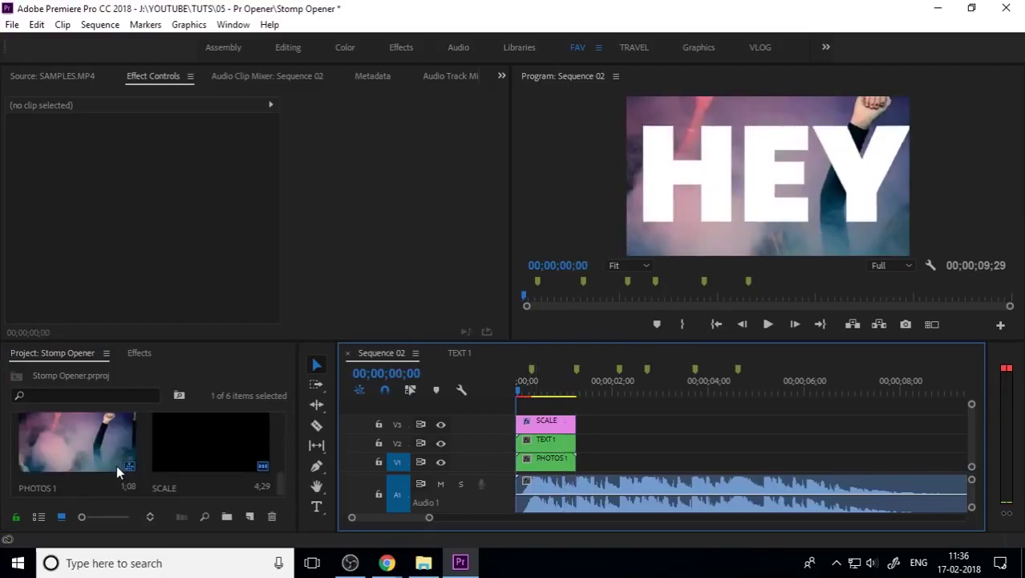
click(90, 444)
scroll(199, 471, up, 1)
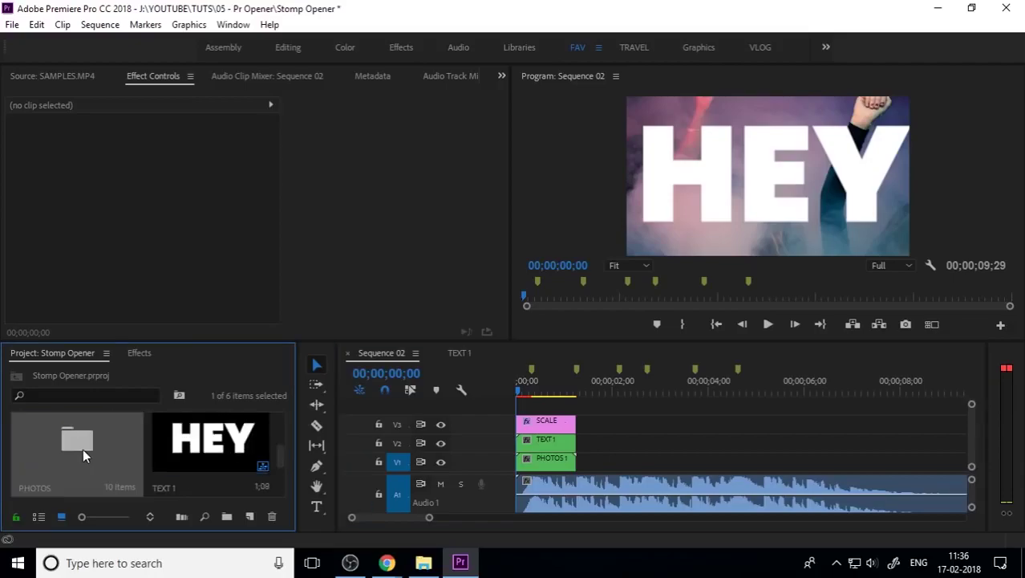
double_click(83, 448)
click(440, 238)
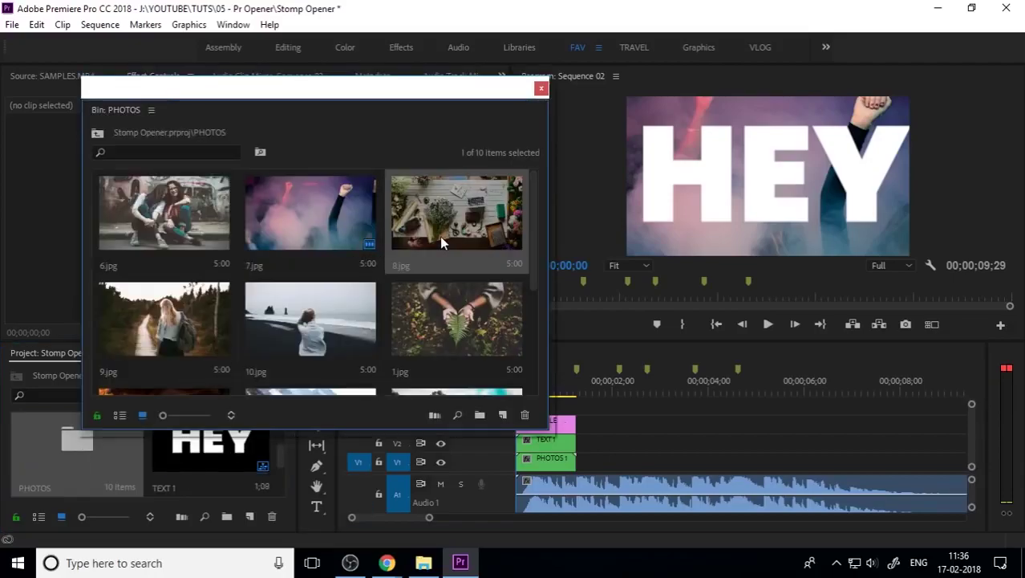
scroll(217, 320, down, 3)
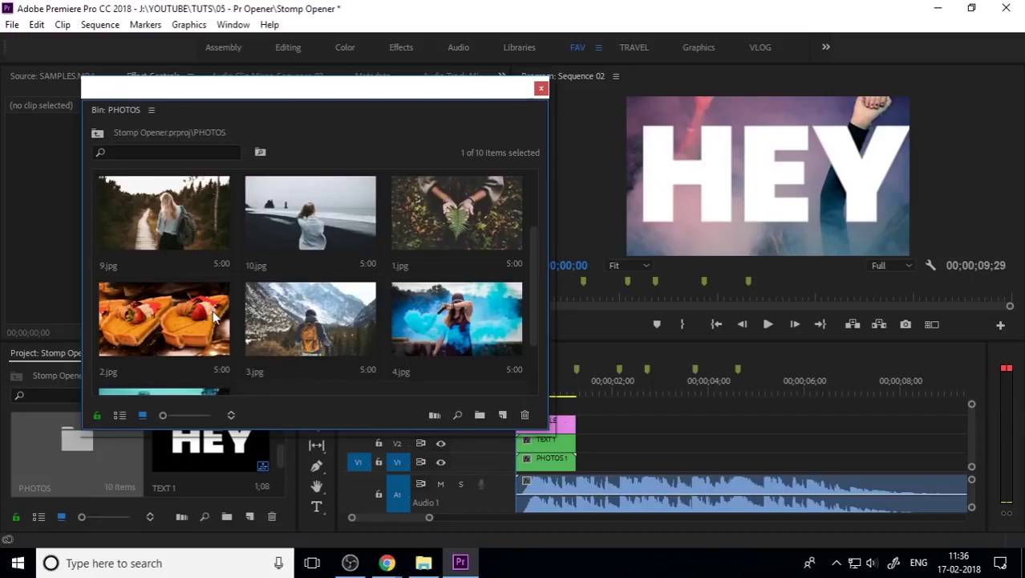
click(396, 281)
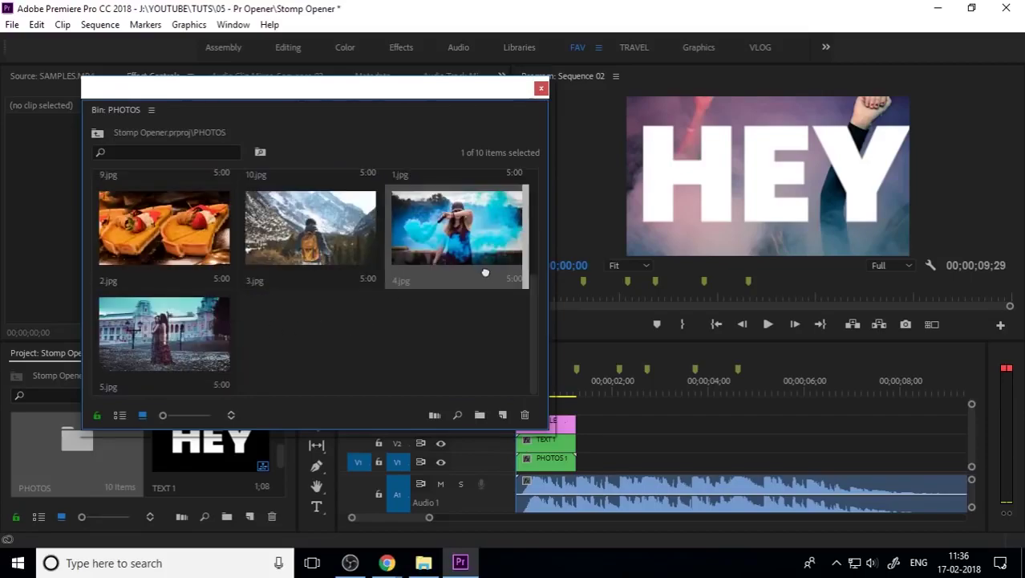
drag(458, 323, 584, 465)
drag(813, 462, 618, 471)
- Nest the 4.jpg clip as PHOTO 2 and close the PHOTOS bin
right_click(606, 469)
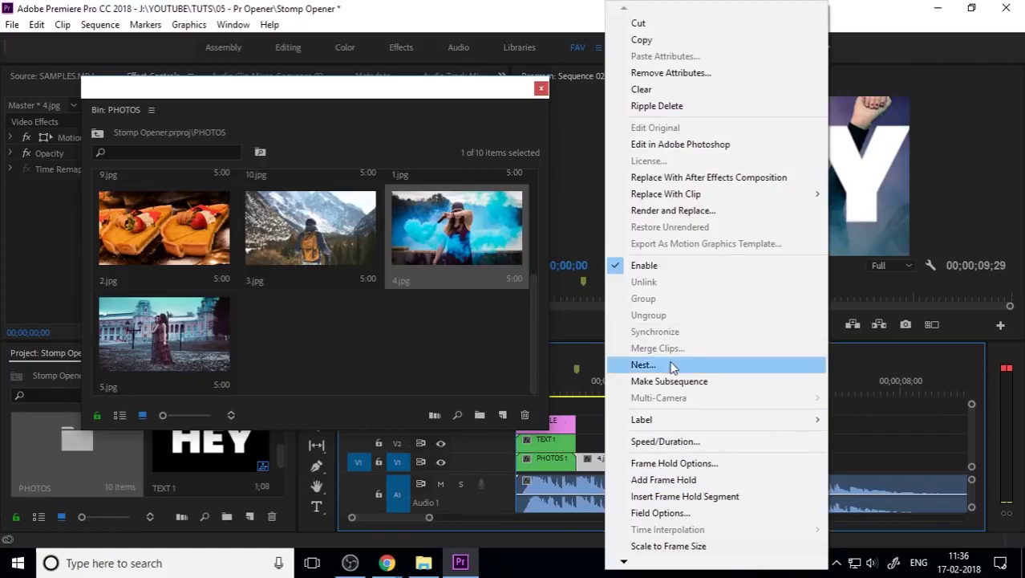
click(665, 362)
text(PHOTO)
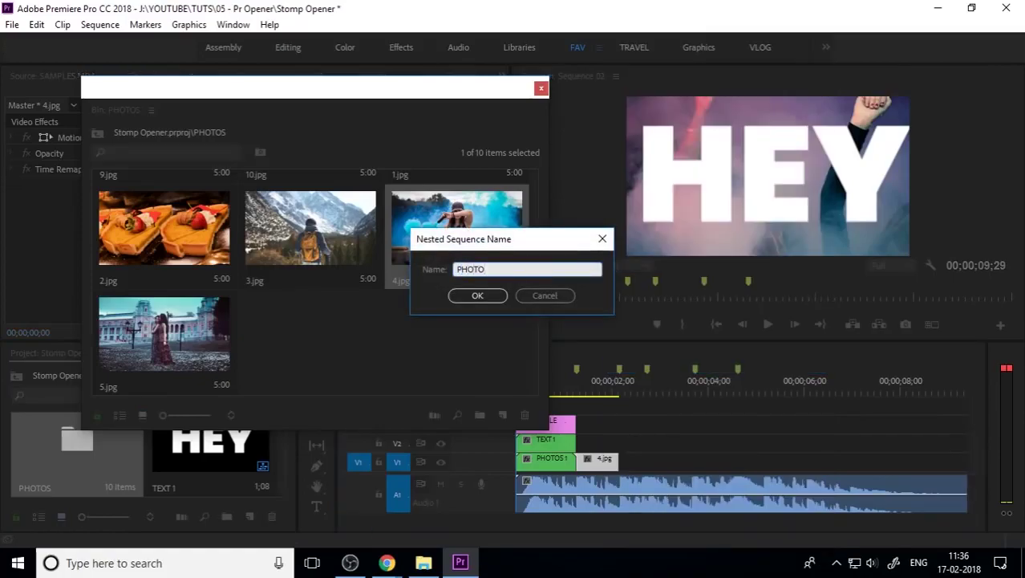
text( 2)
key(Return)
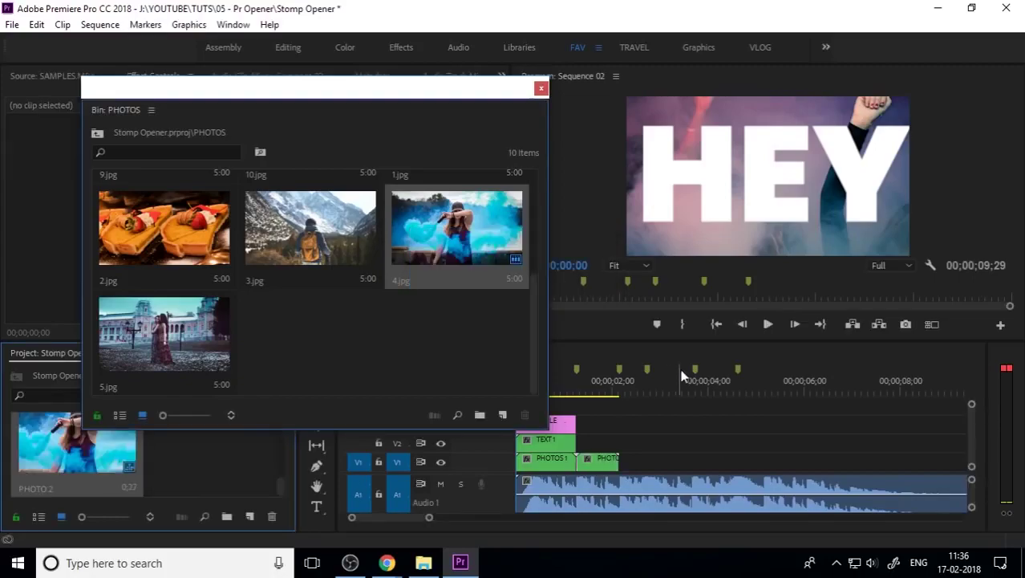
drag(420, 100, 325, 99)
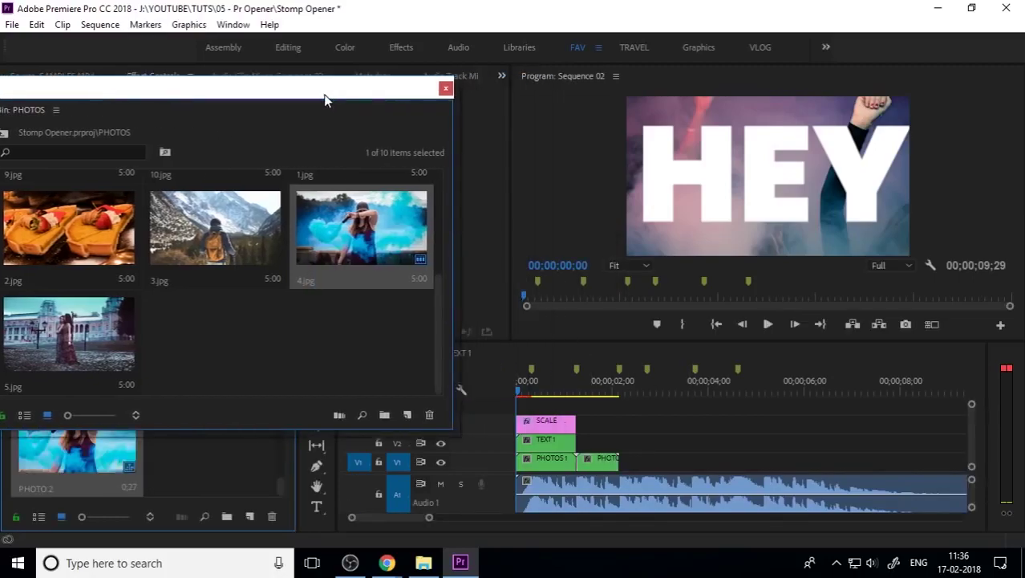
click(447, 90)
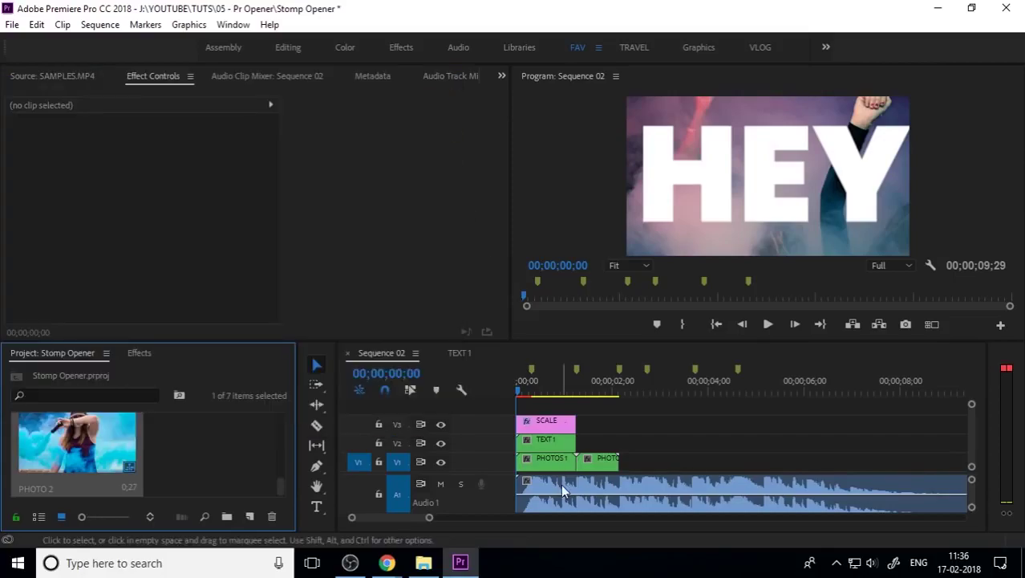
- Copy the ITS graphic from the TEXT 1 sequence into Sequence 02, placing it on V2 directly after TEXT 1
click(458, 353)
click(591, 441)
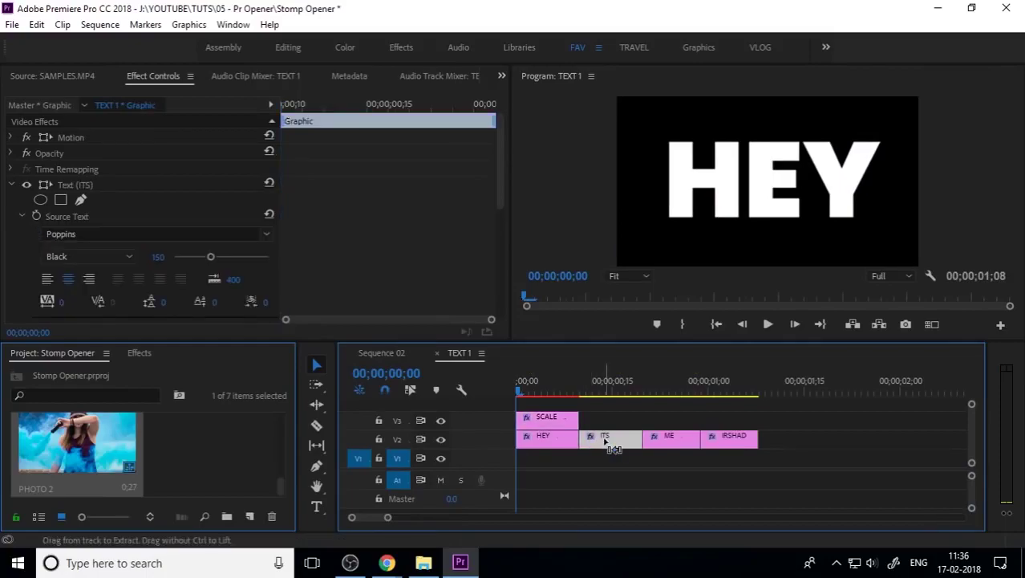
click(381, 353)
drag(591, 401, 640, 404)
key(ctrl+v)
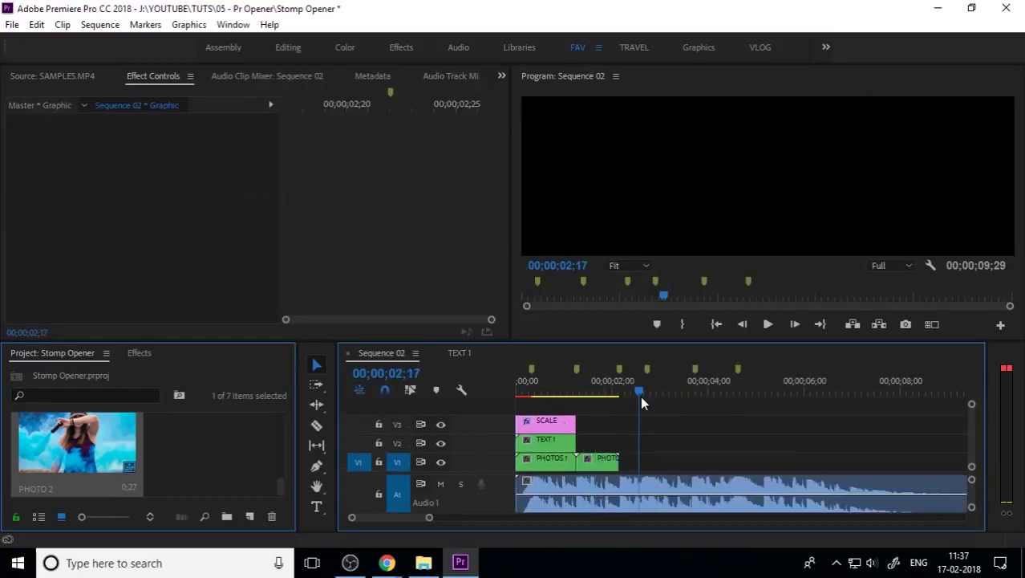
drag(642, 461, 581, 442)
- Extend the ITS clip on V2 so it ends together with PHOTO 2
click(580, 389)
drag(580, 389, 585, 391)
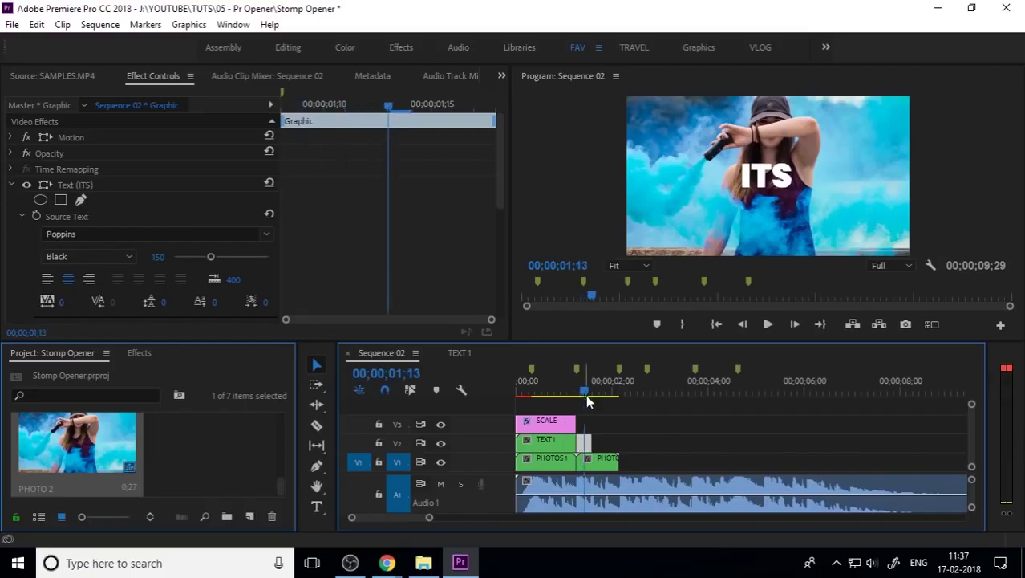
drag(591, 443, 619, 443)
key(=)
drag(651, 390, 643, 393)
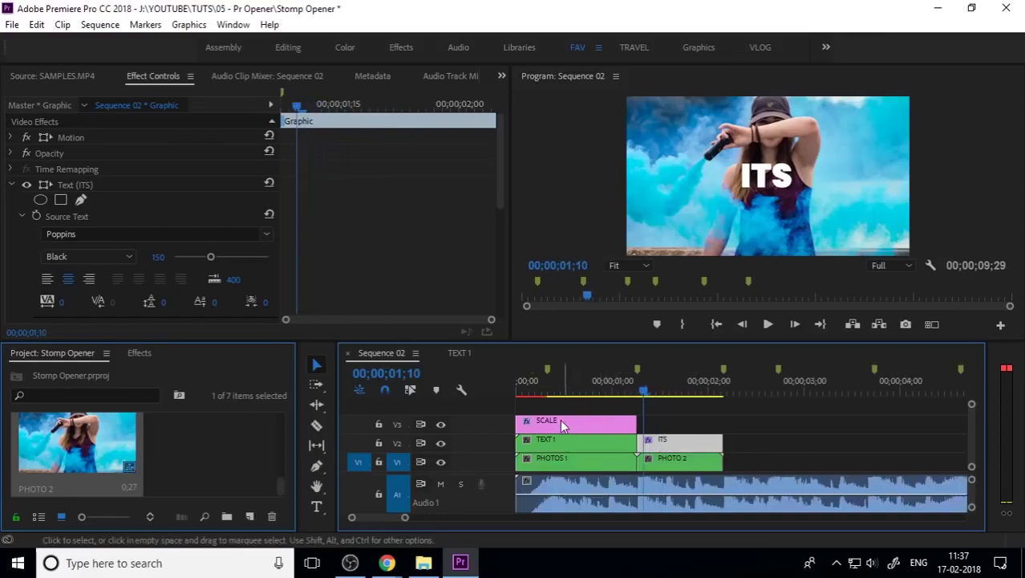
- Duplicate the SCALE adjustment layer on V3 directly after the original, above the ITS clip
drag(551, 420, 673, 423)
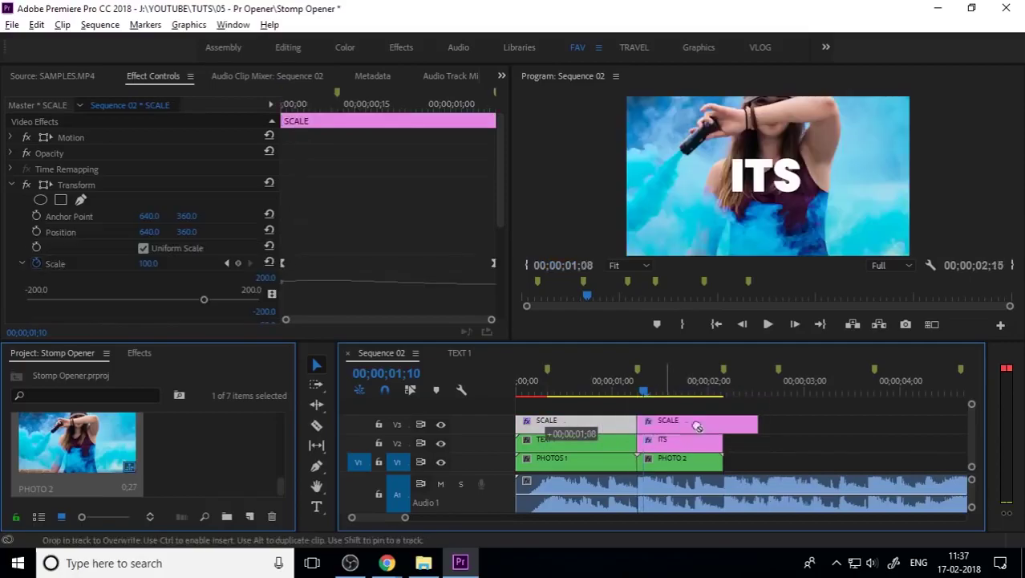
click(464, 257)
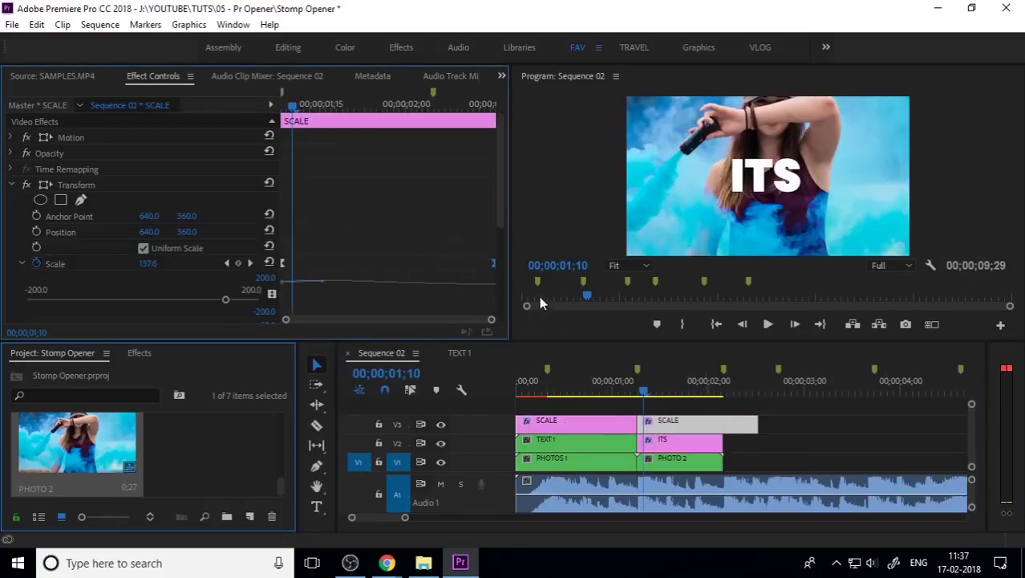
click(10, 186)
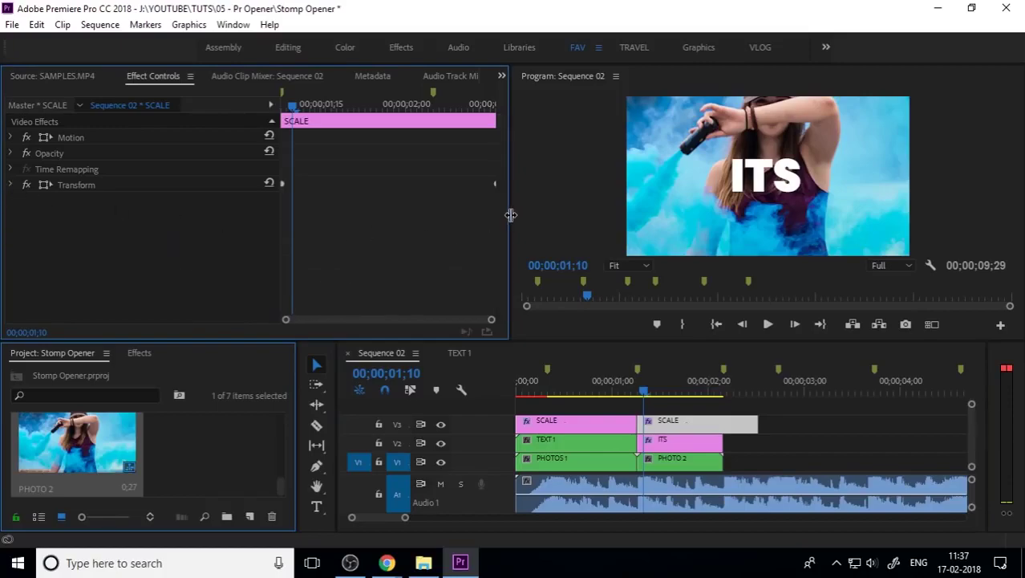
click(19, 186)
click(12, 185)
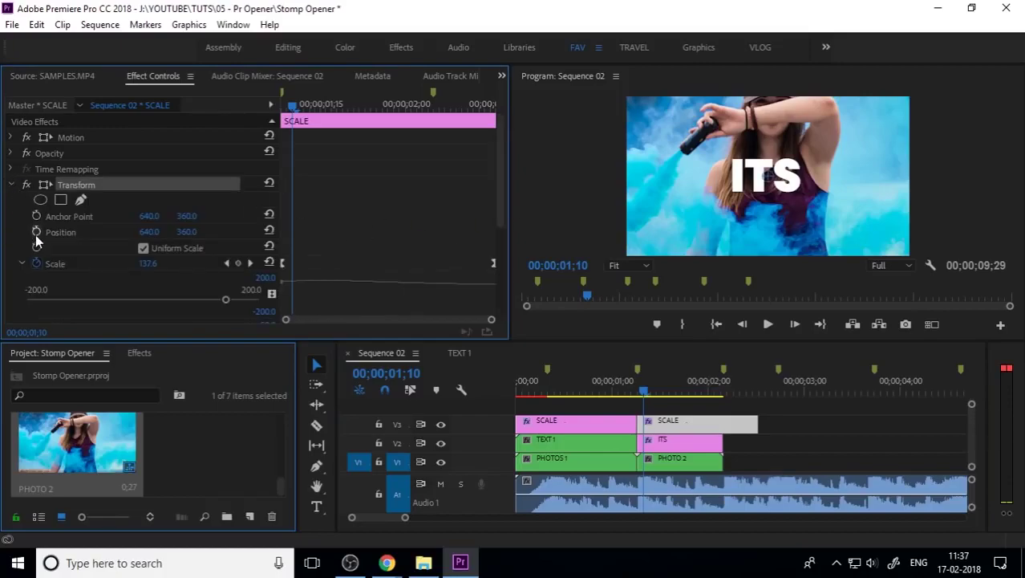
- Trim the second SCALE clip to the end of PHOTO 2 and place its last Scale keyframe at the clip's new end
drag(469, 271, 425, 266)
drag(498, 255, 499, 317)
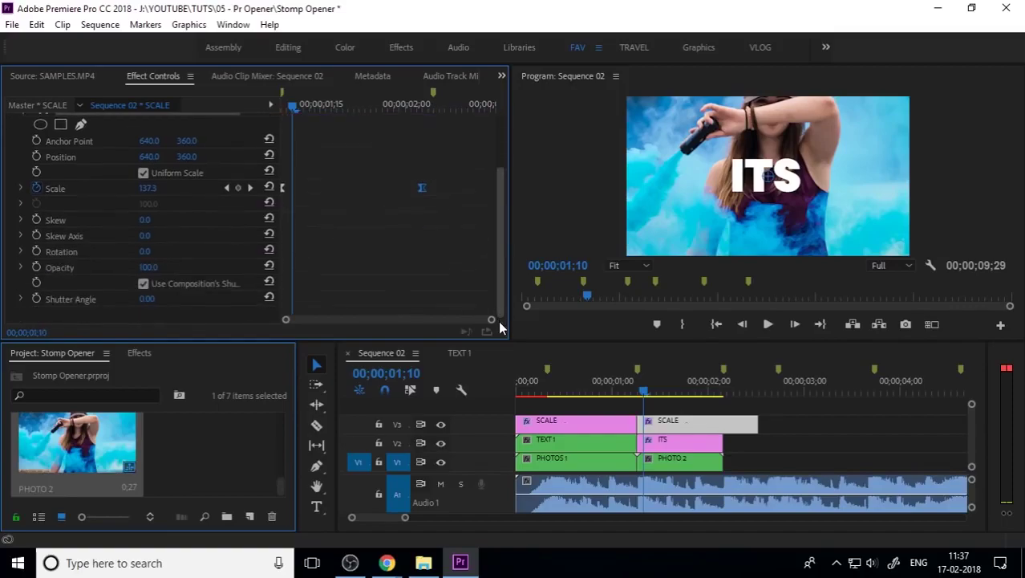
drag(766, 431, 722, 424)
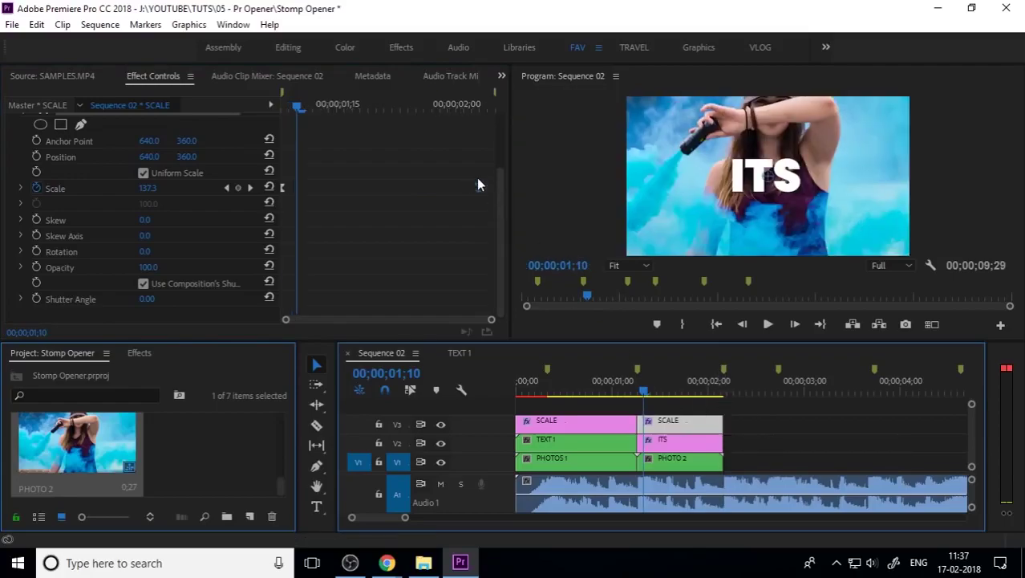
drag(478, 190, 492, 190)
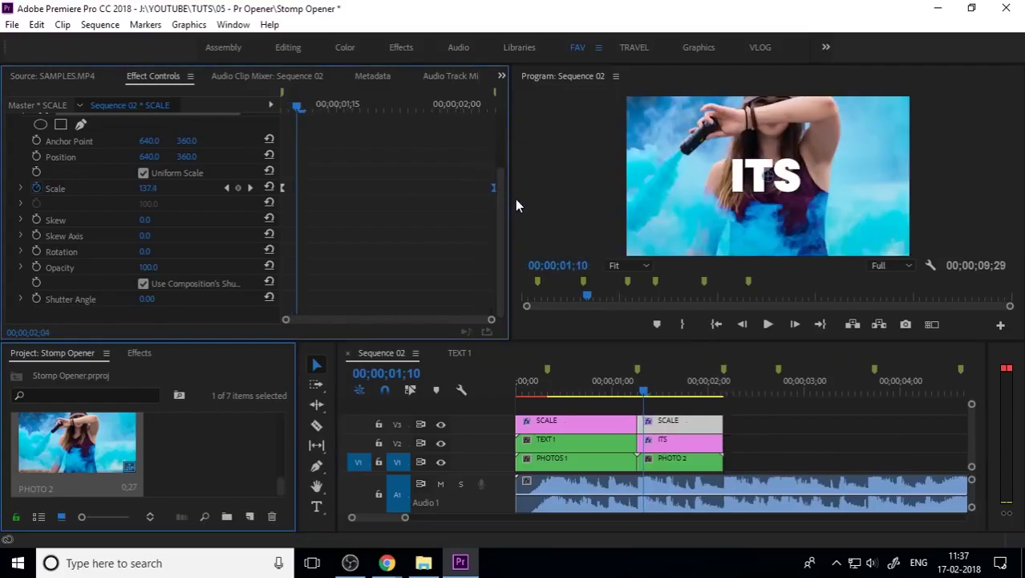
- Scrub and play Sequence 02 across the cut from TEXT 1 to ITS to review the second zoom
drag(637, 389, 718, 420)
click(682, 444)
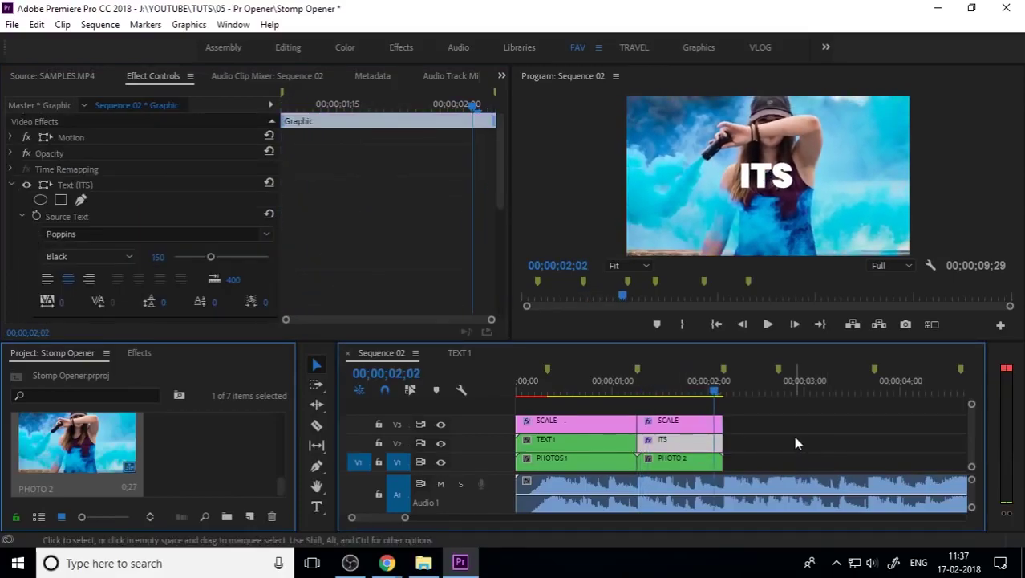
click(741, 439)
drag(703, 388, 615, 395)
key(space)
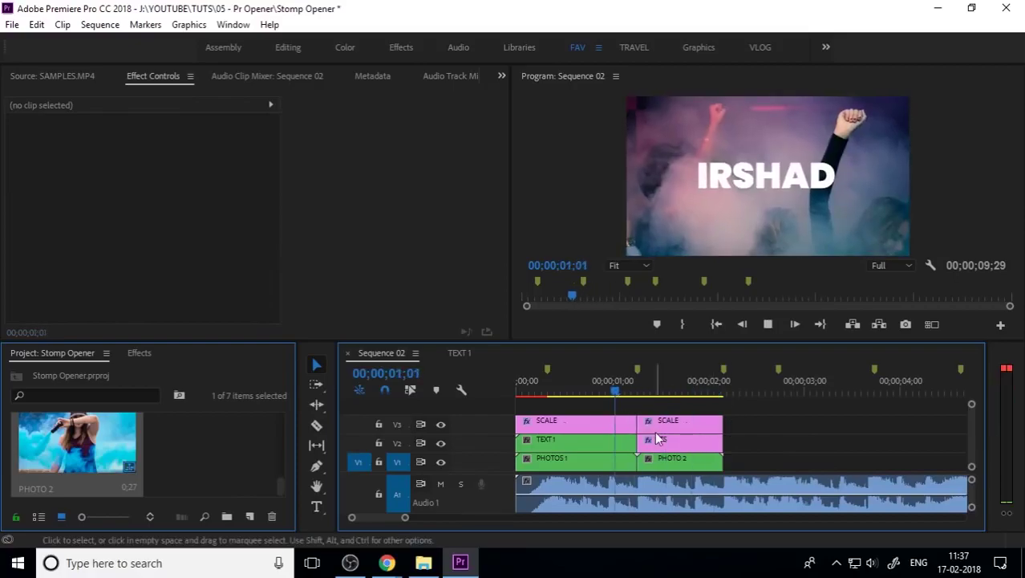
drag(673, 394, 613, 397)
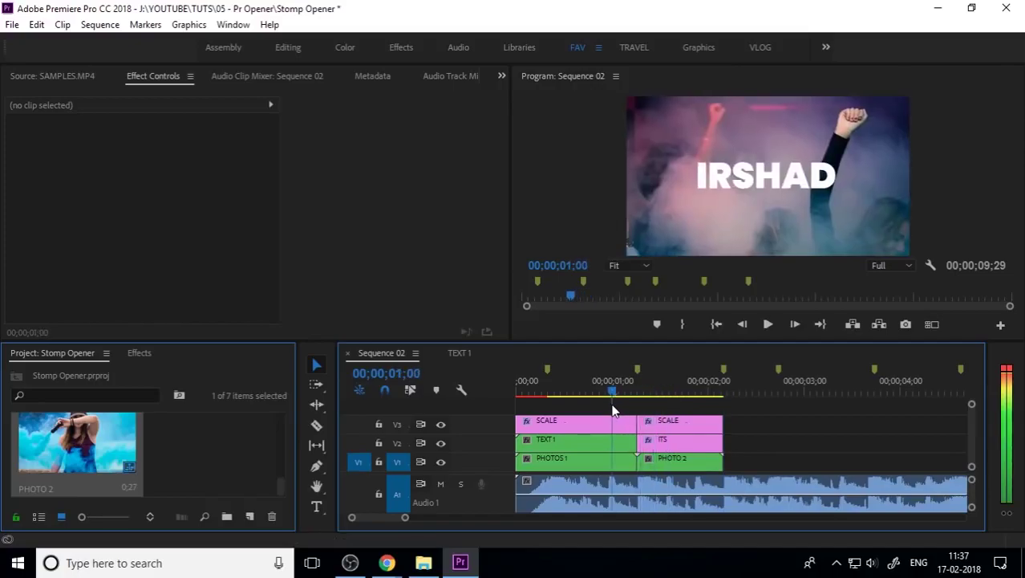
key(space)
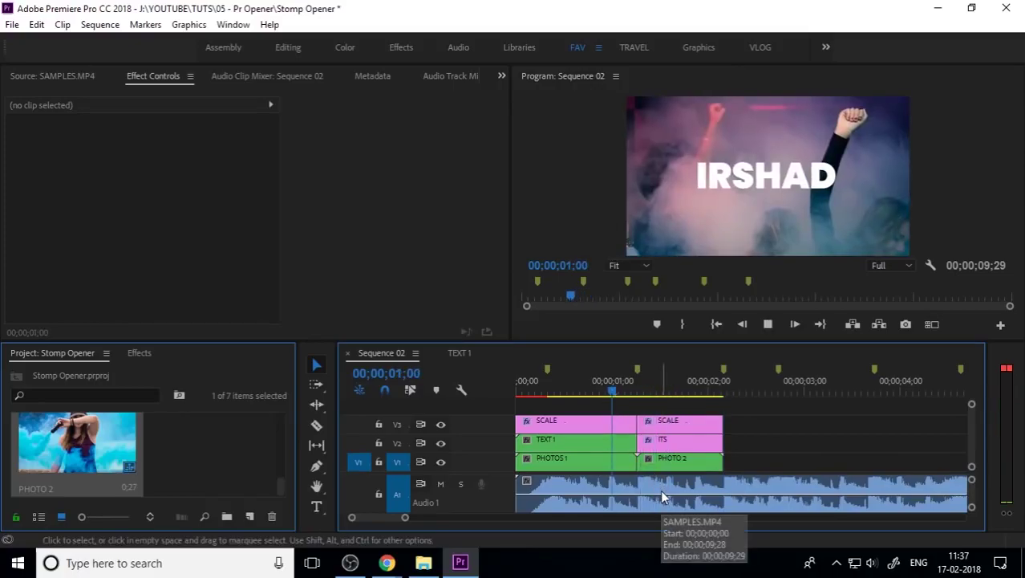
key(space)
click(674, 383)
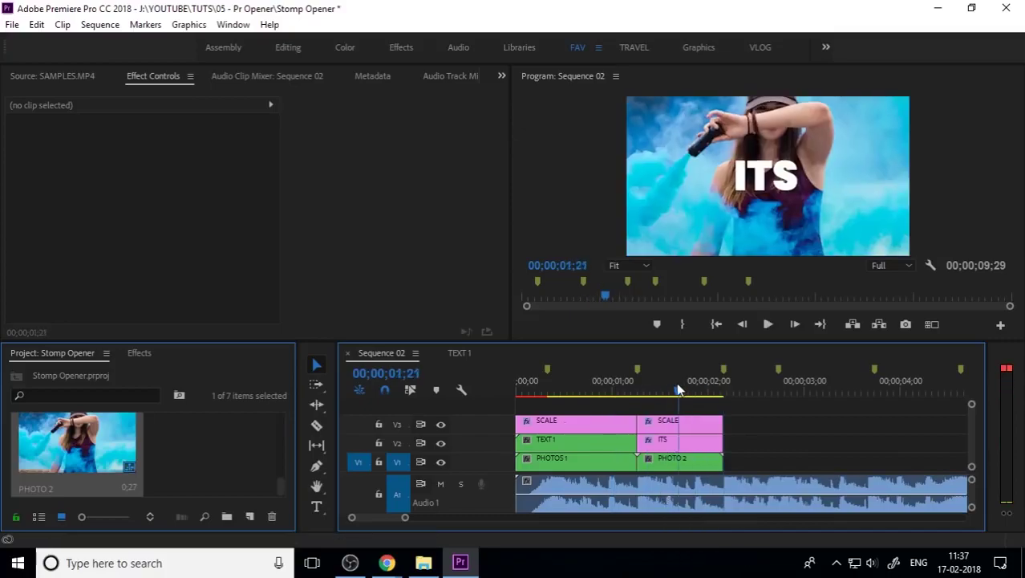
- Set the playback resolution to 1/4 and replay the cut into the ITS clip
click(906, 265)
click(900, 315)
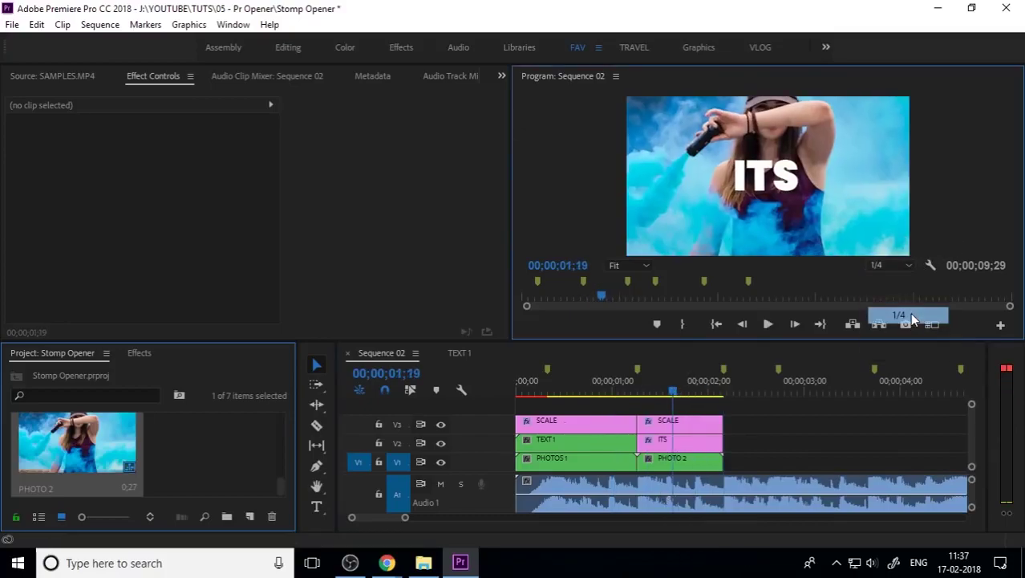
drag(672, 396, 620, 401)
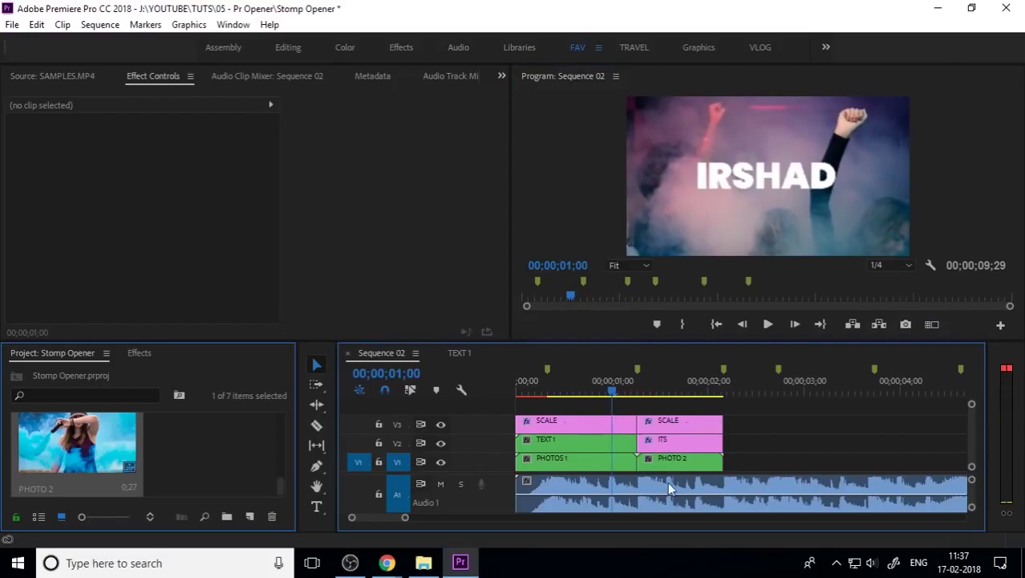
key(space)
drag(691, 393, 666, 393)
click(672, 395)
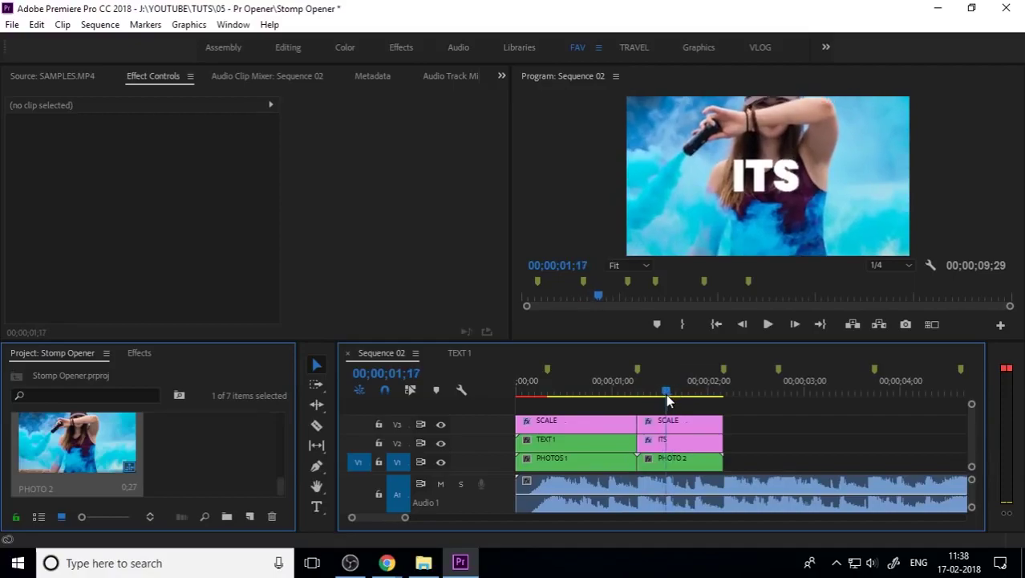
click(677, 447)
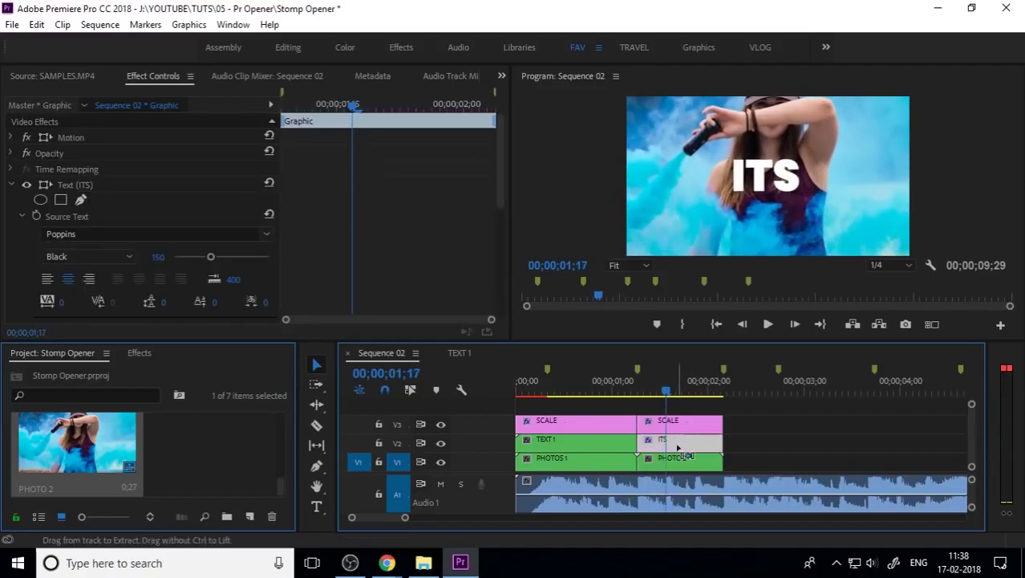
- Split the ITS text clip on V2 into three pieces with cuts at 00;00;01;17 and 00;00;01;26
key(ctrl+k)
drag(667, 390, 694, 395)
click(705, 440)
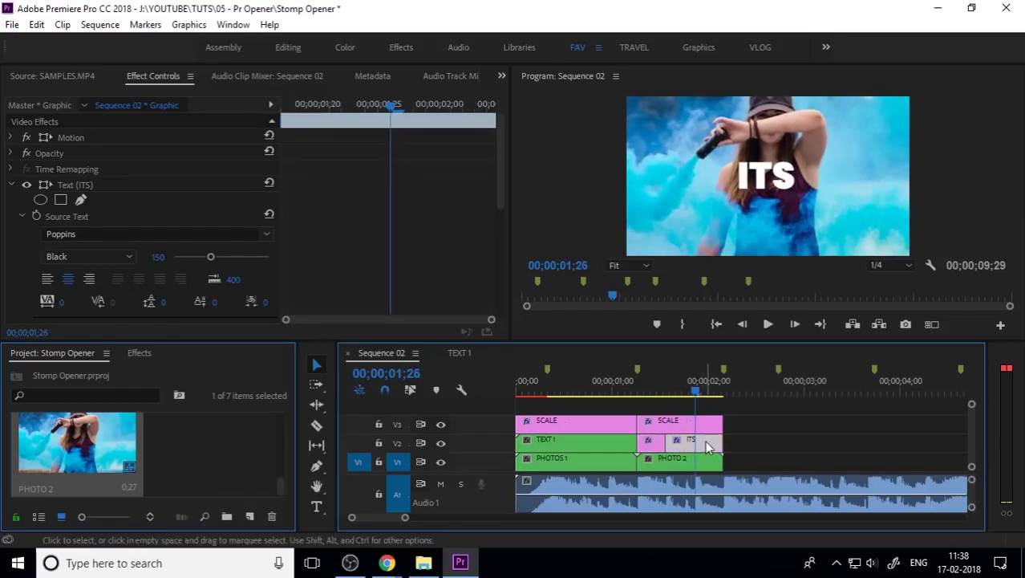
key(ctrl+k)
- Replace the text in the three pieces of the ITS clip with FILM, MAKING and MOTION, in that order
drag(693, 396, 647, 390)
click(652, 447)
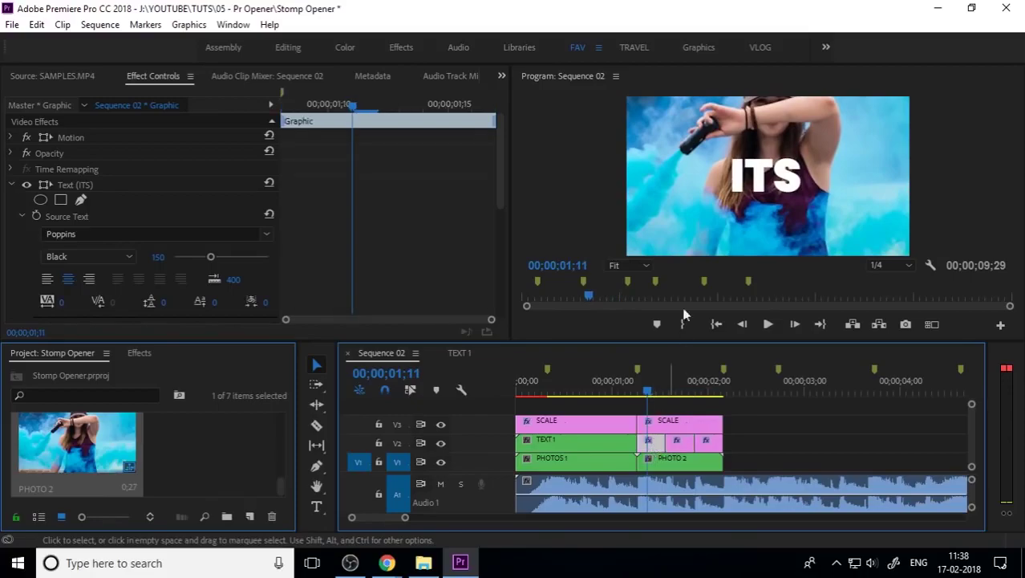
click(316, 505)
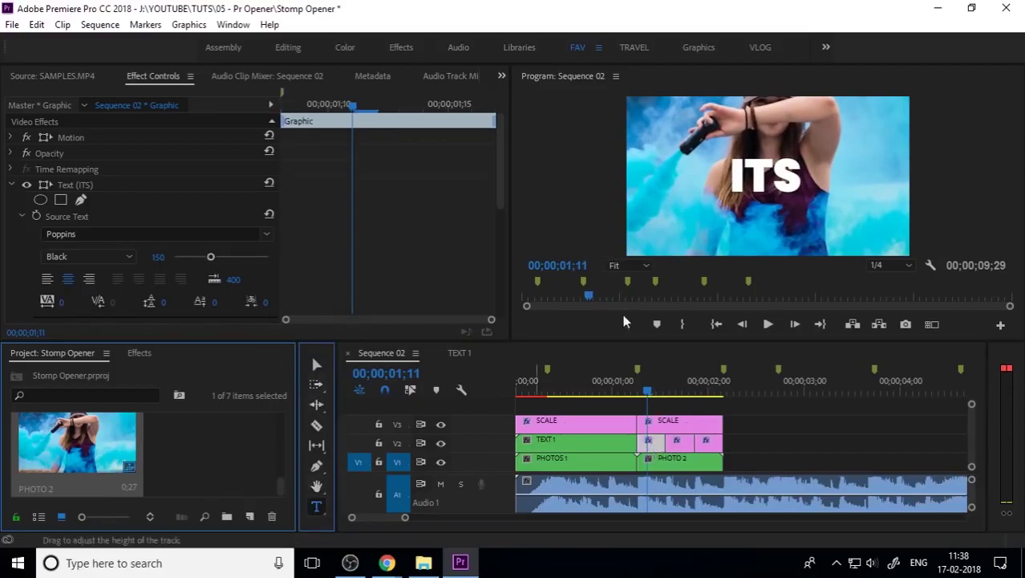
click(756, 170)
double_click(757, 169)
text(A)
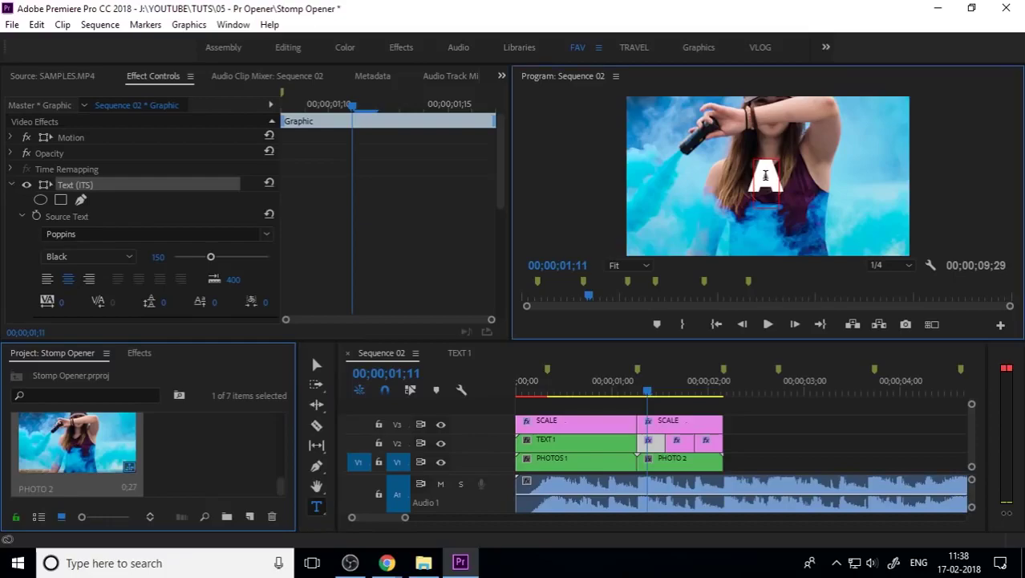
key(Down)
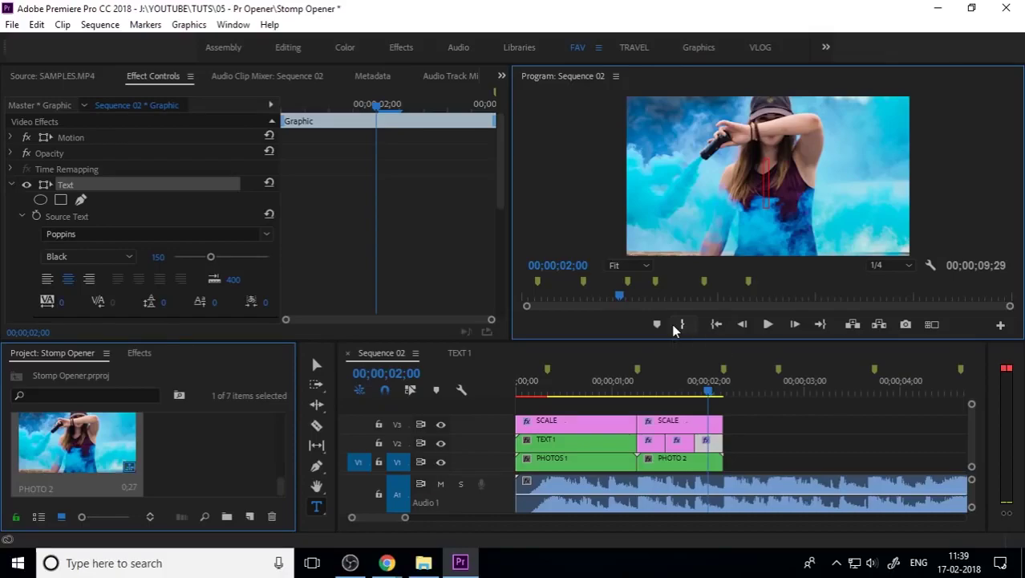
text(MOTION)
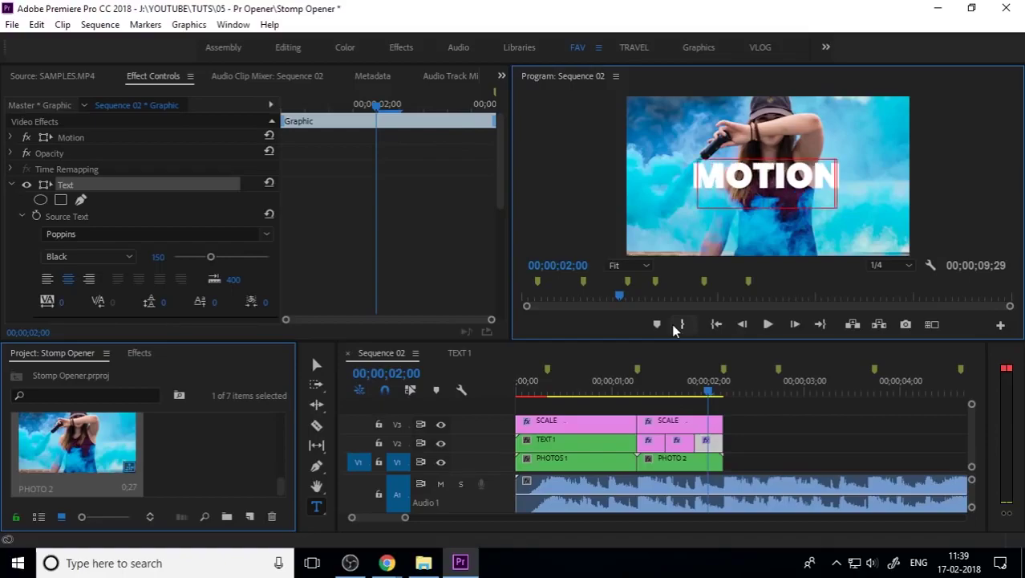
click(316, 364)
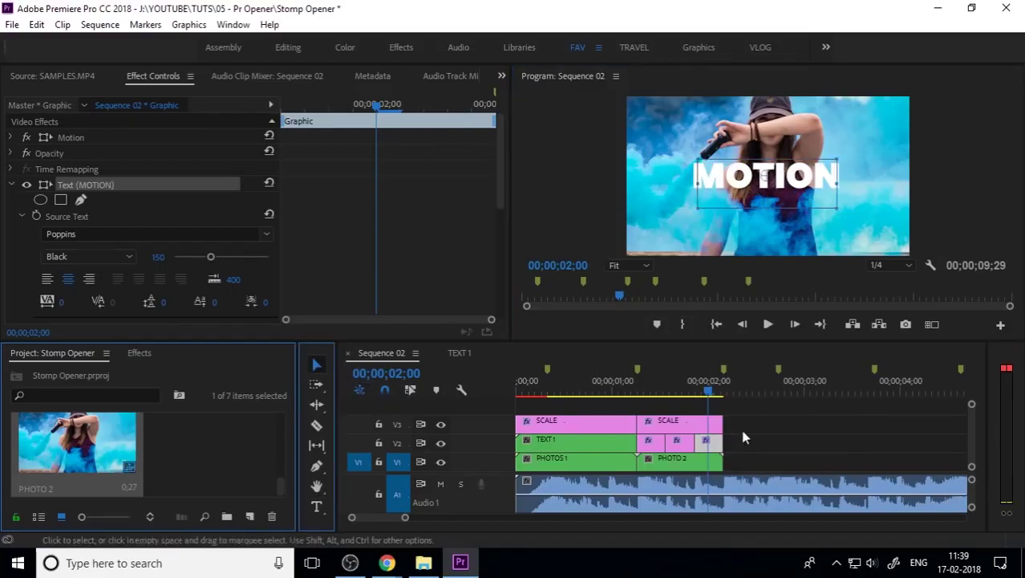
- Play Sequence 02 from the start and scrub through the second SCALE clip to review the word changes
click(718, 411)
drag(709, 388, 453, 404)
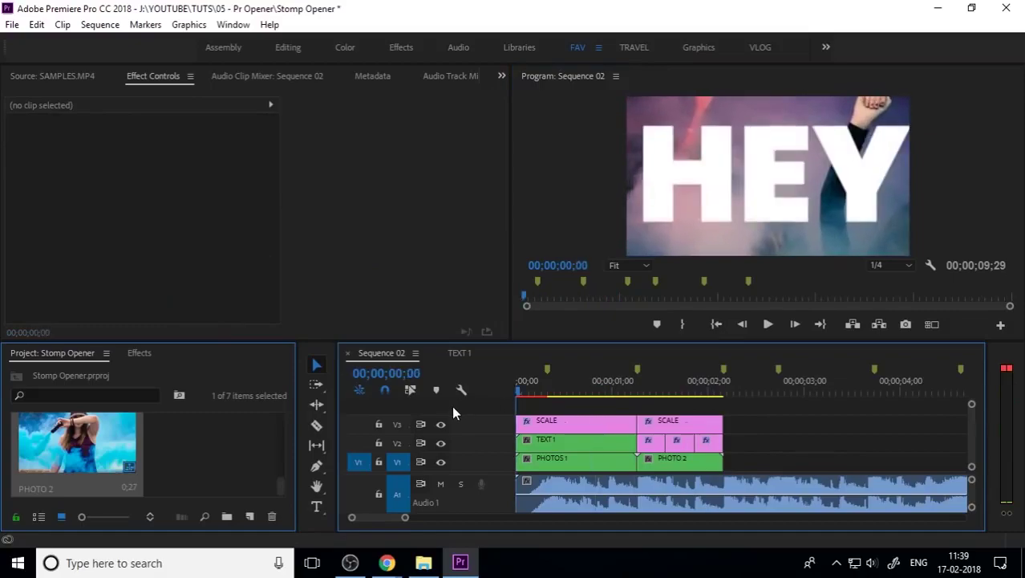
key(space)
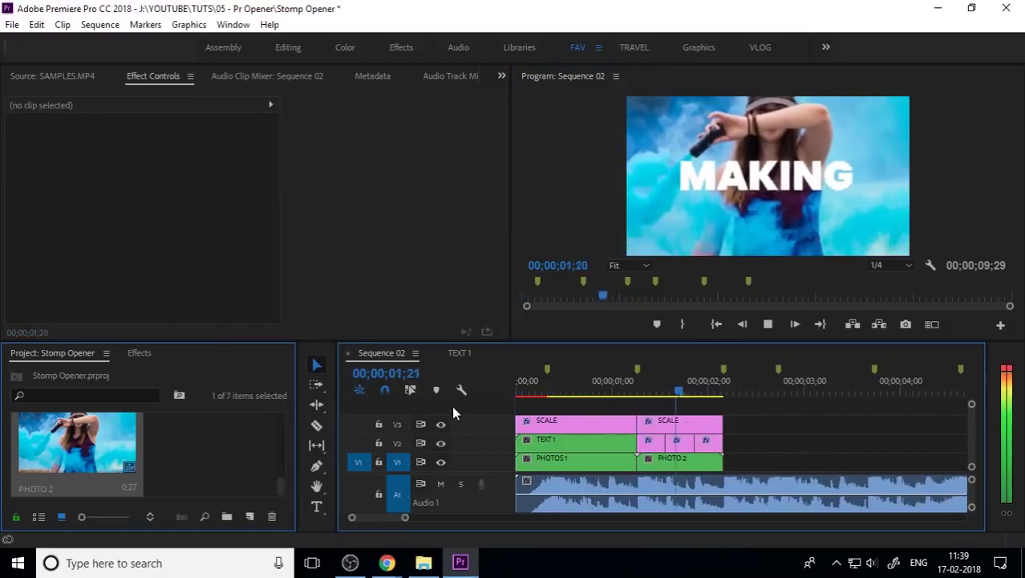
key(space)
drag(608, 386, 525, 432)
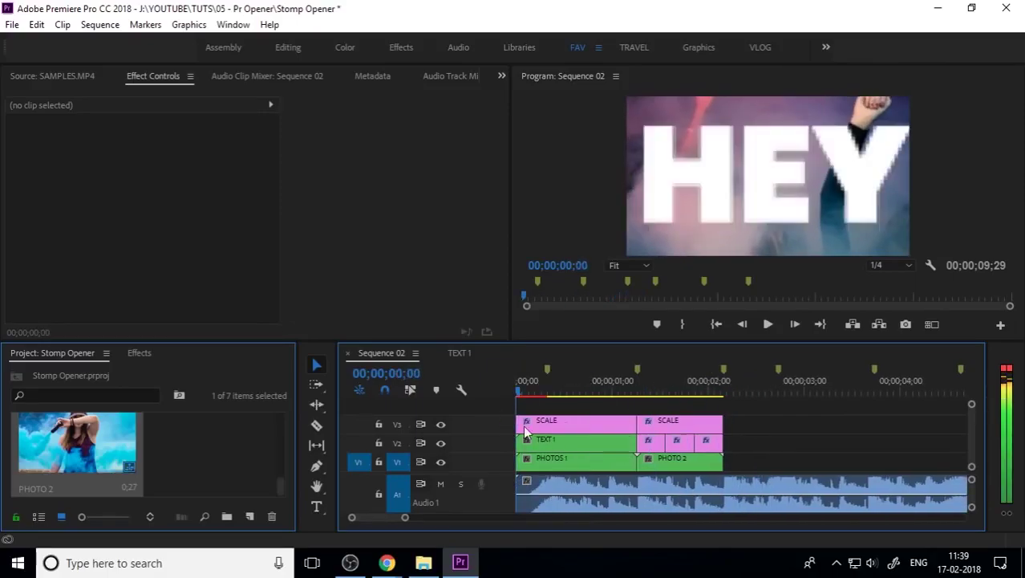
key(space)
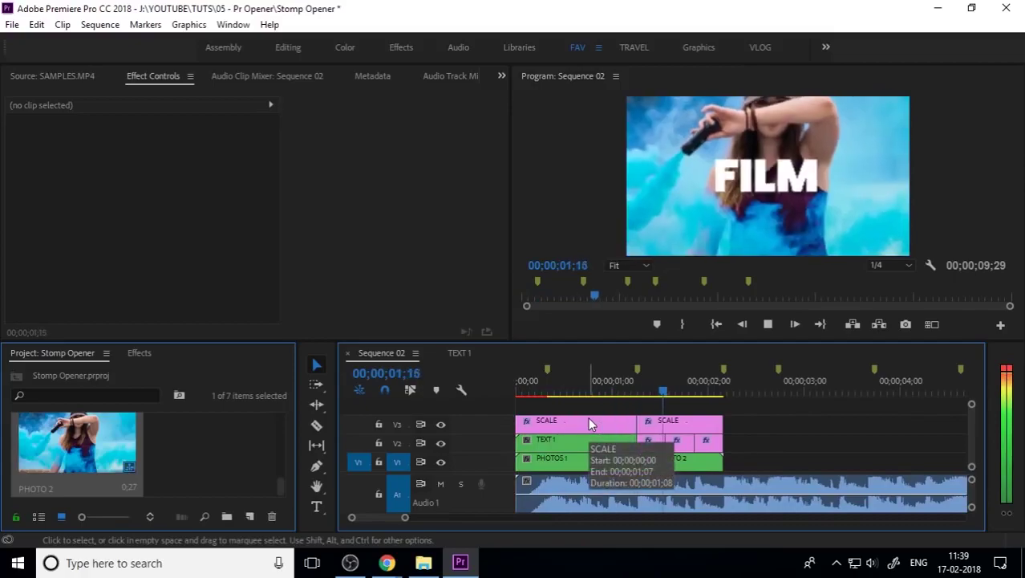
click(629, 394)
drag(630, 396, 644, 421)
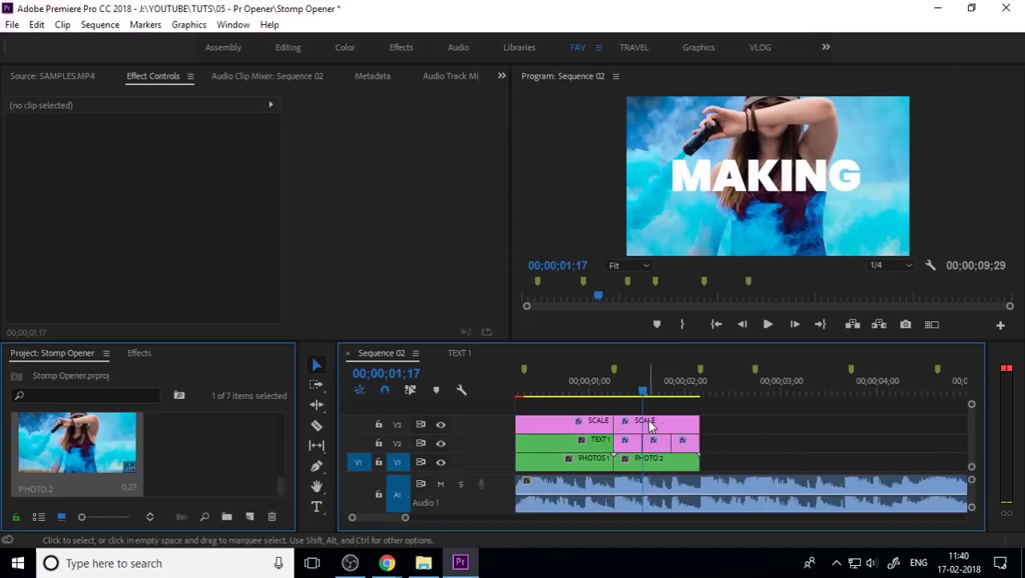
click(650, 425)
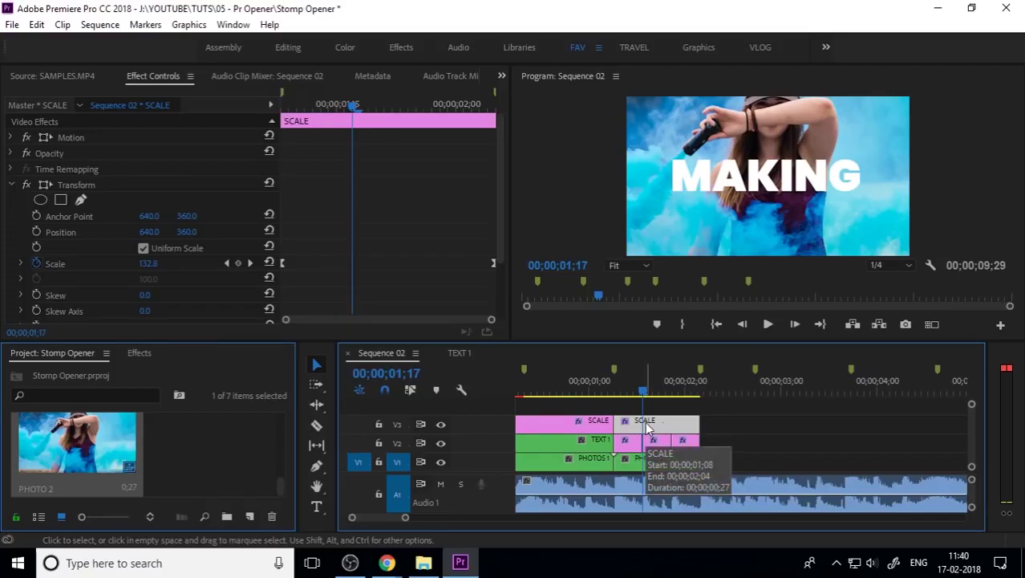
key(space)
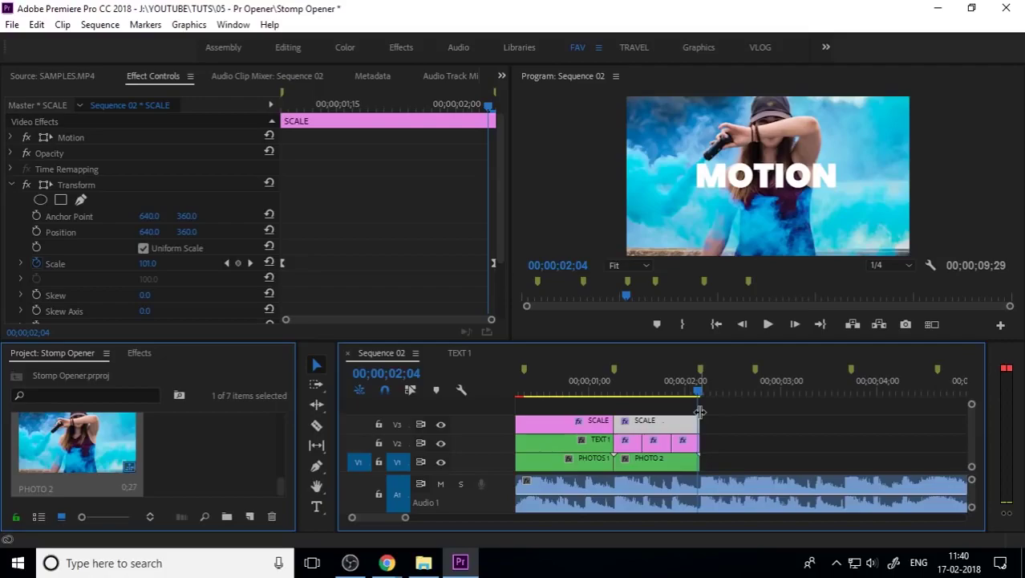
click(250, 516)
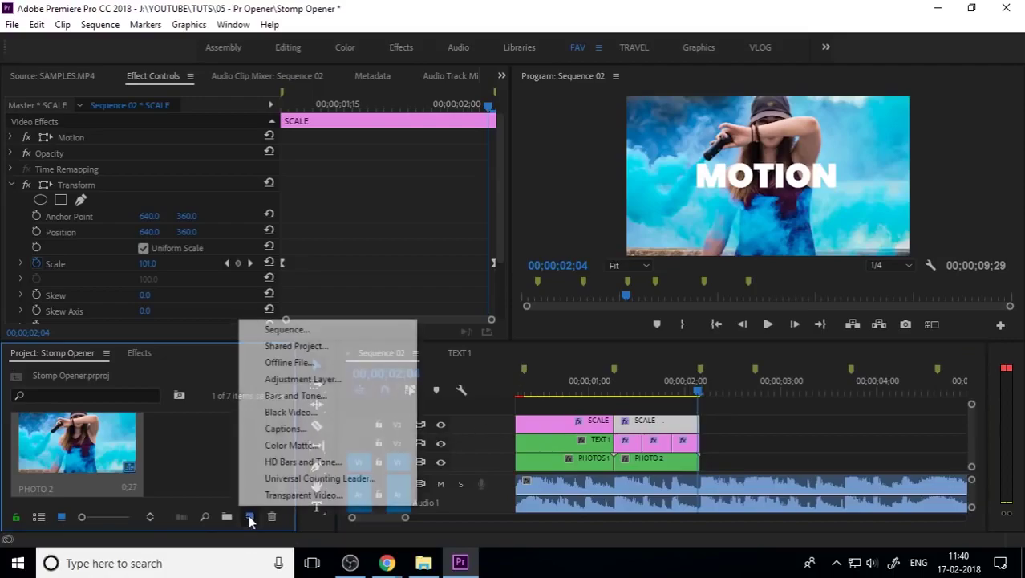
click(314, 380)
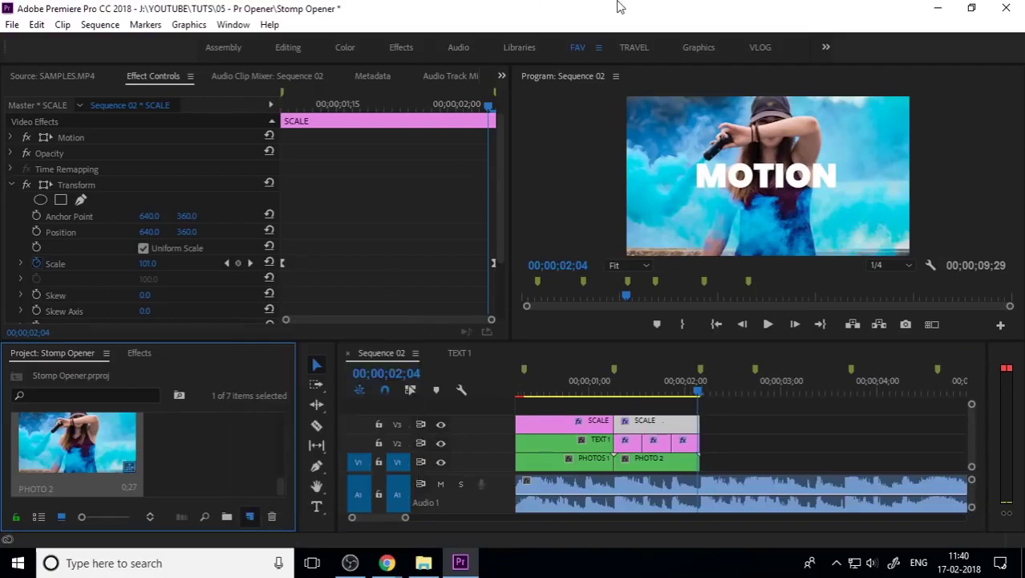
click(691, 393)
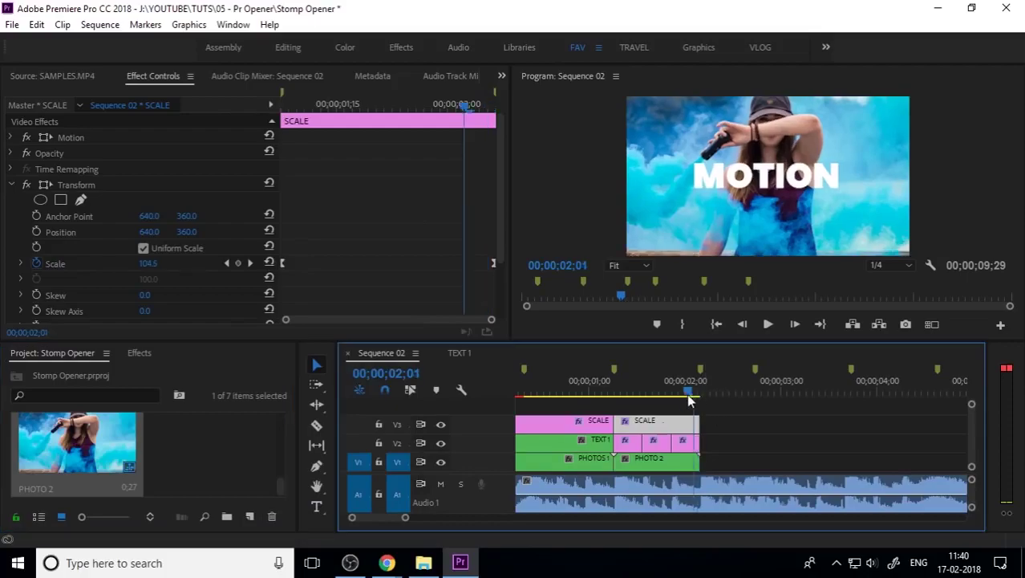
key(j)
drag(735, 393, 688, 391)
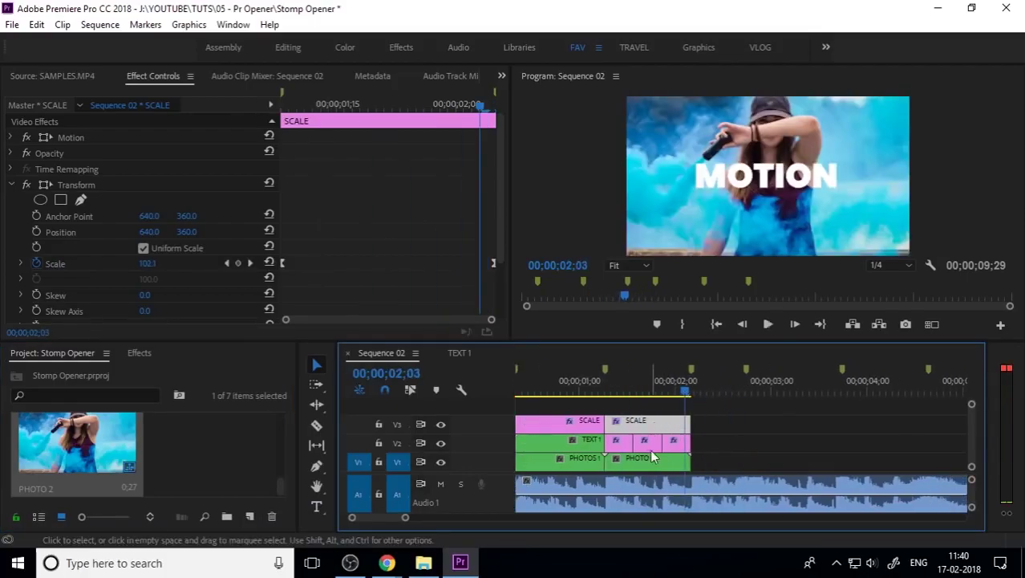
- Nest the three text pieces above PHOTO 2 into a sequence named TEXT 2
drag(706, 447, 615, 440)
right_click(616, 441)
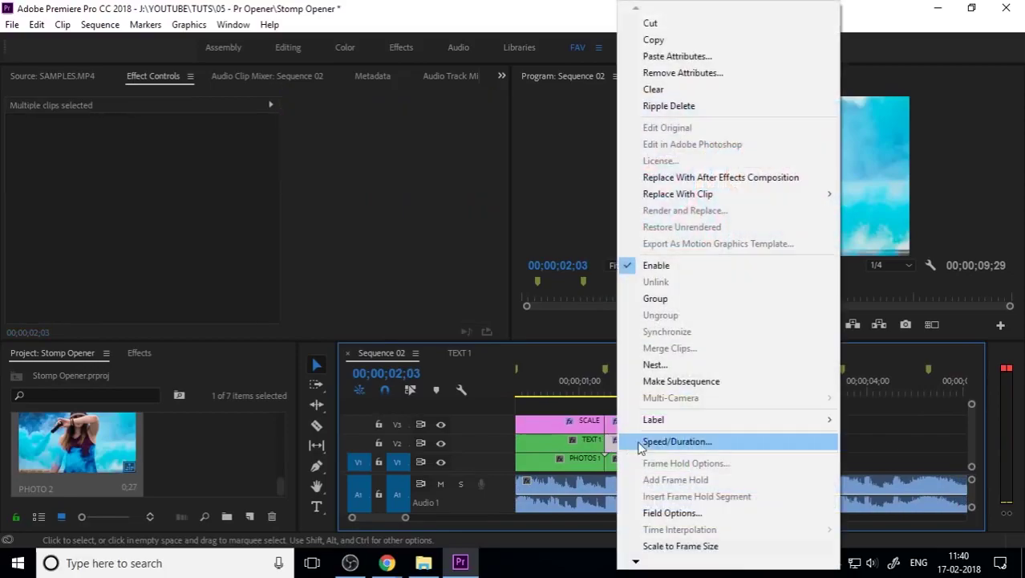
click(681, 366)
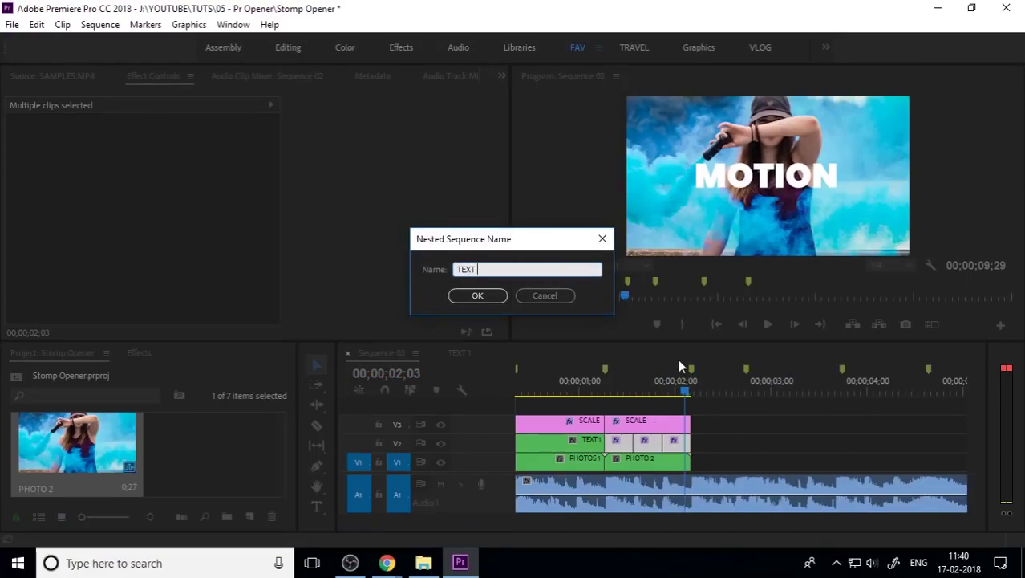
text(2)
key(Return)
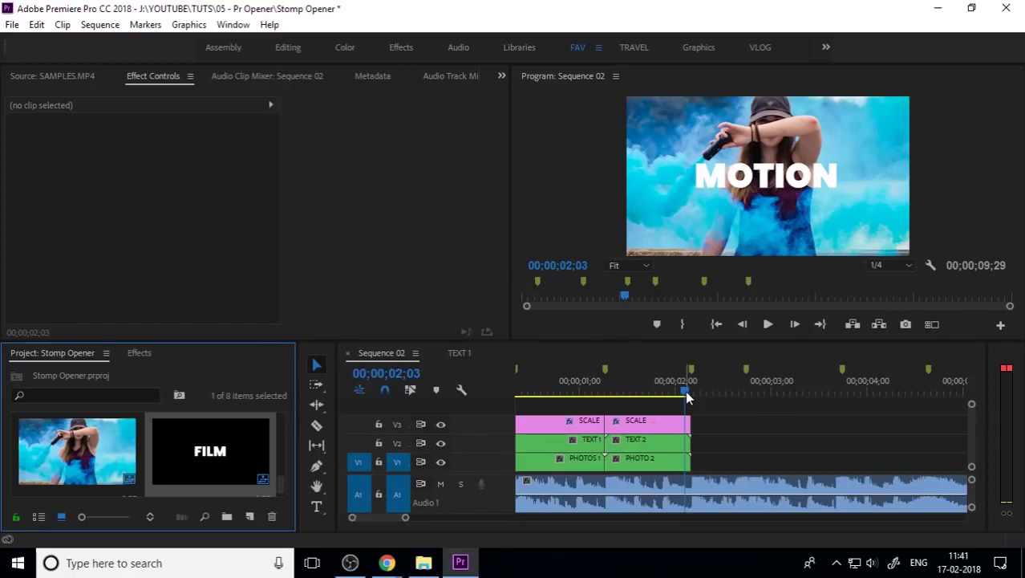
- Place 6.jpg from the PHOTOS bin on V1 directly after PHOTO 2, at 00;00;02;04, and close the bin
drag(688, 390, 686, 419)
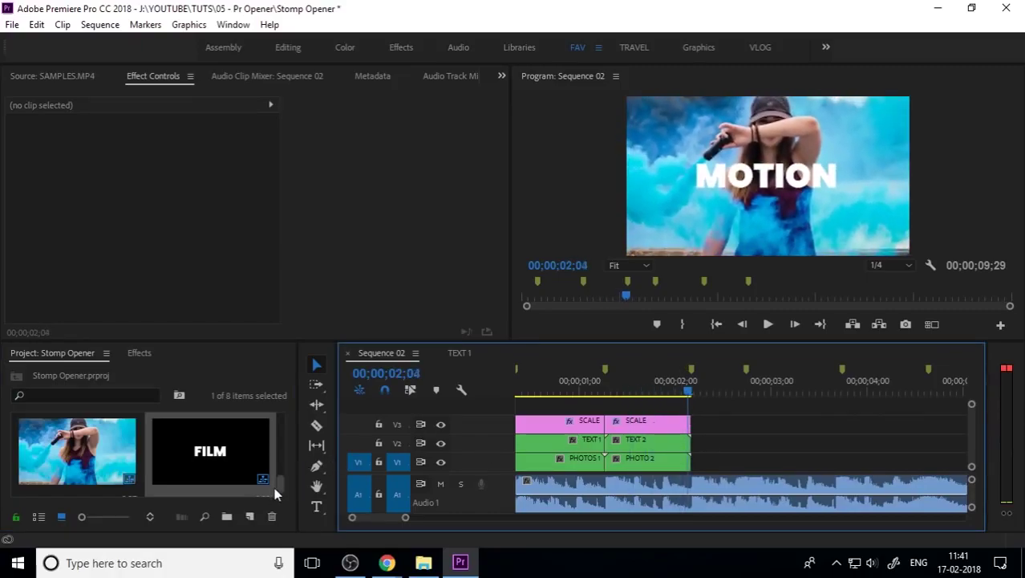
double_click(81, 467)
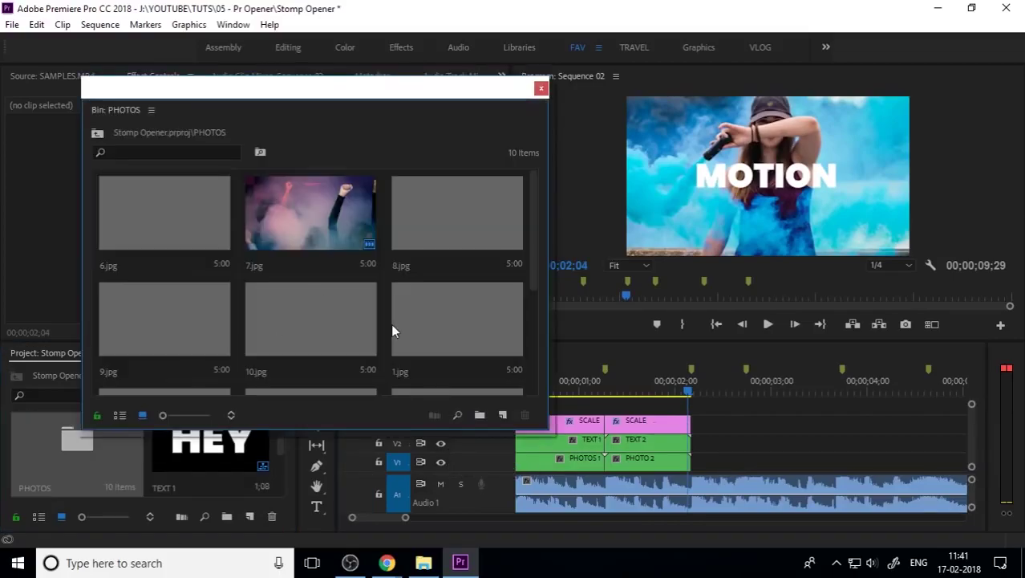
scroll(430, 315, down, 2)
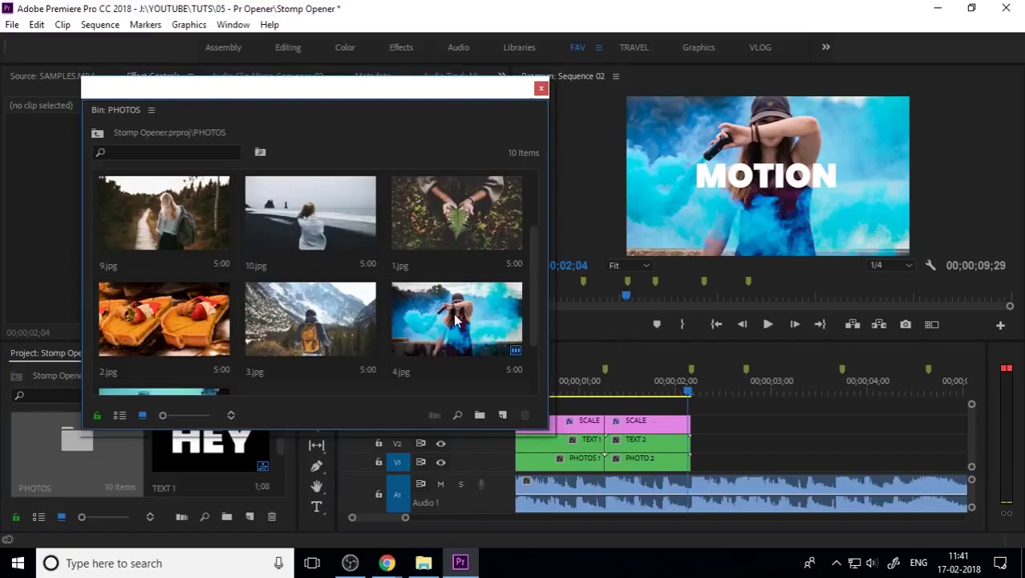
scroll(441, 318, down, 2)
scroll(372, 365, up, 4)
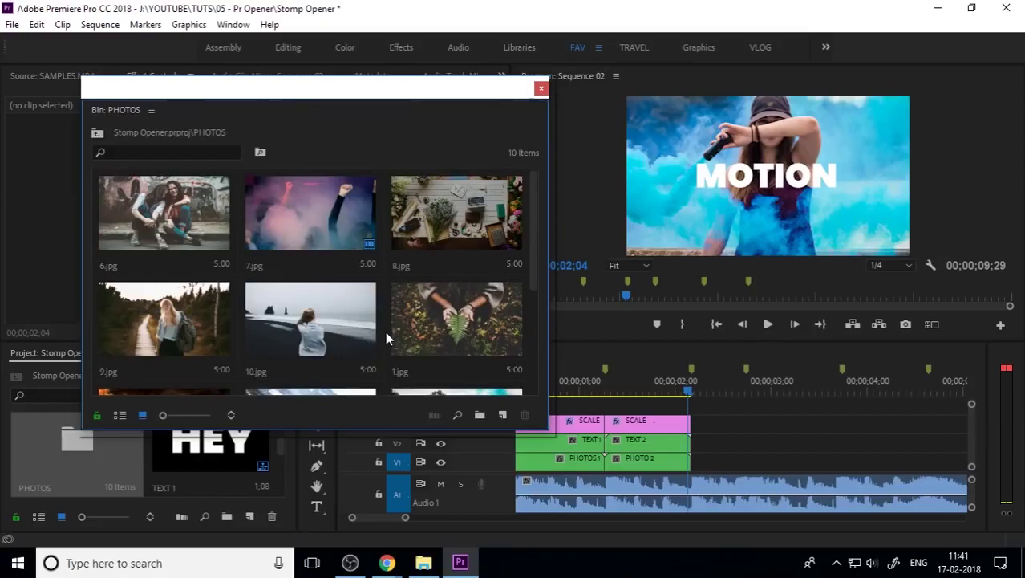
click(171, 239)
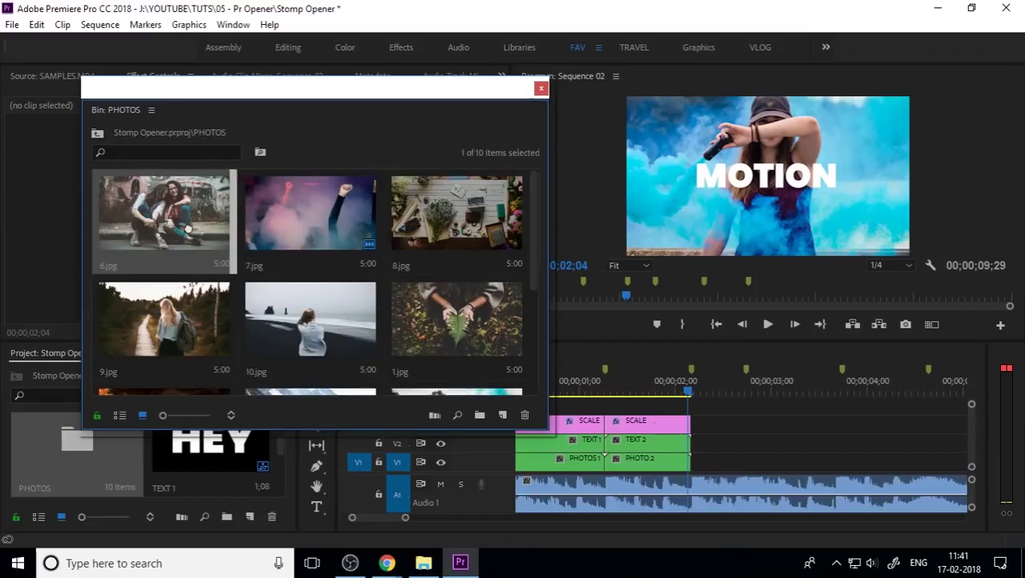
drag(738, 398, 703, 458)
click(542, 89)
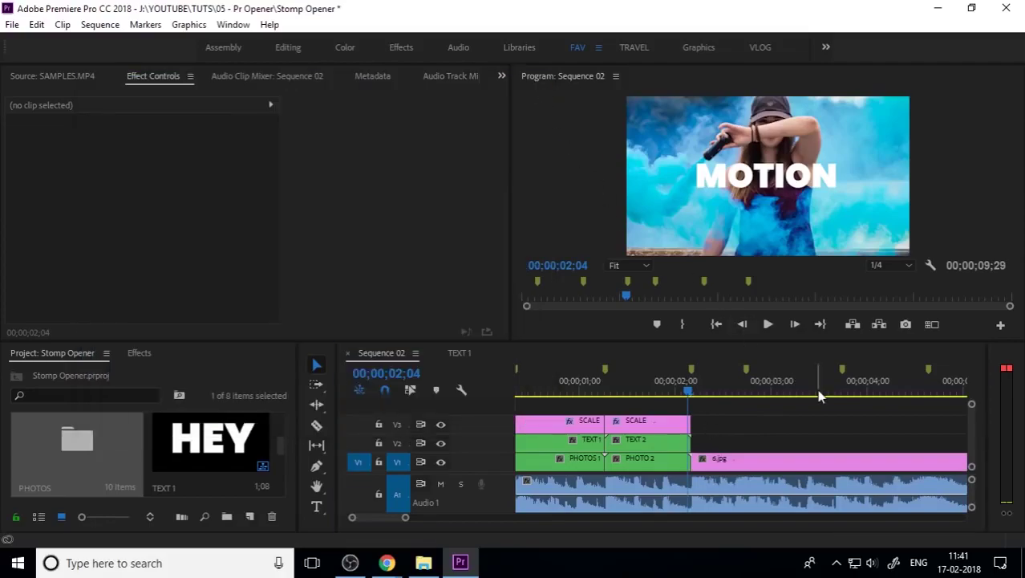
- Trim the end of the 6.jpg clip back to the next beat marker
click(732, 377)
key(minus)
drag(844, 460, 648, 460)
key(equal)
key(equal)
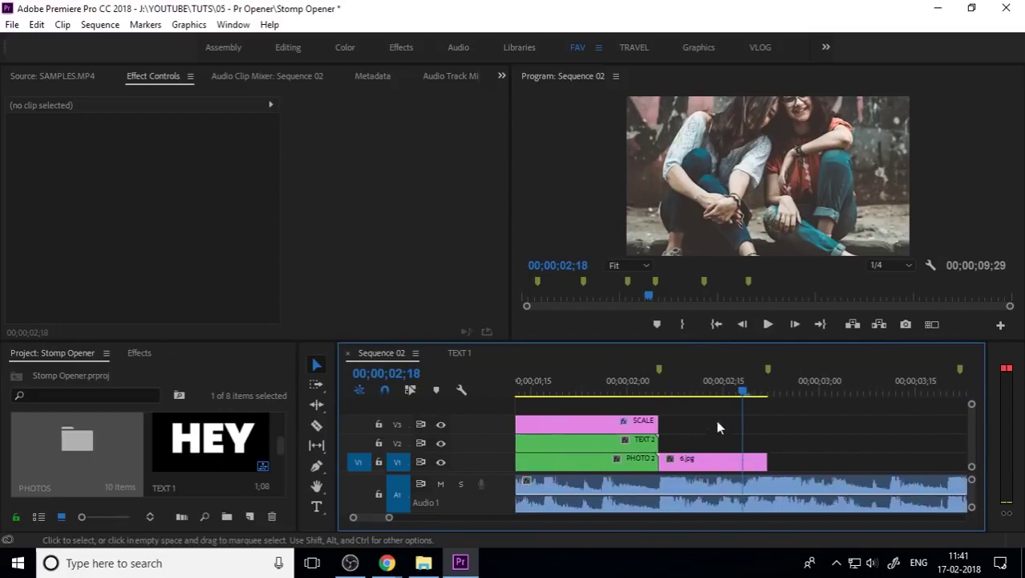
- Apply Scale to Frame Size to 4.jpg inside the PHOTO 2 nest, then return to Sequence 02
drag(642, 391, 690, 391)
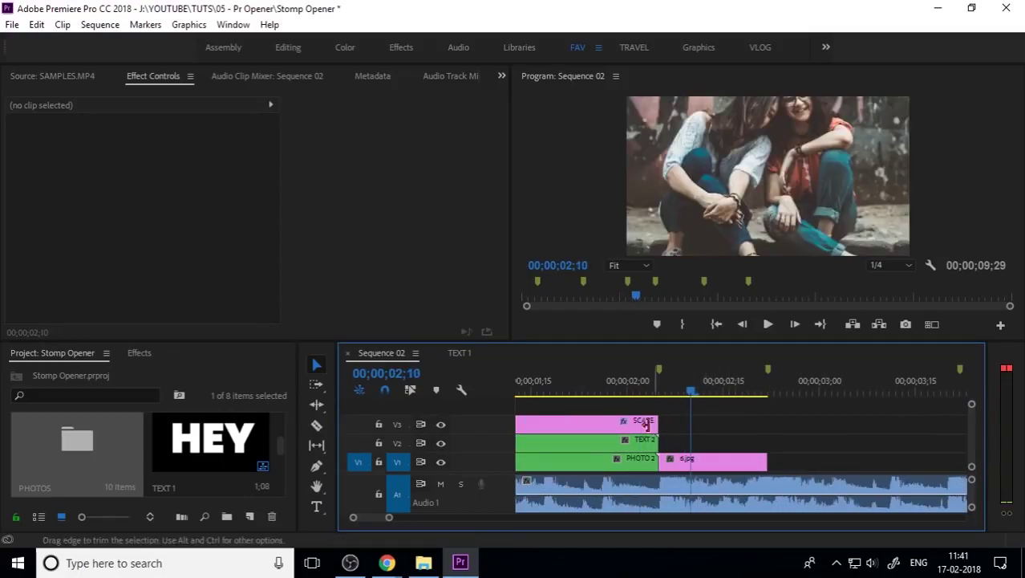
click(609, 391)
double_click(608, 461)
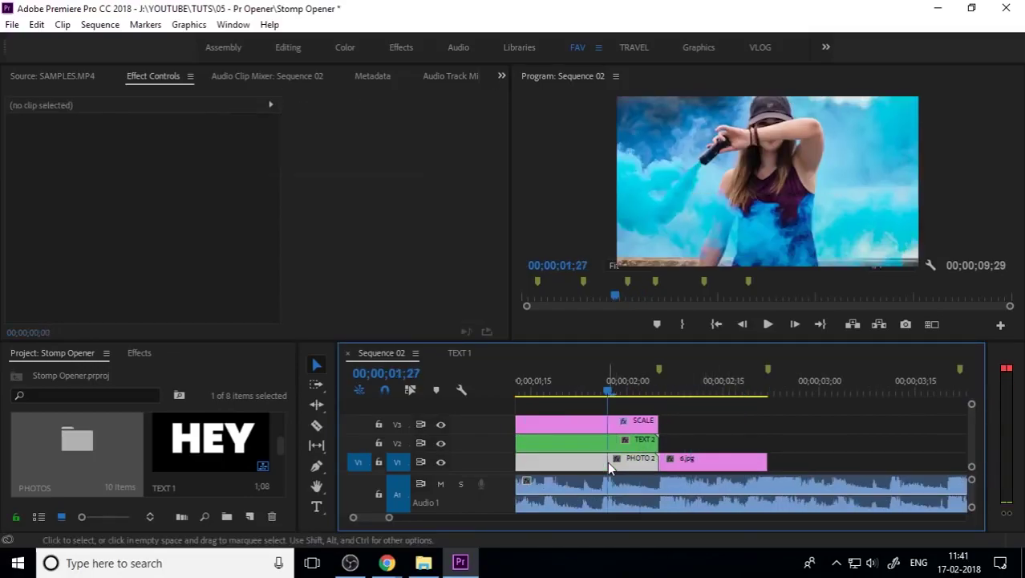
right_click(546, 444)
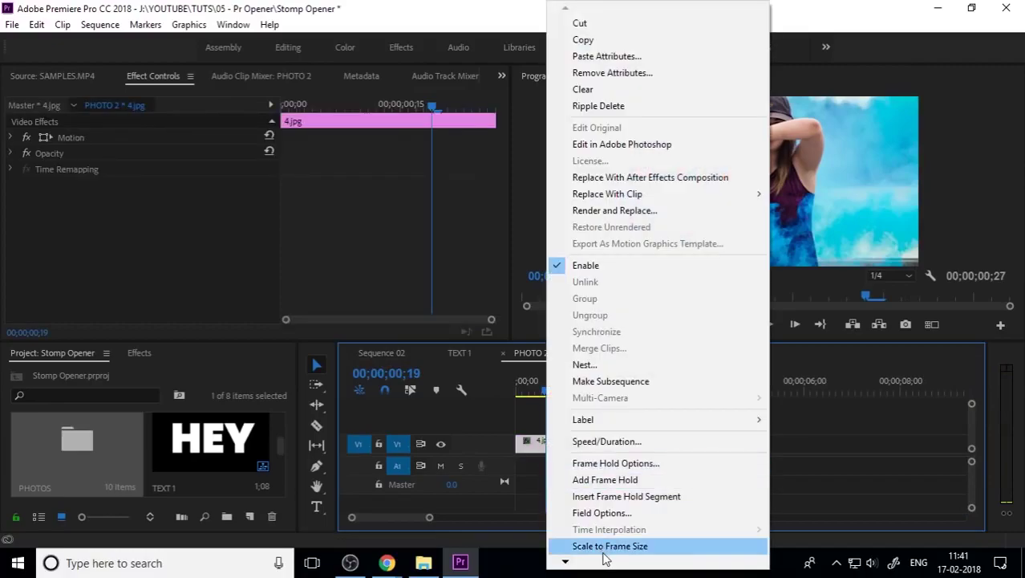
click(604, 545)
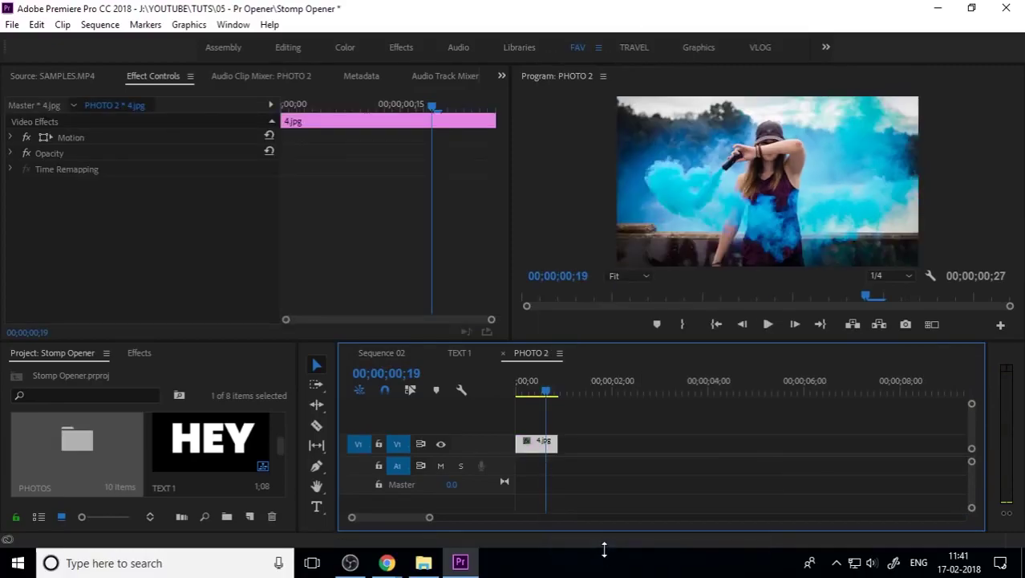
click(504, 353)
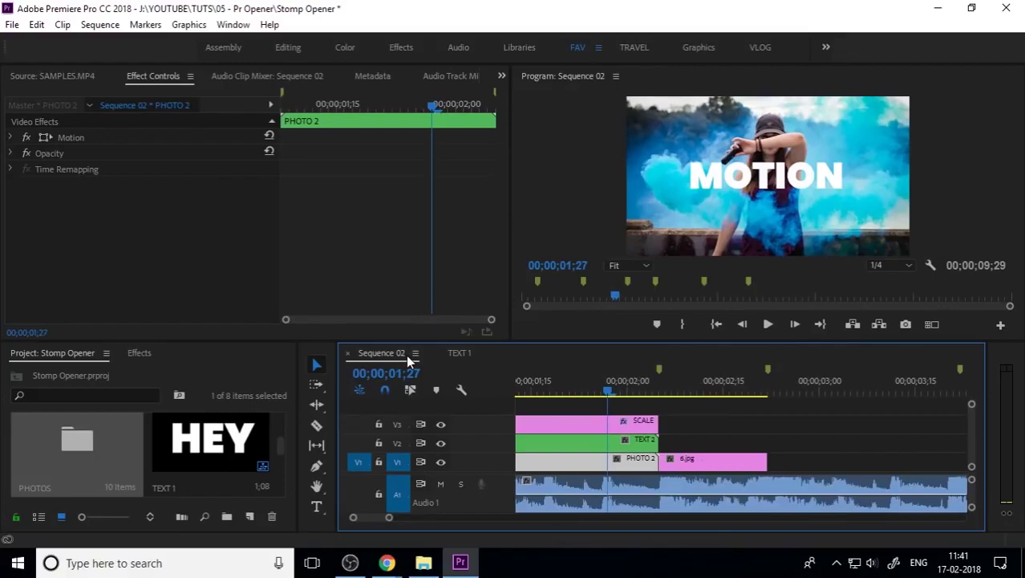
- Scrub Sequence 02 through PHOTO 2 and into 6.jpg to review the rescaled photo and the cut
click(622, 390)
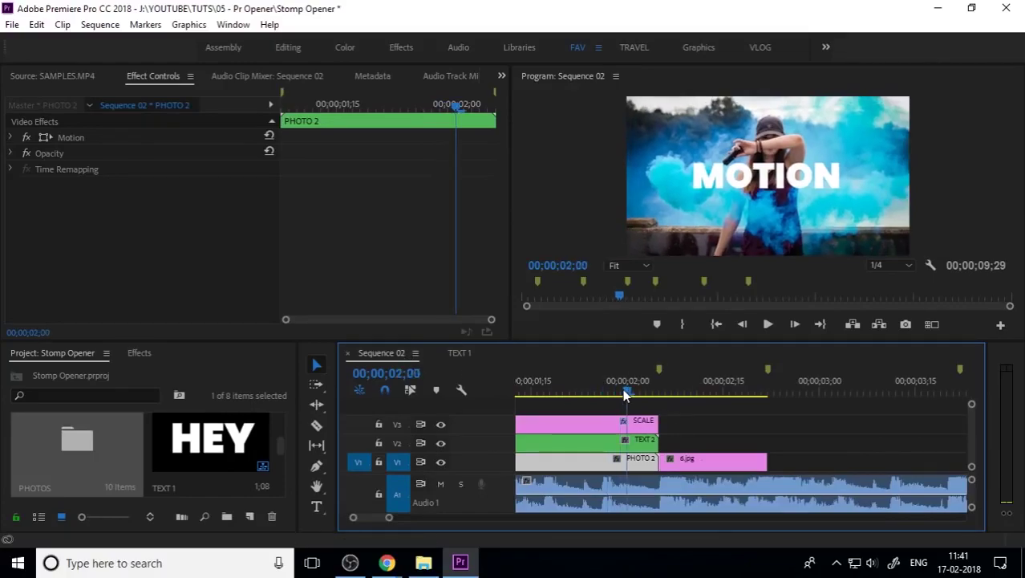
key(minus)
click(602, 392)
drag(602, 389, 709, 407)
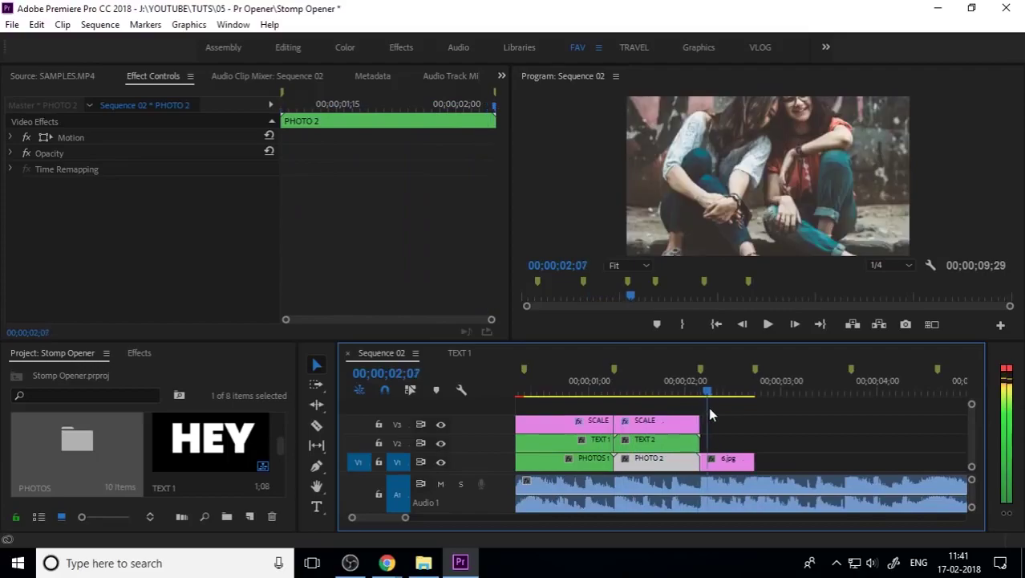
- Apply Scale to Frame Size to the 6.jpg clip and nest it as PHOTOS 3
click(734, 461)
right_click(734, 461)
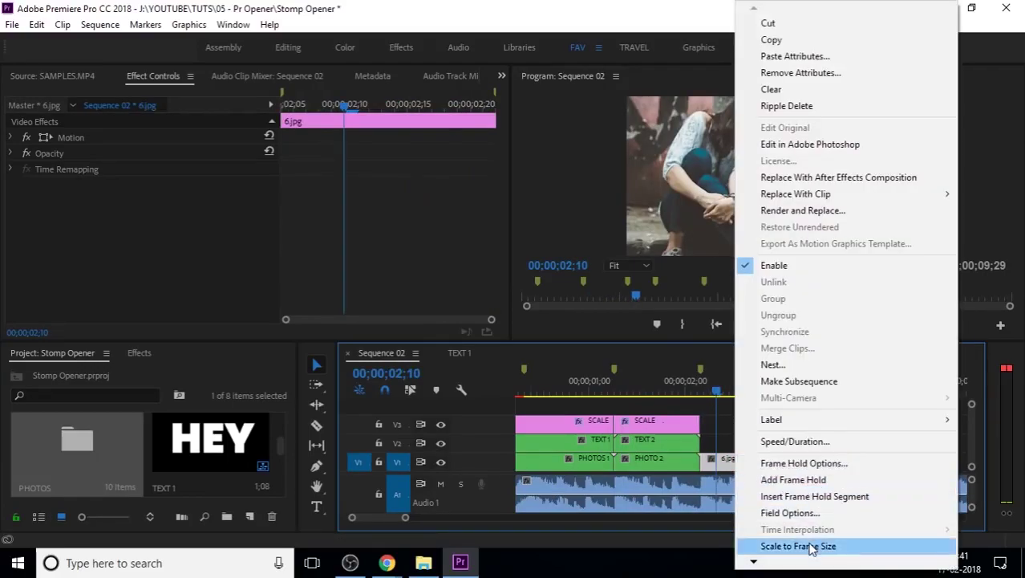
click(812, 548)
right_click(722, 458)
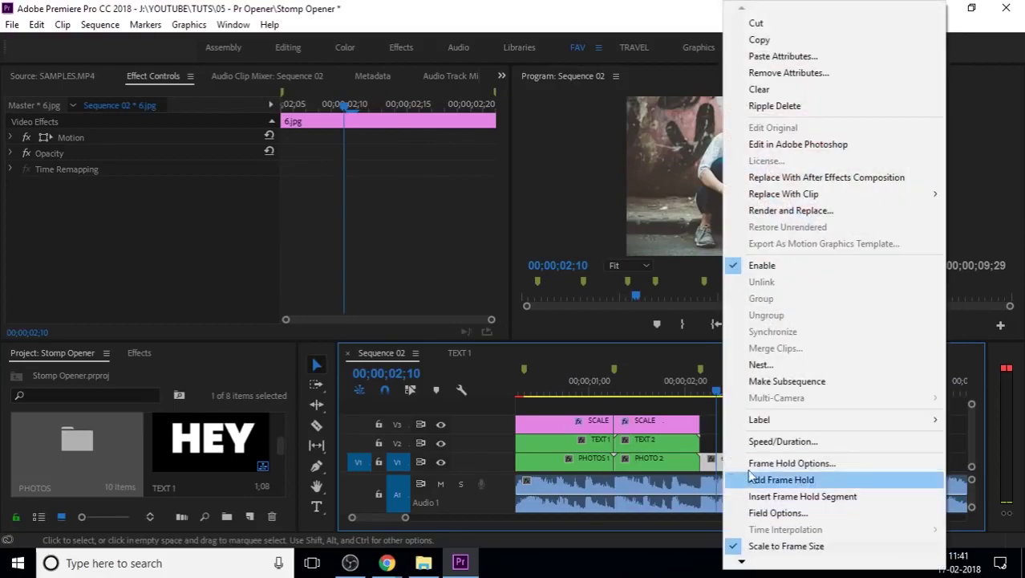
click(760, 364)
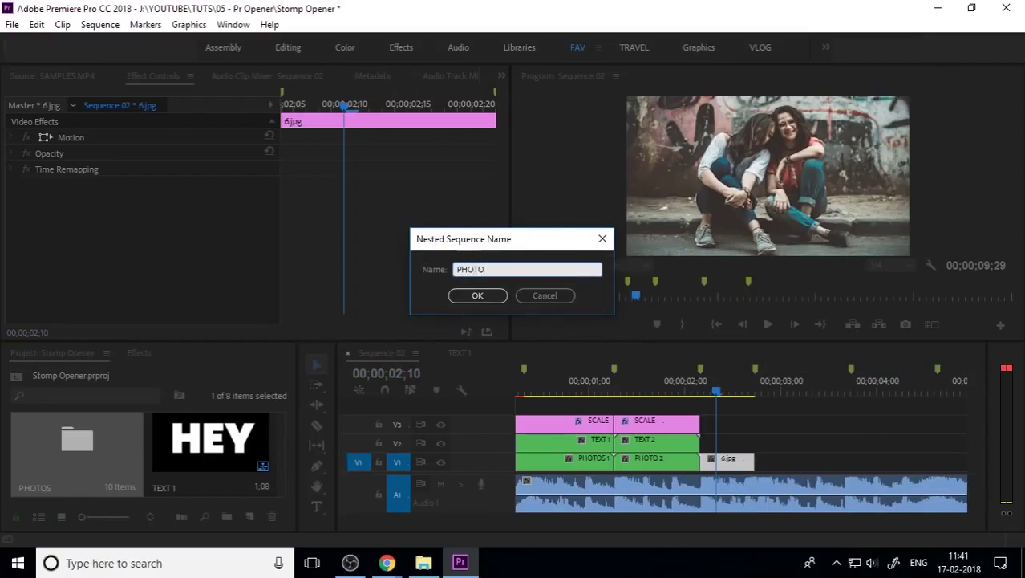
key(Return)
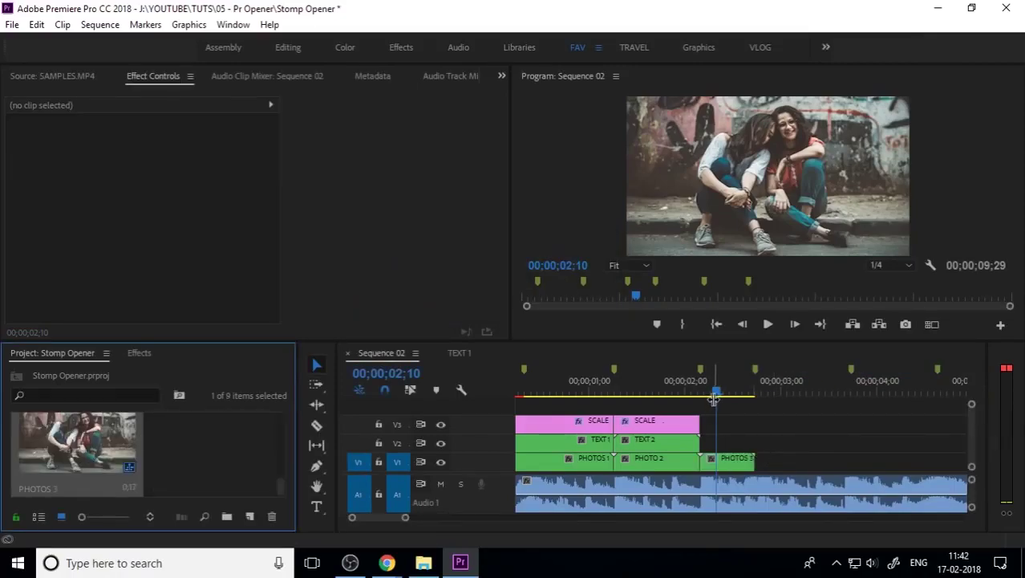
- Copy the ITS text clip from the TEXT 1 sequence and place it on V2 above PHOTOS 3 in Sequence 02
click(461, 353)
drag(628, 441, 634, 445)
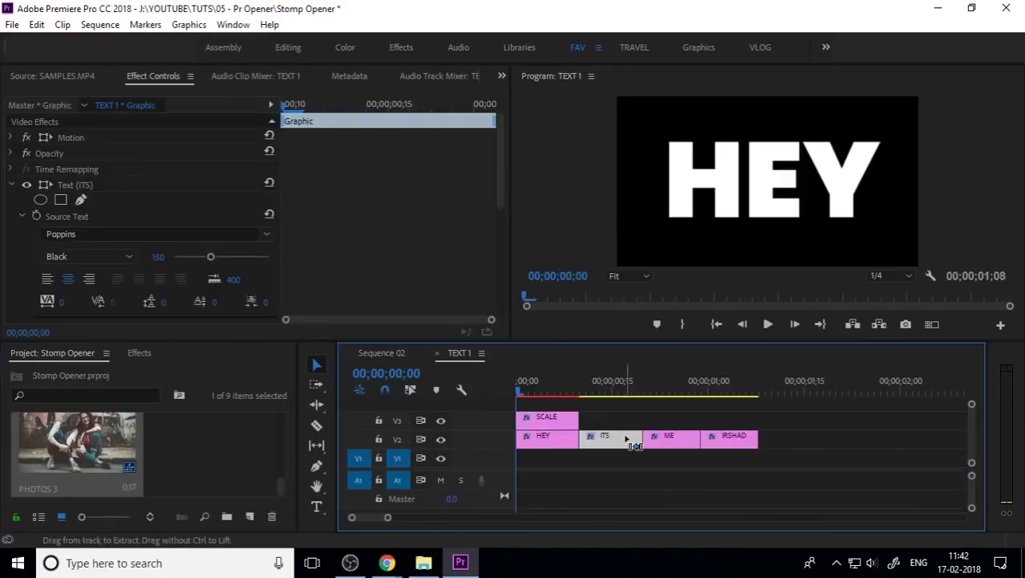
click(370, 353)
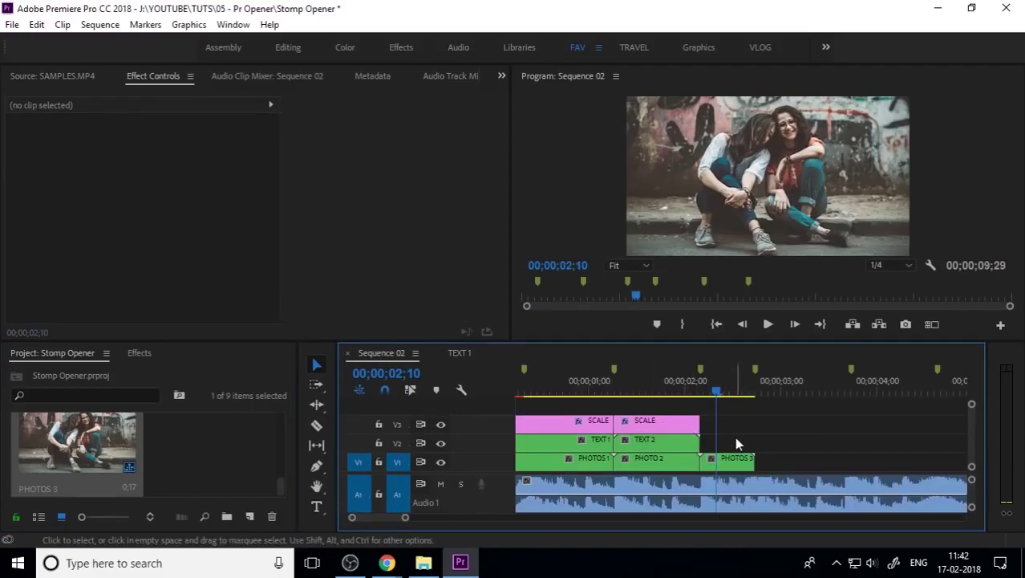
key(ctrl+v)
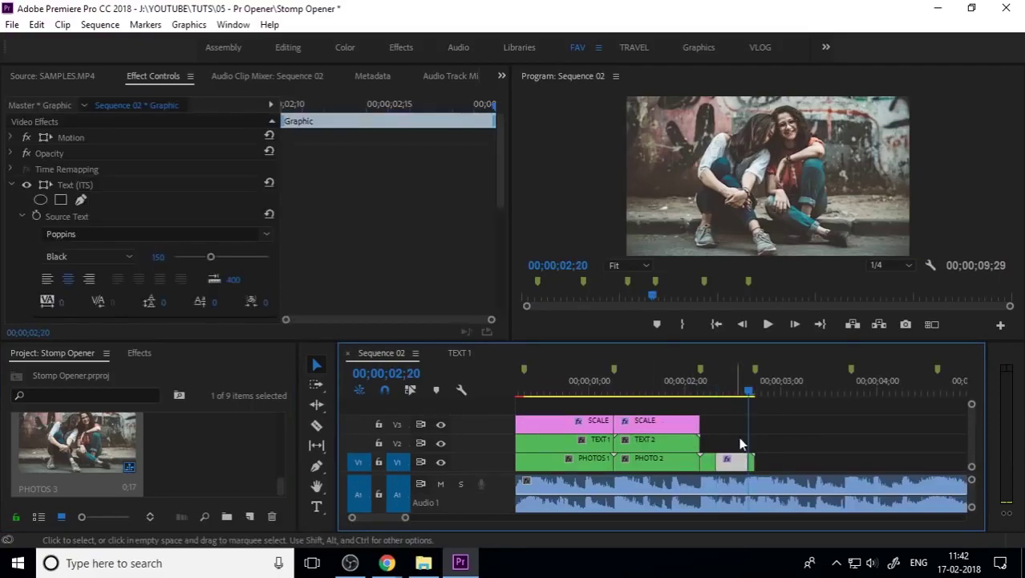
key(ctrl+z)
drag(773, 387, 784, 392)
key(ctrl+v)
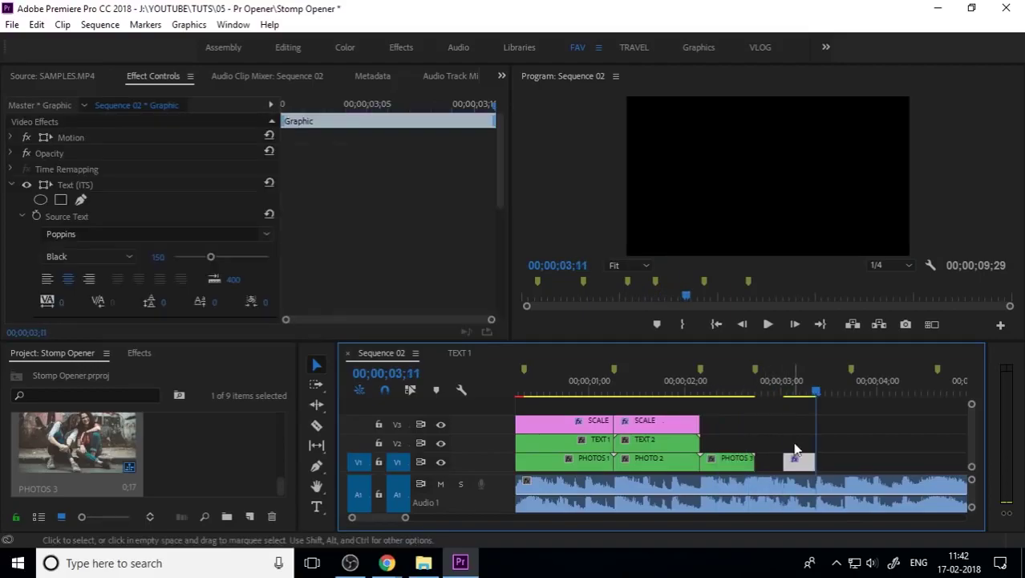
drag(796, 461, 754, 443)
- Split the ITS clip above PHOTOS 3 into four short consecutive pieces
click(721, 392)
key(=)
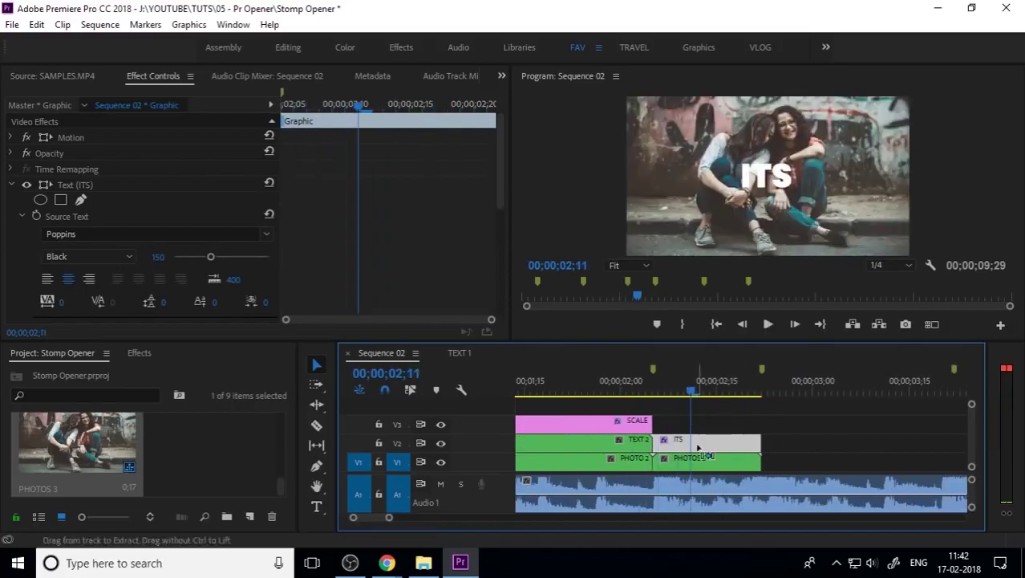
key(ctrl+k)
key(Right)
key(ctrl+k)
key(ctrl+k)
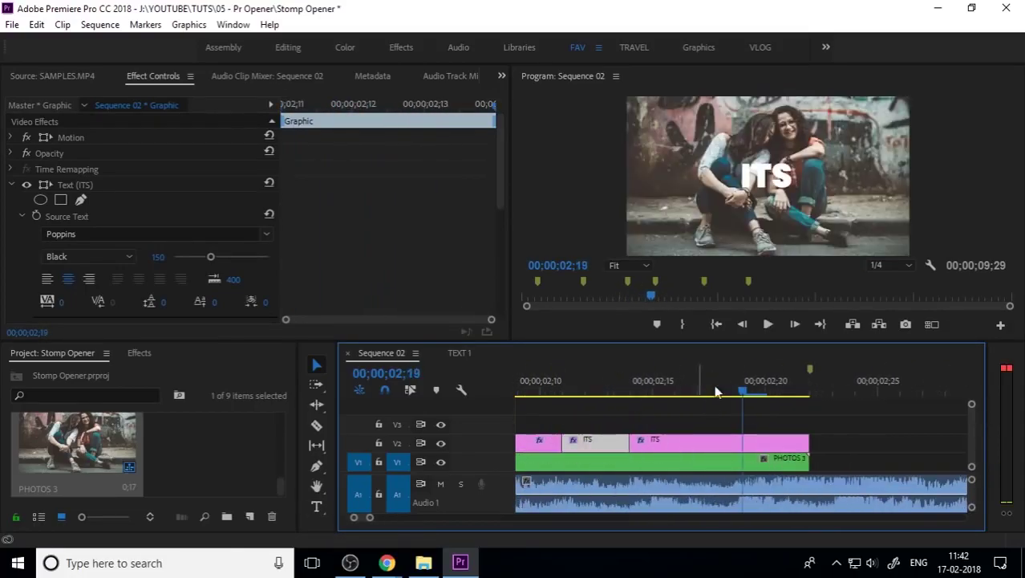
- Replace the wording of the split ITS clips above PHOTOS 3, using DESIGN for the first piece
click(687, 394)
click(319, 506)
key(shift+Right)
key(shift+Right)
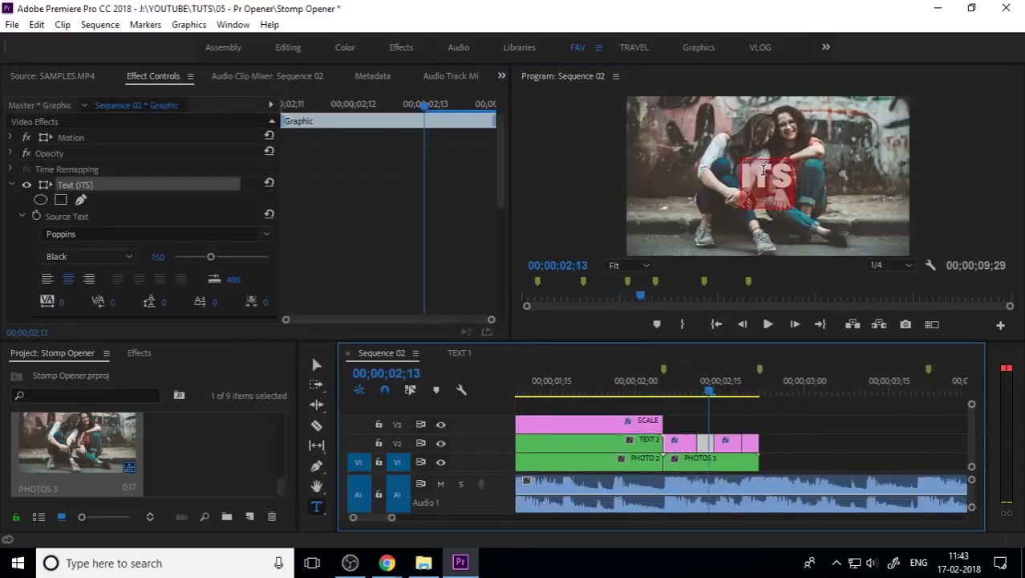
click(770, 172)
key(v)
- Nest the text pieces above PHOTOS 3 as TEXT 3 and add a SCALE adjustment layer over the nest on V3
click(665, 393)
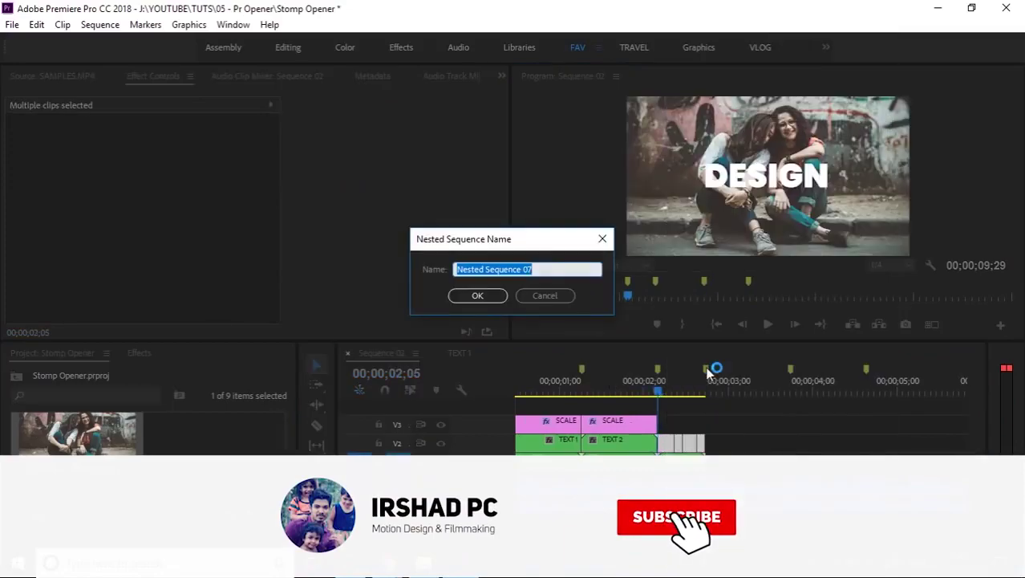
key(Return)
drag(657, 393, 634, 394)
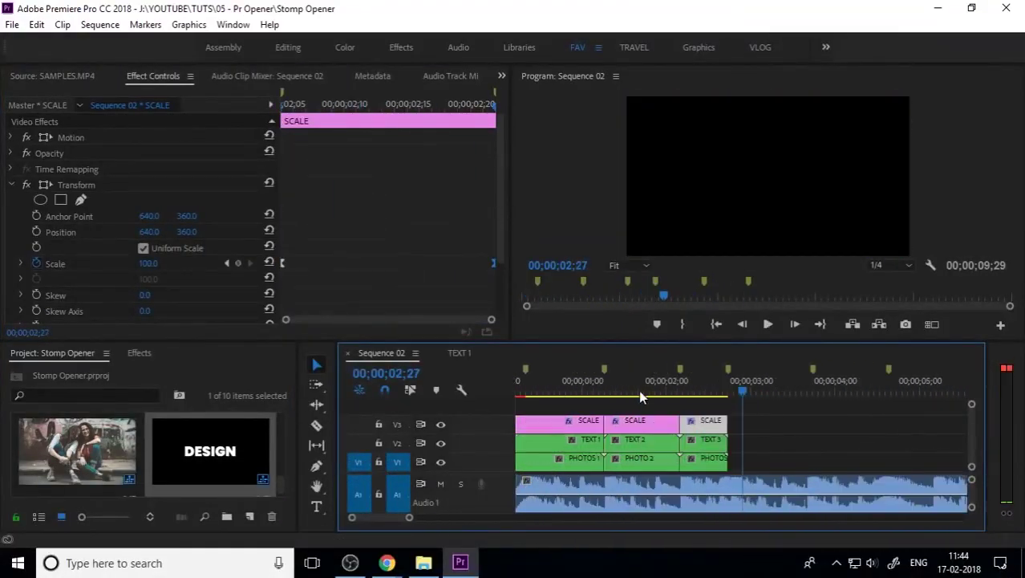
mouse_move(642, 397)
mouse_down()
mouse_move(666, 405)
mouse_move(644, 393)
mouse_up()
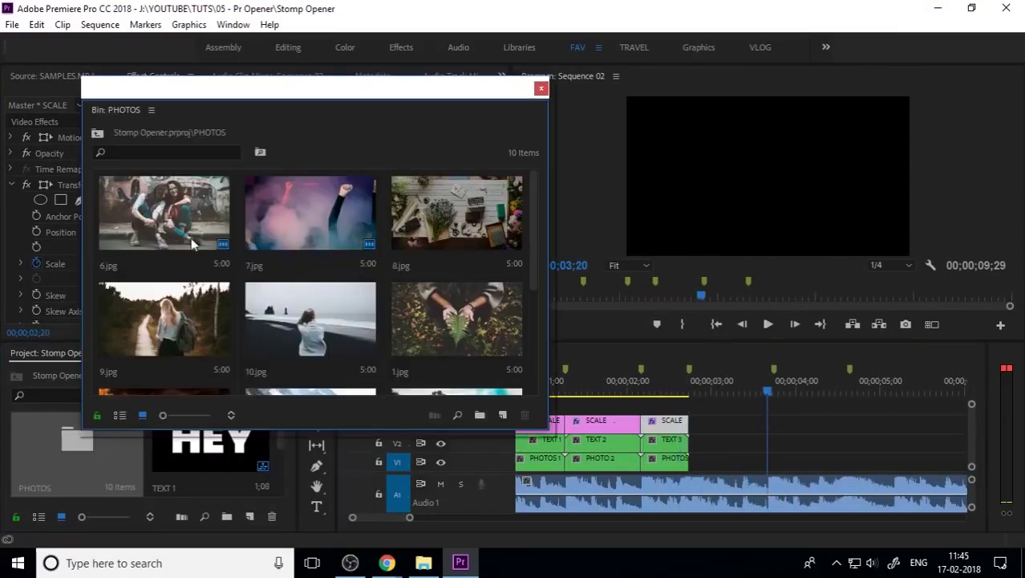
- Place 1.jpg on V1 directly after PHOTOS 3, cut to the next beat marker, and nest it as PHOTOS 4
drag(456, 318, 803, 459)
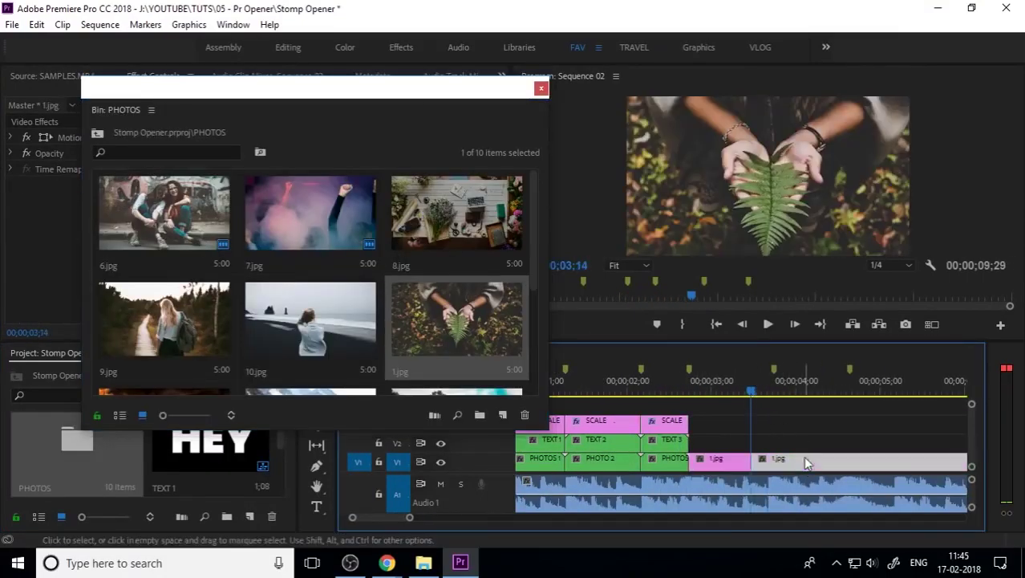
right_click(803, 457)
click(804, 367)
text(PHOTOS 4)
key(Return)
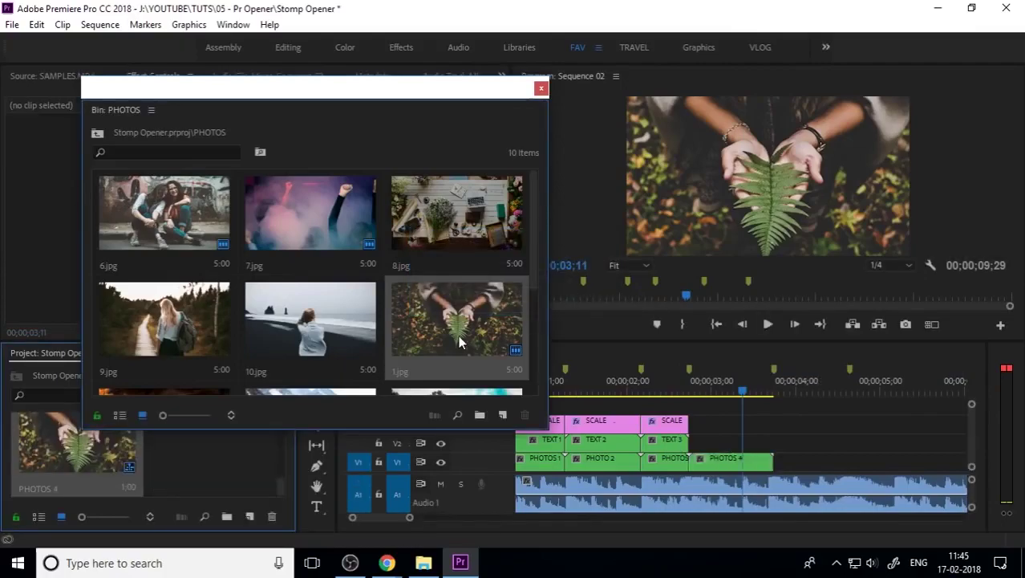
- Paste the ITS text clip on V2 above PHOTOS 4, starting at 00;00;02;22 and matching the nest's length
scroll(313, 304, down, 2)
drag(313, 87, 141, 47)
click(698, 391)
key(ctrl+v)
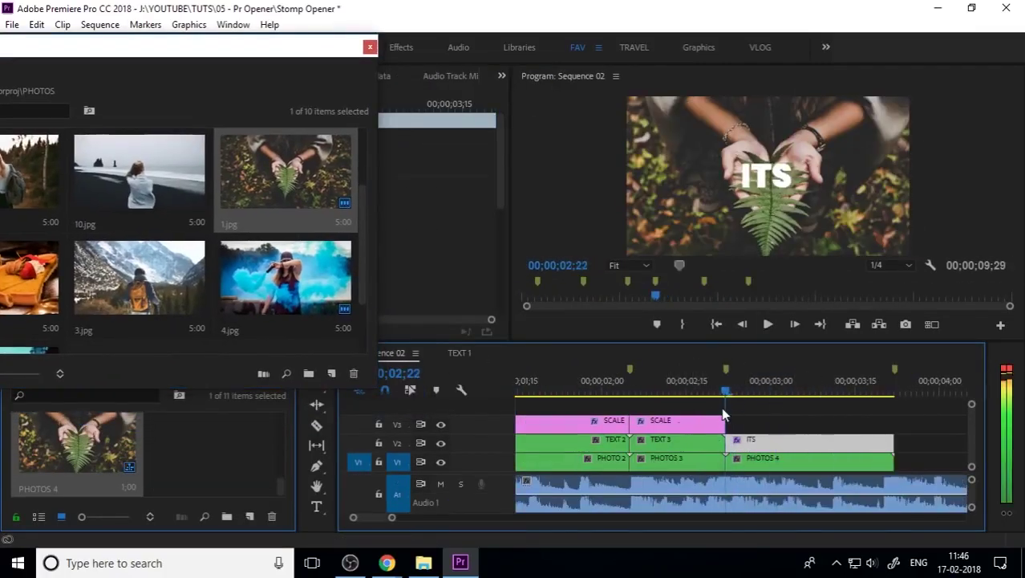
- Split the text above PHOTOS 4 into LIKE, SUBSCRIBE, AND and SHARE clips, and nest them as TEXT 4
key(=)
drag(700, 391, 597, 402)
double_click(758, 175)
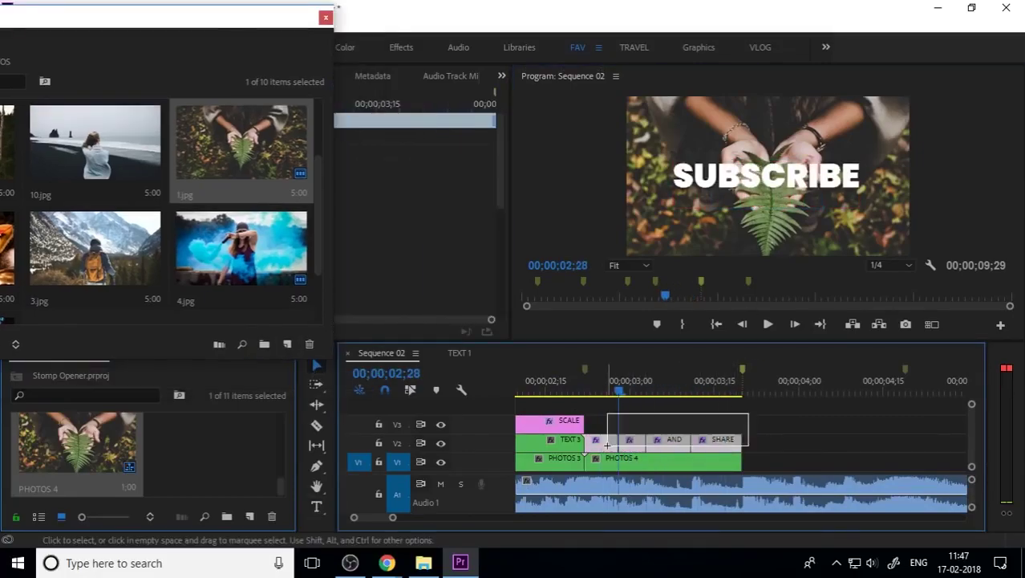
text(TEXT)
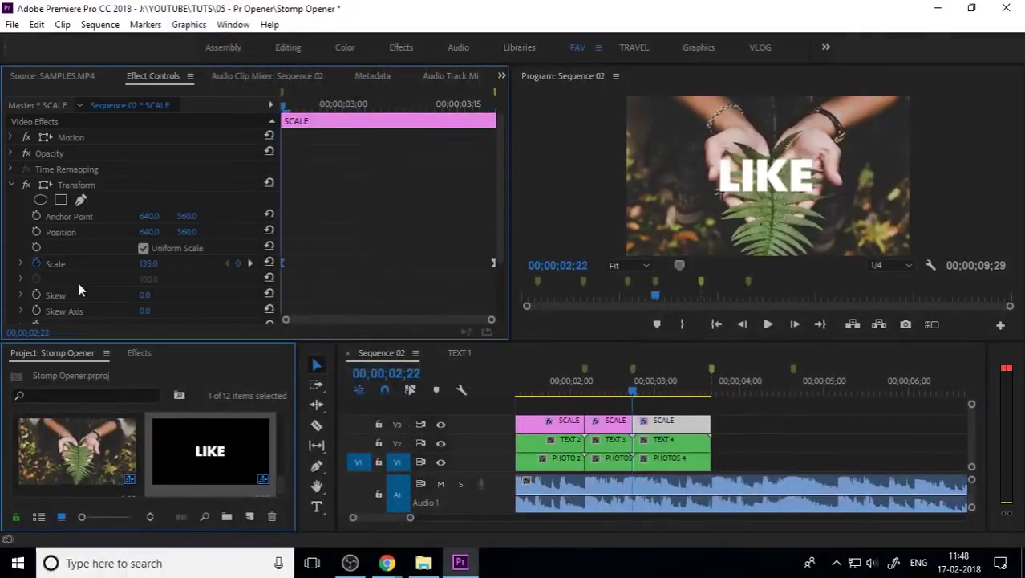
- Reshape the Transform Scale velocity curve on the SCALE adjustment layers above TEXT 4 and TEXT 3 for stronger easing
click(21, 263)
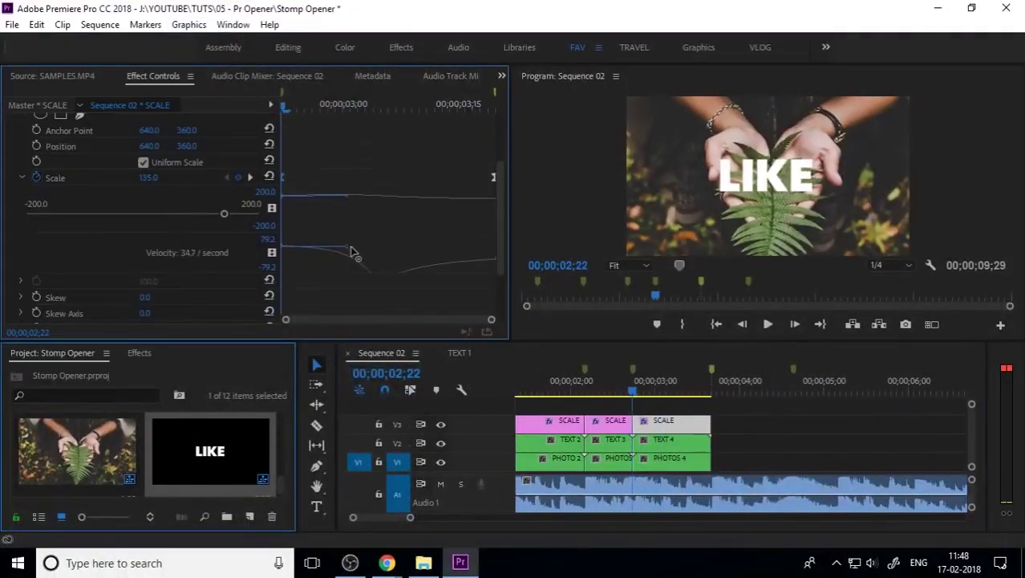
click(610, 420)
drag(280, 252, 366, 224)
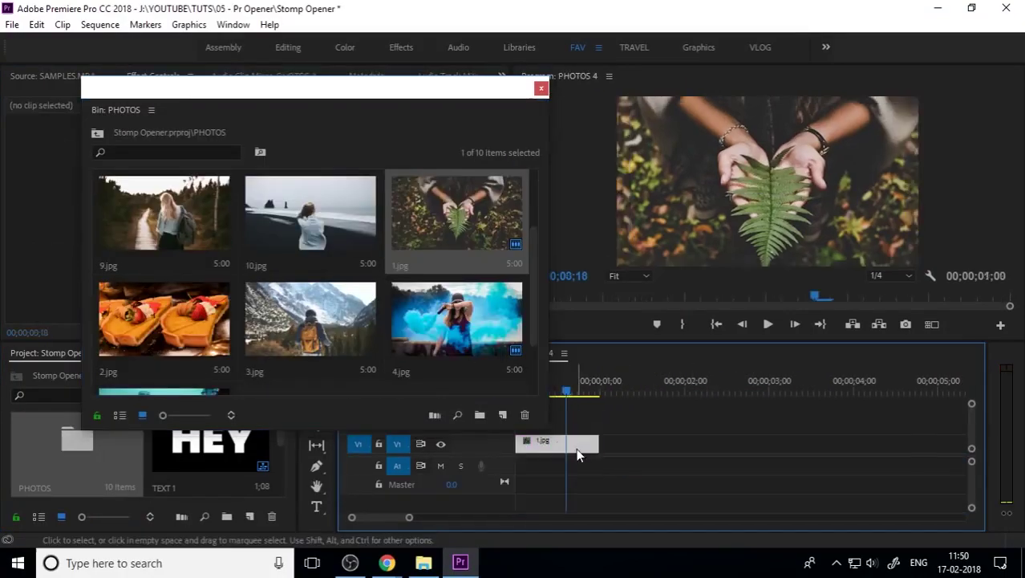
- Place 3.jpg on V1 directly after PHOTOS 4, cut to the next beat marker, and nest it as PHOTOS 5
drag(450, 95, 359, 95)
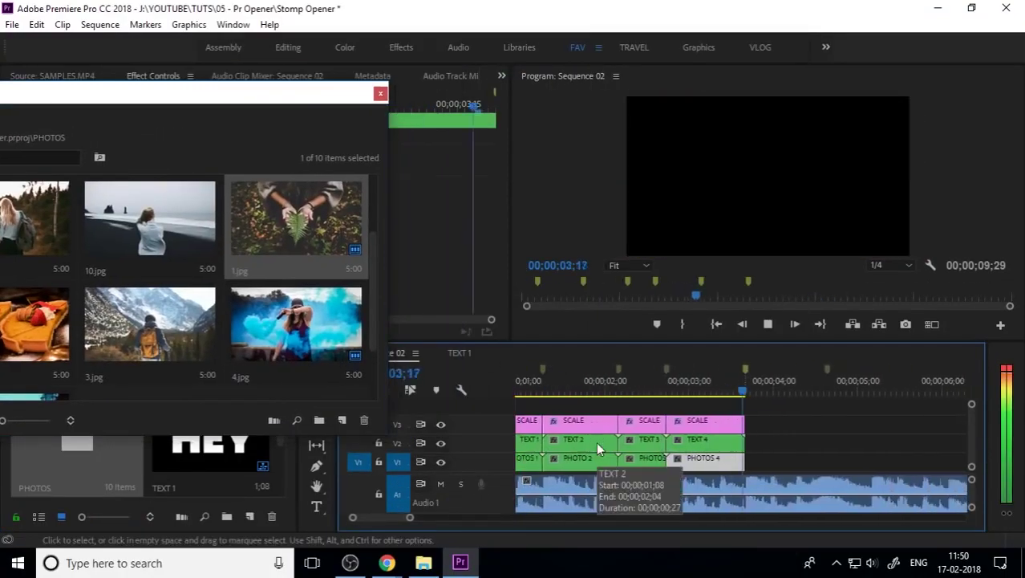
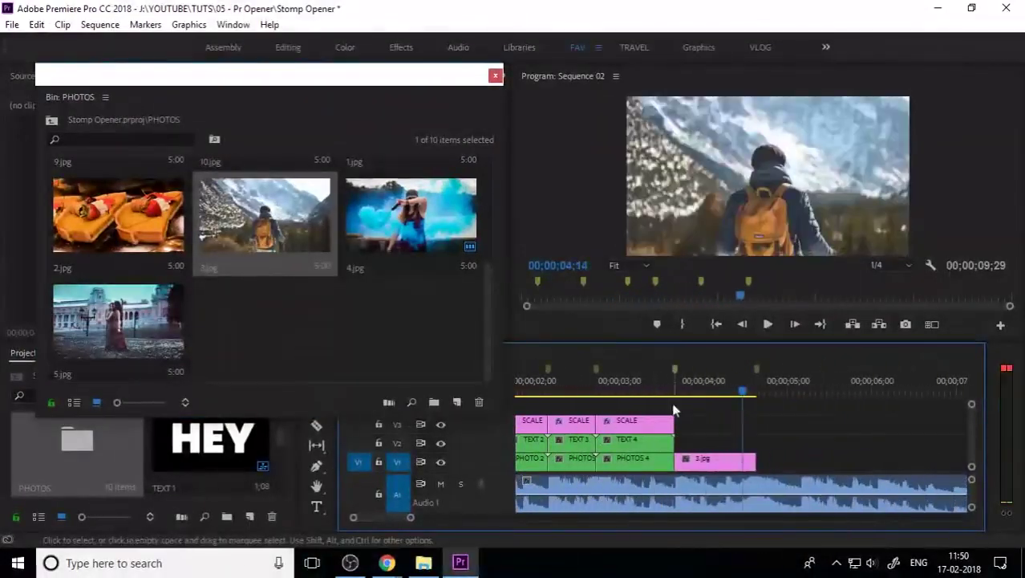
right_click(722, 462)
click(791, 361)
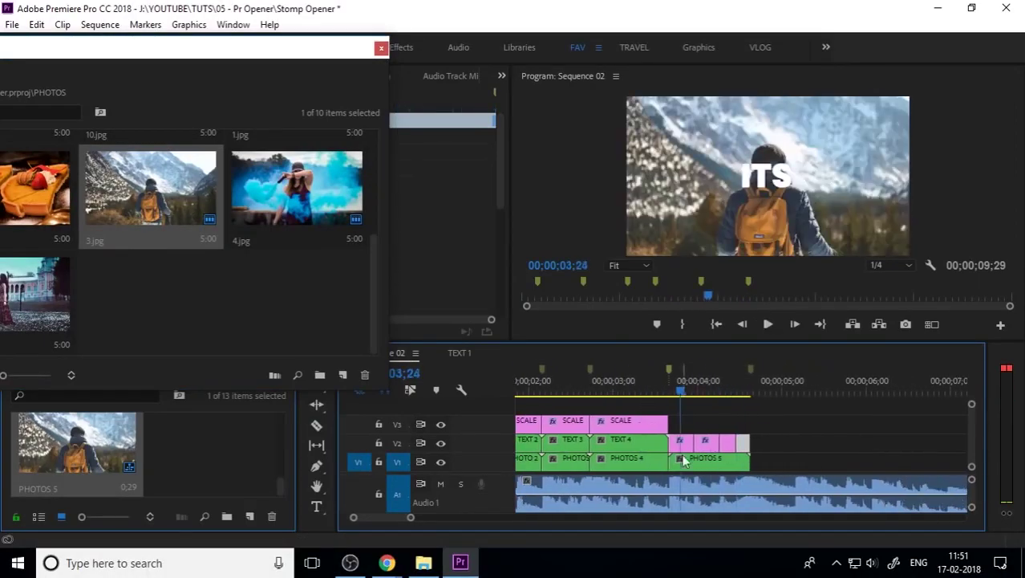
- Retype the split ITS clips above PHOTOS 5, ending with WATCHING, and add a SCALE adjustment layer over them on V3
key(t)
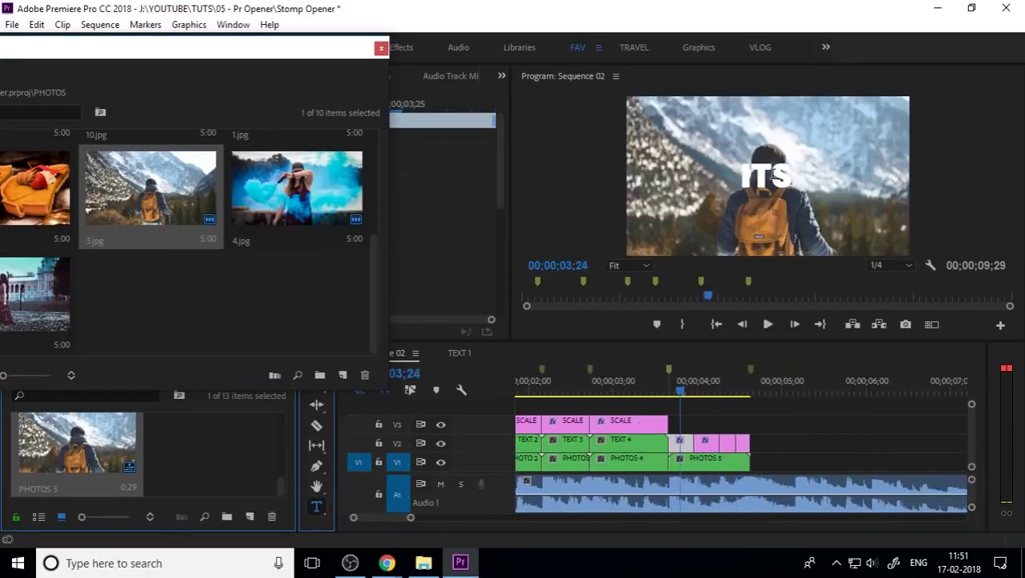
click(773, 173)
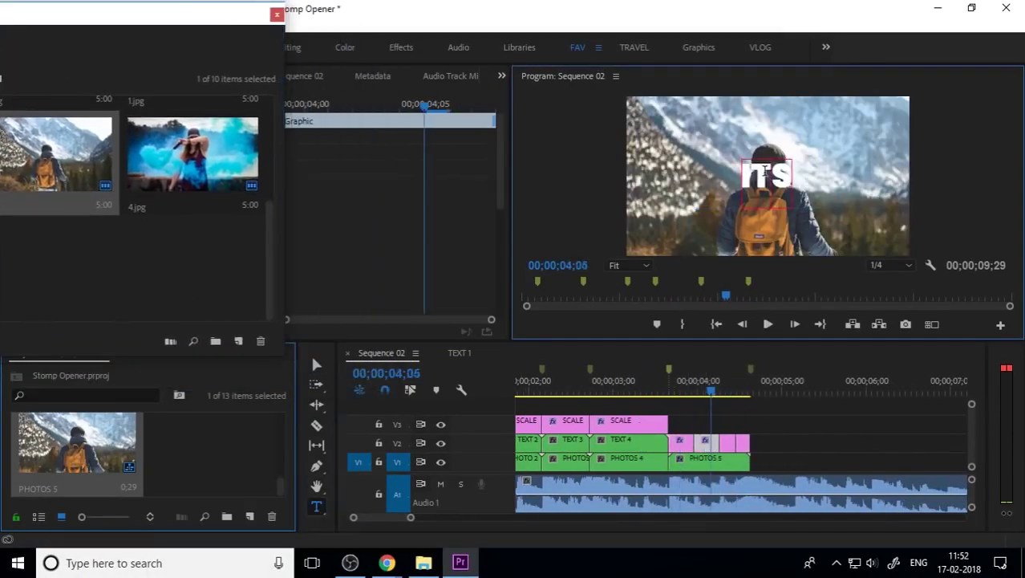
click(728, 394)
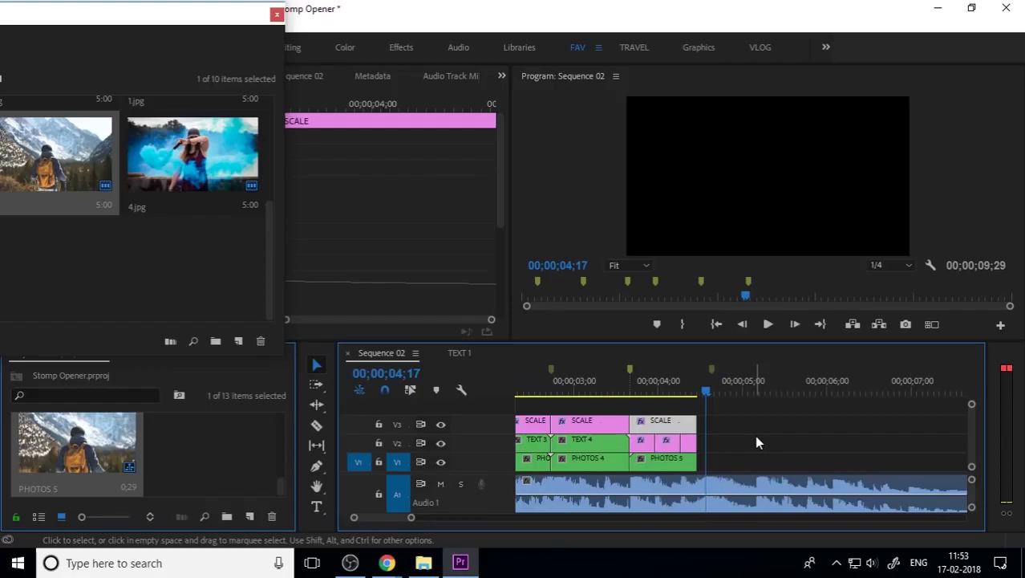
- Play Sequence 02 from the SHARE text through the end of PHOTOS 5, and save the project
drag(706, 394, 618, 392)
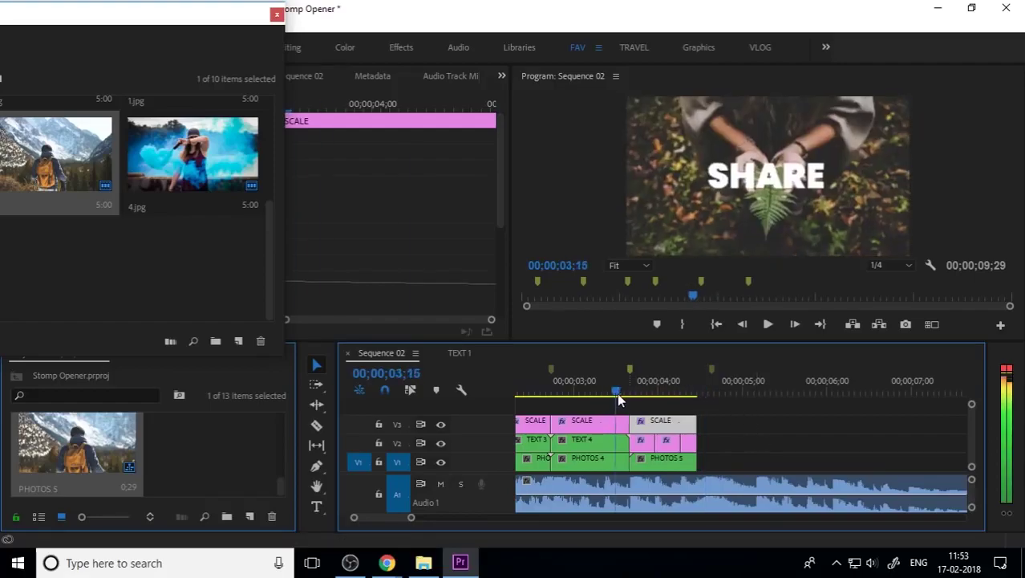
key(space)
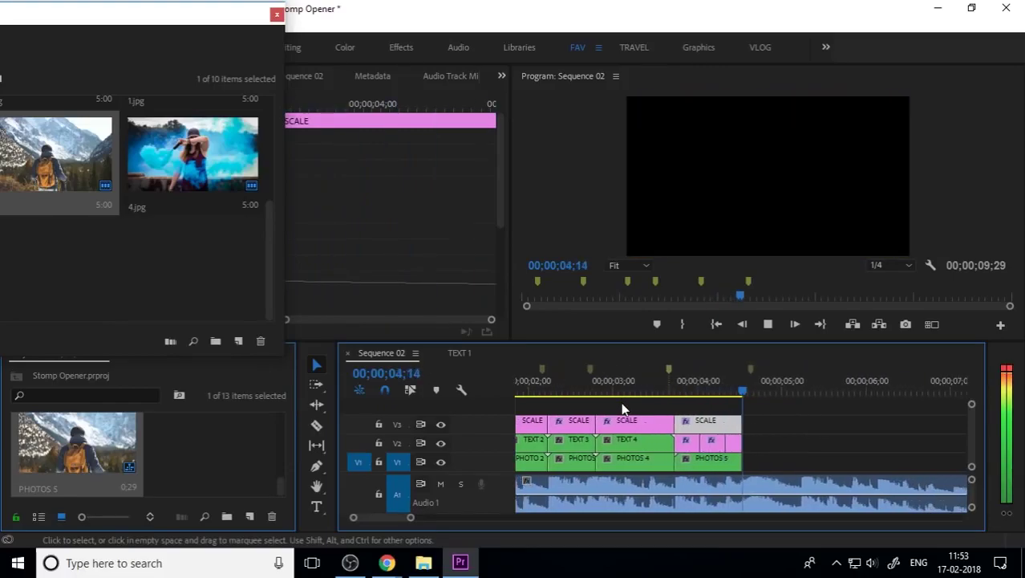
key(space)
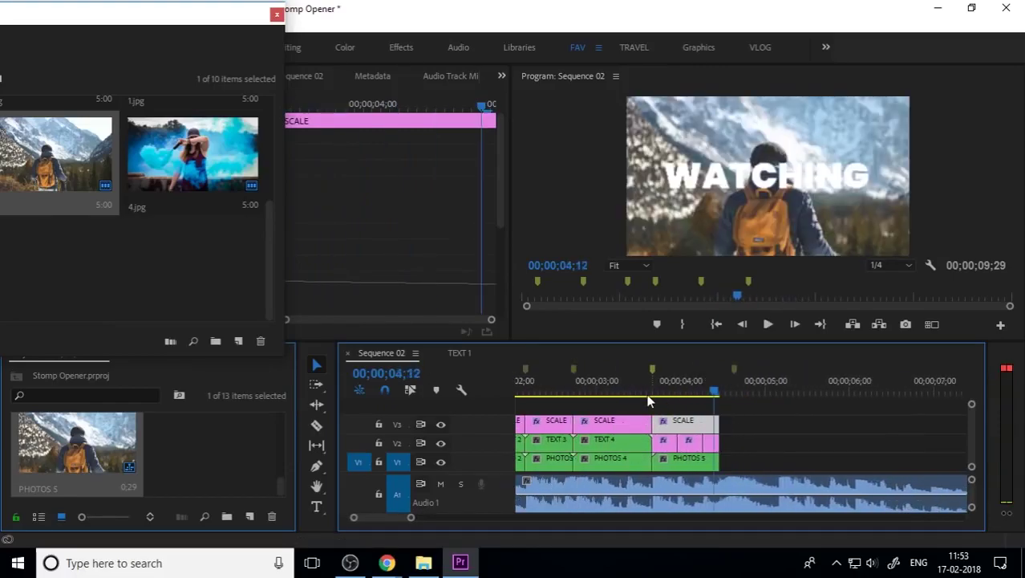
key(space)
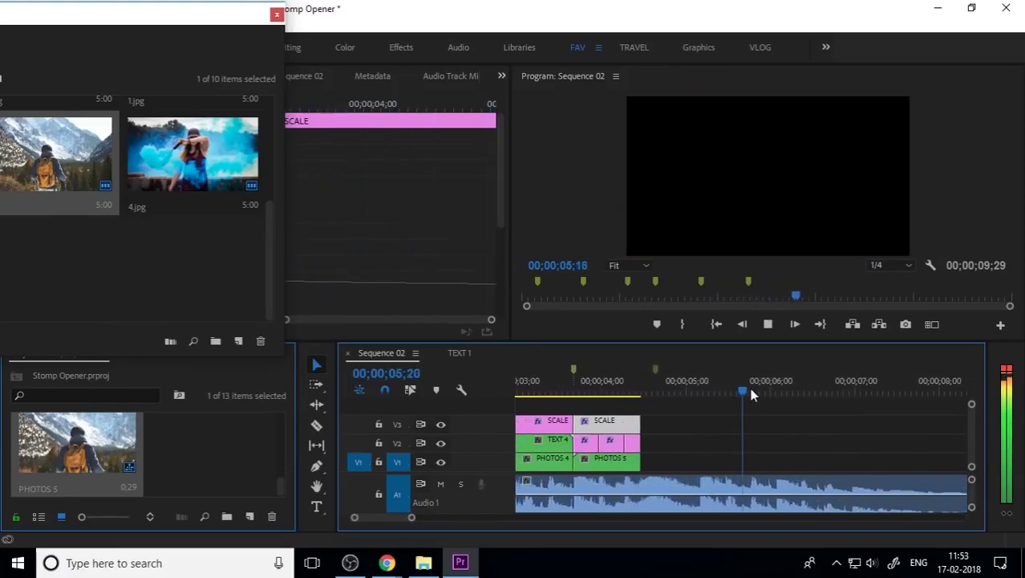
key(space)
key(ctrl+s)
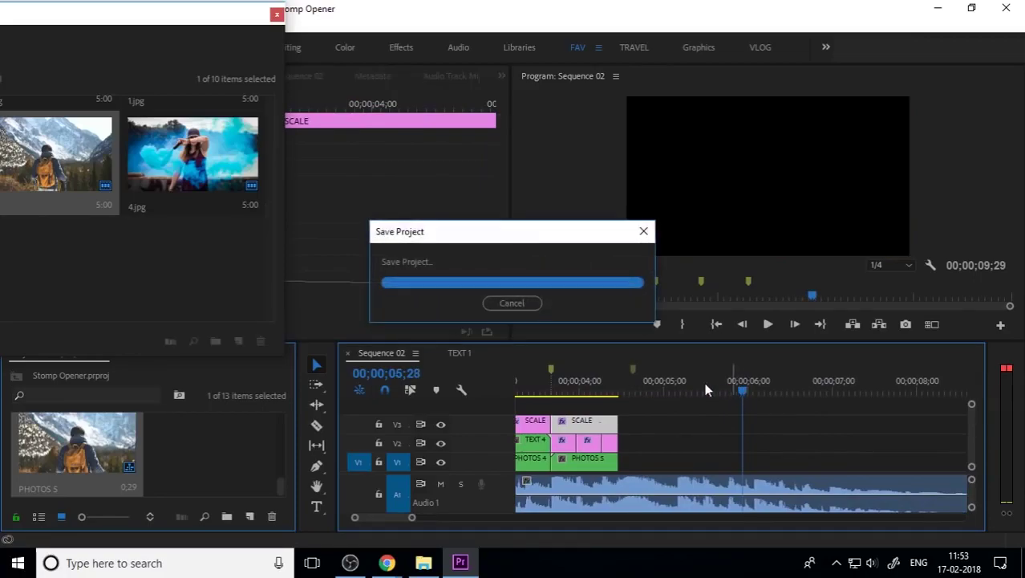
- Import IPC LOGO CENTRE WHITE from the LOGO folder and place it on V1 after PHOTOS 5, at about 00;00;04;17
click(630, 385)
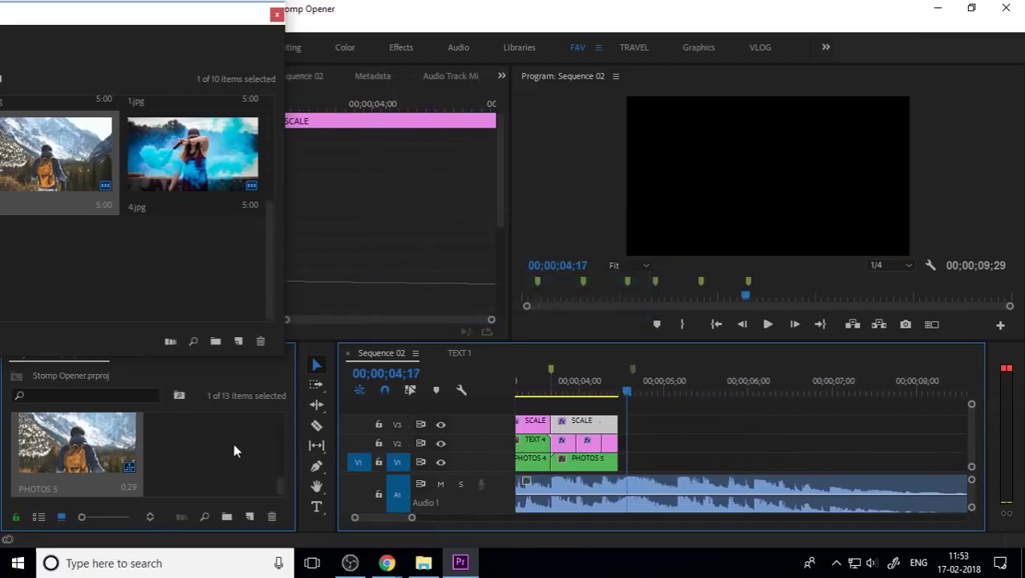
click(429, 560)
drag(355, 126, 345, 144)
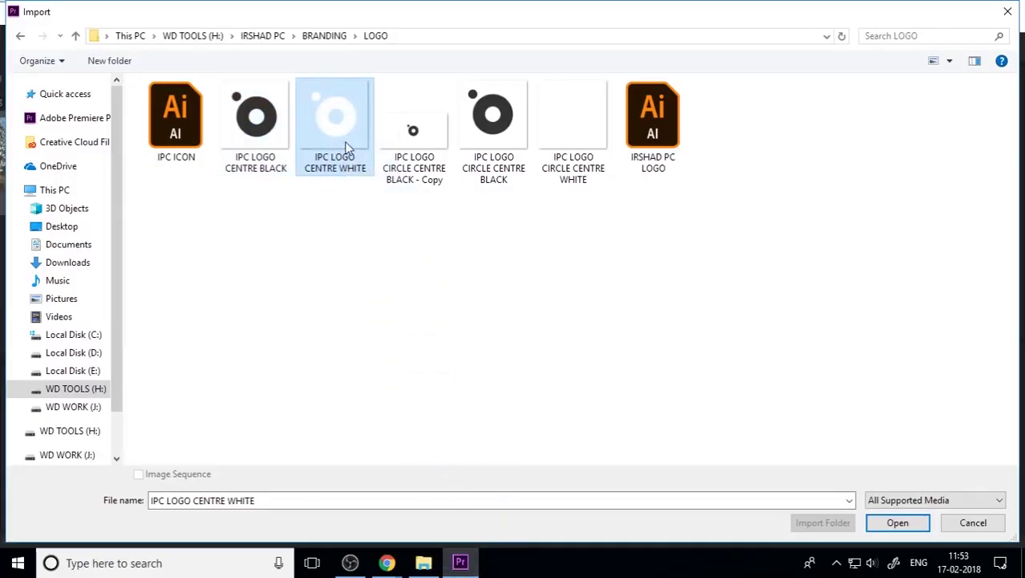
drag(178, 445, 629, 473)
scroll(654, 442, up, 3)
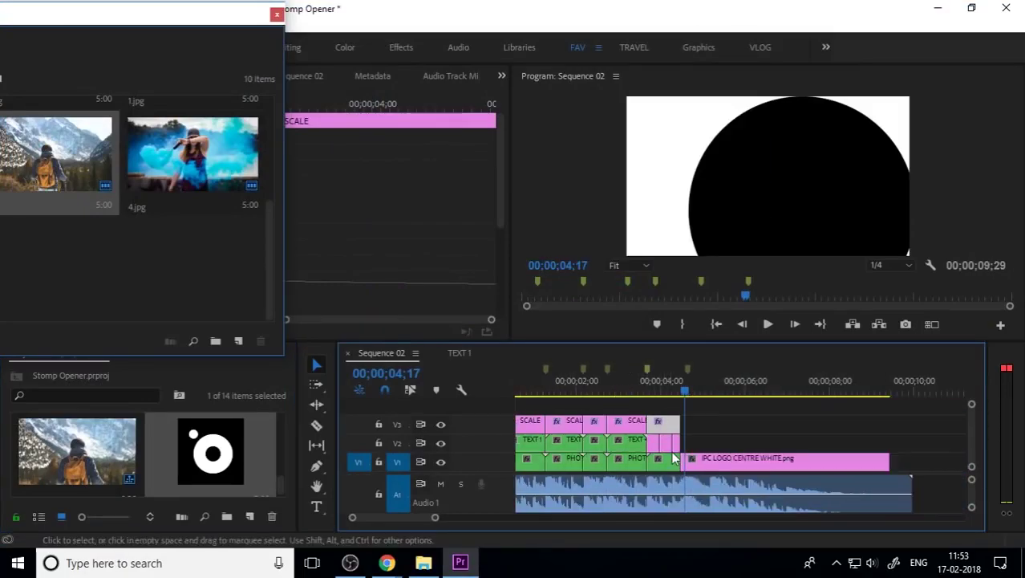
- Move the IPC LOGO CENTRE WHITE clip from V1 up to V2 and scale it to the frame size
mouse_move(775, 461)
mouse_down()
mouse_move(777, 443)
mouse_move(776, 453)
mouse_up()
key(minus)
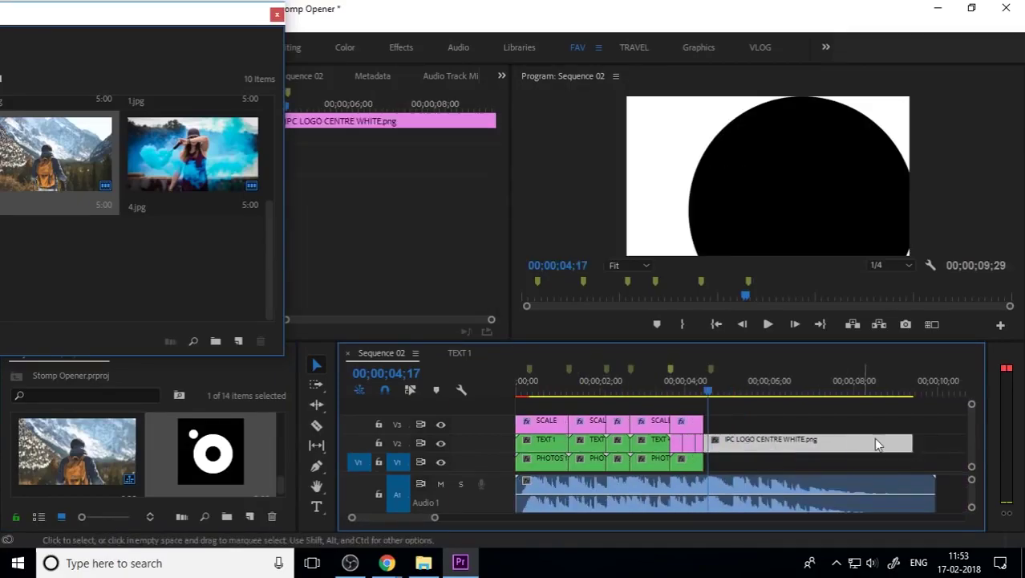
right_click(820, 438)
click(885, 546)
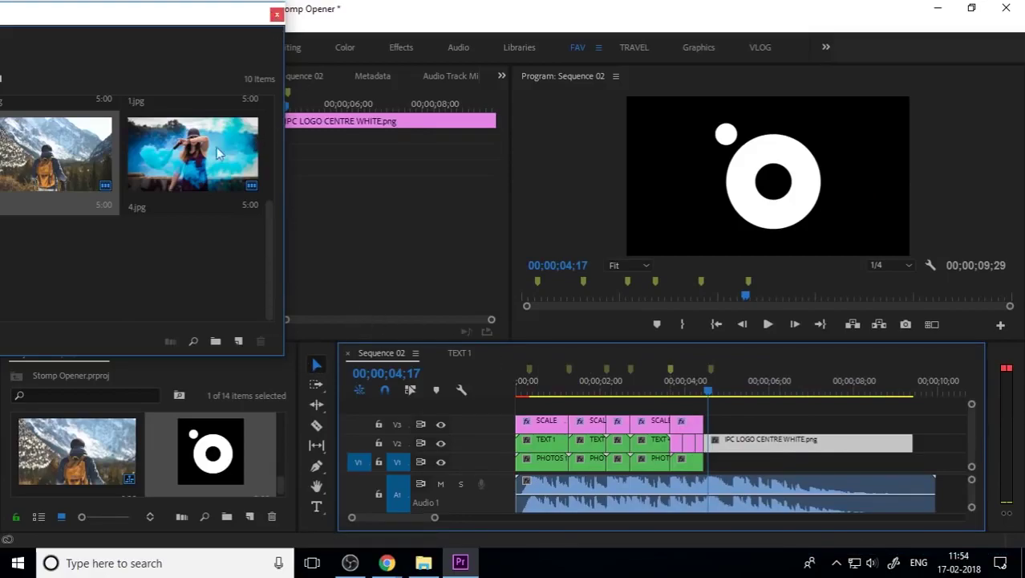
- Place 2.jpg from the PHOTOS bin on V1 beneath the logo, and extend both clips to the end of the audio
drag(186, 22, 415, 47)
drag(170, 228, 712, 467)
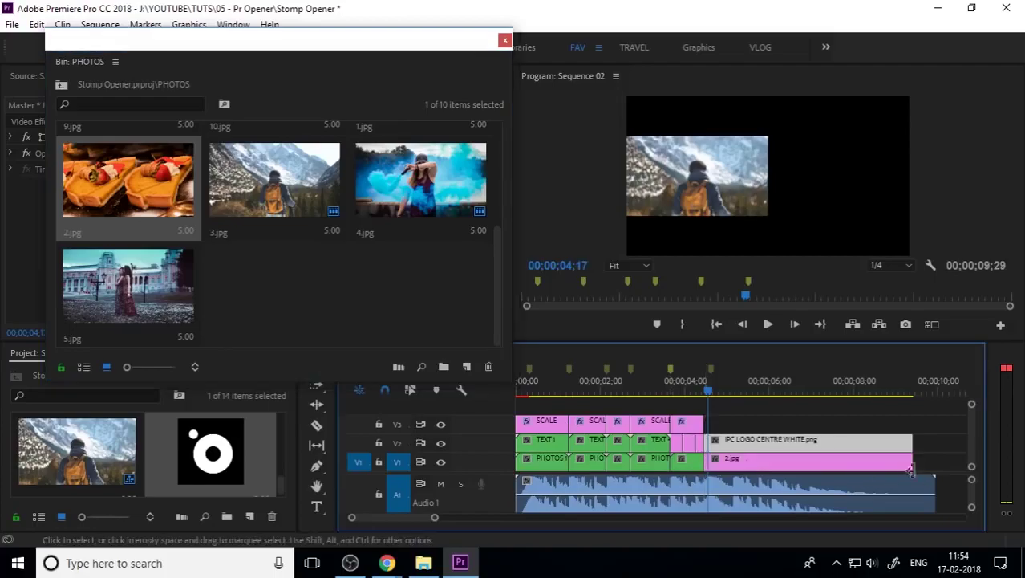
drag(907, 463, 935, 480)
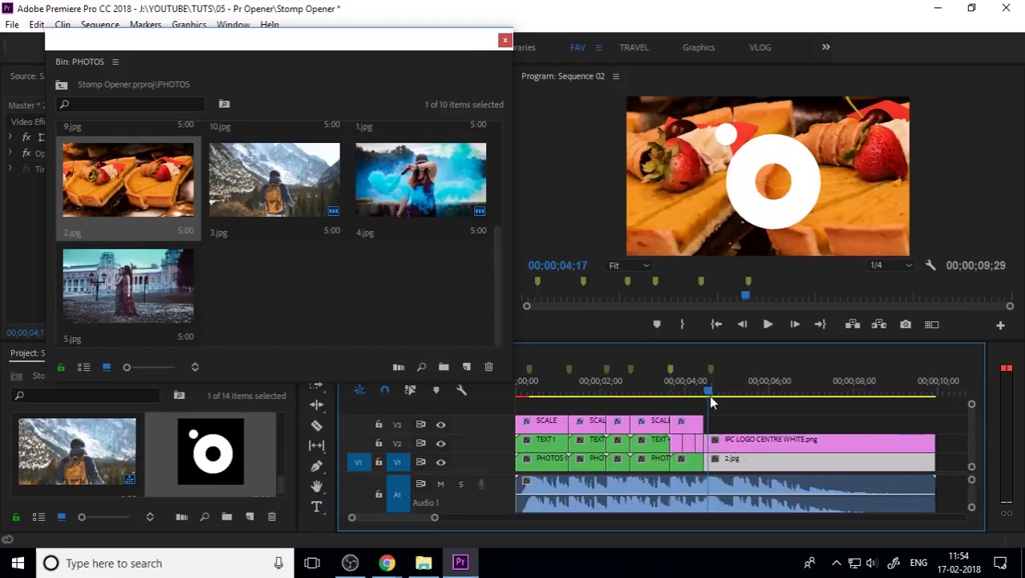
- Nest the 2.jpg clip as PHOTOS 6 and the logo clip above it as LOGO
right_click(746, 459)
click(782, 366)
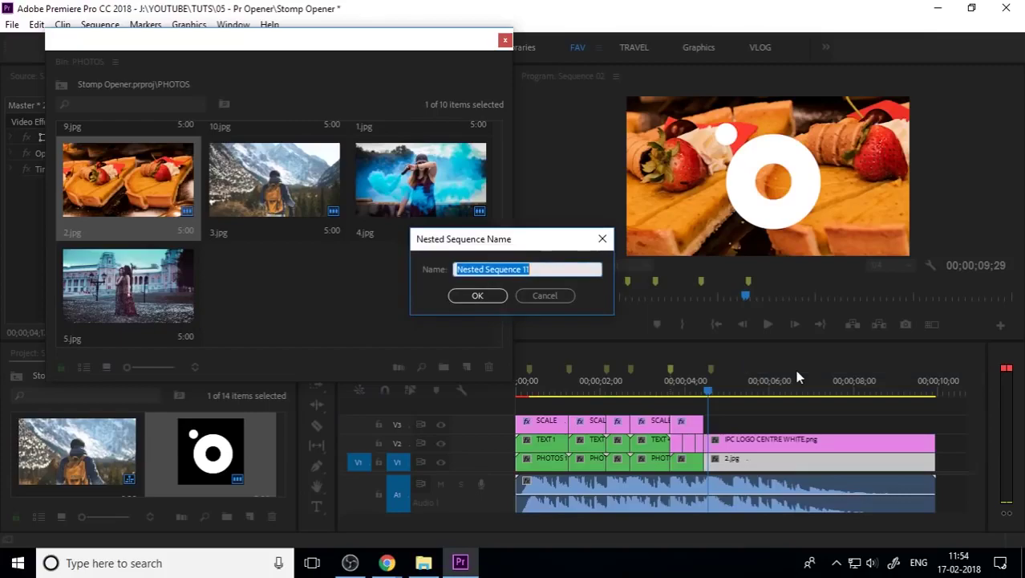
text(PHOTOS 6)
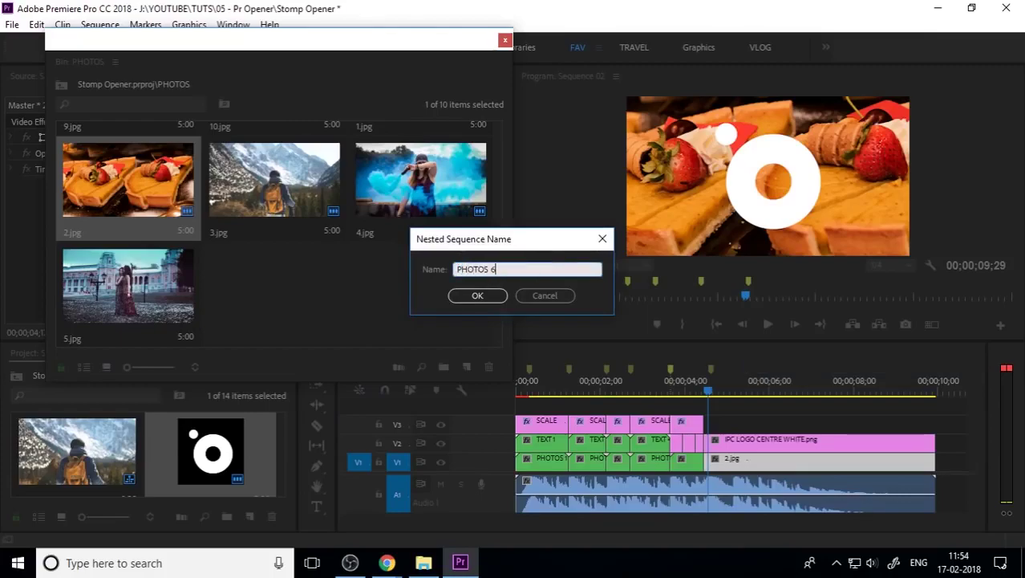
key(Return)
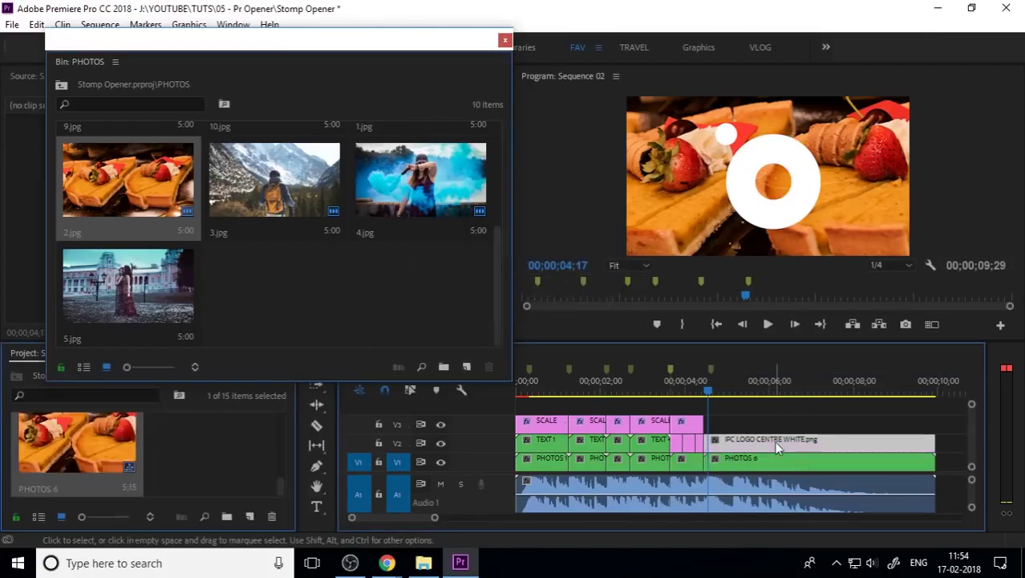
right_click(791, 440)
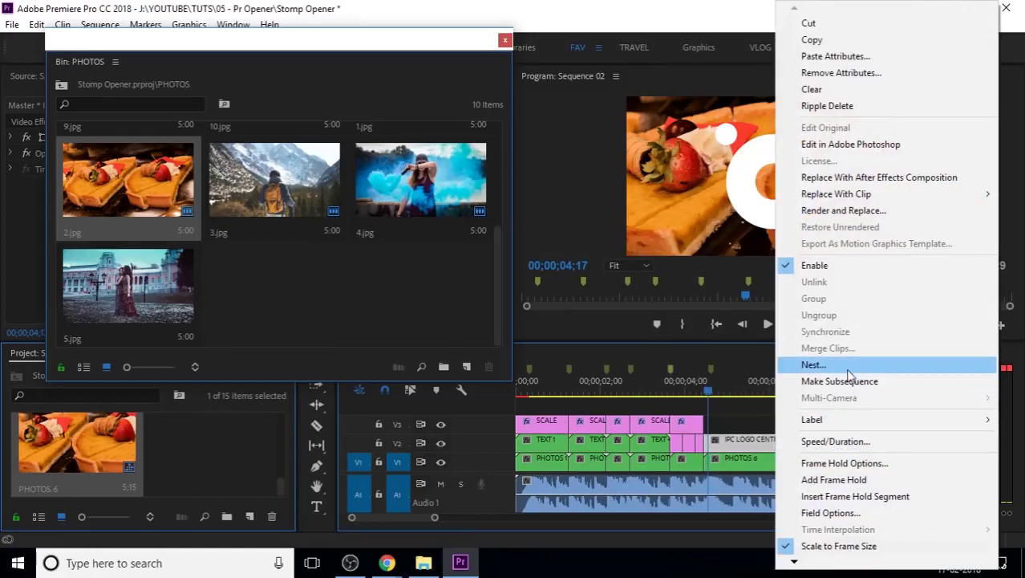
click(814, 365)
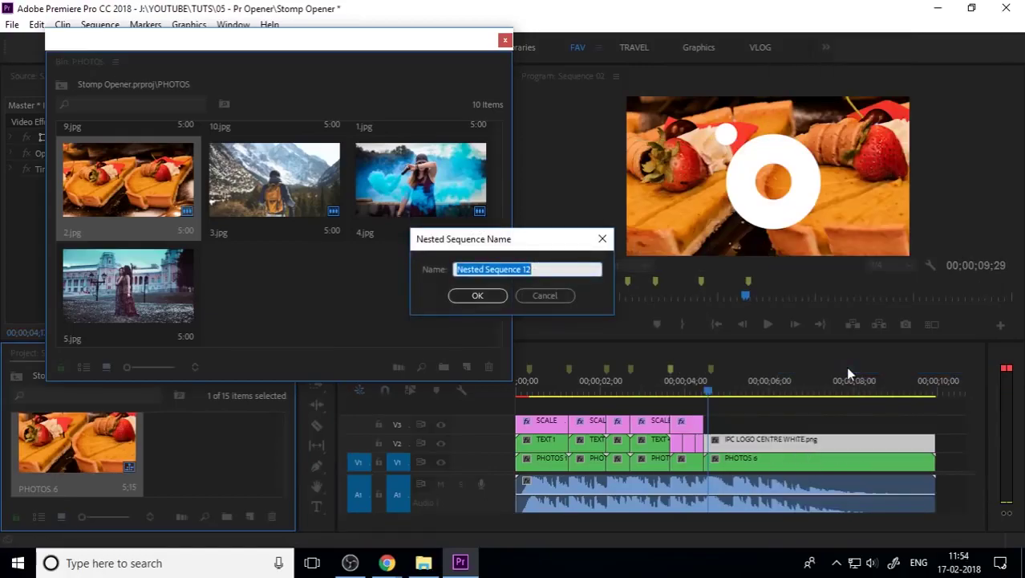
text(LOGO)
key(Return)
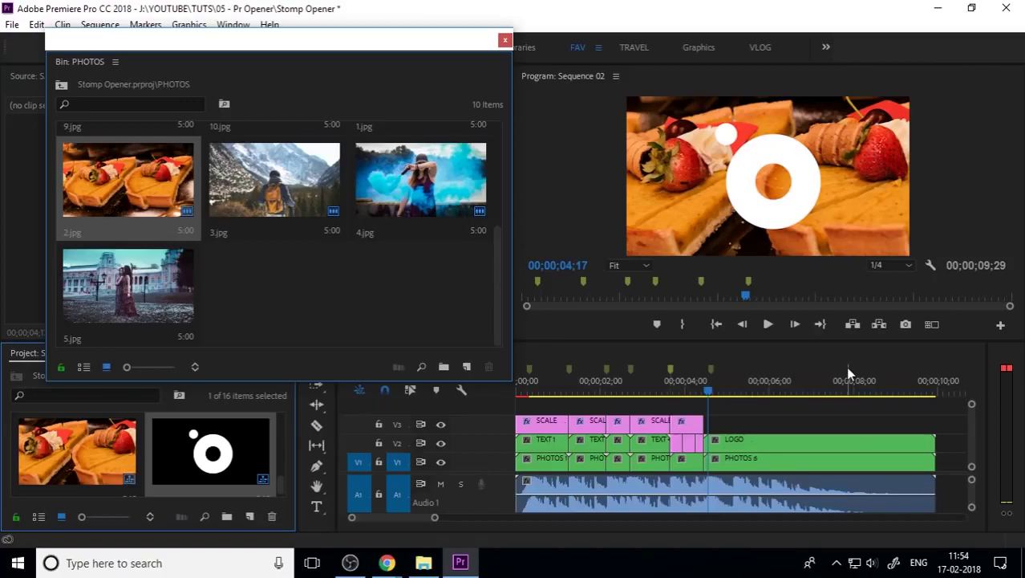
- Play Sequence 02 around the start of the LOGO clip, and park the playhead at 00;00;04;17
click(716, 380)
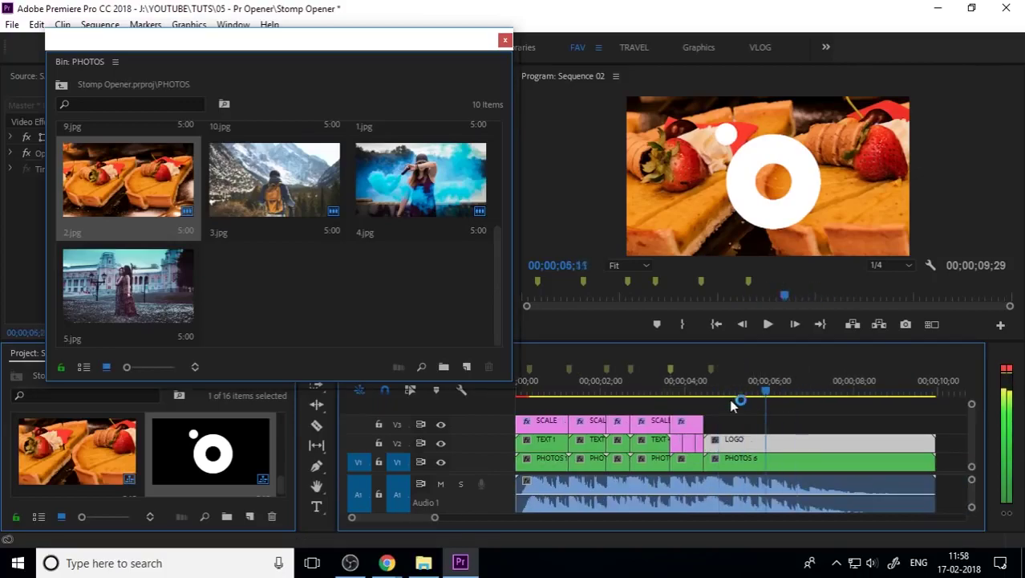
click(682, 392)
key(Down)
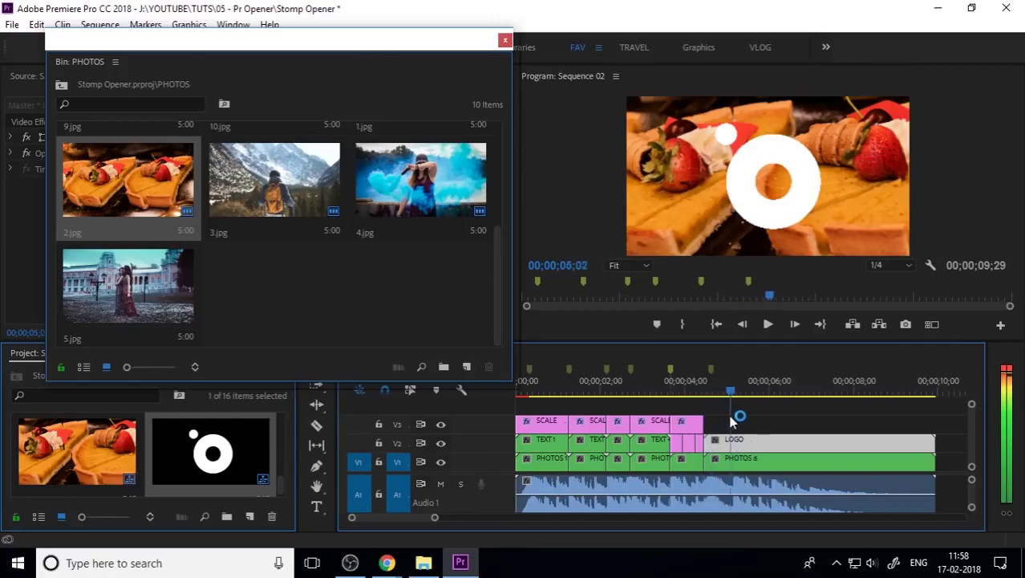
key(space)
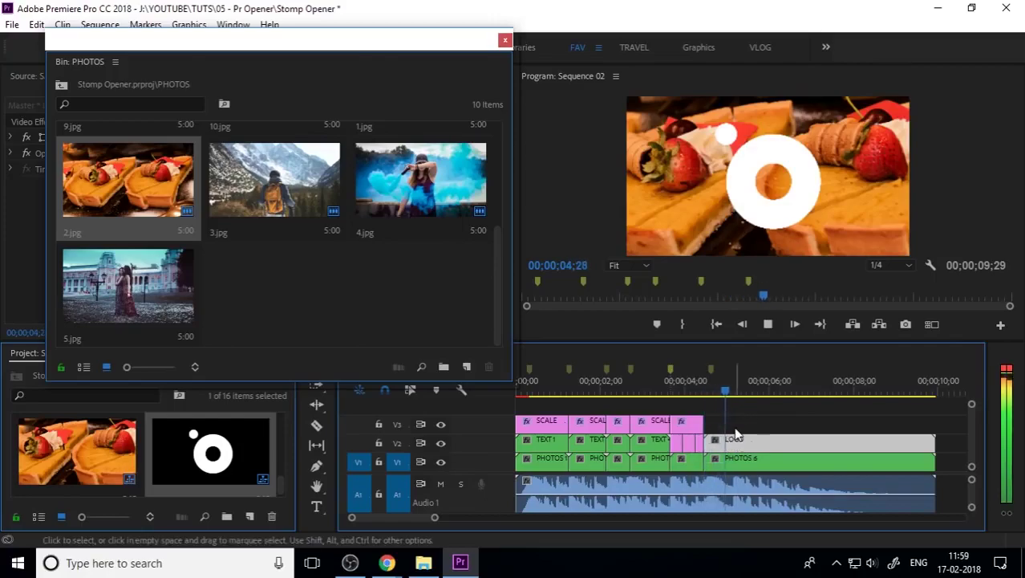
drag(695, 399, 705, 401)
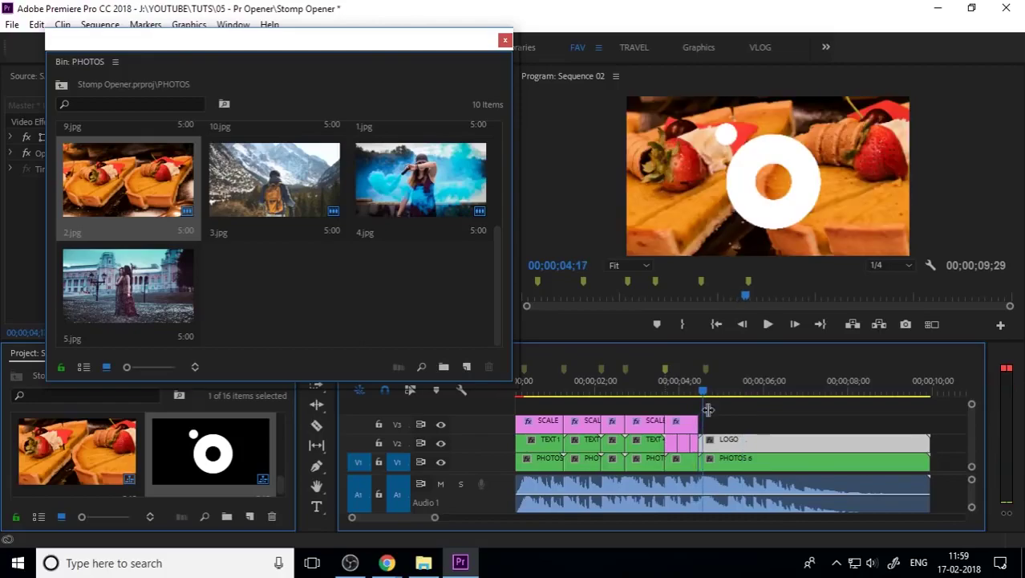
click(790, 414)
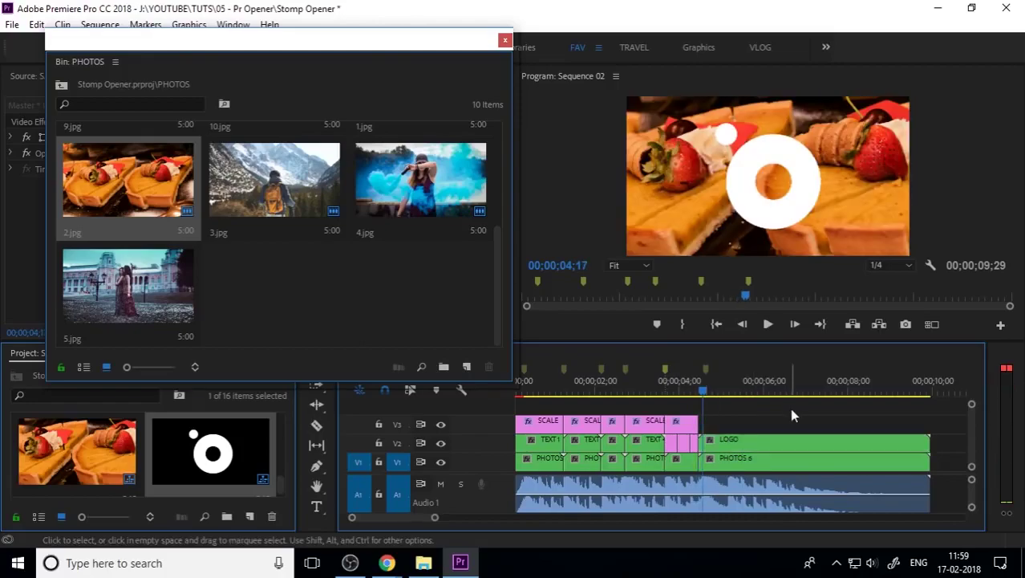
click(782, 447)
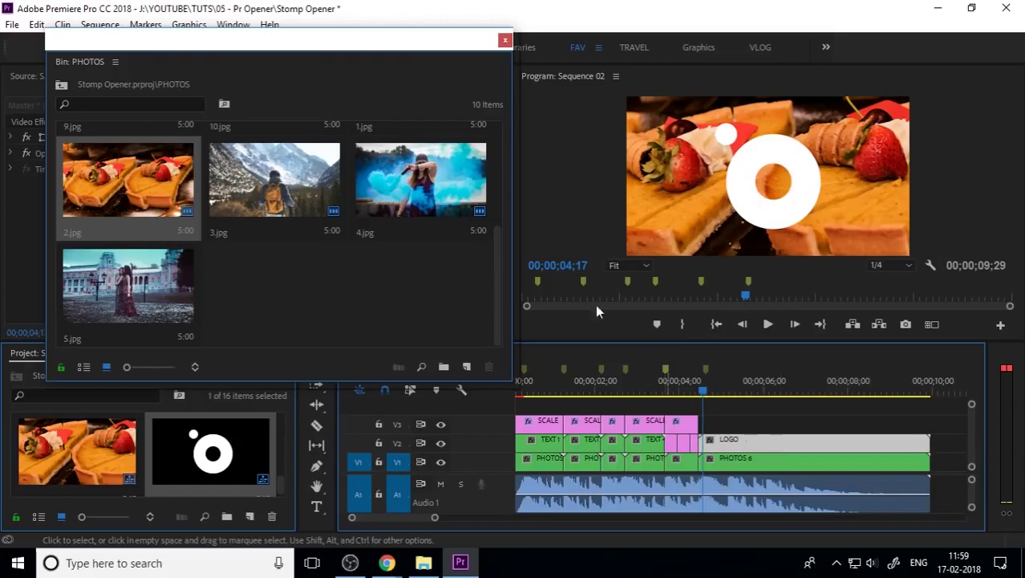
- Close the PHOTOS bin and duplicate the last SCALE adjustment layer on V3 over the start of the LOGO clip
click(505, 41)
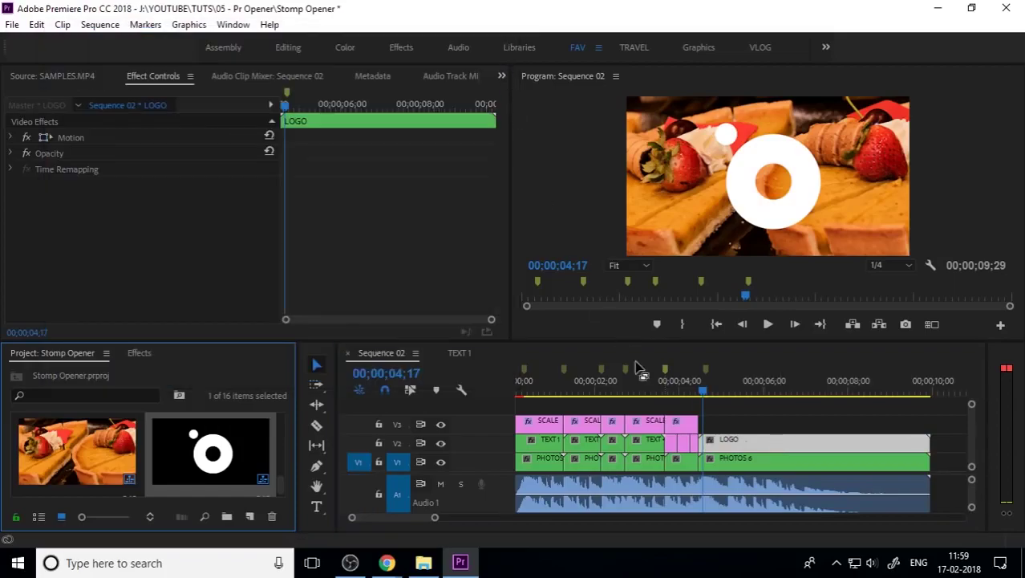
click(682, 424)
drag(681, 424, 796, 419)
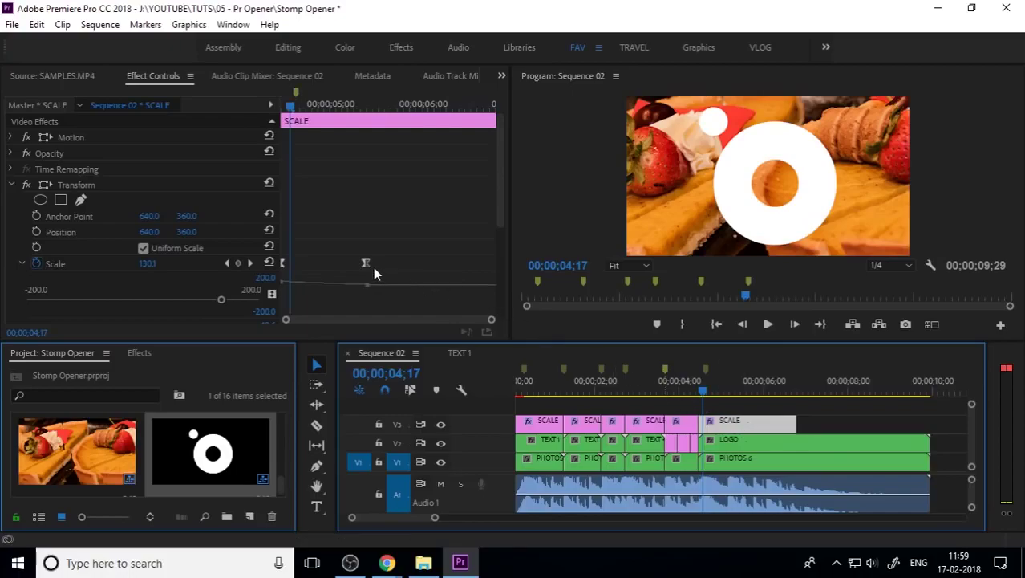
- Try a different starting Transform scale on the SCALE layer over LOGO, undo it, and play the section
drag(291, 105, 246, 107)
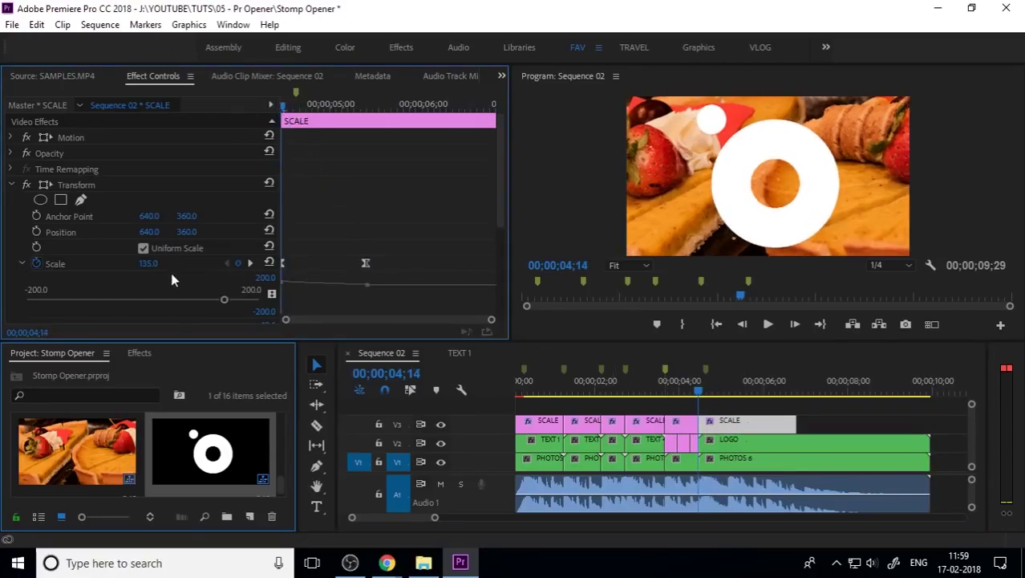
mouse_move(148, 263)
mouse_down()
mouse_move(104, 263)
mouse_move(158, 264)
mouse_up()
key(ctrl+z)
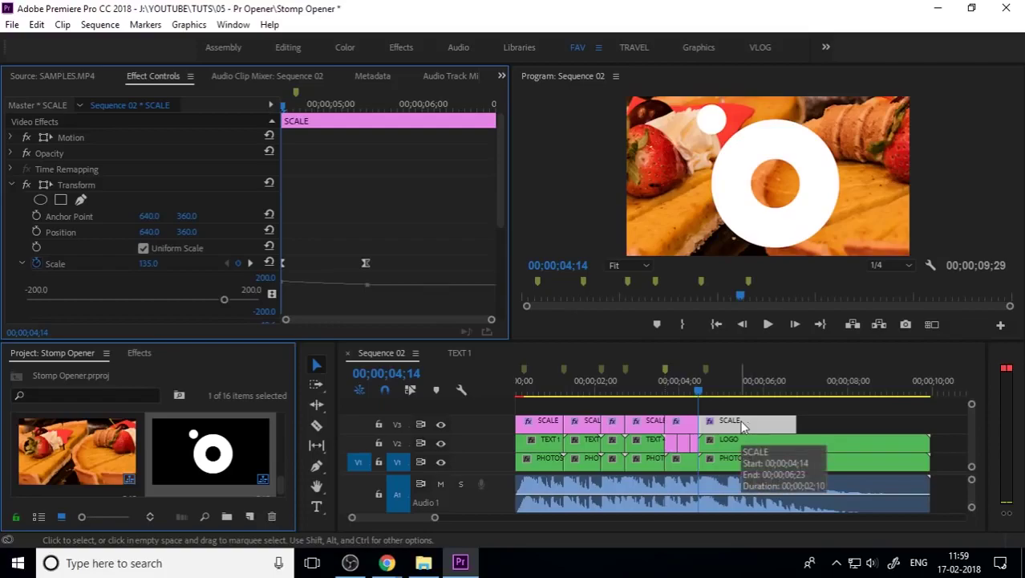
key(space)
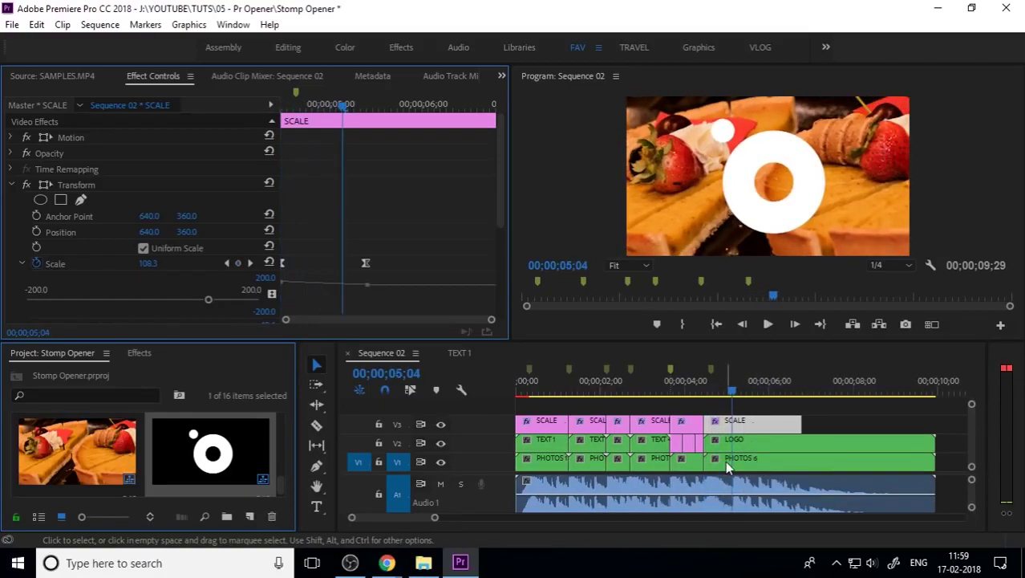
- Scale 2.jpg to the frame size inside the nested PHOTOS 6 sequence, and close that sequence
double_click(726, 461)
right_click(603, 449)
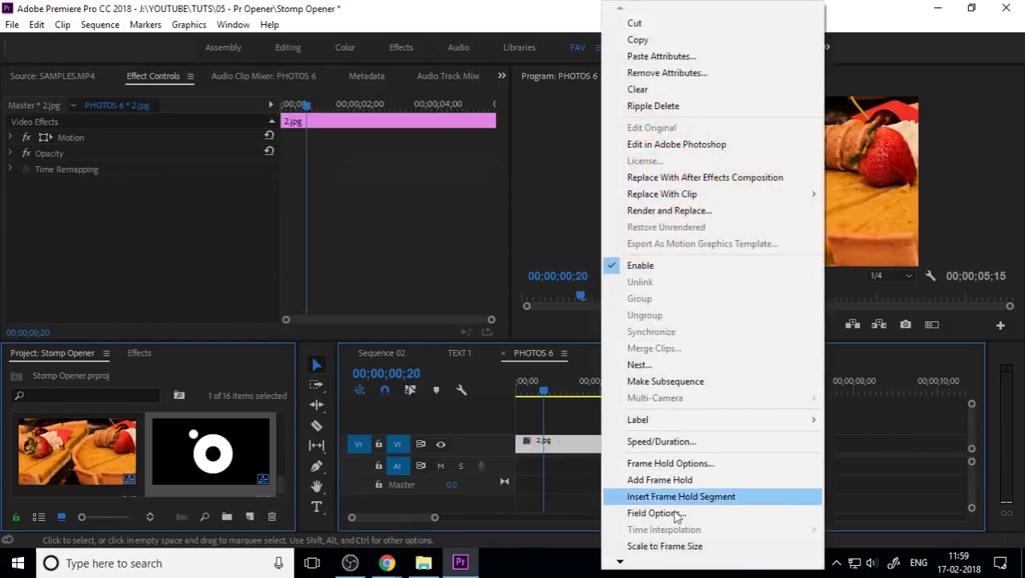
click(650, 540)
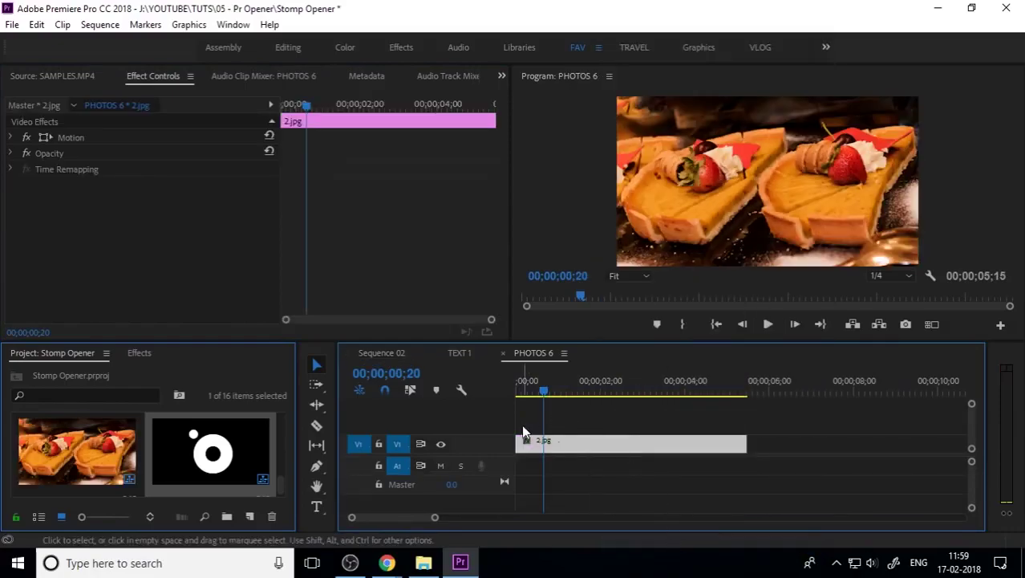
click(503, 353)
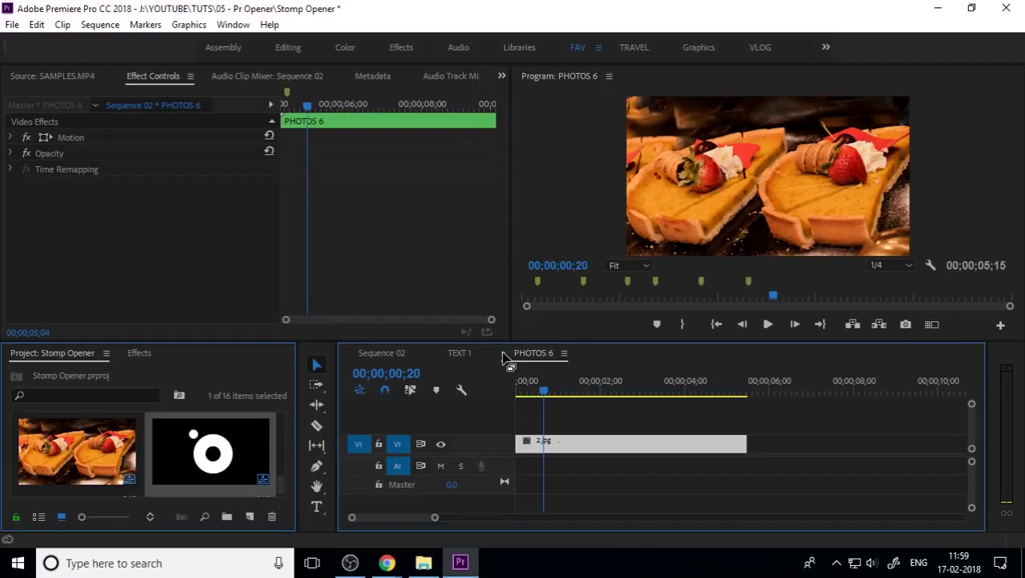
click(506, 354)
- Open the nested LOGO sequence and move its logo clip from V2 down to V1
drag(664, 399, 766, 406)
click(742, 444)
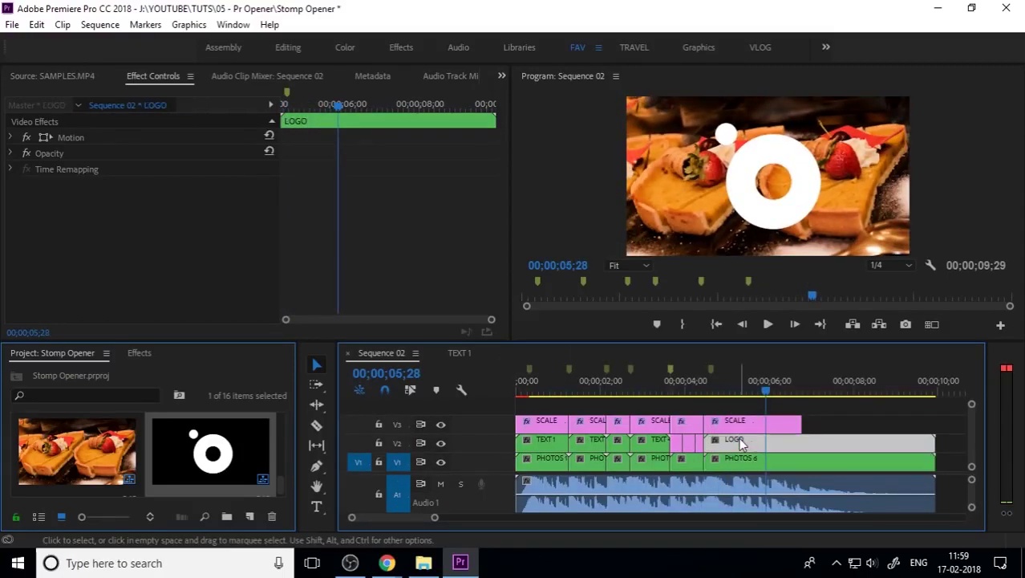
double_click(742, 443)
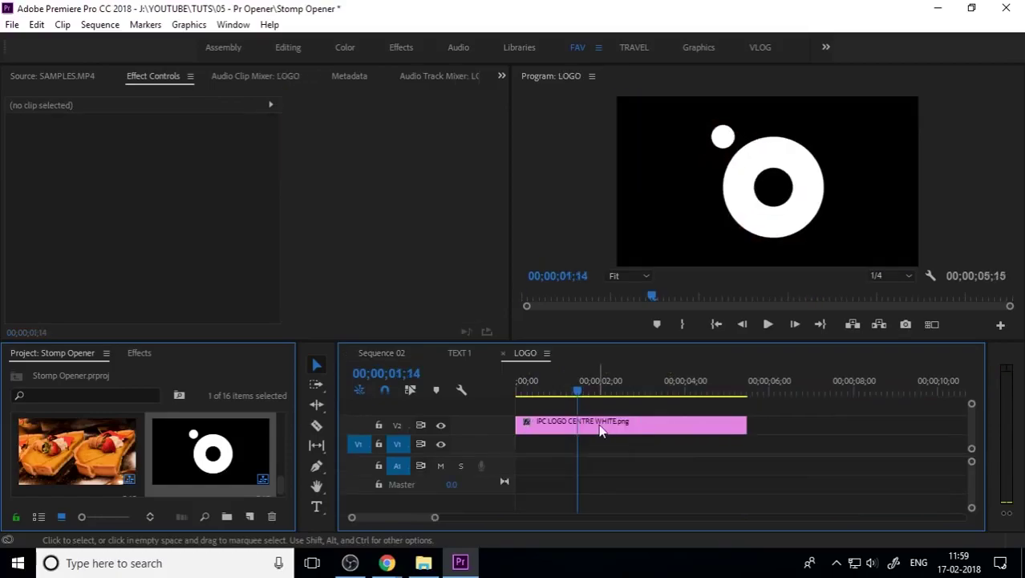
drag(552, 420, 554, 441)
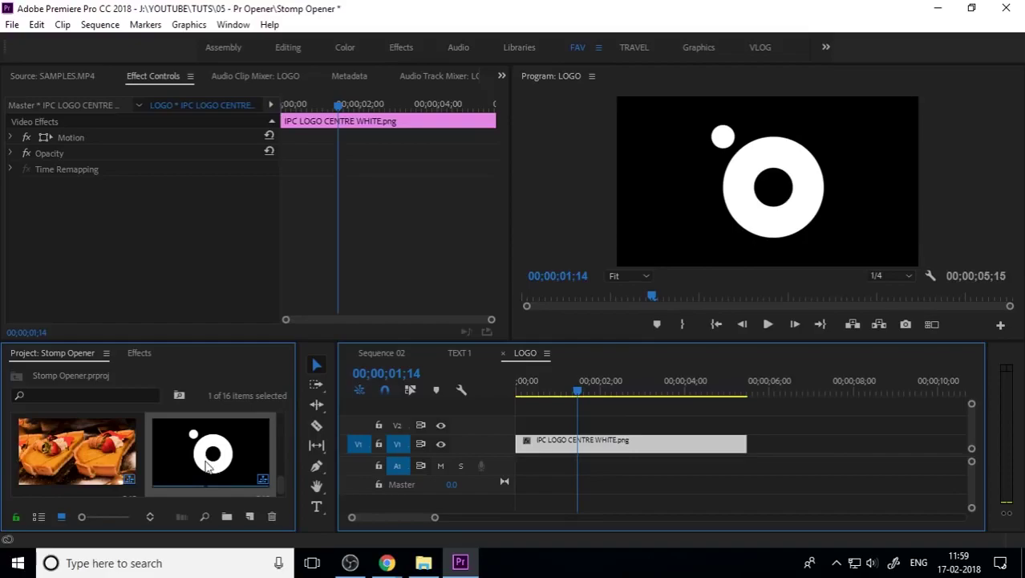
- Copy the SCALE adjustment layer from Sequence 02 onto V2 over the full logo clip in LOGO, and lower its starting Transform scale
scroll(207, 467, down, 5)
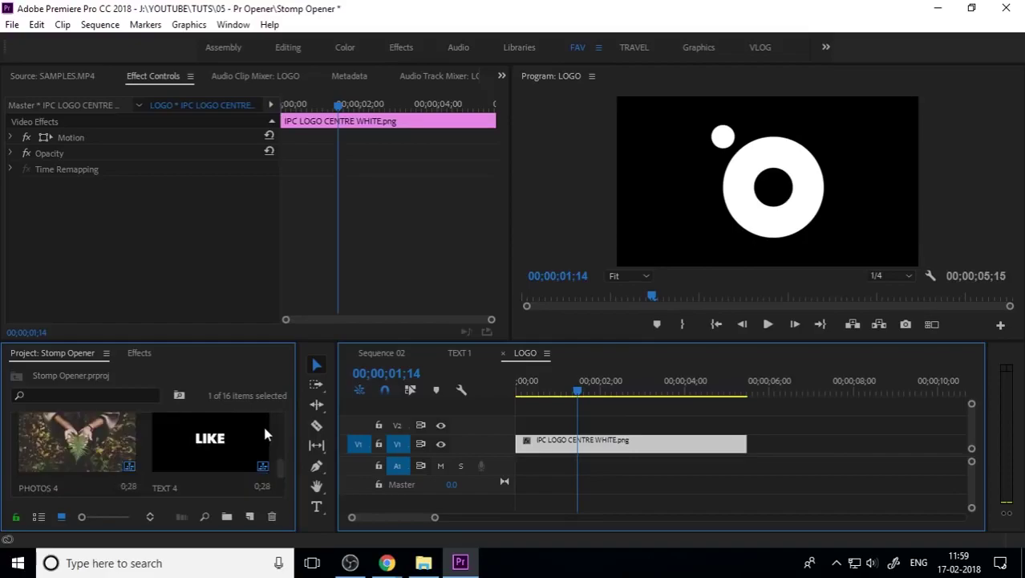
click(395, 352)
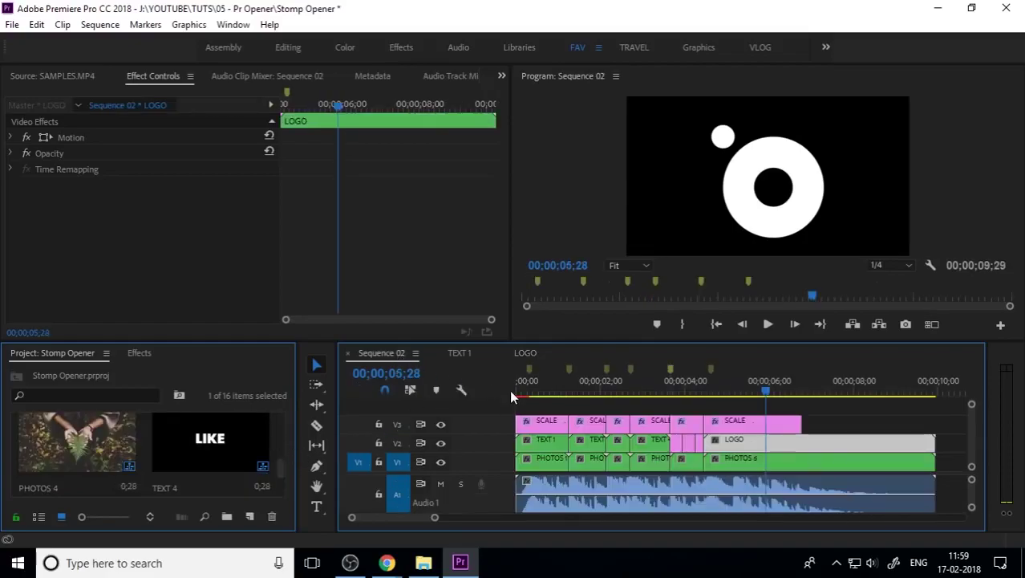
click(768, 428)
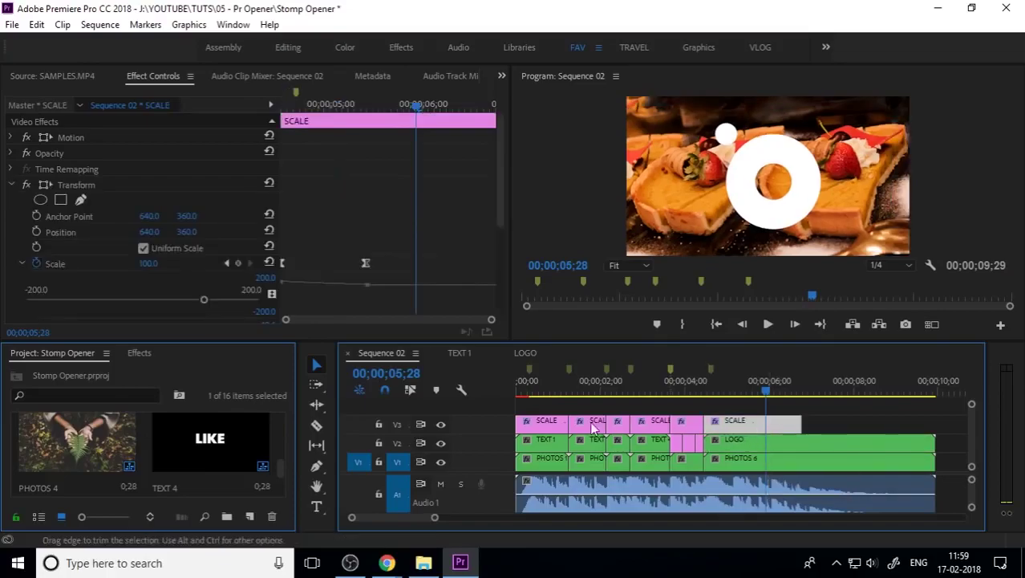
click(526, 354)
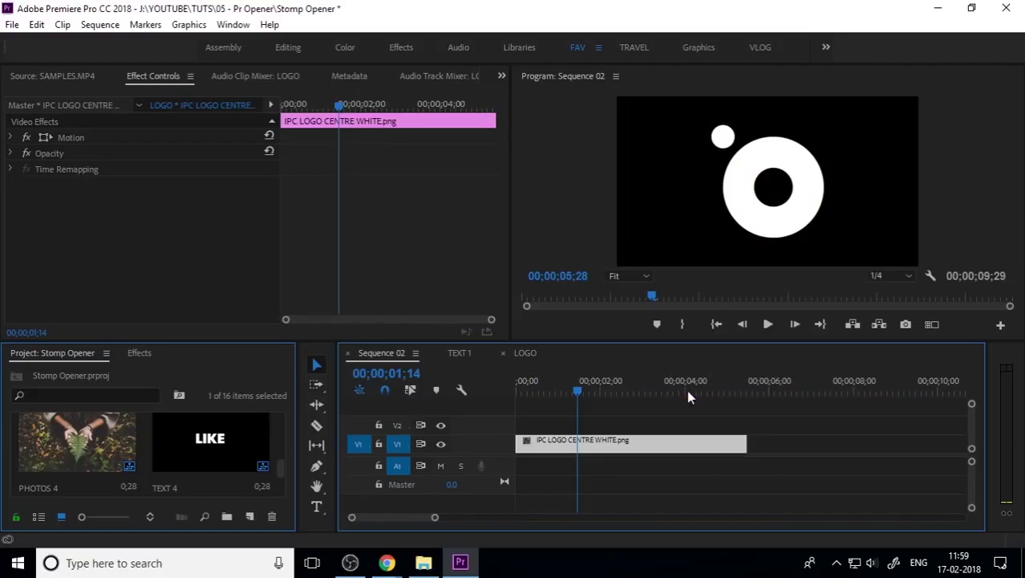
click(549, 424)
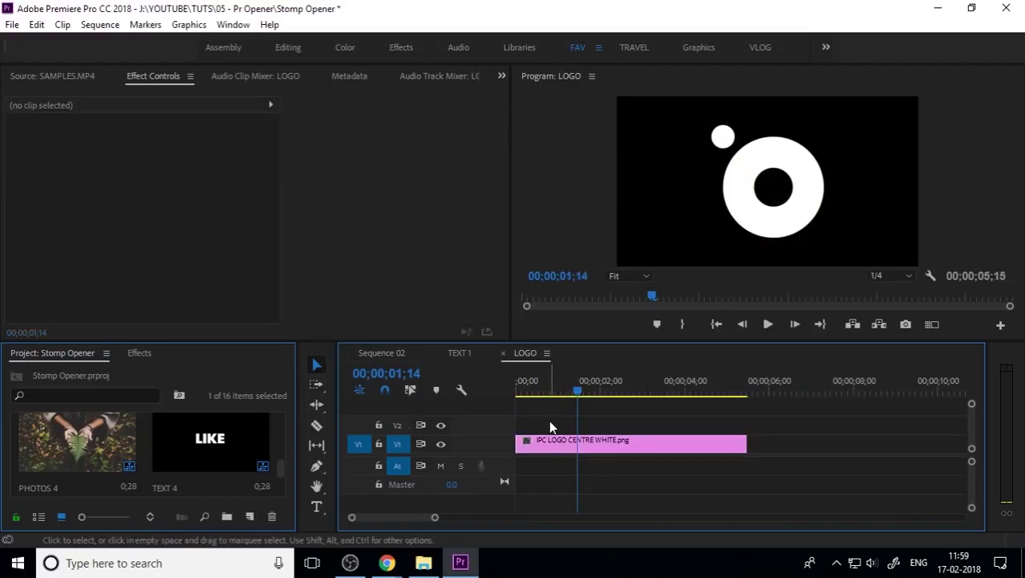
click(397, 426)
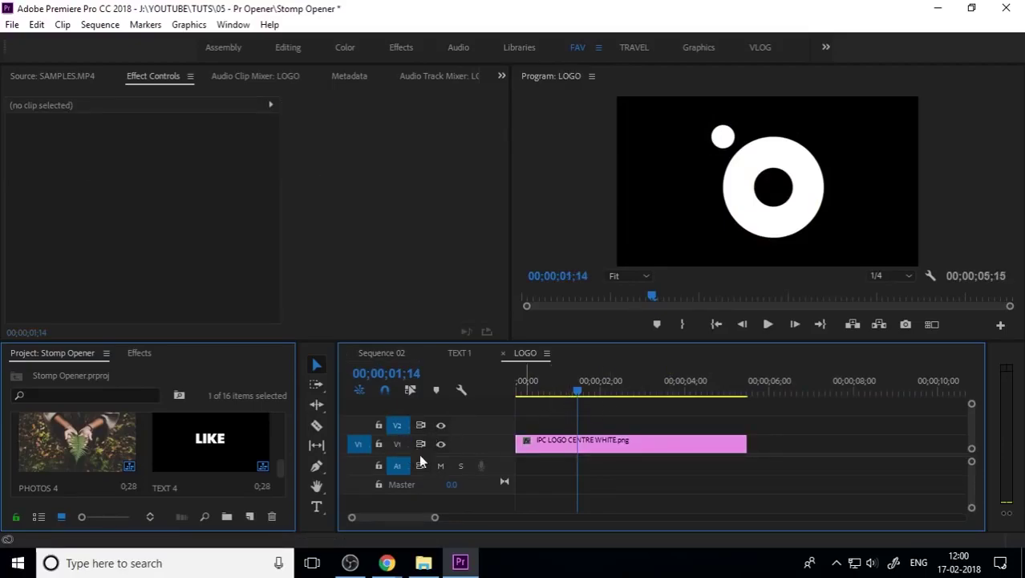
key(ctrl+v)
drag(638, 424, 488, 399)
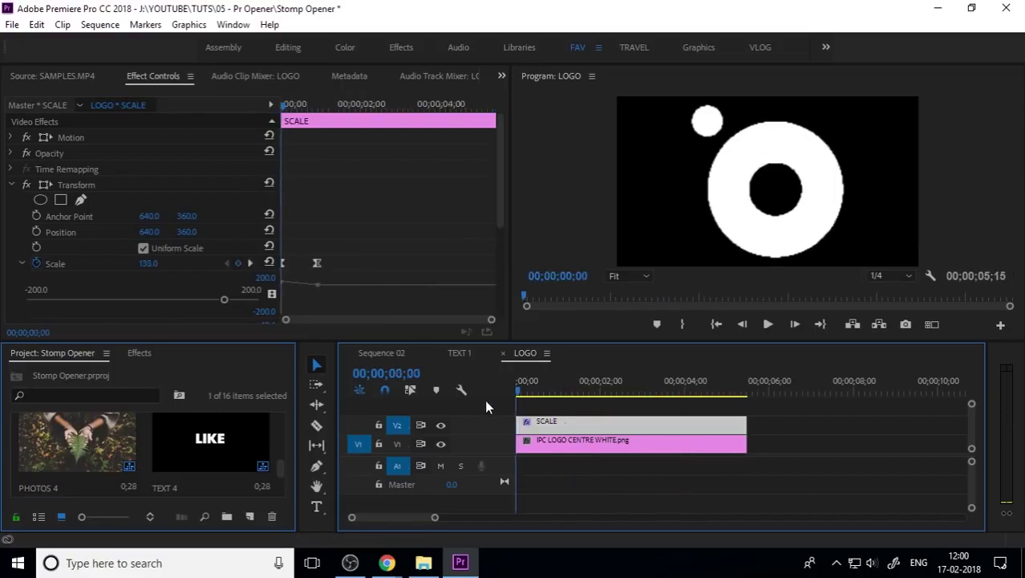
drag(146, 267, 109, 267)
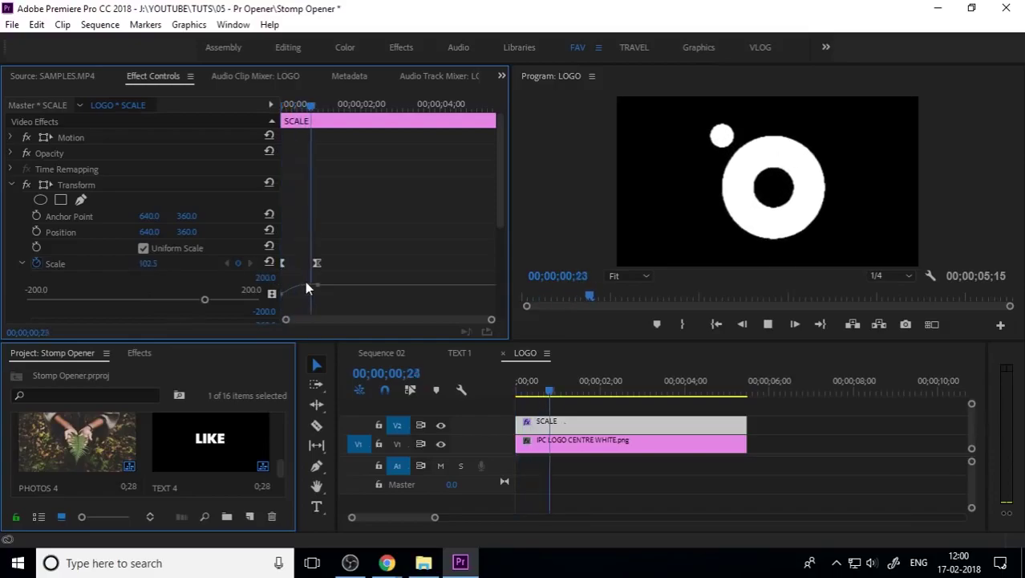
- Return to Sequence 02 and play the ending from the THANKS text into the logo, then select the LOGO clip
key(space)
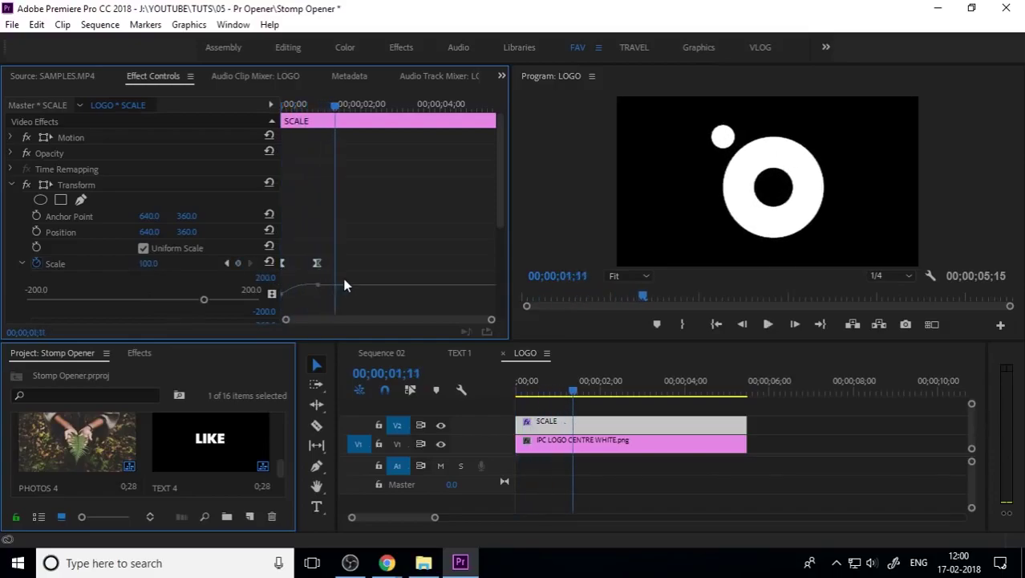
click(406, 356)
drag(703, 378, 680, 388)
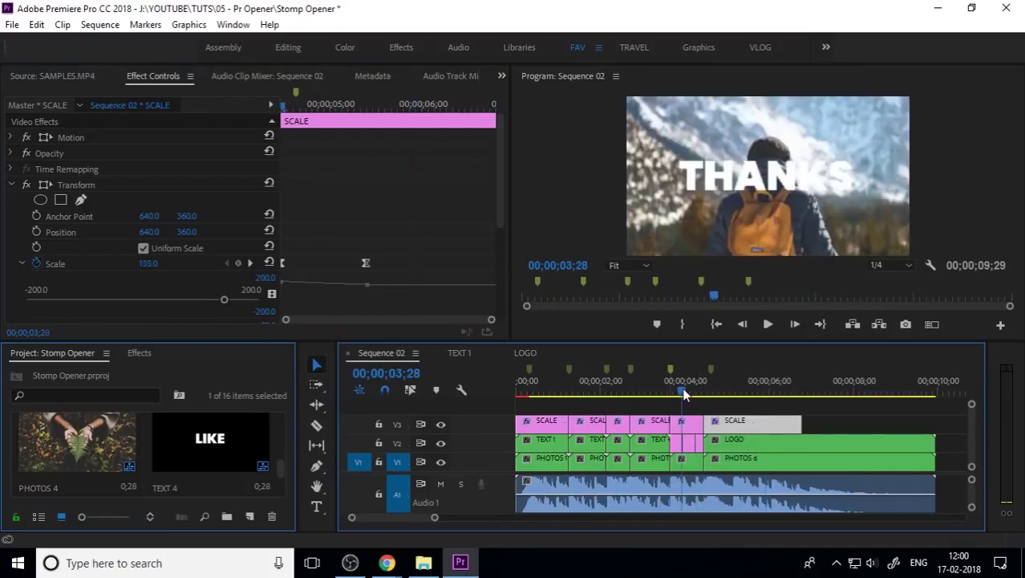
key(space)
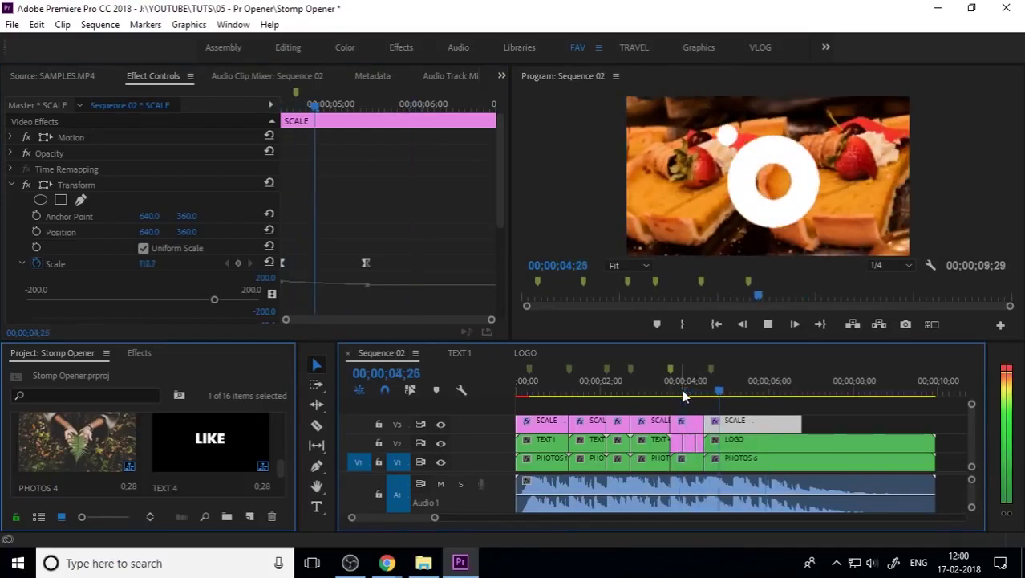
key(space)
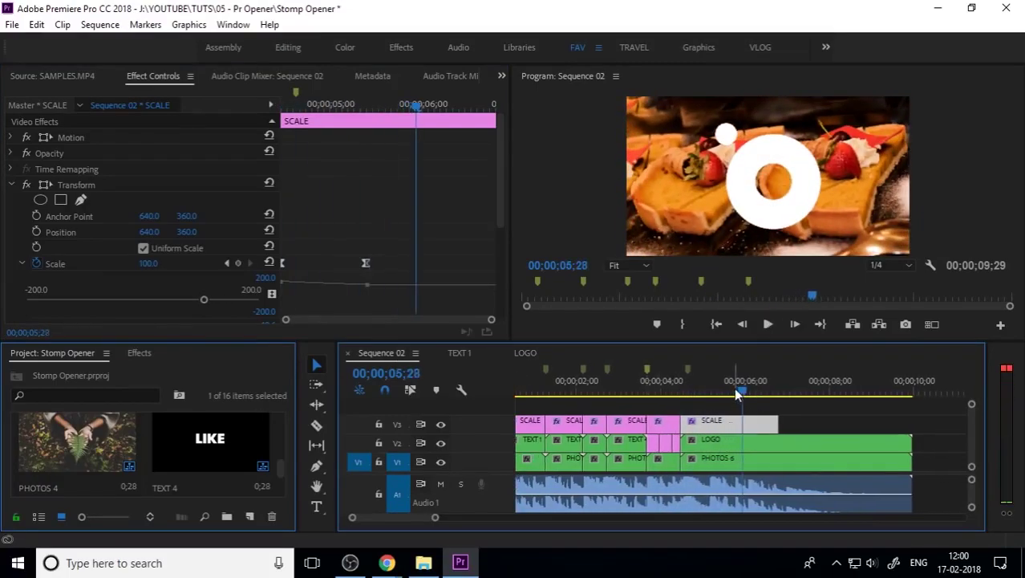
click(728, 443)
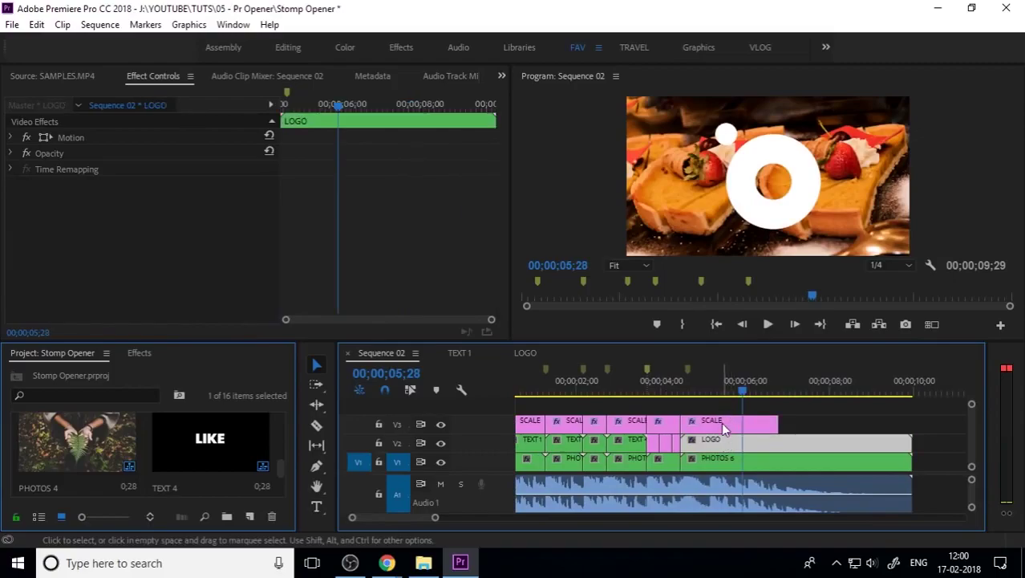
- Set the logo clip's Motion Scale to 54 in the nested LOGO sequence and play it from the start
click(536, 352)
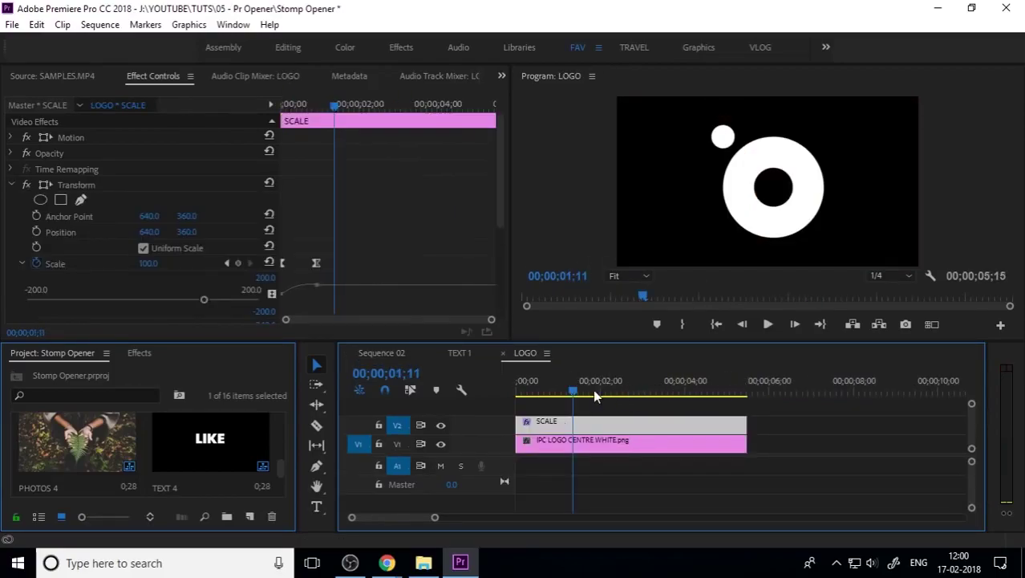
click(573, 442)
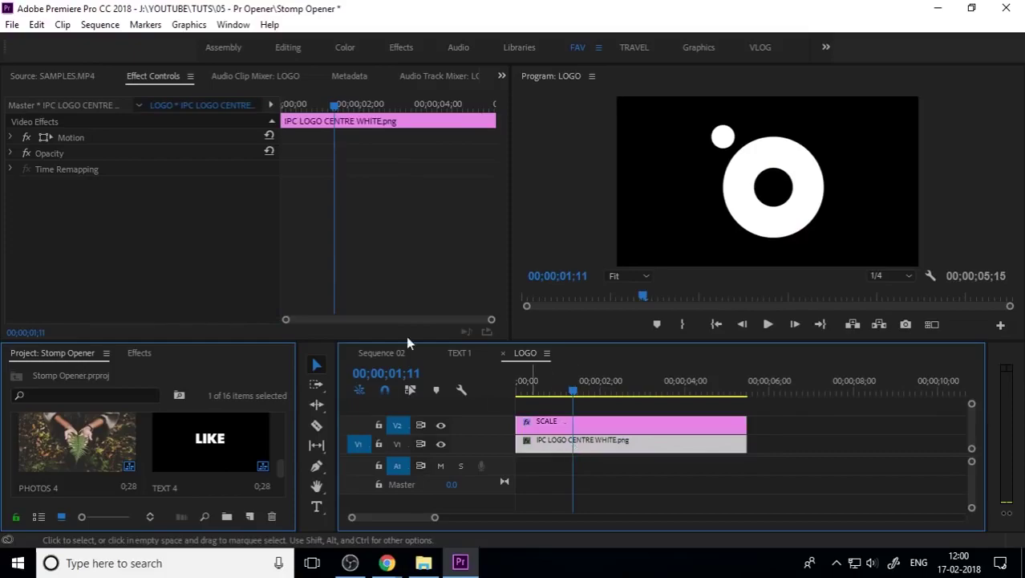
click(10, 138)
drag(155, 171, 119, 171)
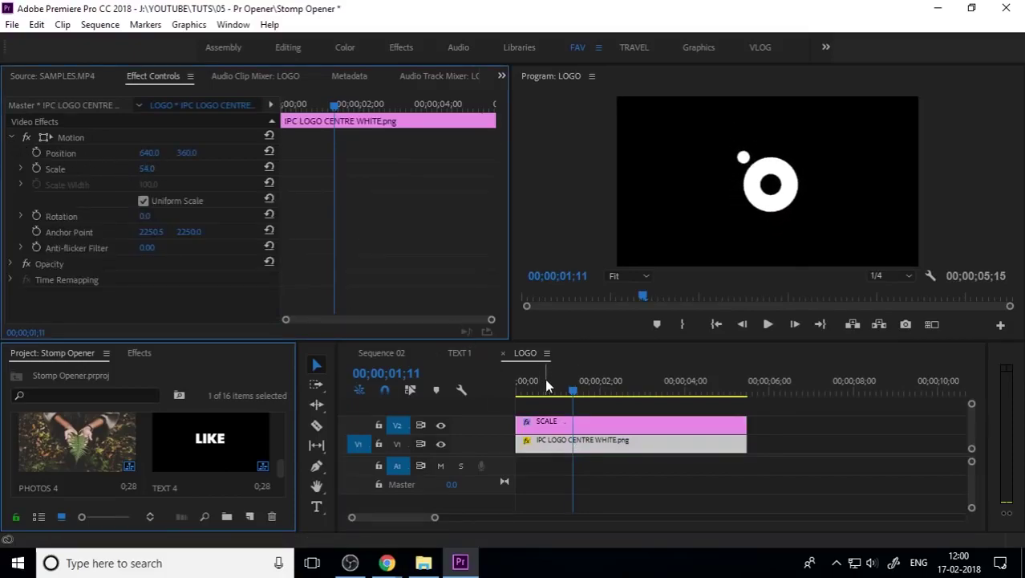
drag(545, 377, 518, 379)
key(space)
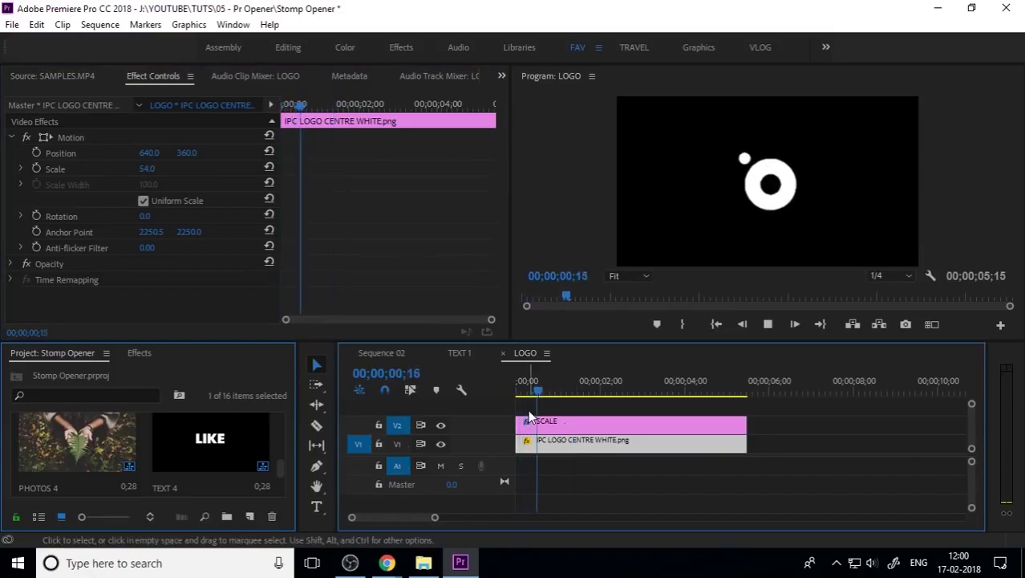
key(space)
- Reshape the Transform Scale keyframe easing on LOGO's SCALE layer for a faster start, and play it back
click(563, 424)
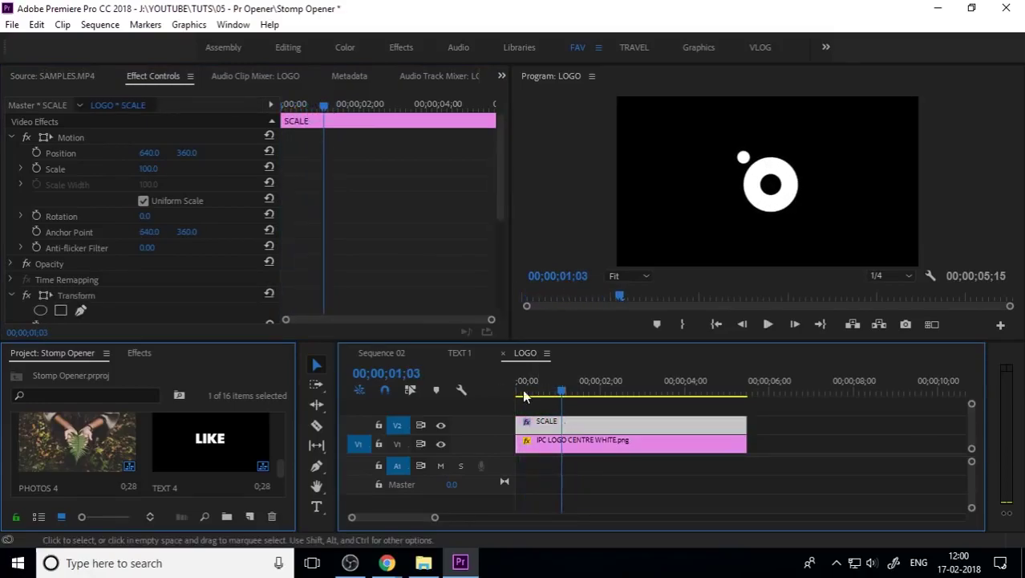
drag(500, 215, 505, 313)
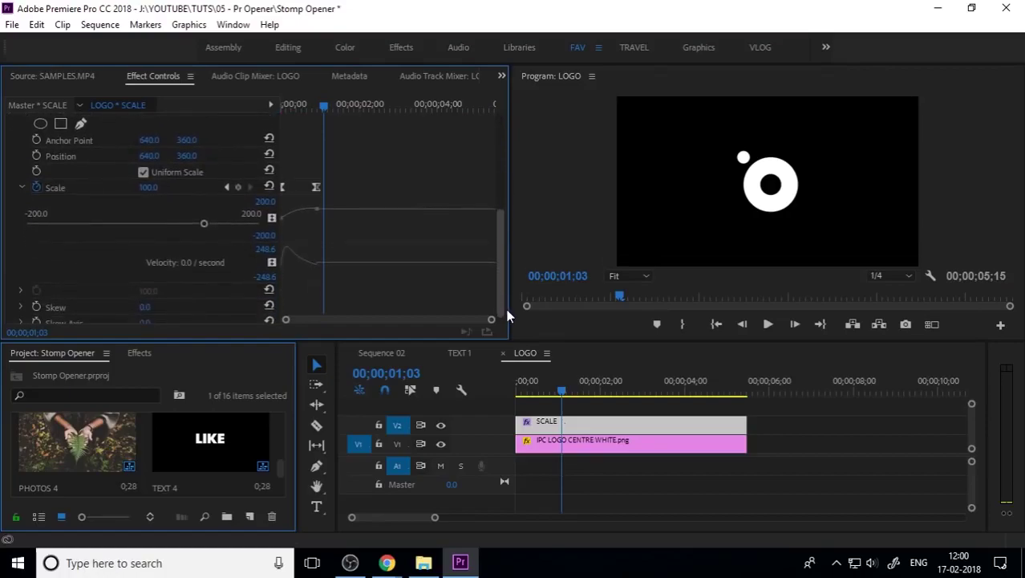
drag(369, 159, 282, 226)
drag(293, 266, 293, 265)
click(516, 390)
key(space)
key(space)
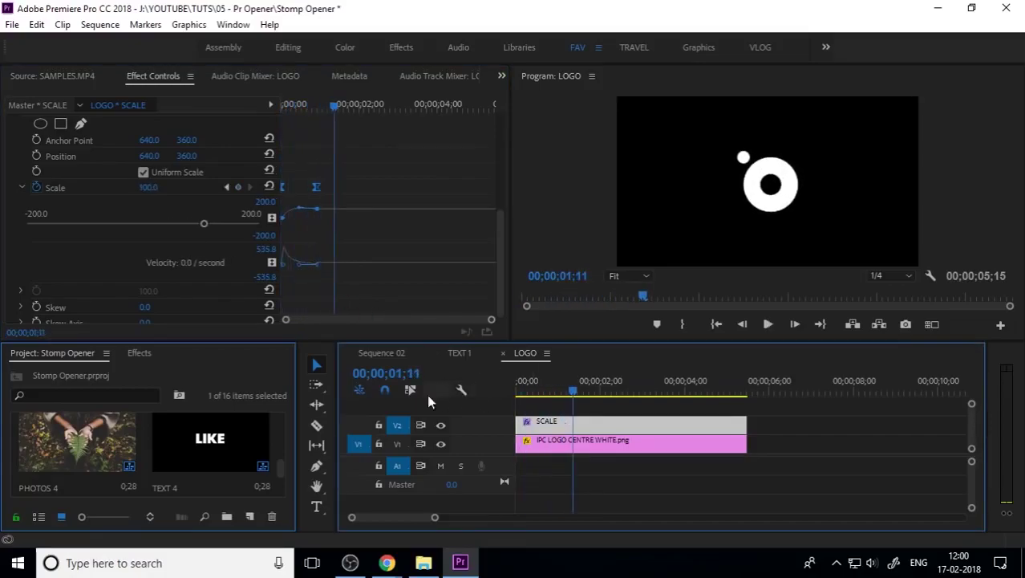
- Play the logo section in Sequence 02 to check the smaller logo over the photo
click(381, 353)
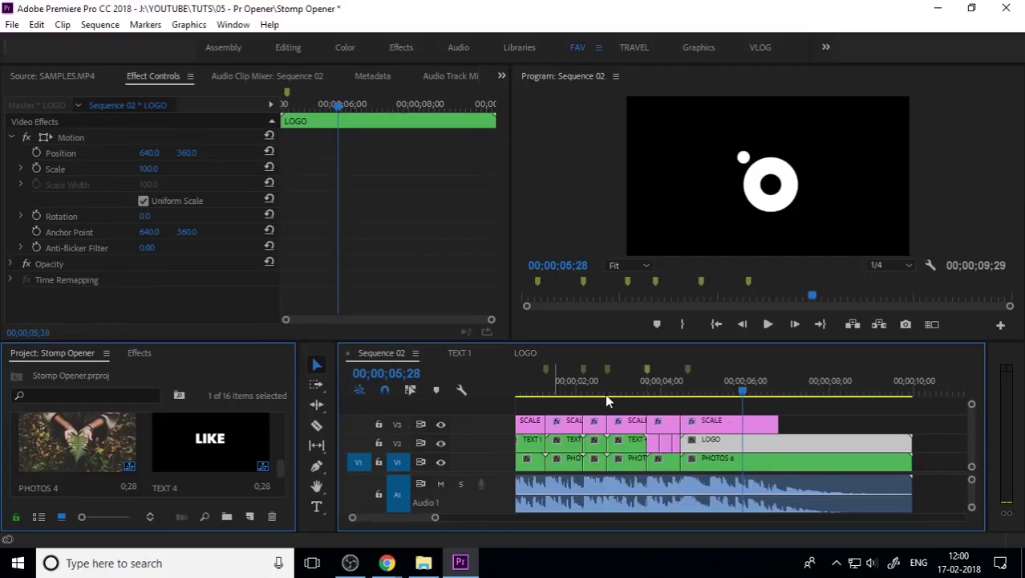
click(650, 403)
key(space)
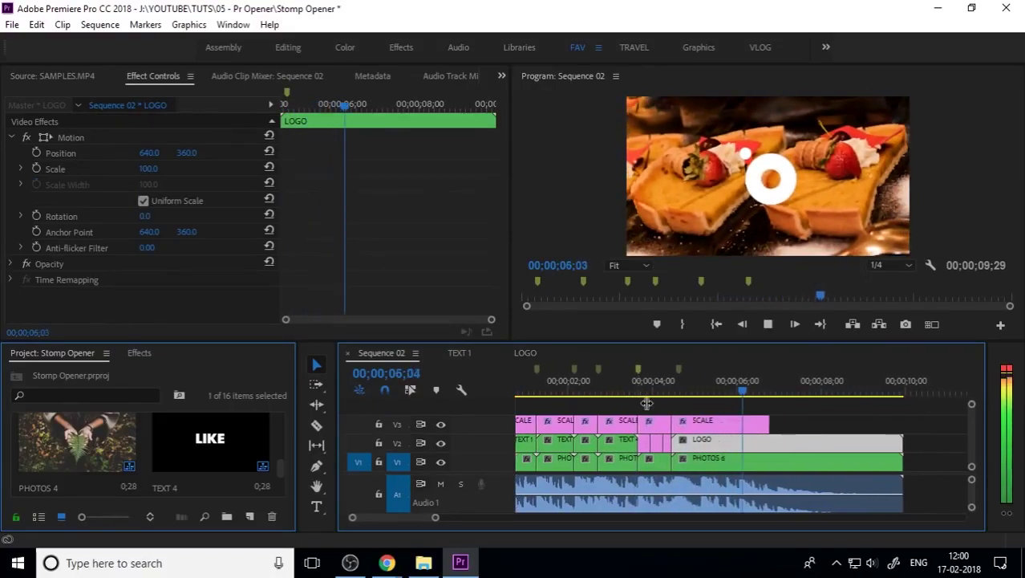
key(space)
- Set the playback resolution to Full and extend the last SCALE layer on V3 to the end of the LOGO clip
click(899, 281)
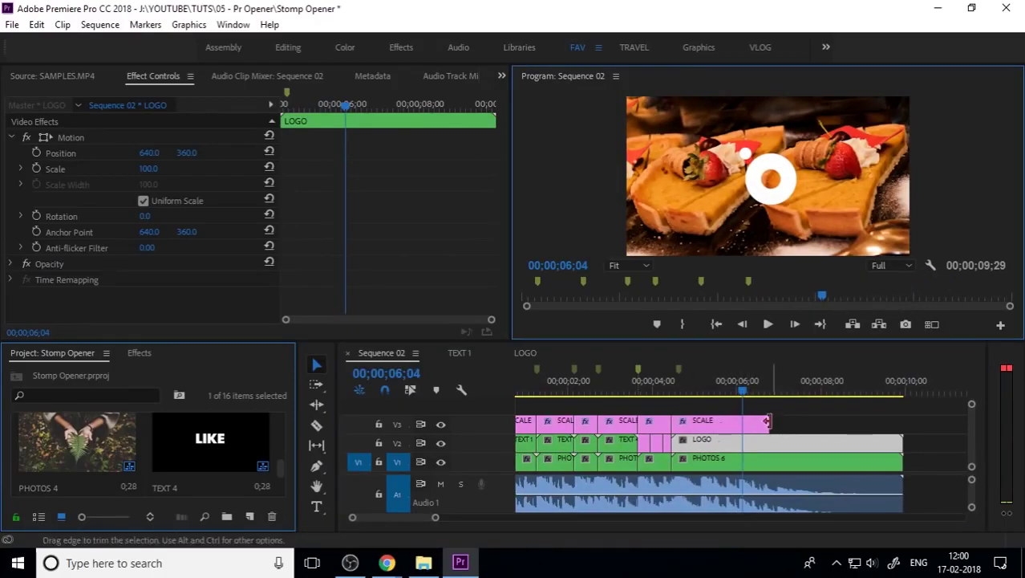
drag(769, 424, 902, 429)
key(minus)
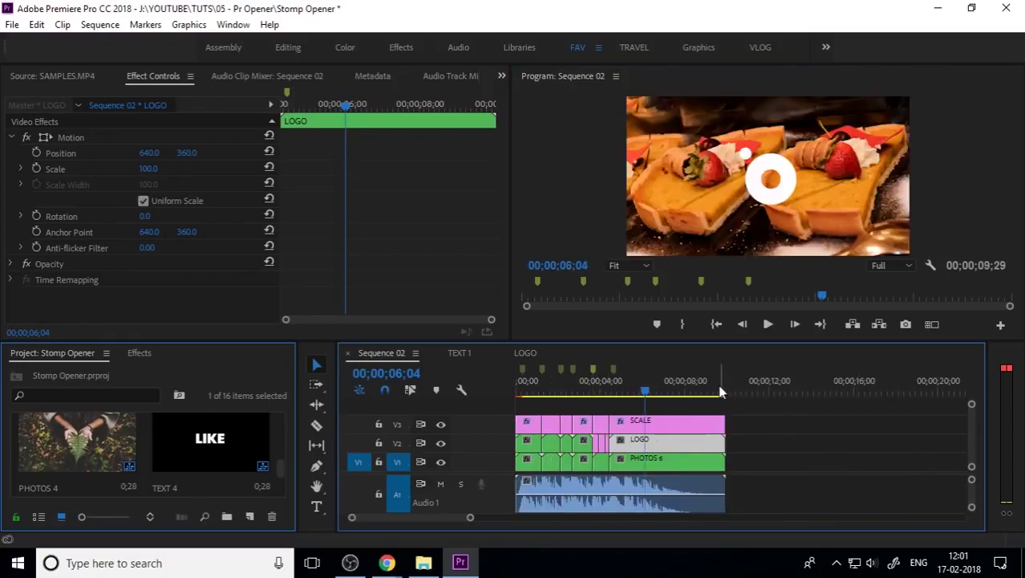
- Create a Black Video in the nested PHOTOS 6 sequence and place it on V2 over the full length of 2.jpg
double_click(650, 456)
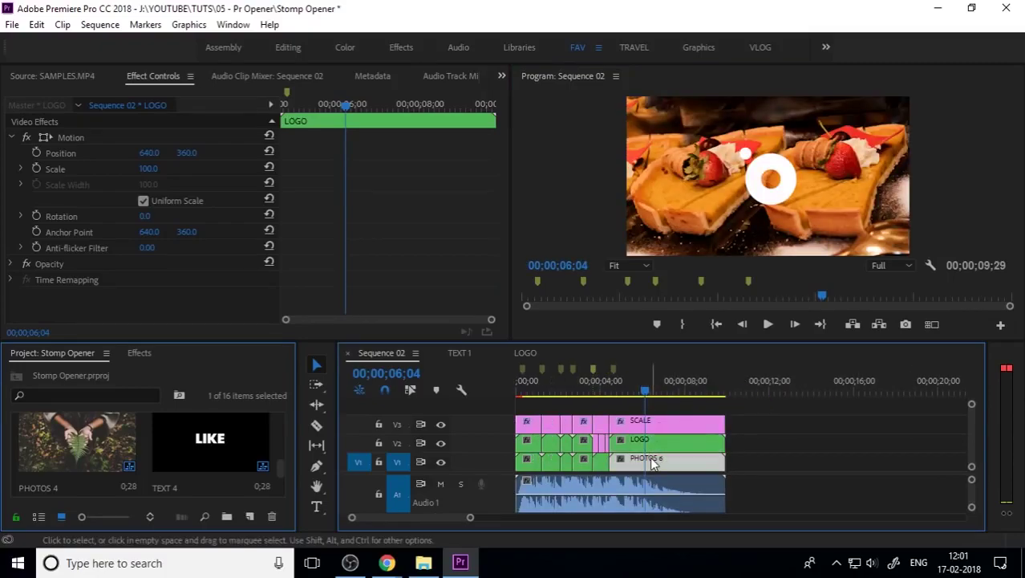
click(518, 421)
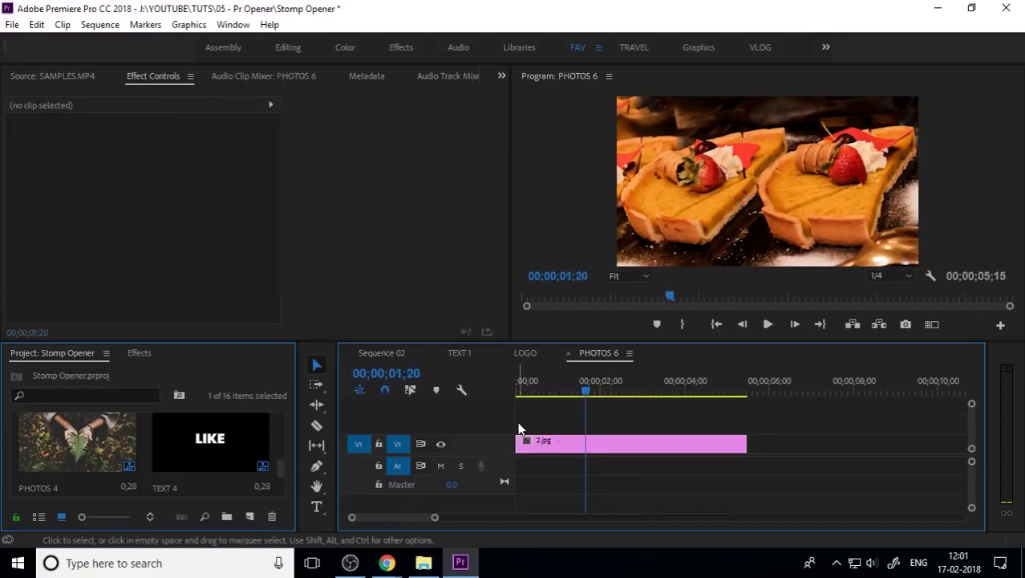
click(249, 516)
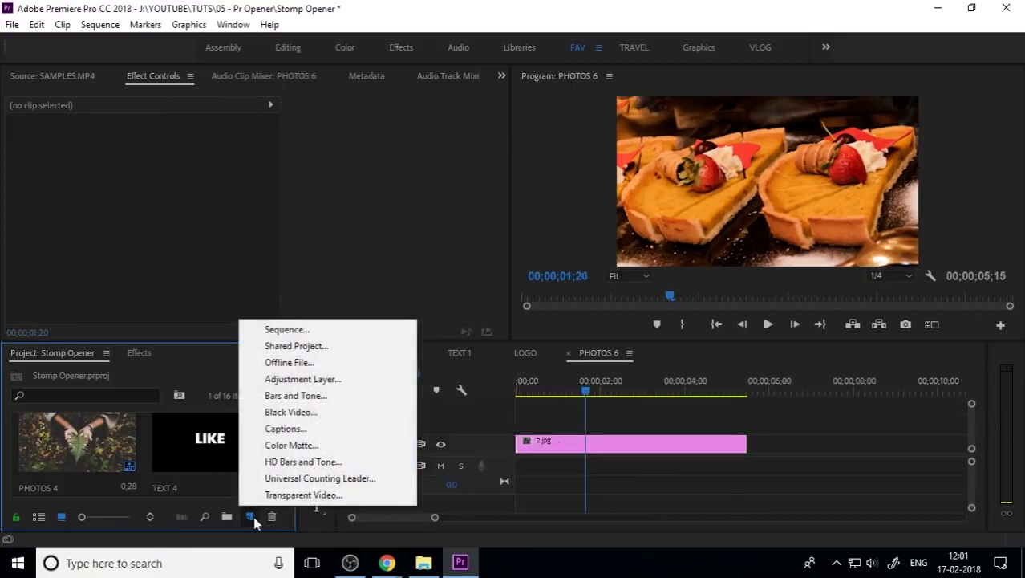
click(308, 411)
click(519, 337)
drag(106, 444, 516, 425)
drag(726, 423, 746, 424)
click(596, 415)
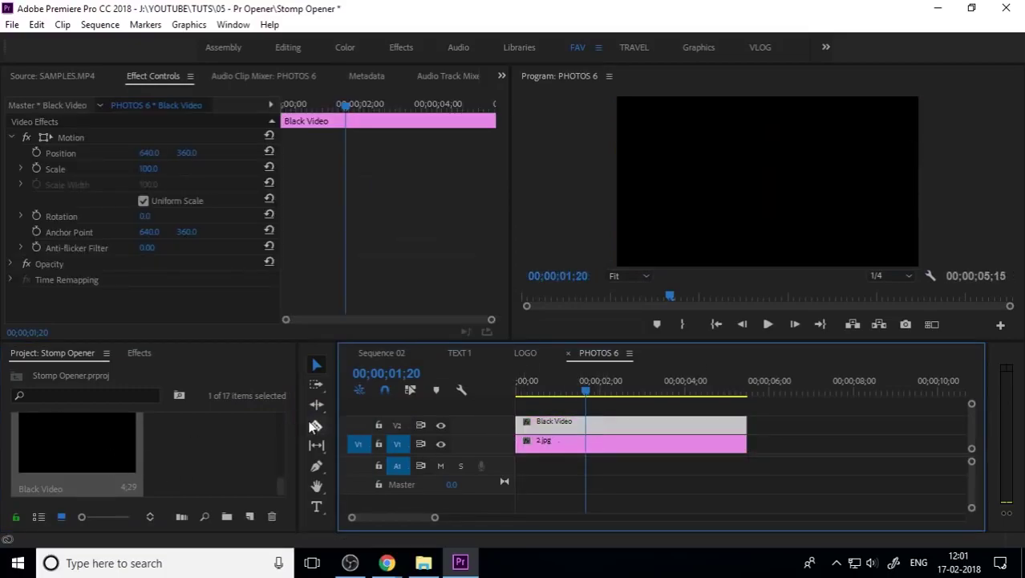
- Lower the Black Video's opacity so it darkens the photo beneath it, and return to Sequence 02
click(12, 265)
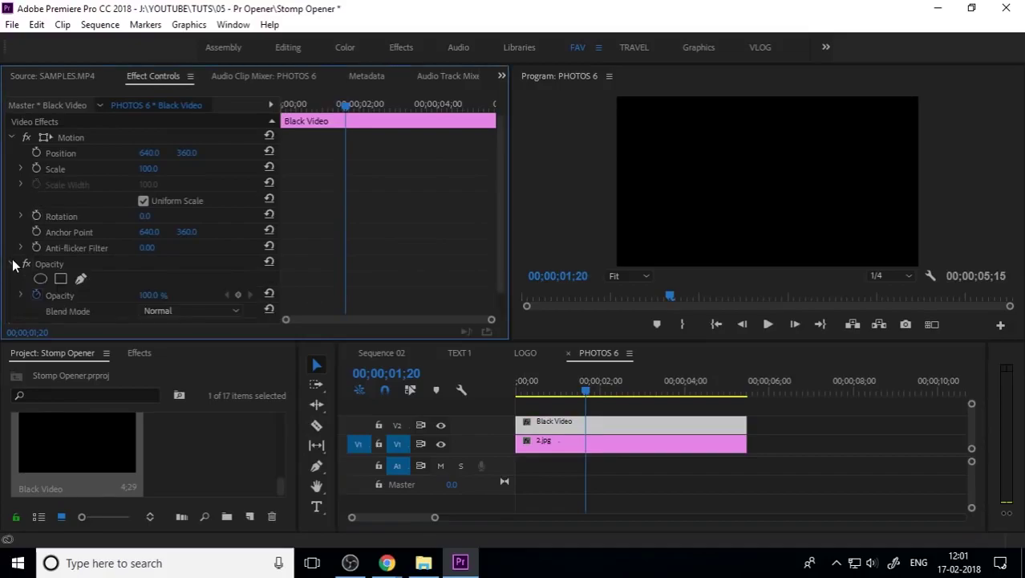
click(48, 295)
drag(157, 296, 140, 295)
click(393, 352)
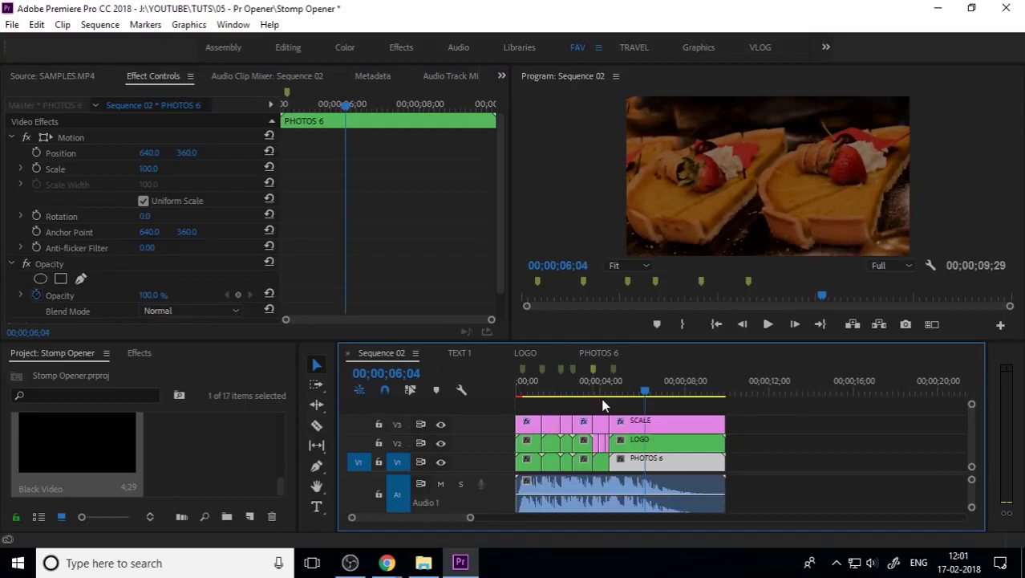
- Maximize the preview and play the whole opener twice from the beginning, then restore the workspace layout
drag(645, 391, 605, 390)
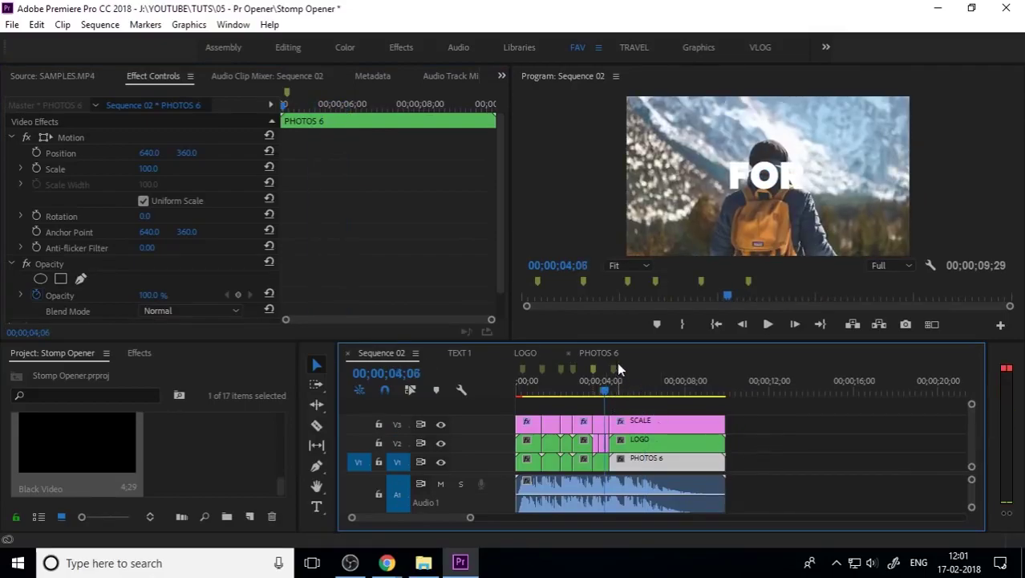
click(737, 183)
key(grave)
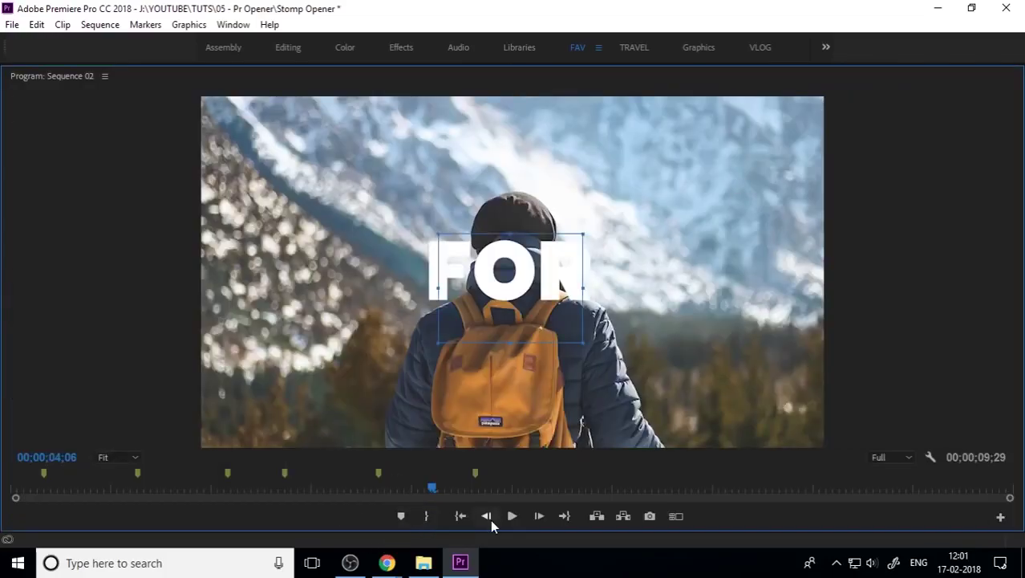
click(458, 517)
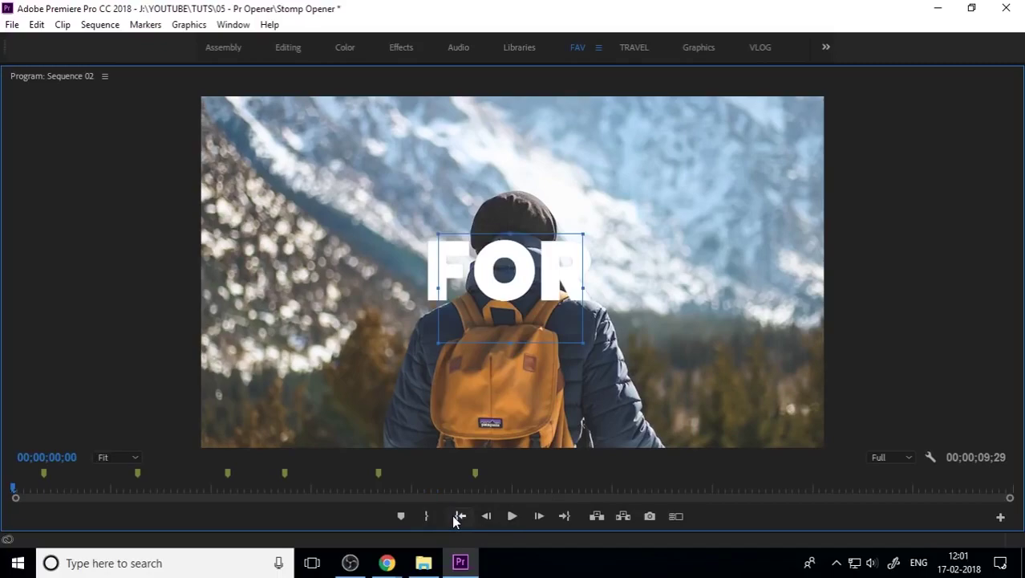
click(512, 515)
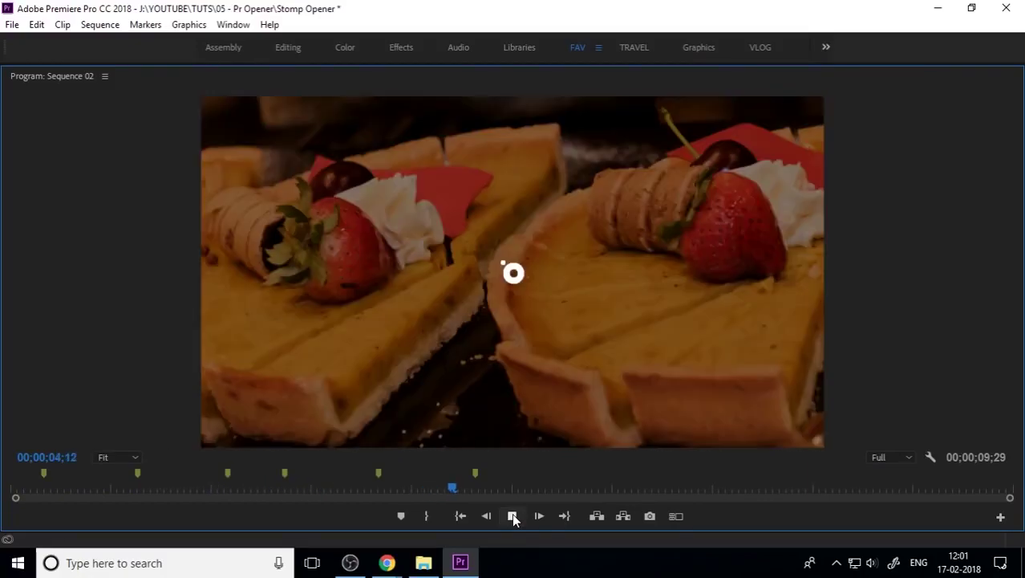
key(space)
drag(626, 486, 6, 515)
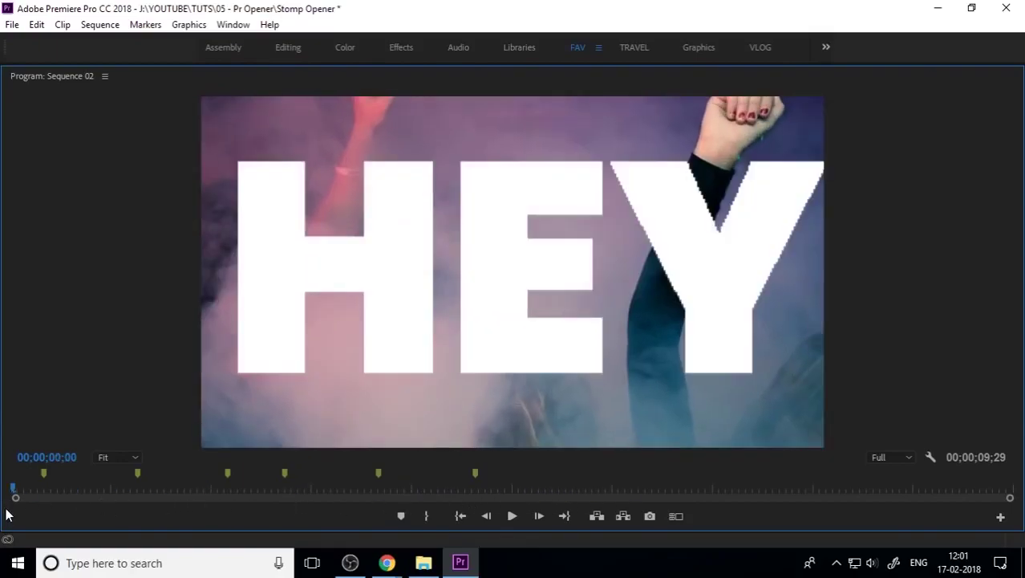
click(513, 517)
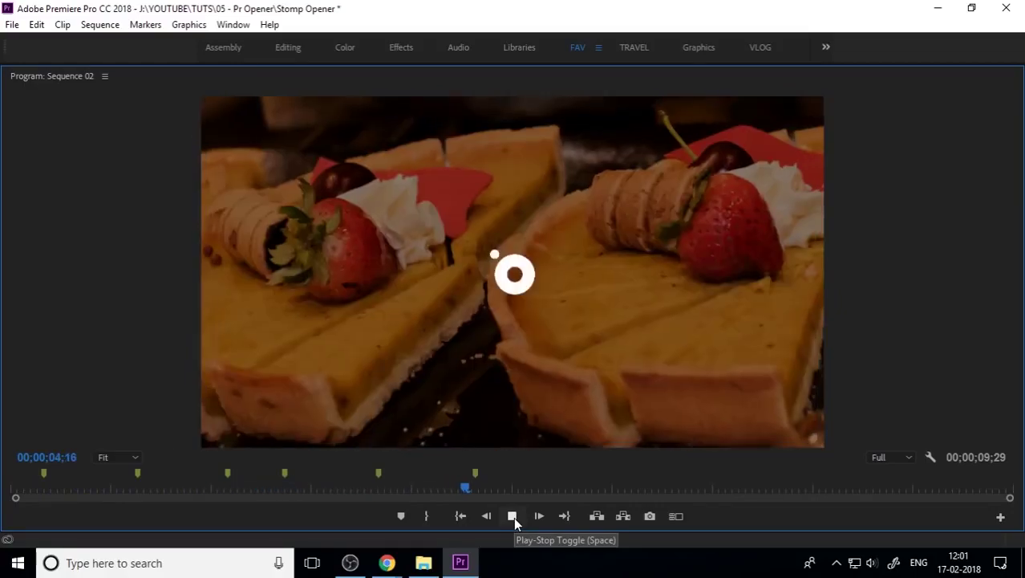
click(514, 515)
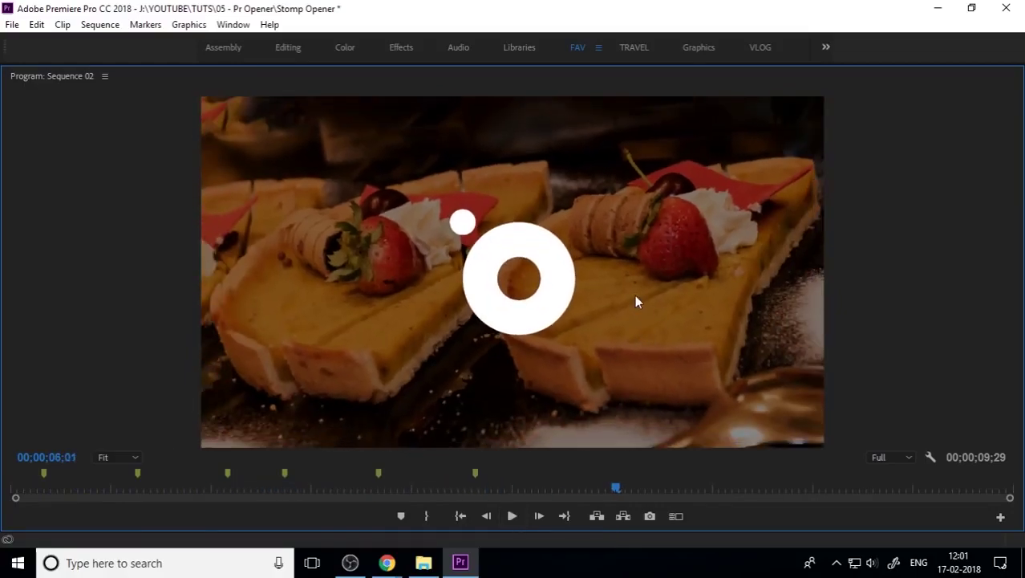
key(grave)
- Apply the Lens Distortion effect to the first SCALE adjustment layer, above TEXT 1 in Sequence 02
drag(641, 391, 468, 399)
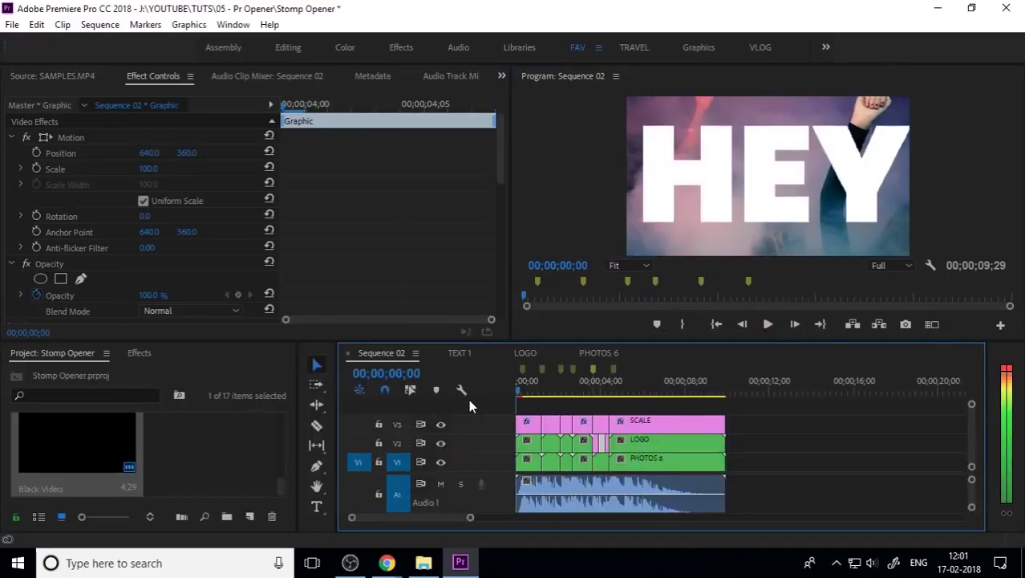
key(=)
key(=)
click(574, 417)
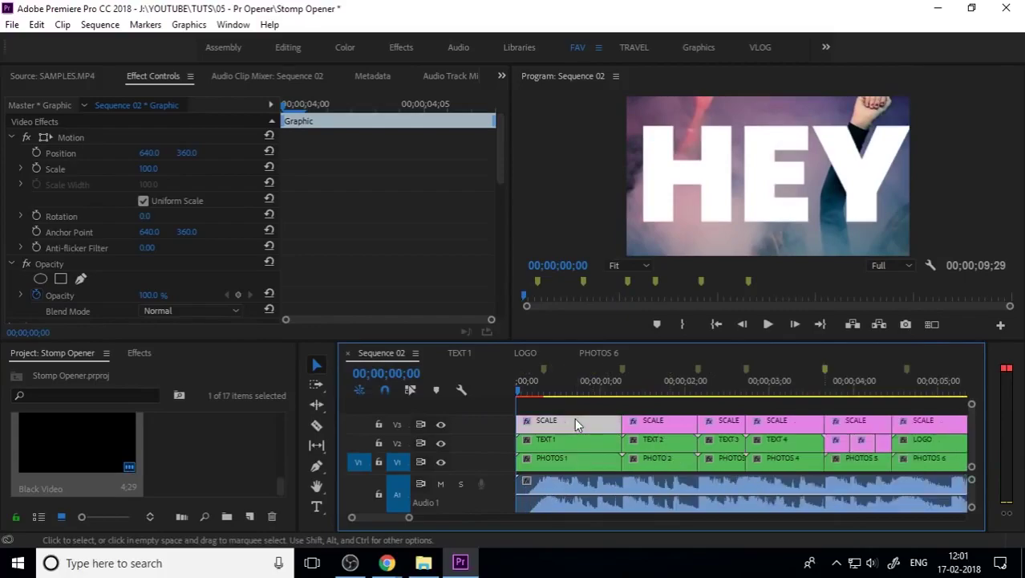
click(141, 354)
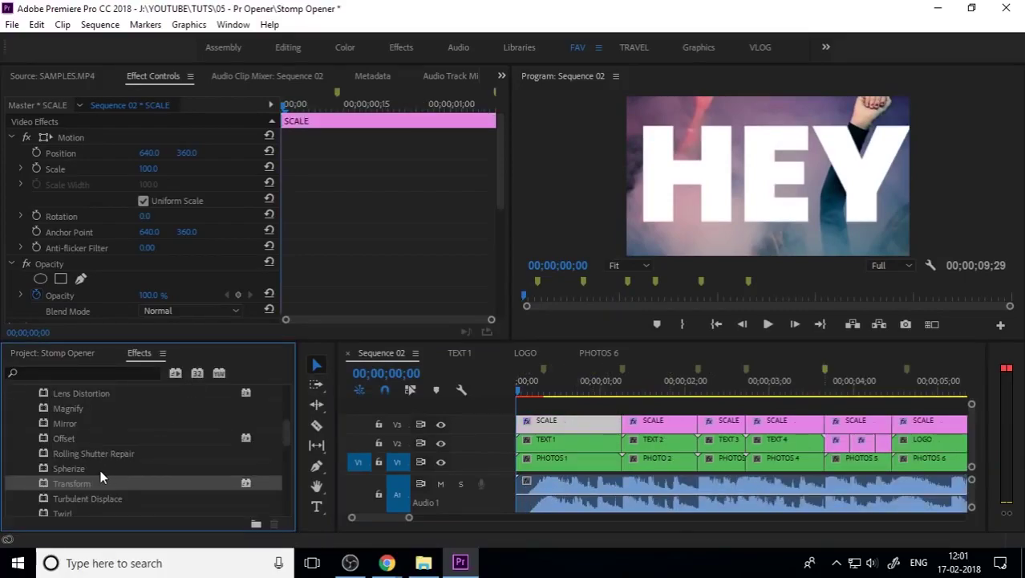
scroll(45, 434, up, 1)
click(70, 455)
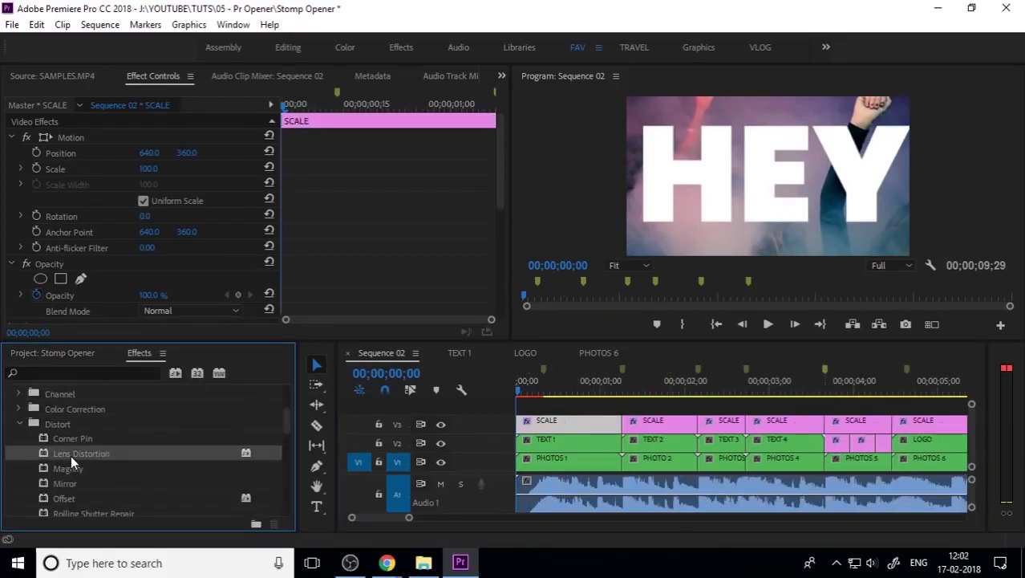
drag(95, 454, 581, 426)
- Collapse the Motion, Opacity and Transform settings, and keyframe the Lens Distortion Curvature at -74 on the SCALE layer's first frame
scroll(126, 265, down, 1)
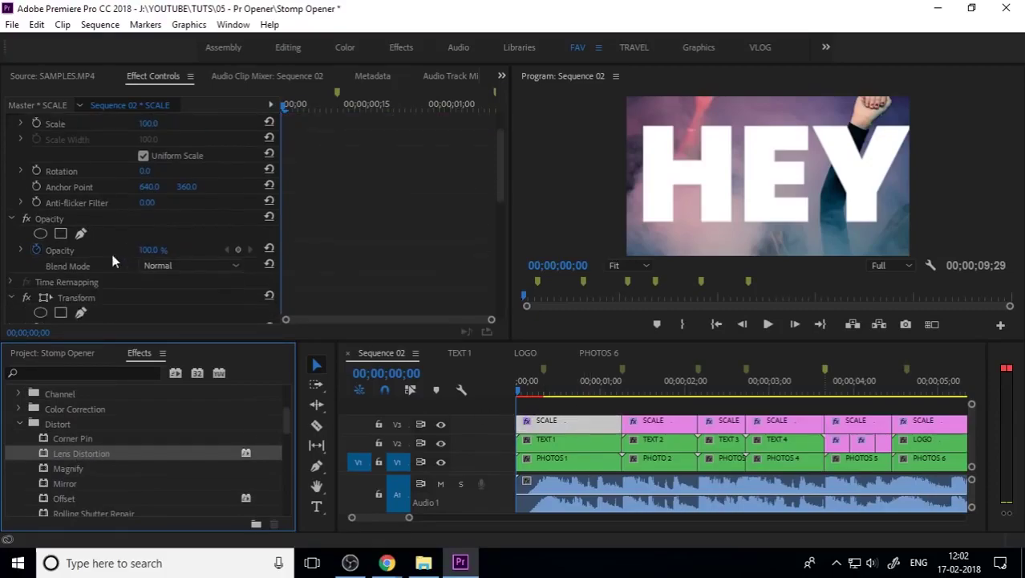
click(12, 219)
scroll(19, 160, up, 1)
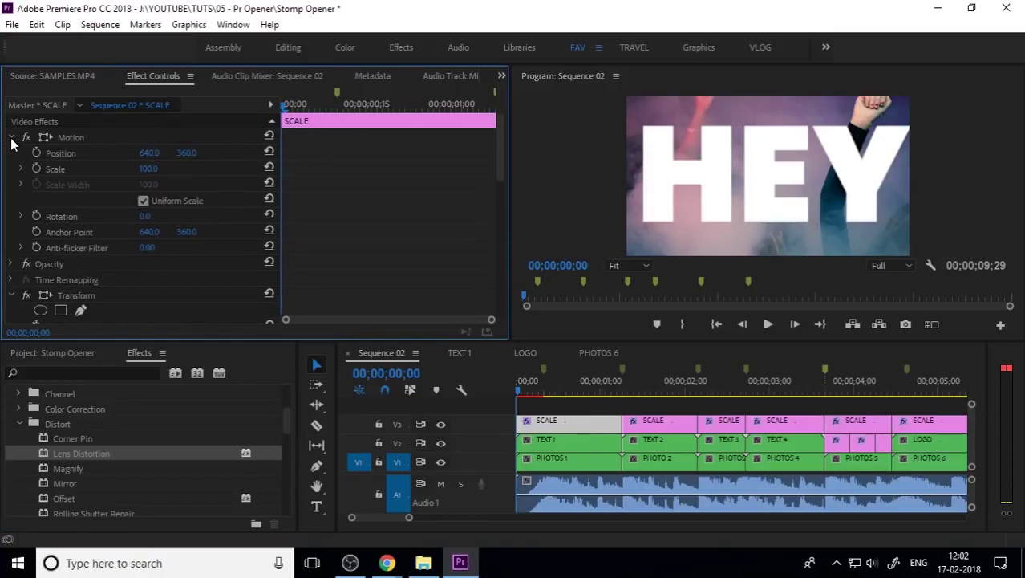
click(11, 139)
click(12, 186)
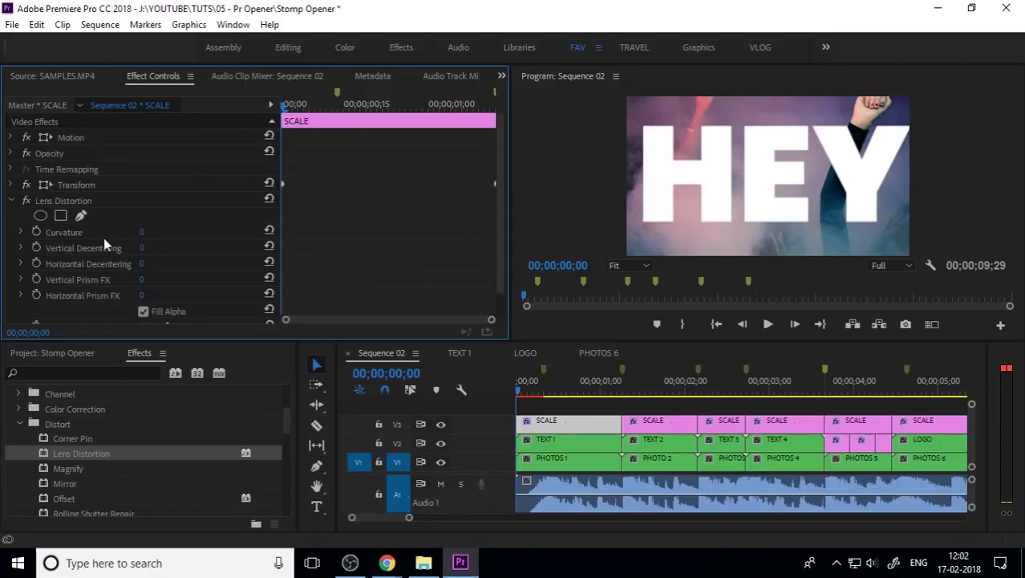
drag(377, 104, 283, 105)
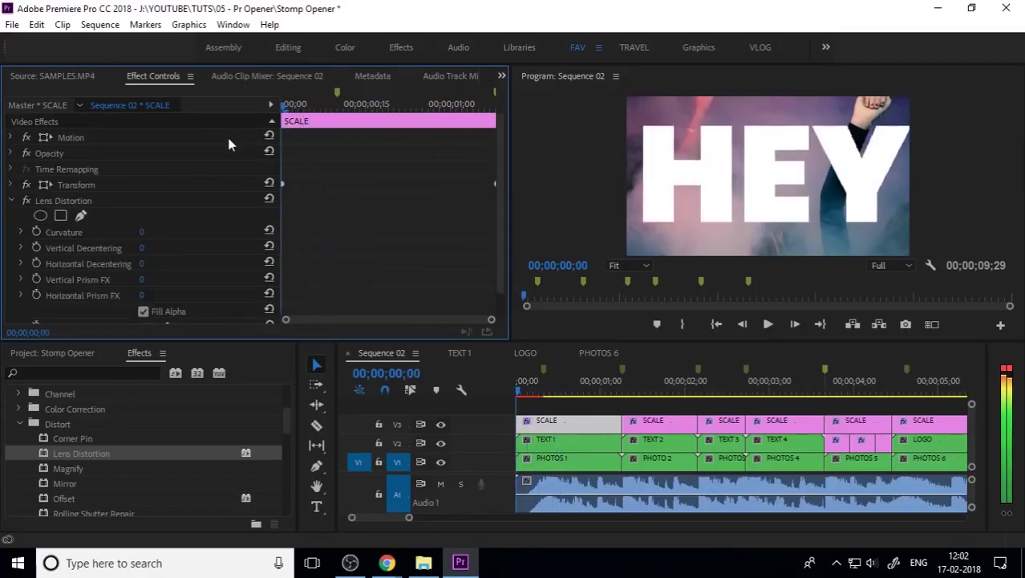
drag(141, 231, 84, 257)
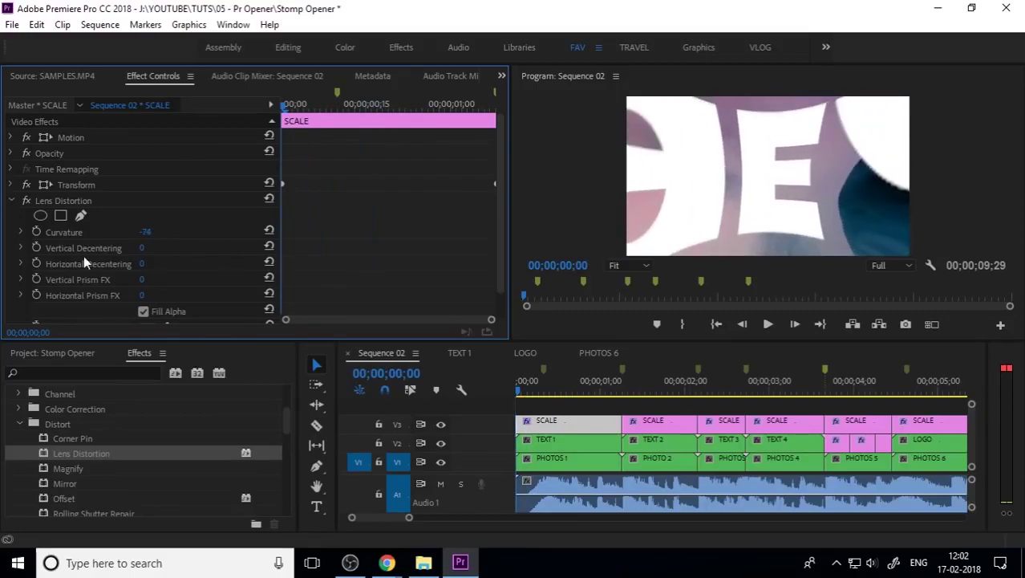
click(36, 231)
- Add a Curvature keyframe of 0 at 00;00;00;12, then shift it about halfway back toward the start of the layer
key(Right)
key(Right)
key(Right)
key(Right)
key(Right)
key(Right)
key(Right)
key(Right)
key(Right)
key(Right)
key(Right)
key(Right)
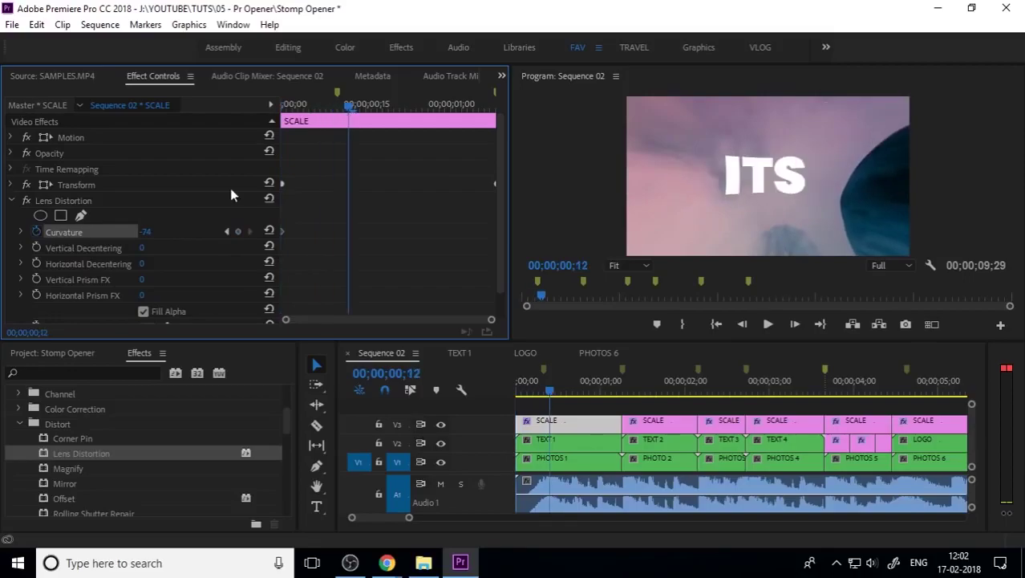
click(152, 232)
text(0)
key(Return)
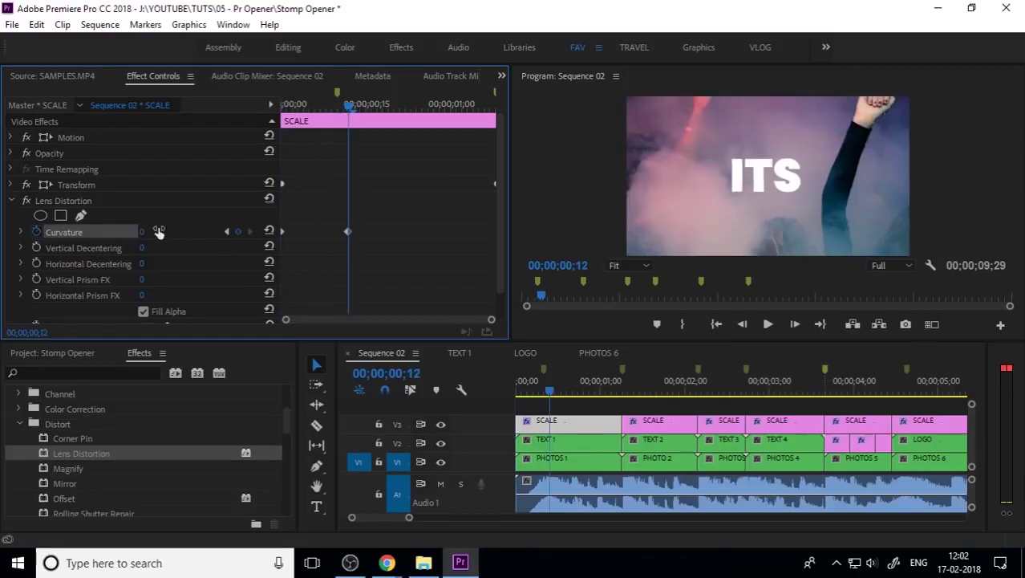
drag(347, 231, 315, 232)
drag(324, 99, 245, 137)
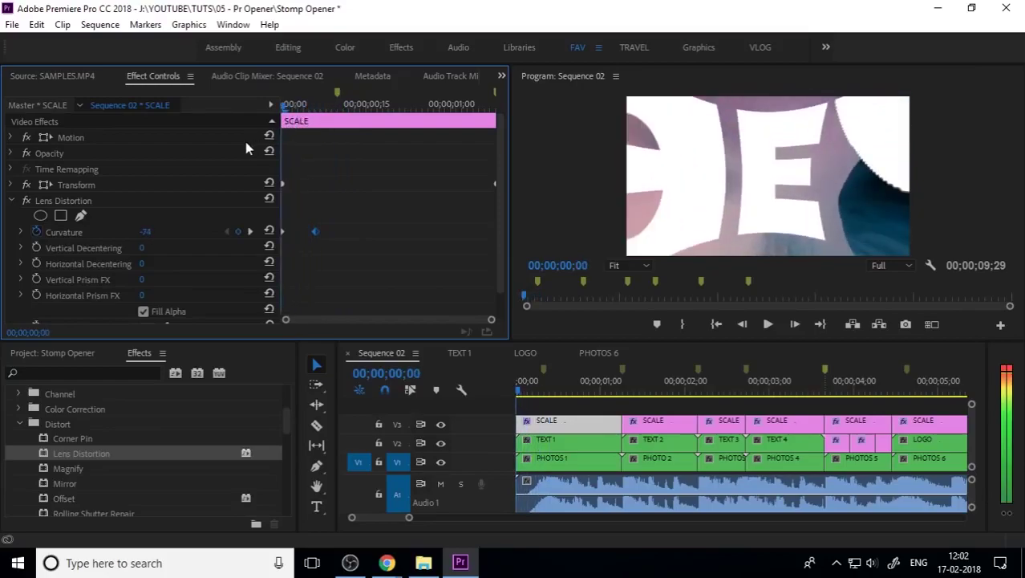
- Make the Curvature keyframes Bezier and lengthen the second keyframe's velocity handle so the distortion eases out into it
right_click(315, 233)
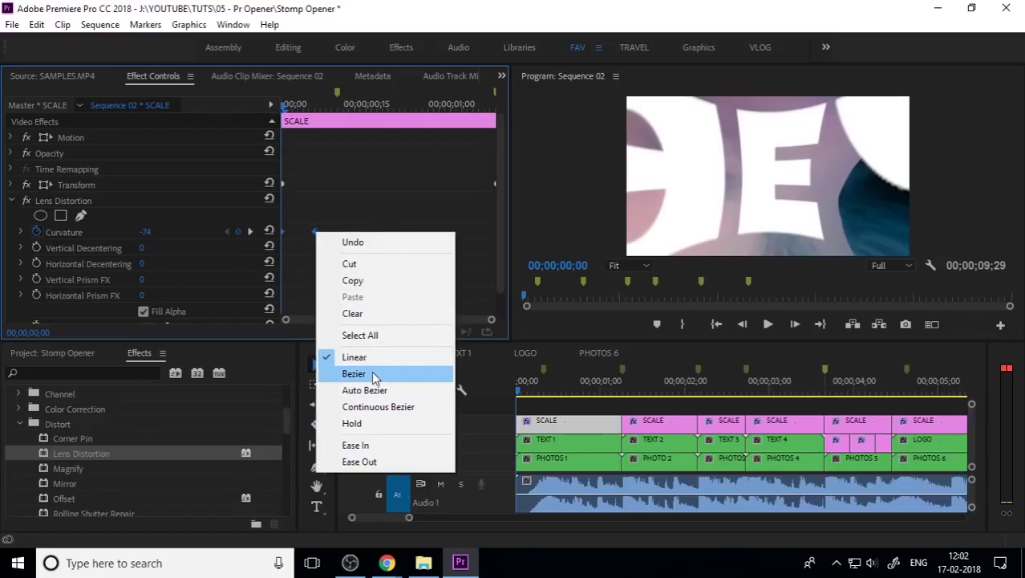
click(376, 375)
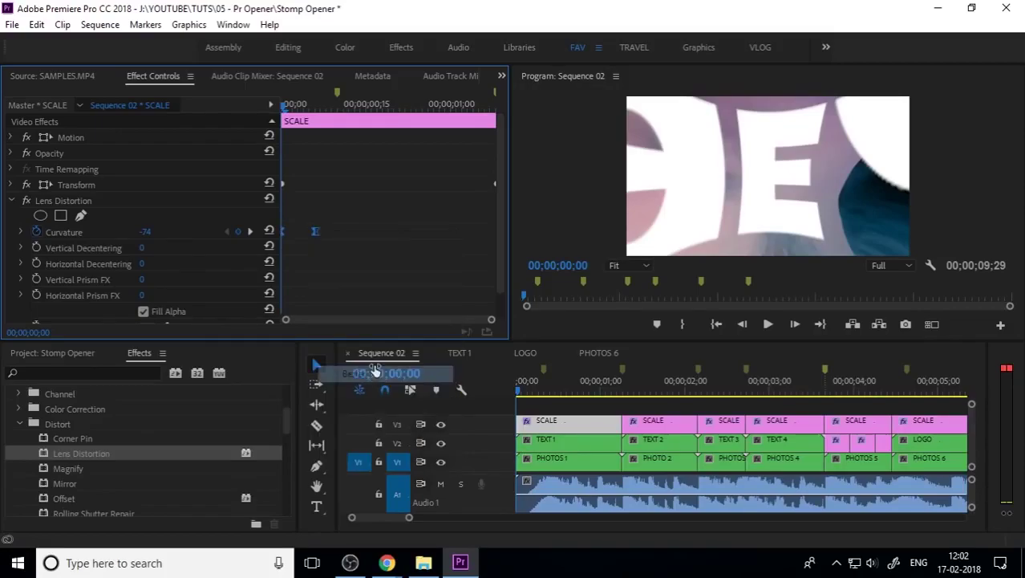
click(20, 232)
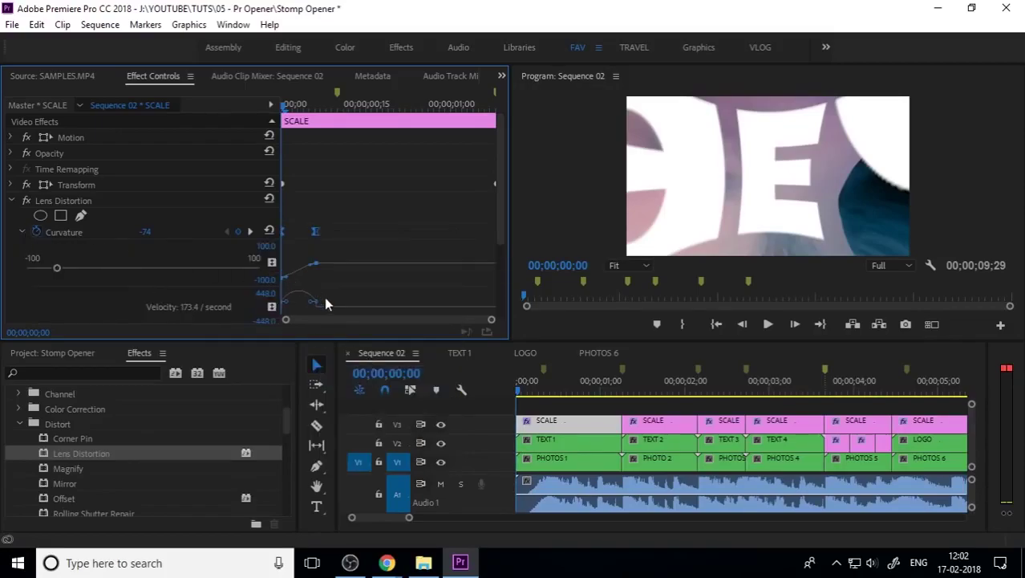
drag(317, 307, 305, 308)
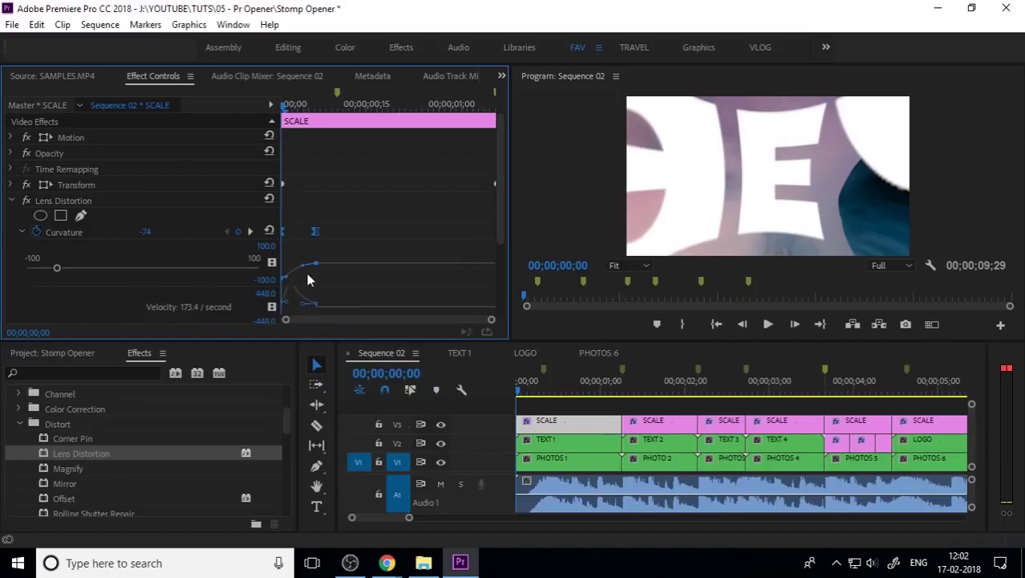